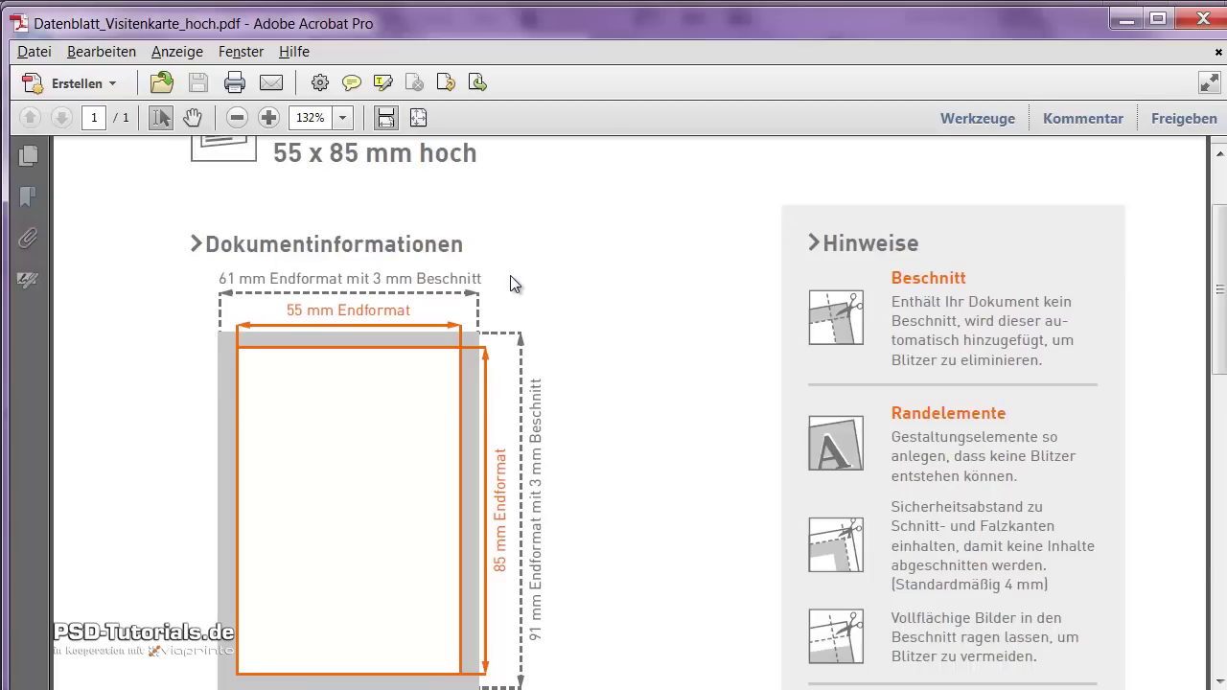
Examine the document dimensions, bleed, margin and image notes in the portrait business card data sheet
mouse_move(276, 683)
mouse_move(228, 651)
scroll(1219, 364, "down", 1)
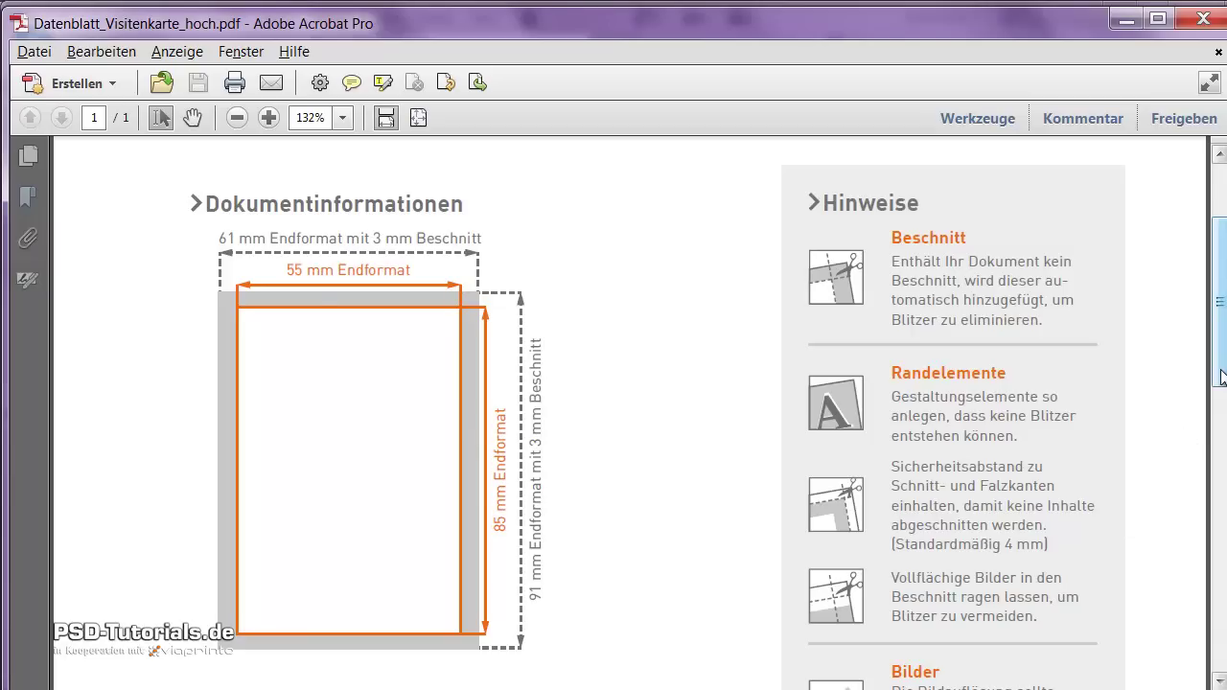
left_click_drag(1221, 376, 1219, 496)
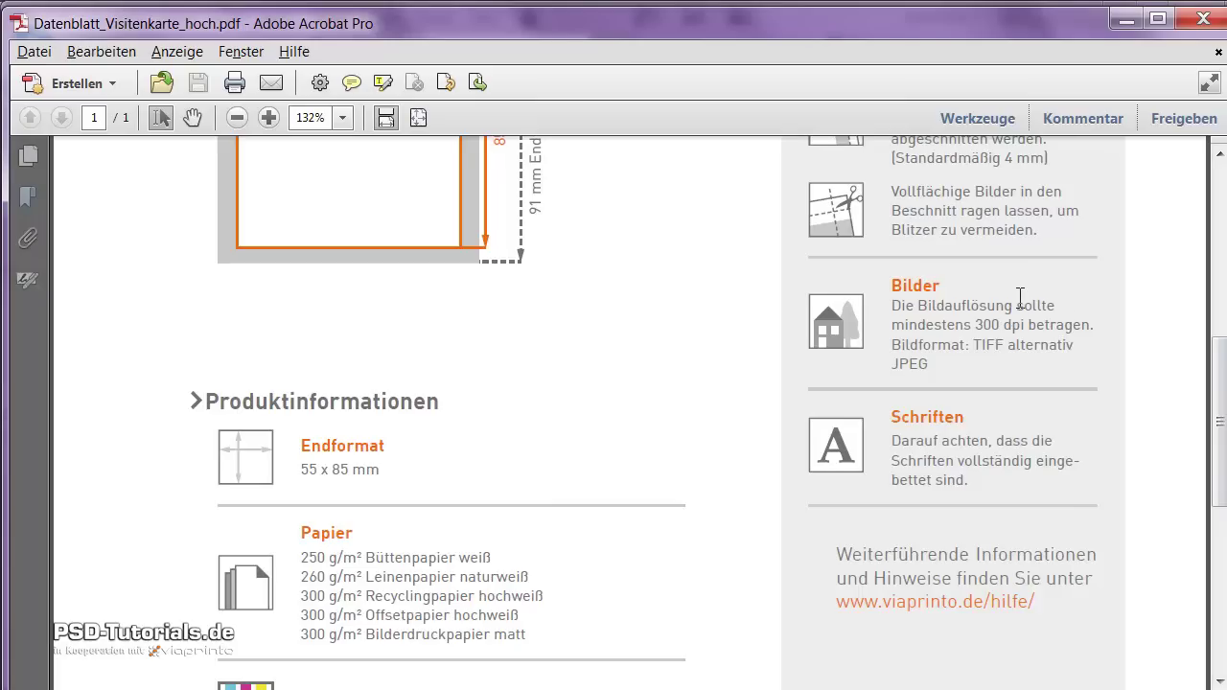
left_click_drag(1215, 408, 1219, 289)
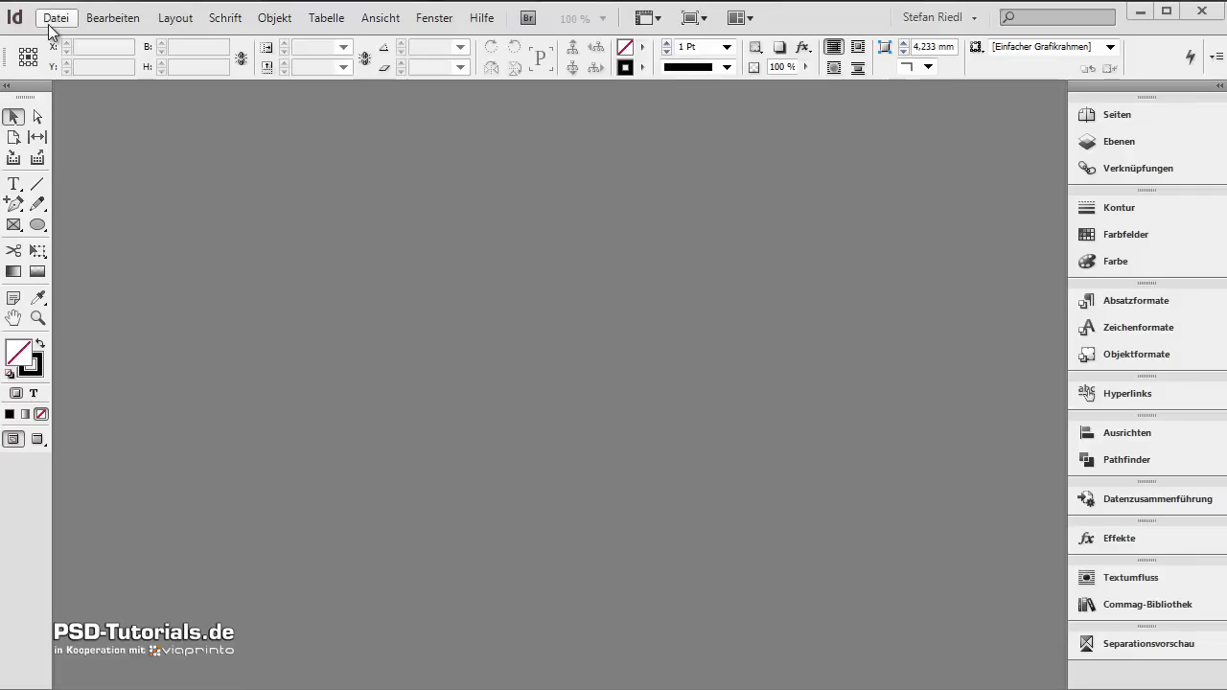
In InDesign, start a new print document without facing pages, 55 mm wide and 85 mm high
left_click(53, 19)
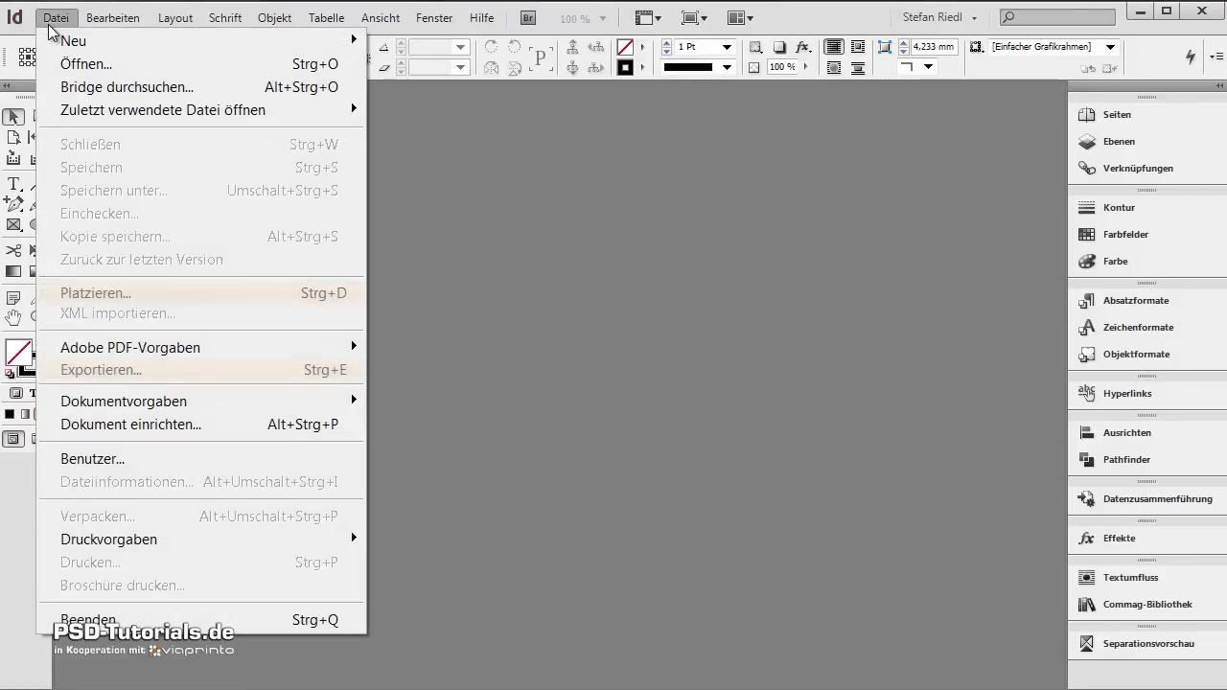
mouse_move(128, 42)
left_click(407, 43)
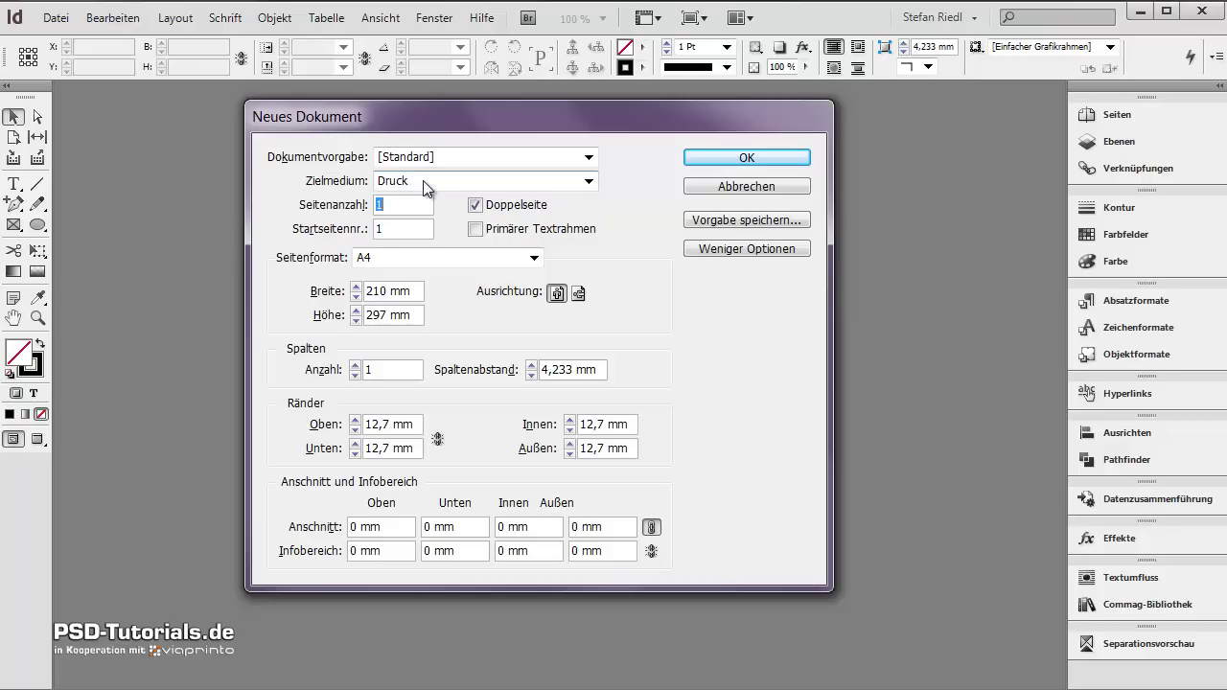
left_click(475, 205)
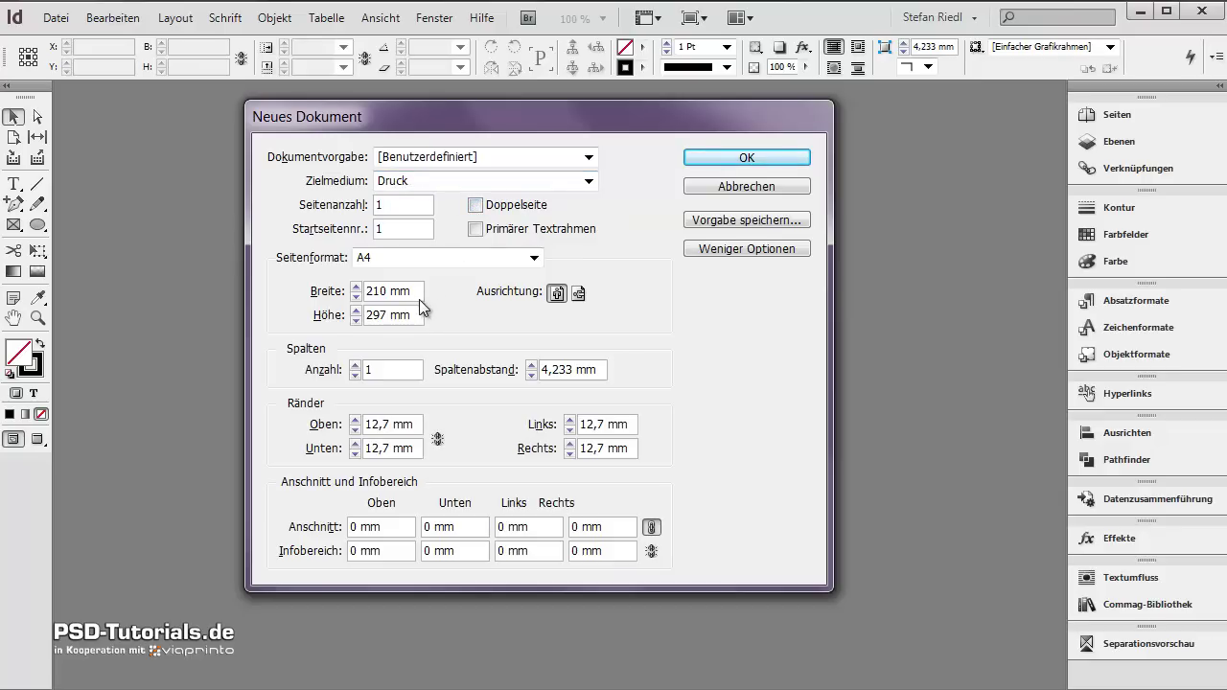
left_click(331, 290)
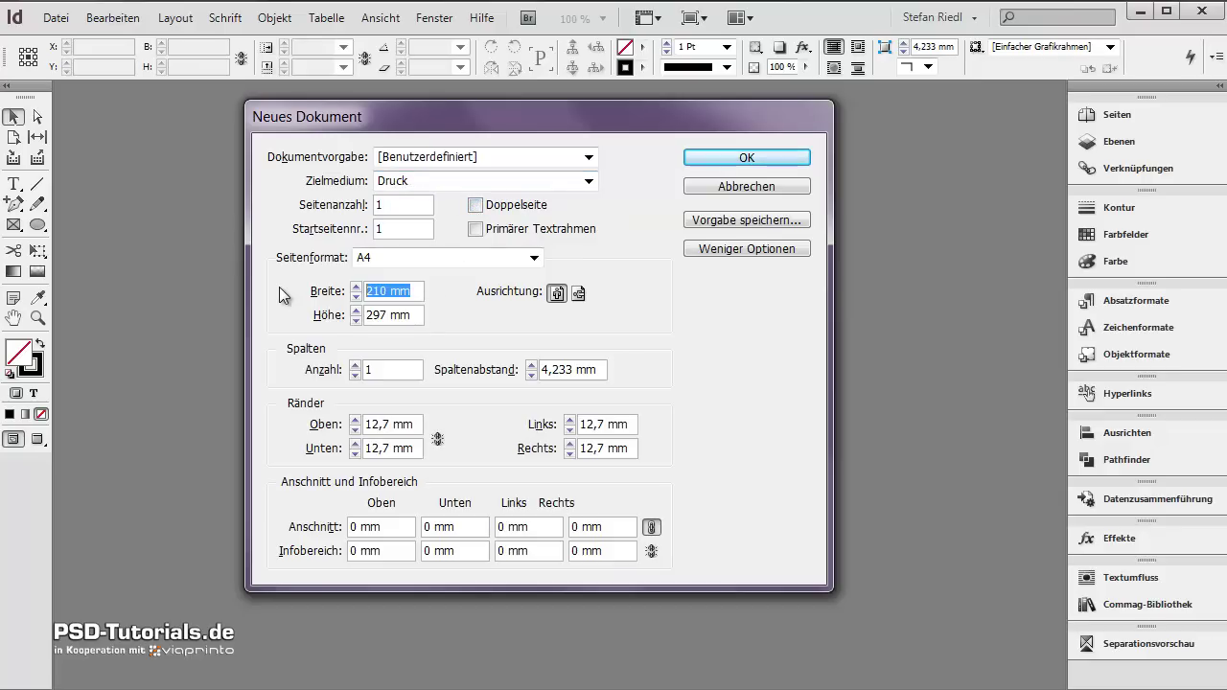
type("55")
key("Tab")
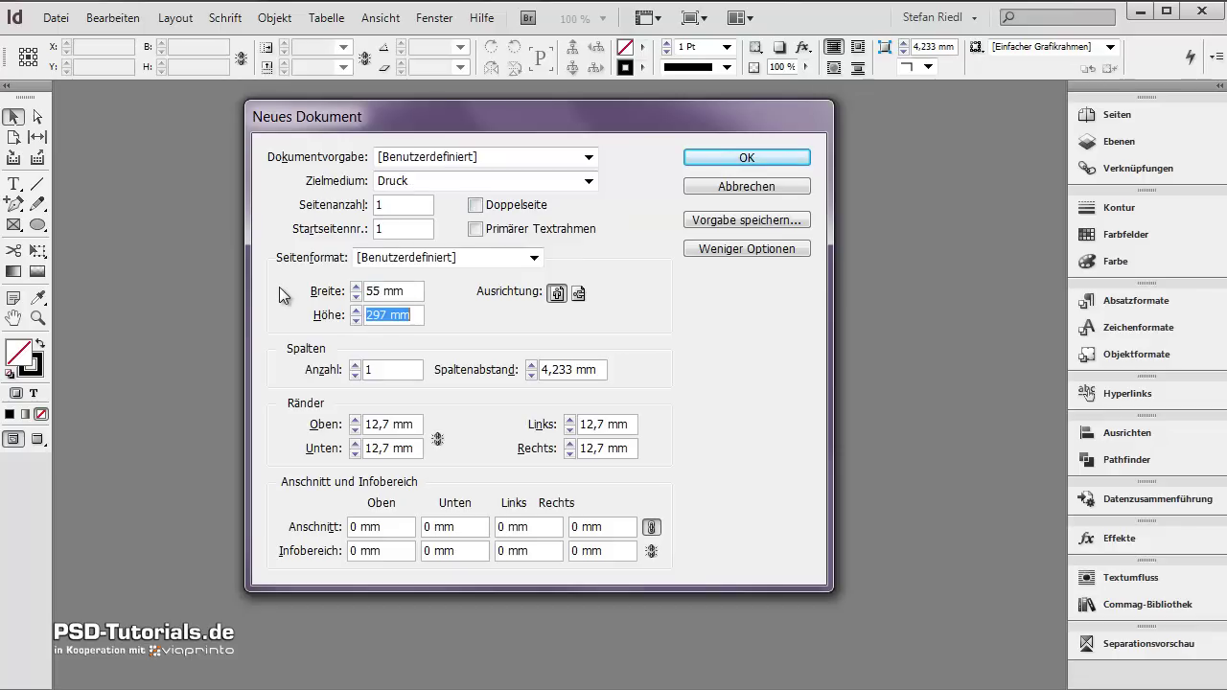
type("85")
key("Tab")
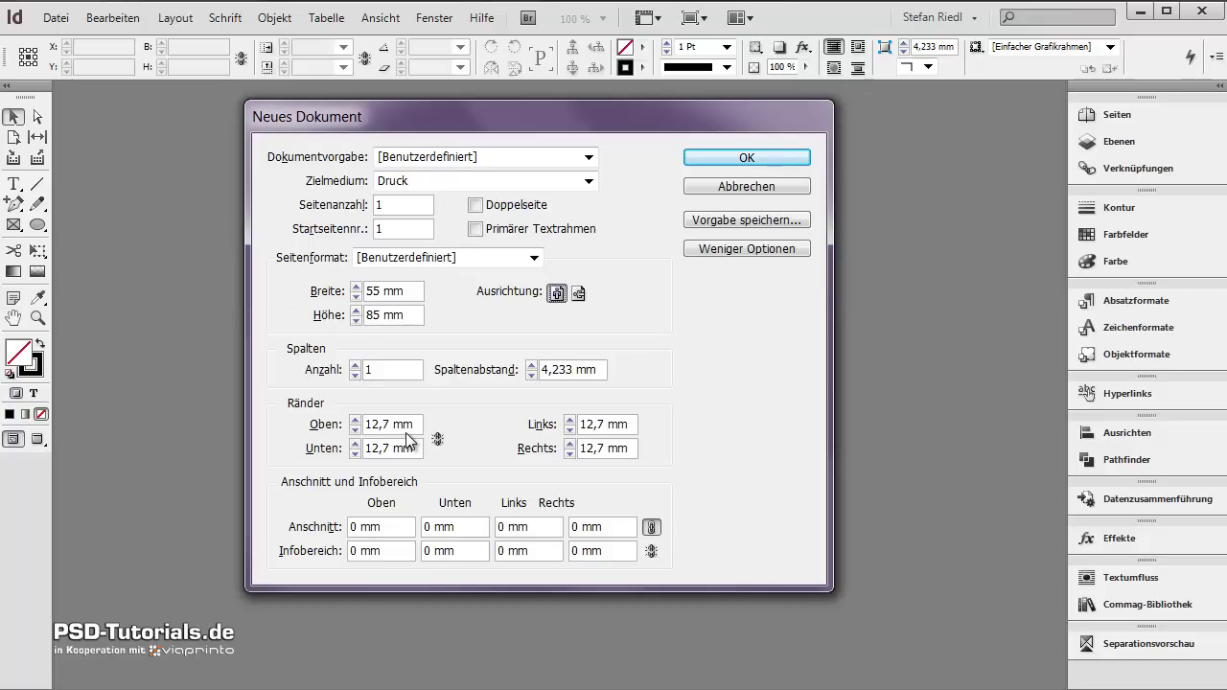
Link the document margins and set all four to 4 mm
left_click(332, 426)
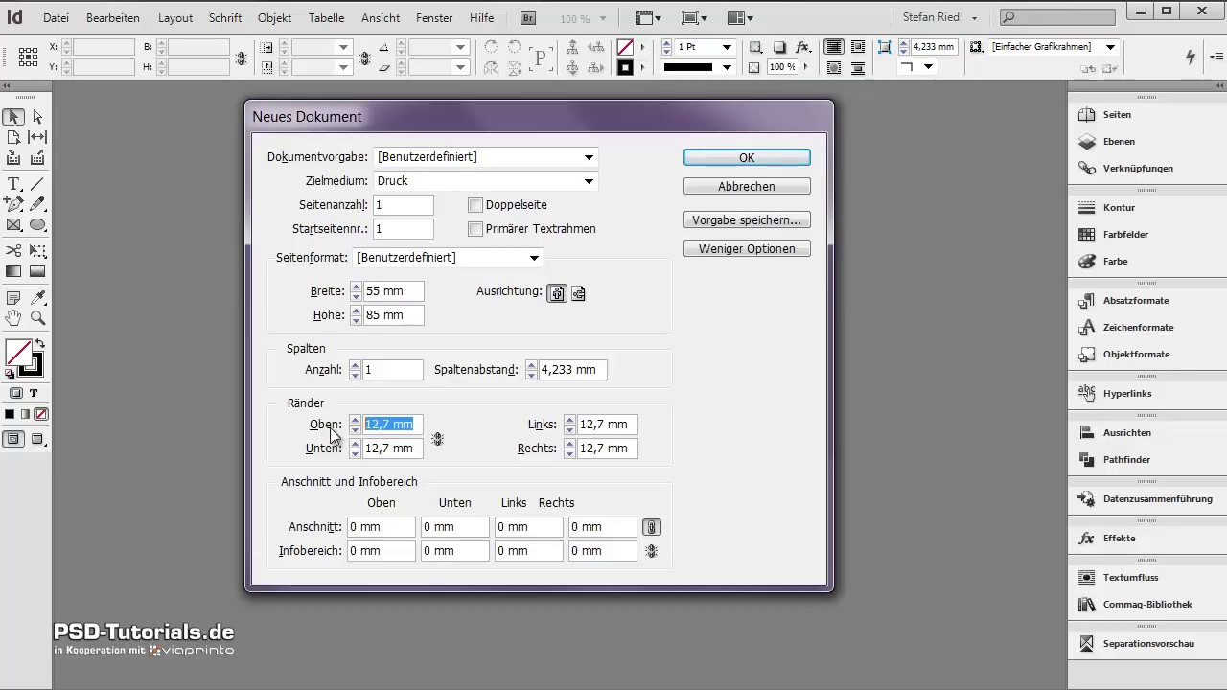
left_click(436, 438)
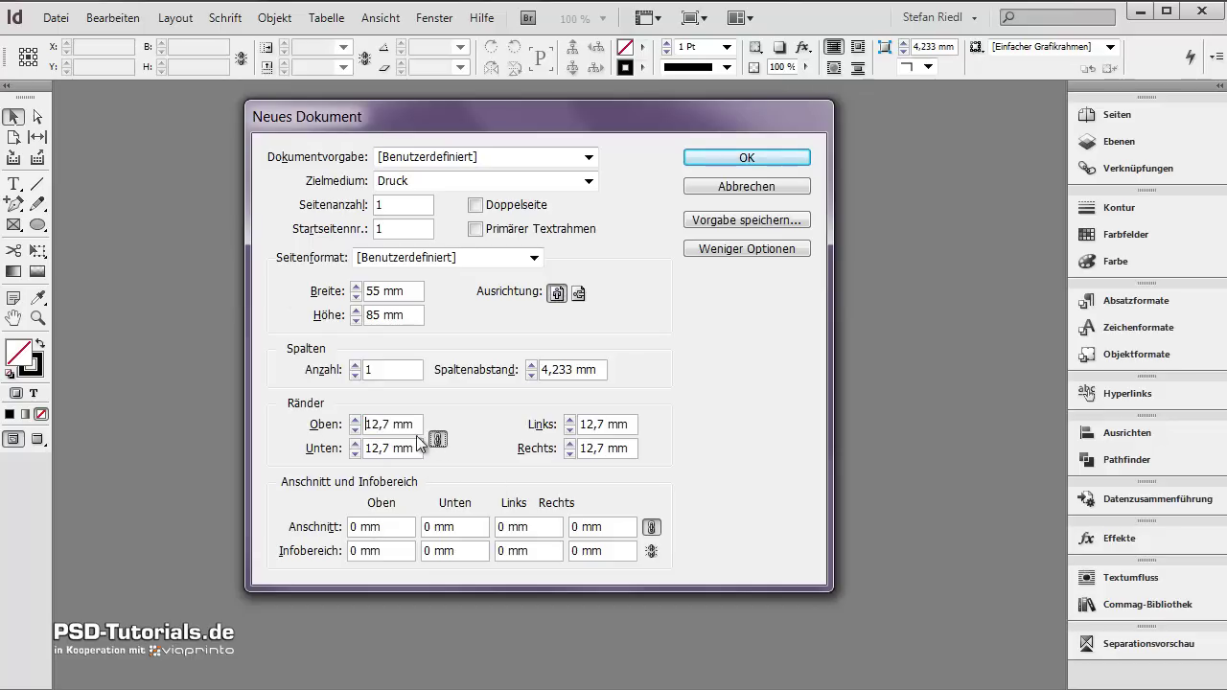
left_click(317, 422)
type("4")
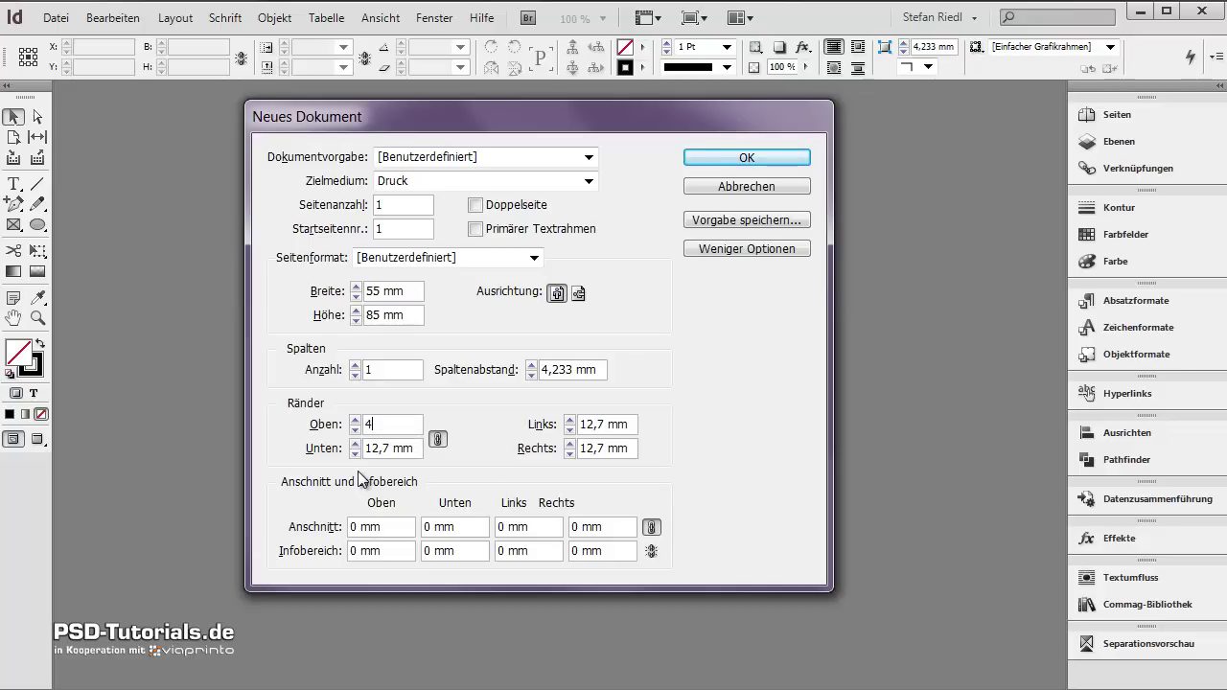
key("Tab")
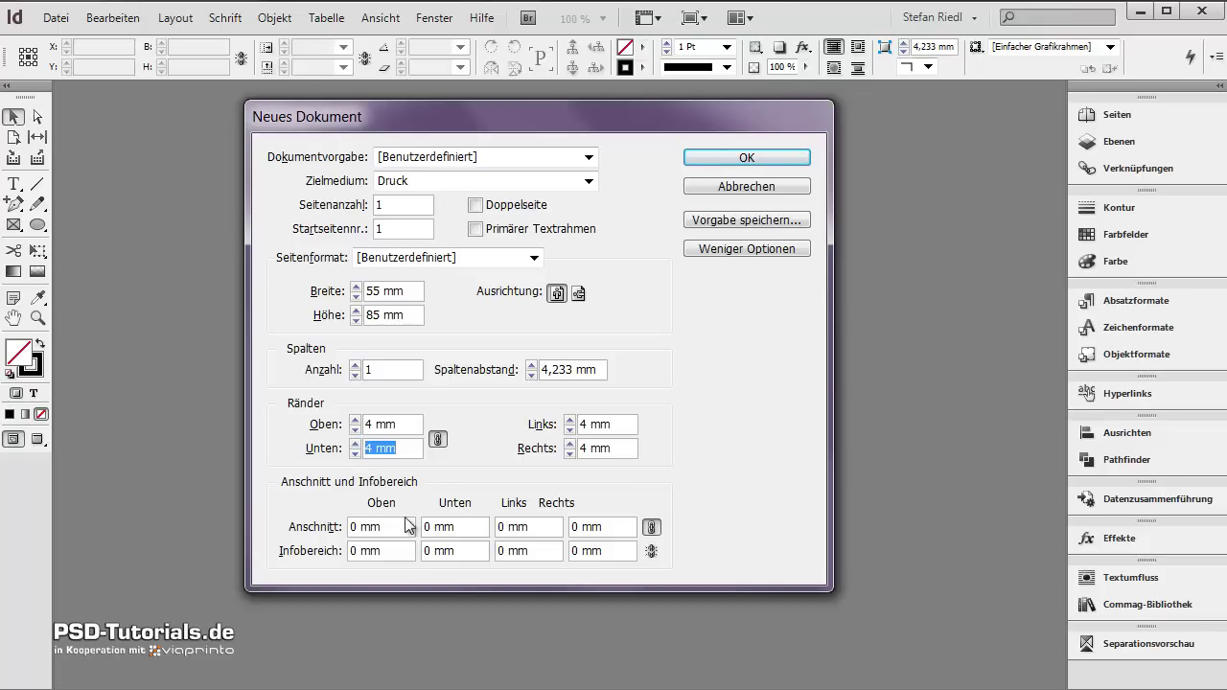
Set the bleed to 3 mm on all sides and create the document
left_click(303, 535)
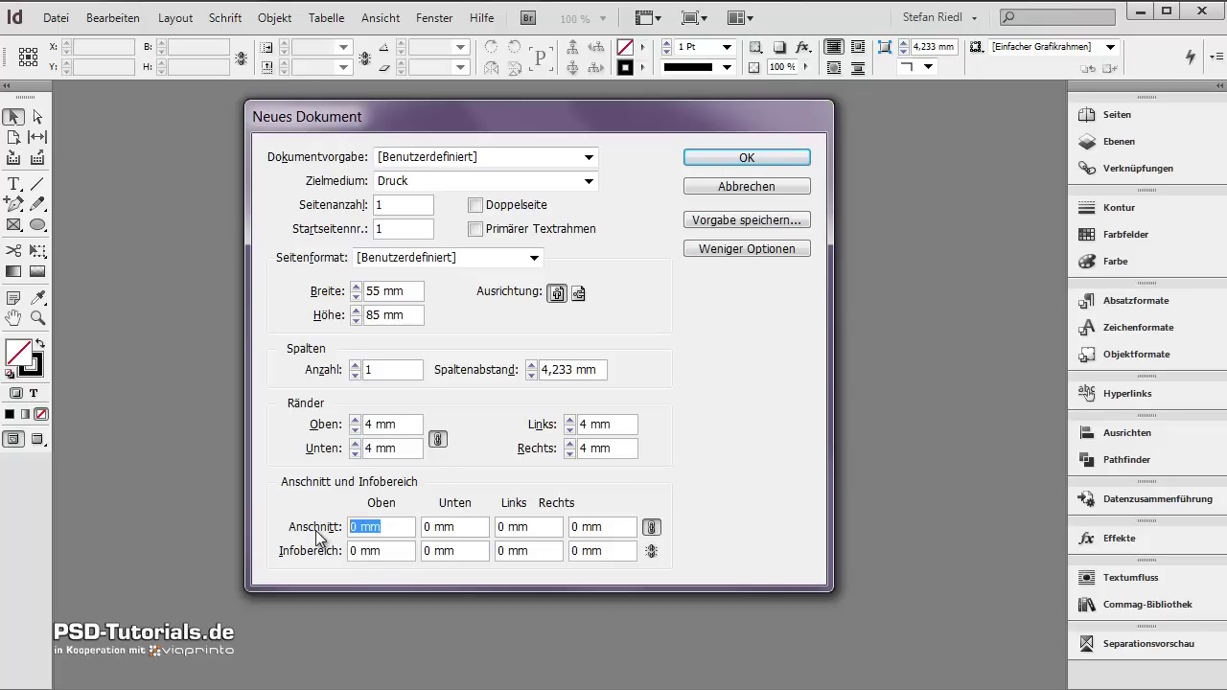
type("3")
key("Tab")
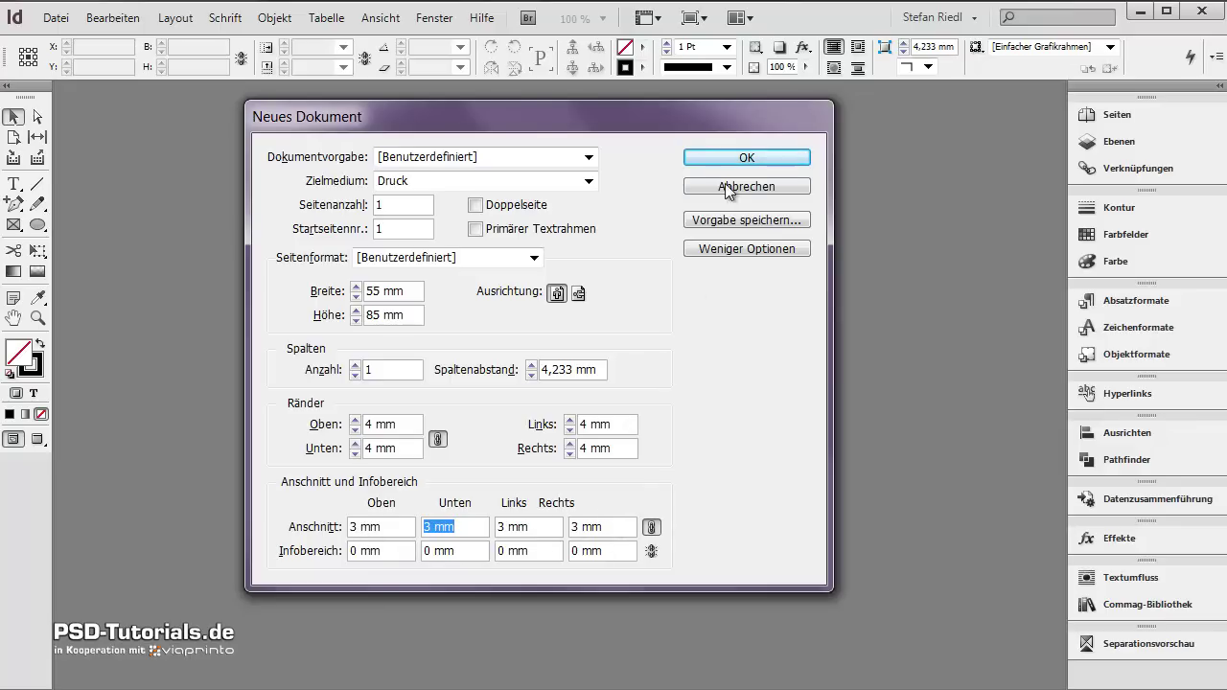
left_click(746, 160)
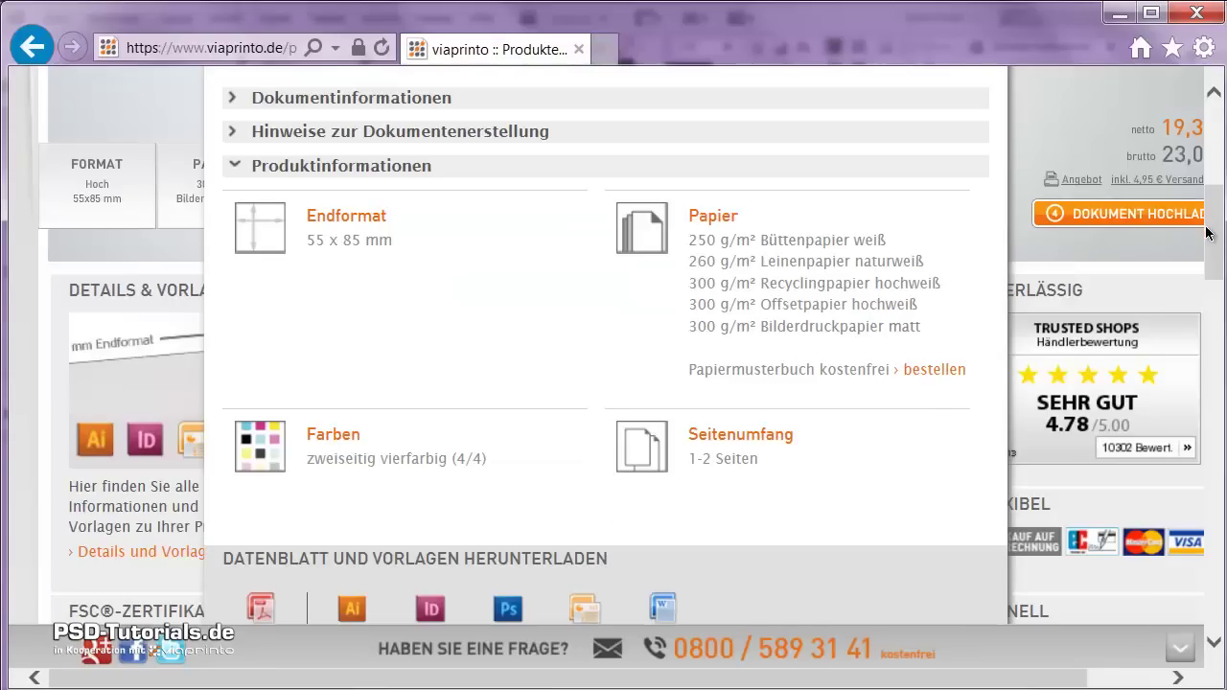
In the browser, download and save the InDesign template for the 55 x 85 mm business card from the viaprinto product page
scroll(1218, 224, "down", 1)
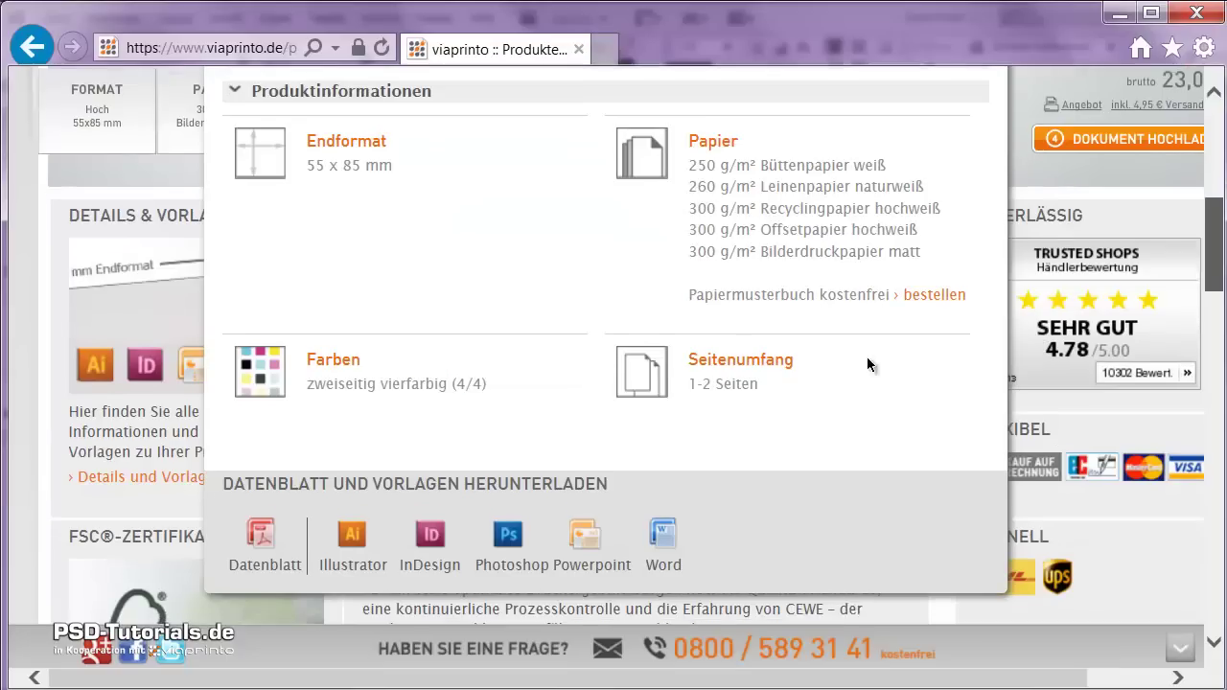
left_click(444, 525)
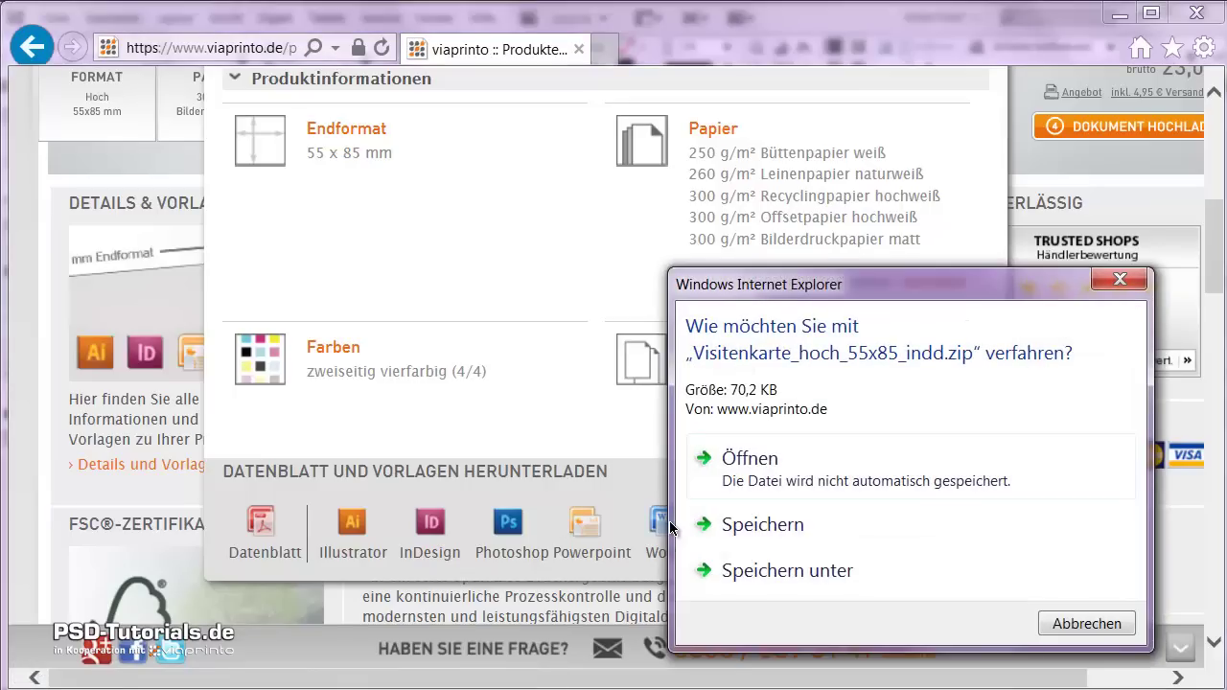
left_click(794, 537)
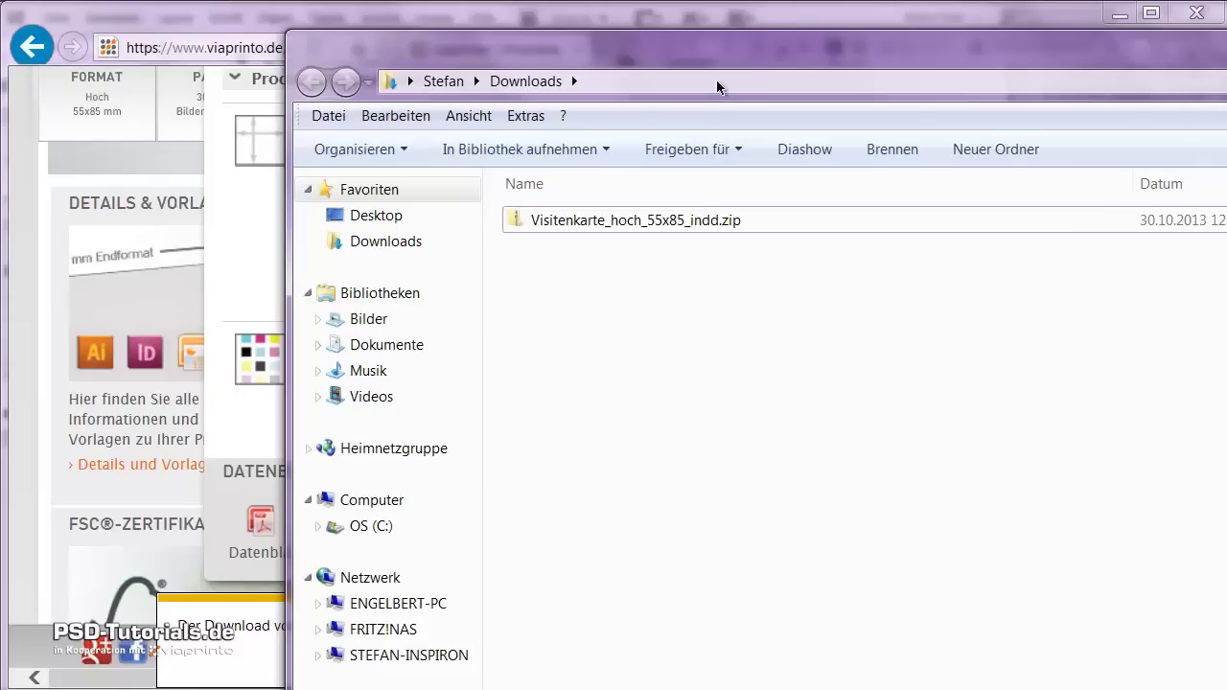
Extract Visitenkarte_hoch_55x85_indd.zip in the Downloads folder and open the extracted Visitenkarte_hoch_55x85.idml template in InDesign
left_click_drag(716, 80, 461, 92)
right_click(369, 204)
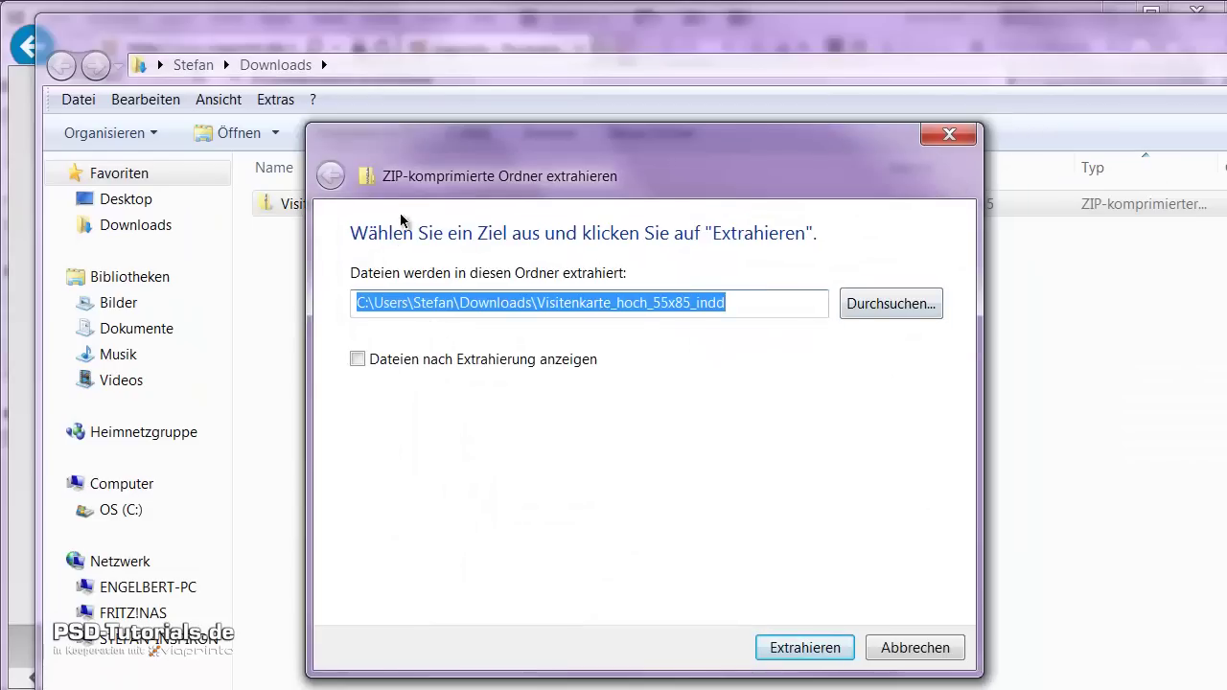
key("Return")
double_click(383, 204)
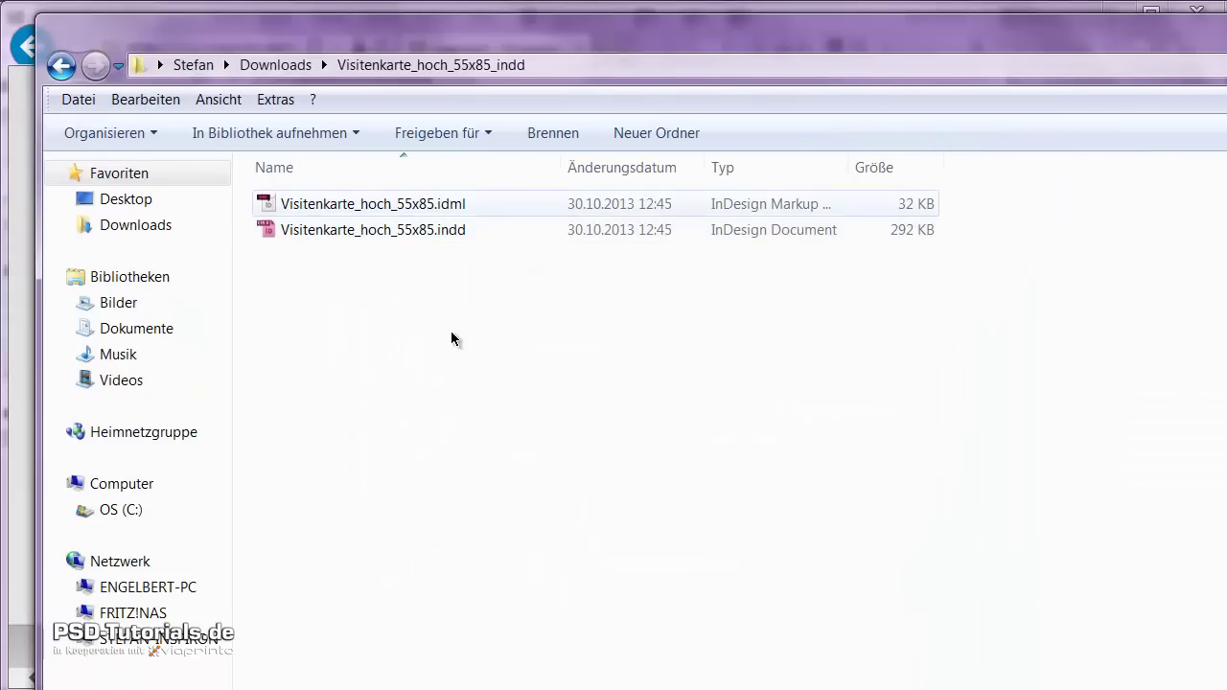
key("Up")
key("Return")
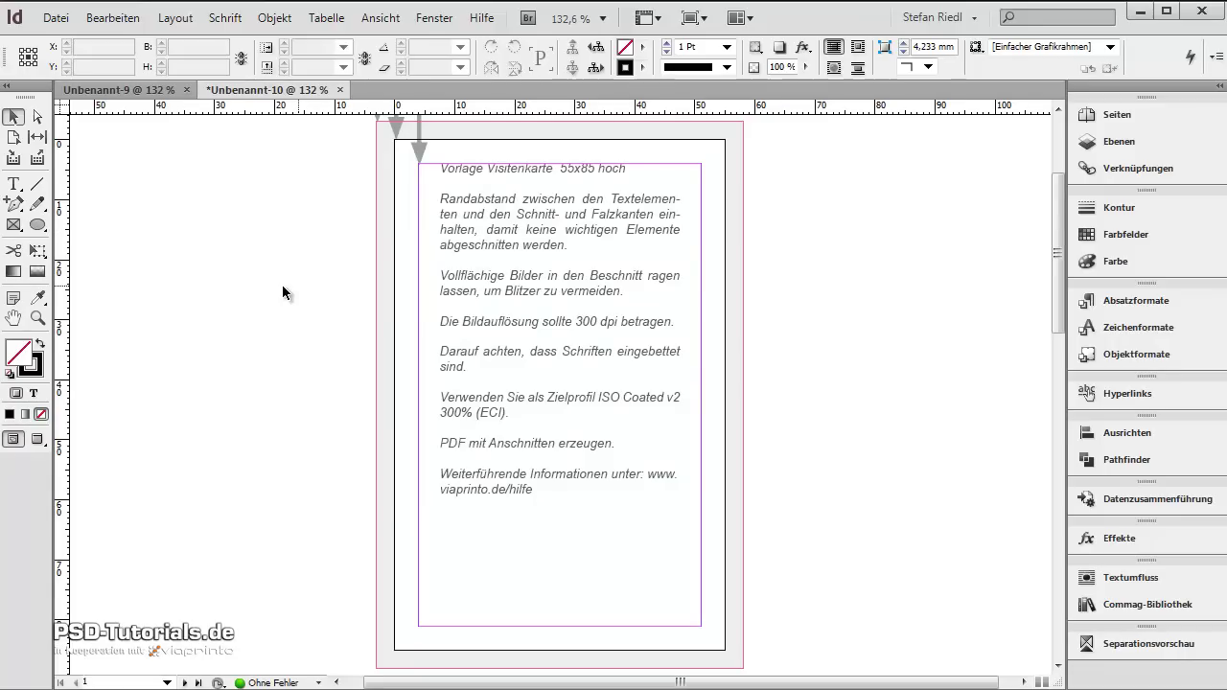
Toggle the visibility of the template's "Informationen zur Datenanlage" layer to compare the views, leaving the layer hidden
scroll(489, 247, "up", 3)
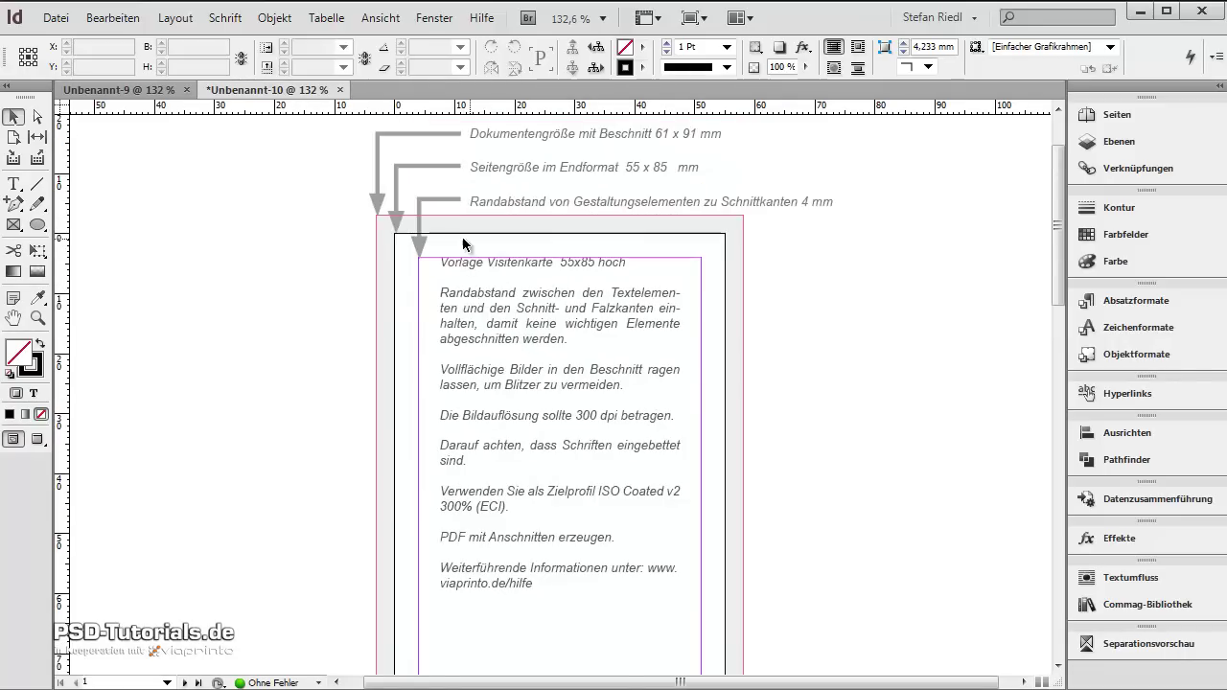
left_click(1093, 142)
left_click(844, 139)
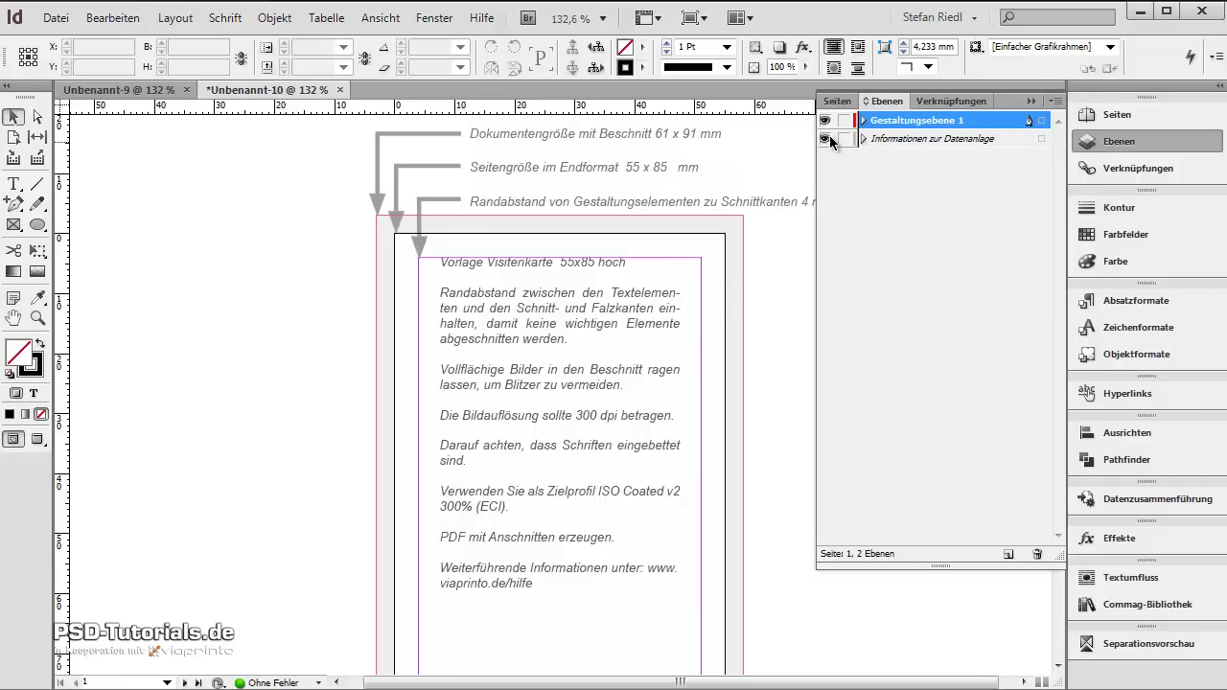
left_click(827, 140)
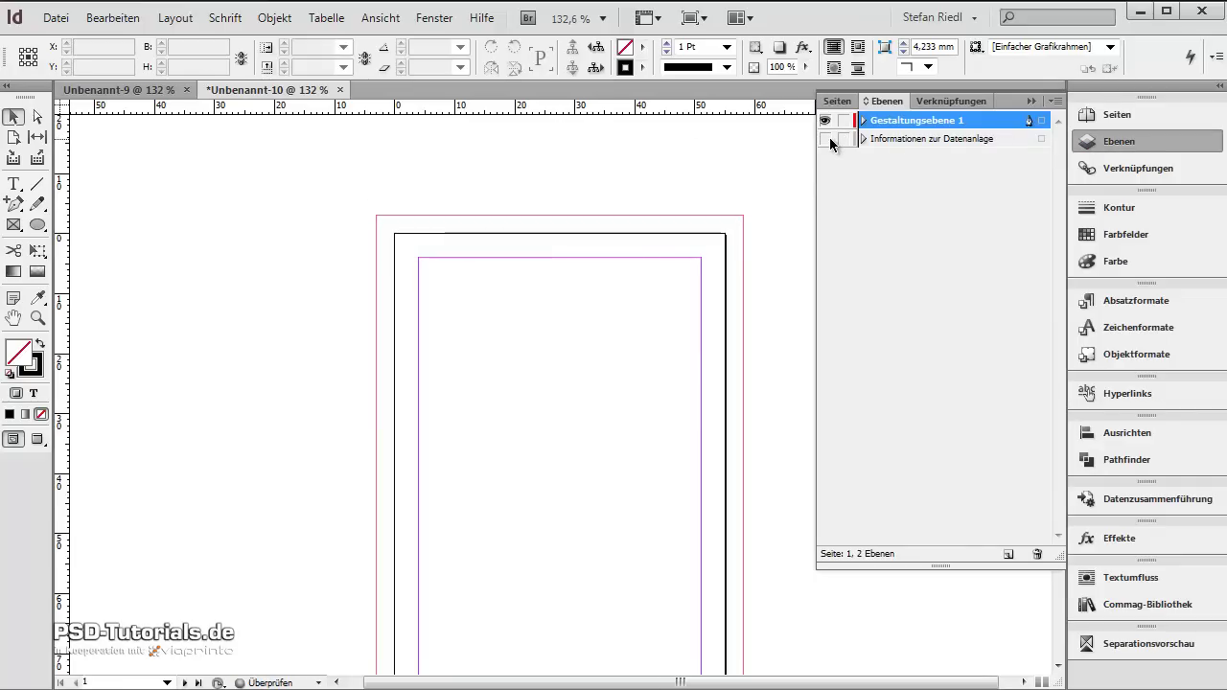
left_click(826, 140)
left_click(826, 140)
left_click(826, 140)
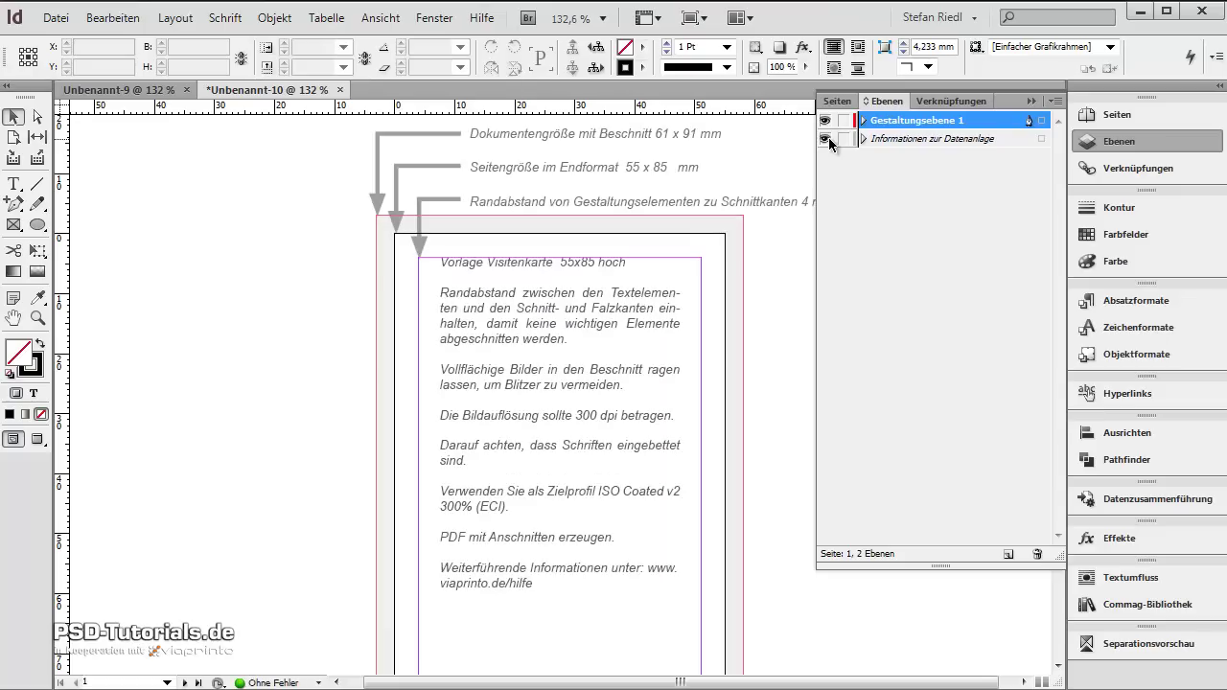
left_click(826, 140)
left_click(825, 139)
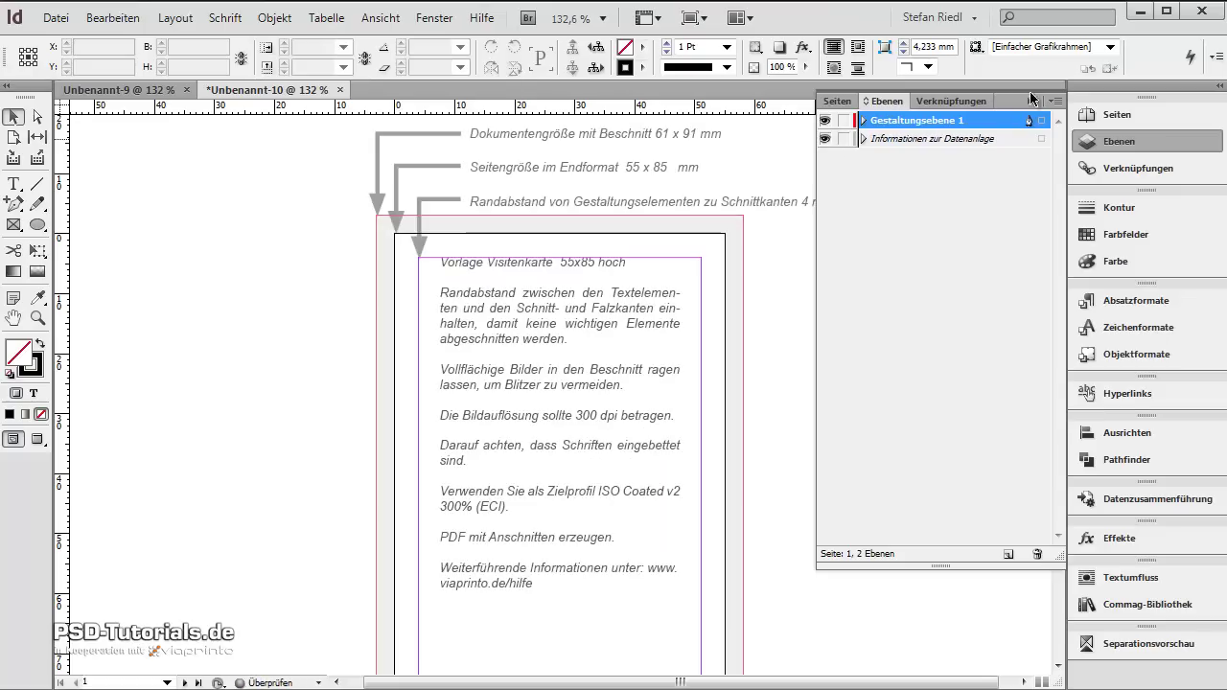
key("ctrl+z")
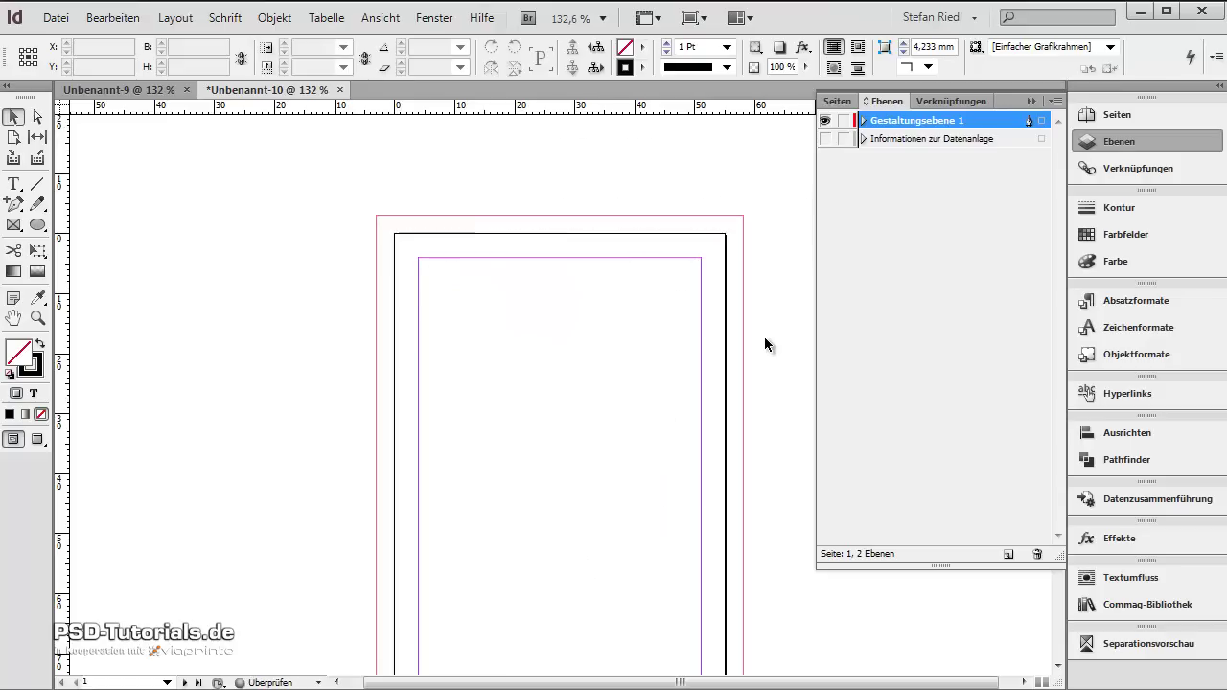
left_click(764, 336)
scroll(764, 337, "down", 3)
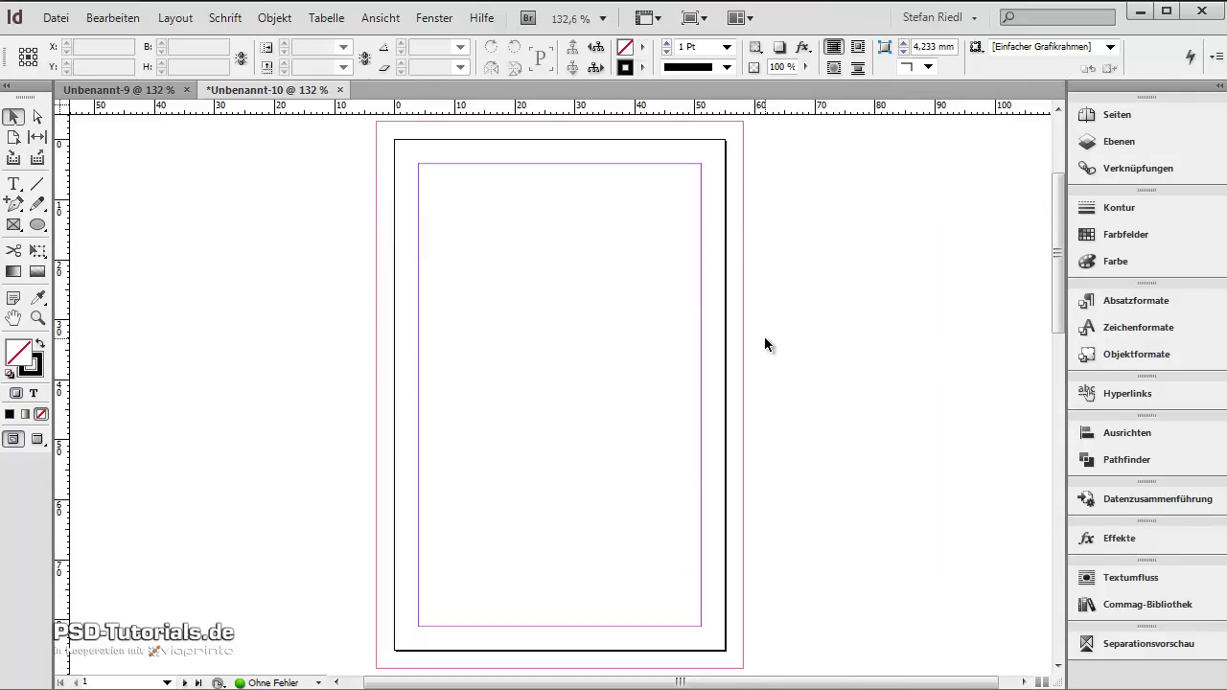
Add a new CMYK process swatch with cyan, magenta and yellow at 0 % and black at 85 %
left_click(659, 366)
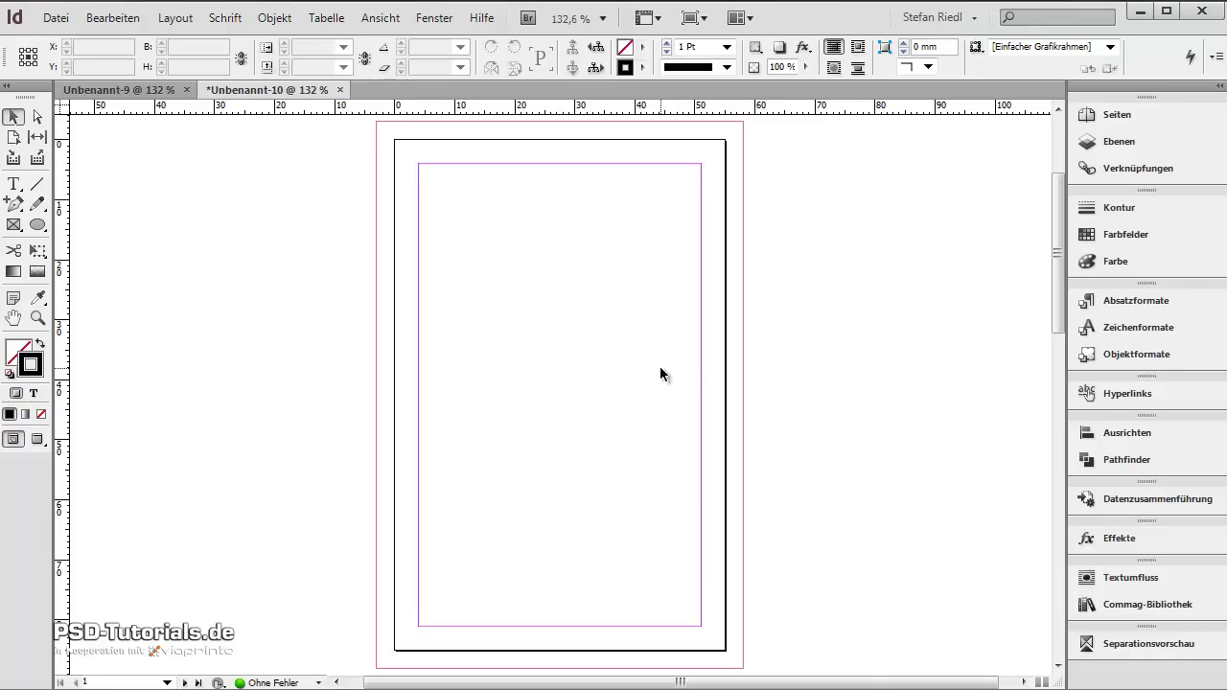
left_click(641, 47)
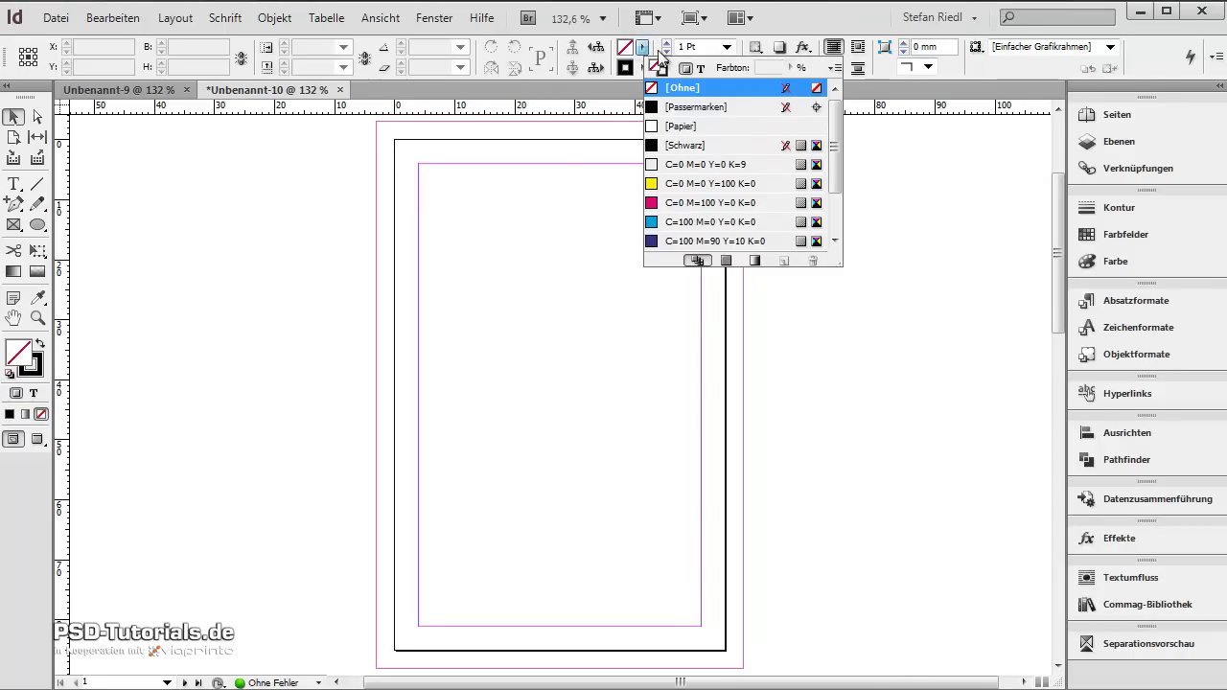
left_click(834, 69)
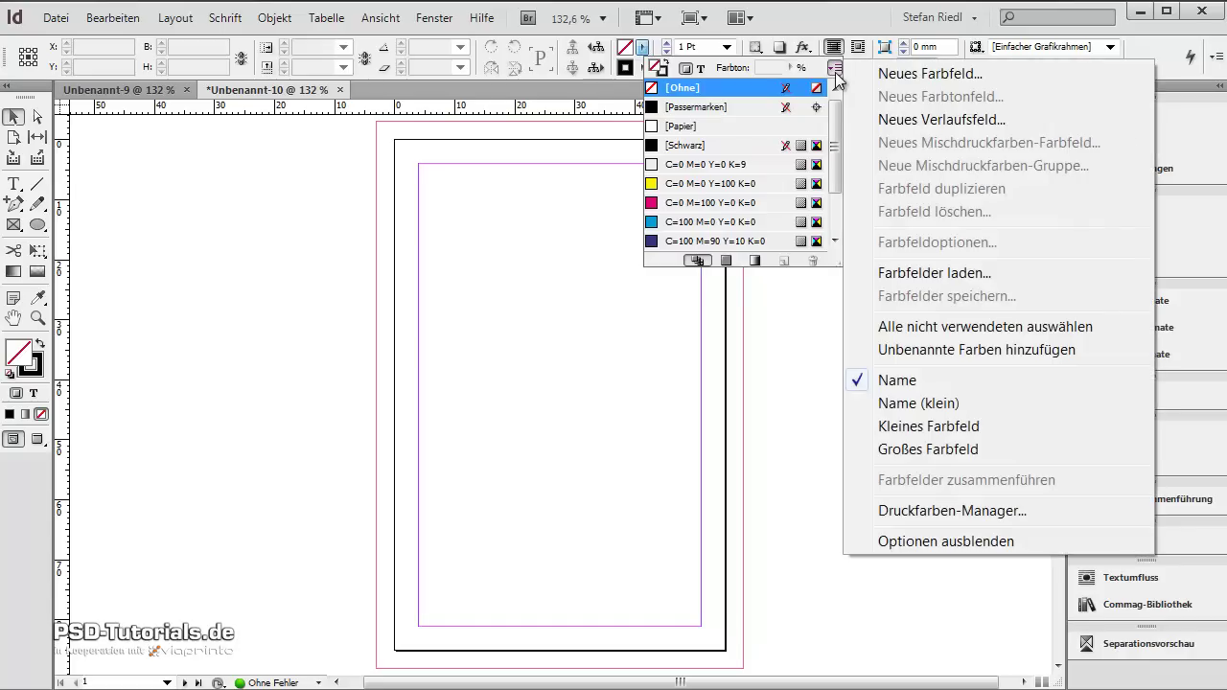
left_click(880, 74)
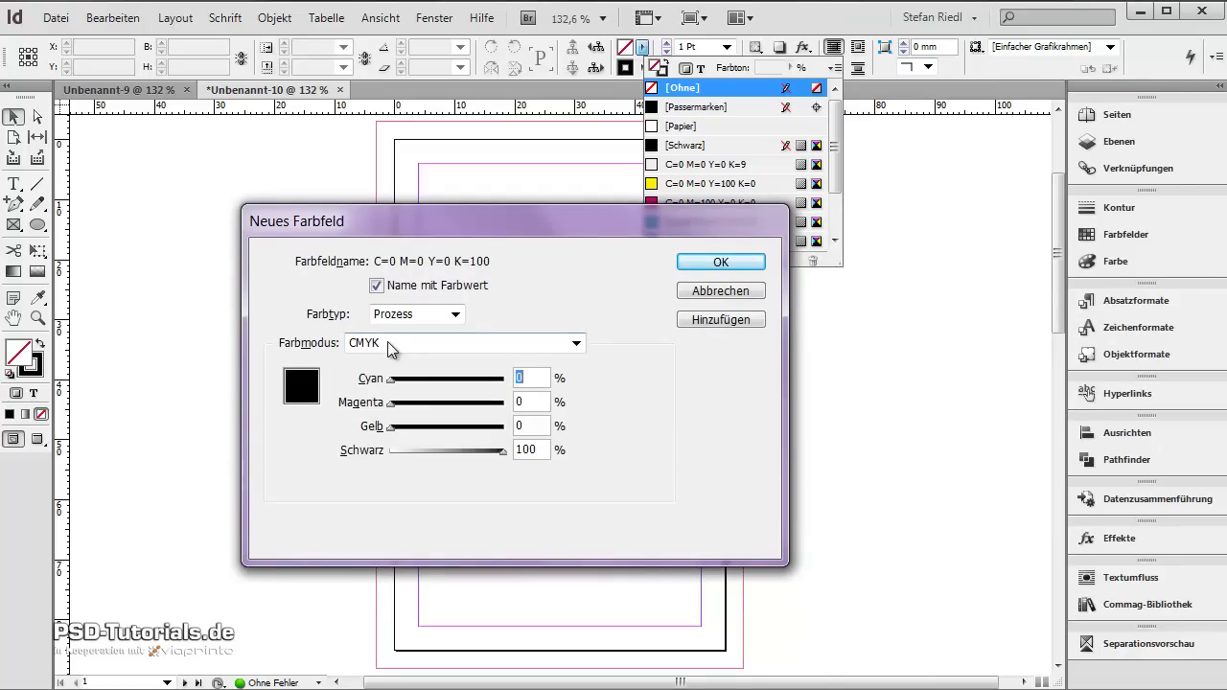
key("Tab")
key("Tab")
key("Tab")
type("85")
key("Tab")
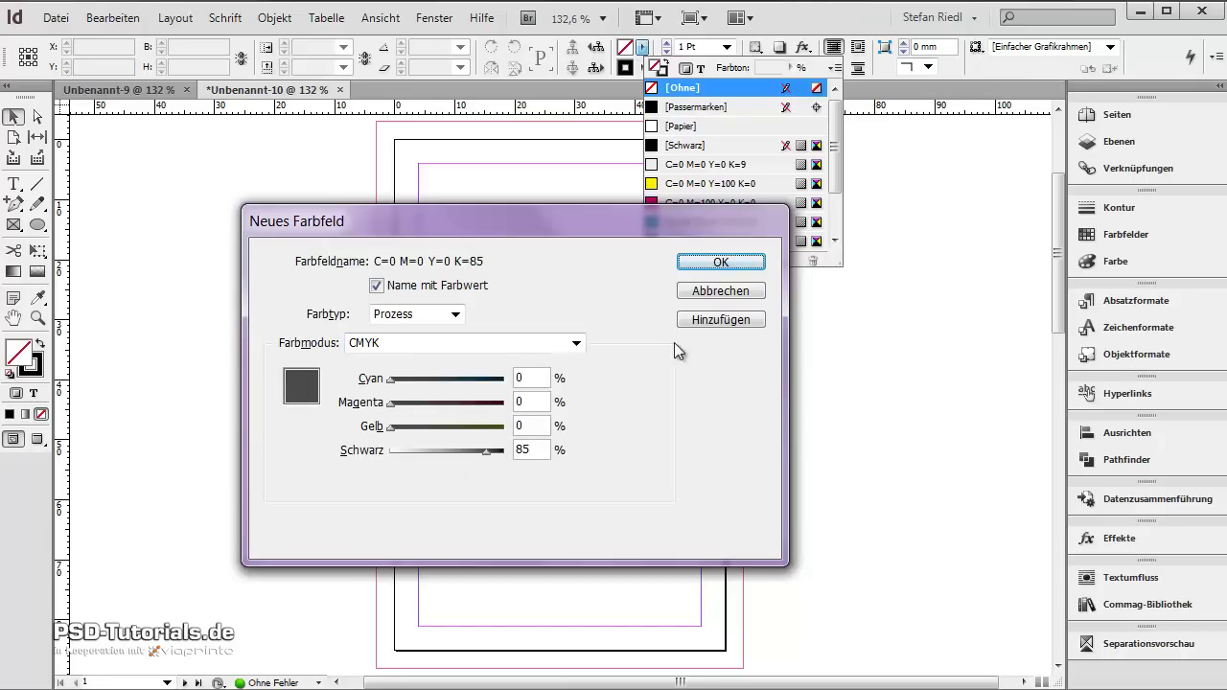
left_click(708, 323)
Add another CMYK process swatch with cyan, magenta and yellow at 0 % and black at 50 %
left_click_drag(548, 451, 505, 457)
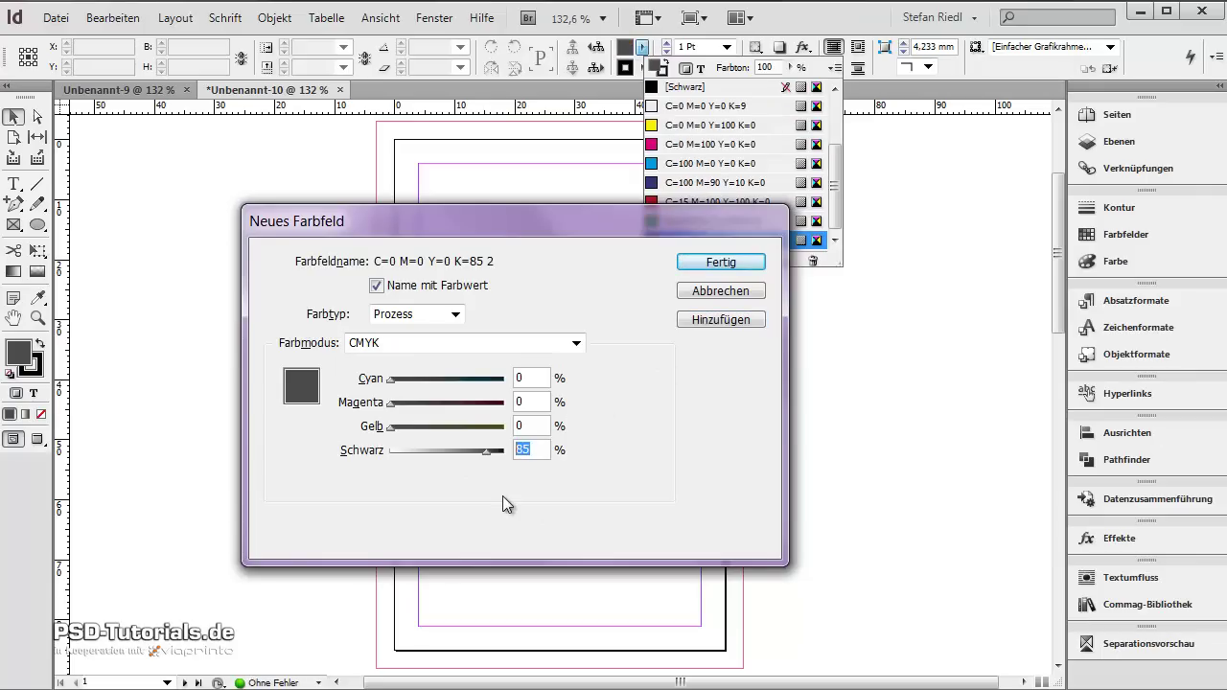
type("50")
key("Tab")
left_click(729, 321)
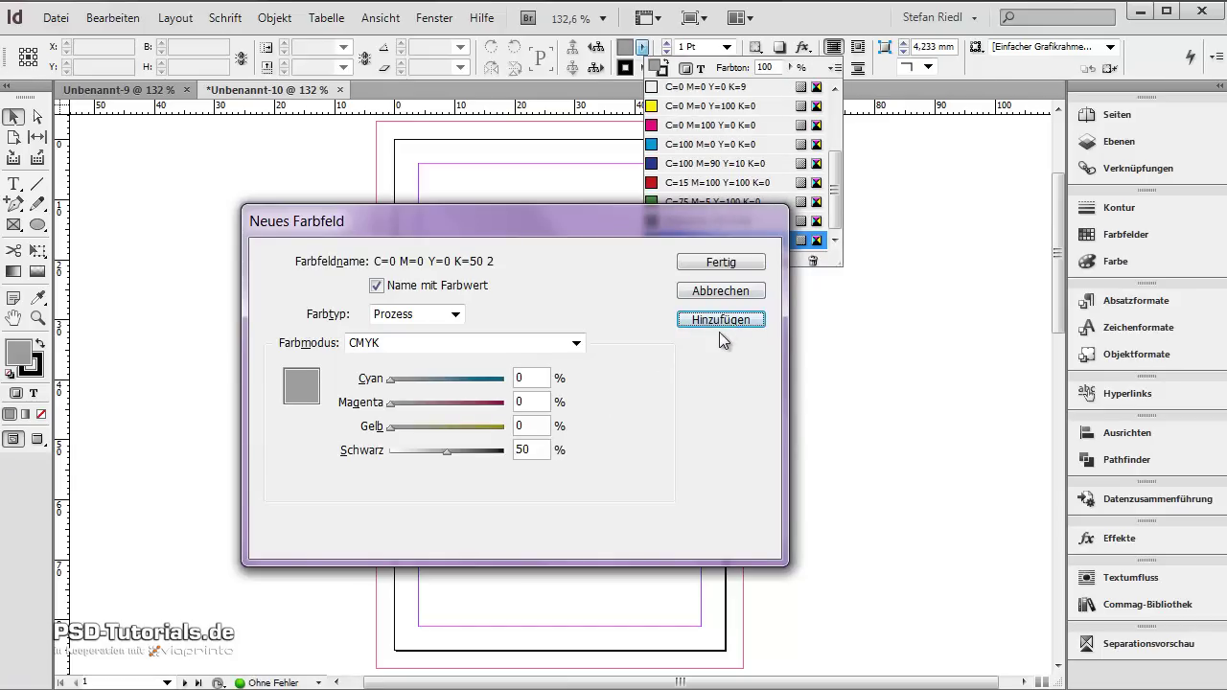
Add a green CMYK swatch with C=53, M=5, Y=100, K=0 and finish creating swatches
double_click(530, 375)
type("53")
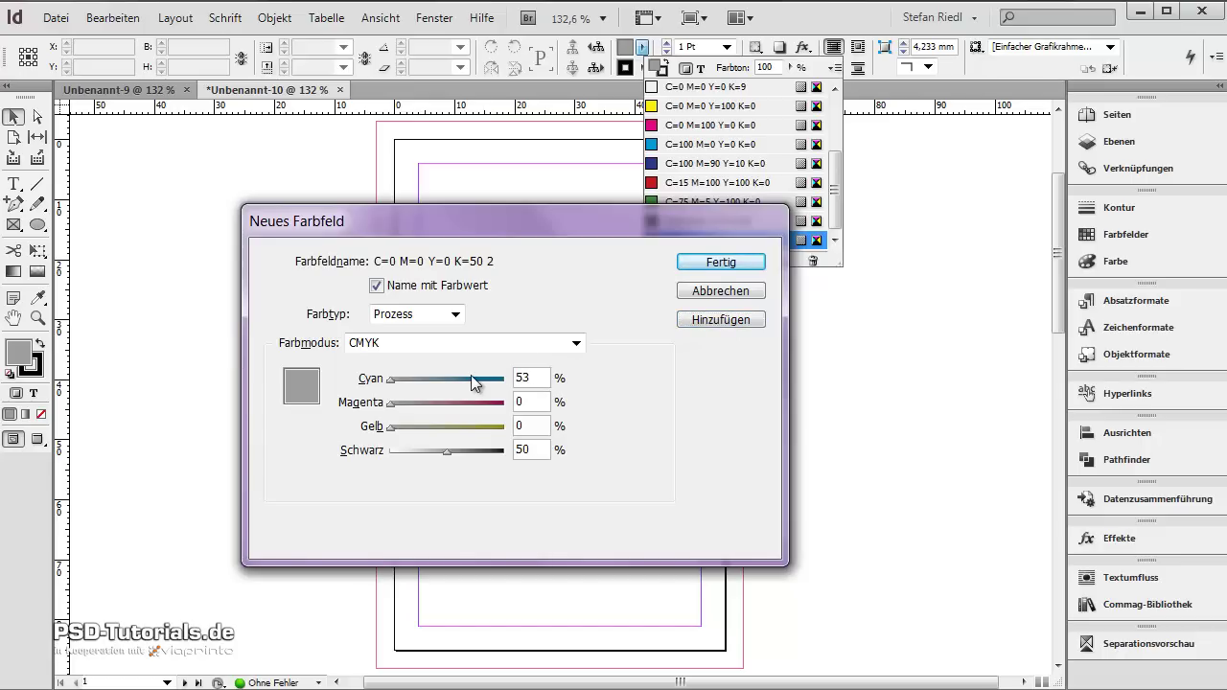
key("Tab")
type("5")
key("Tab")
type("100")
key("Tab")
type("0")
key("Tab")
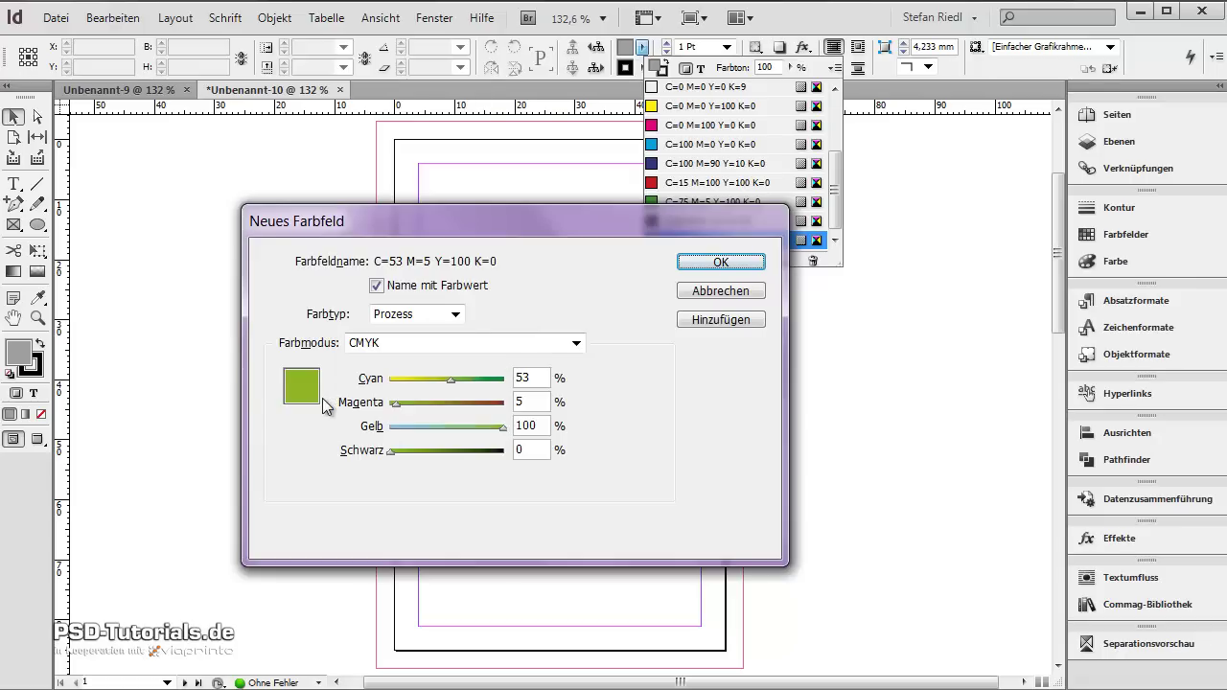
left_click(729, 320)
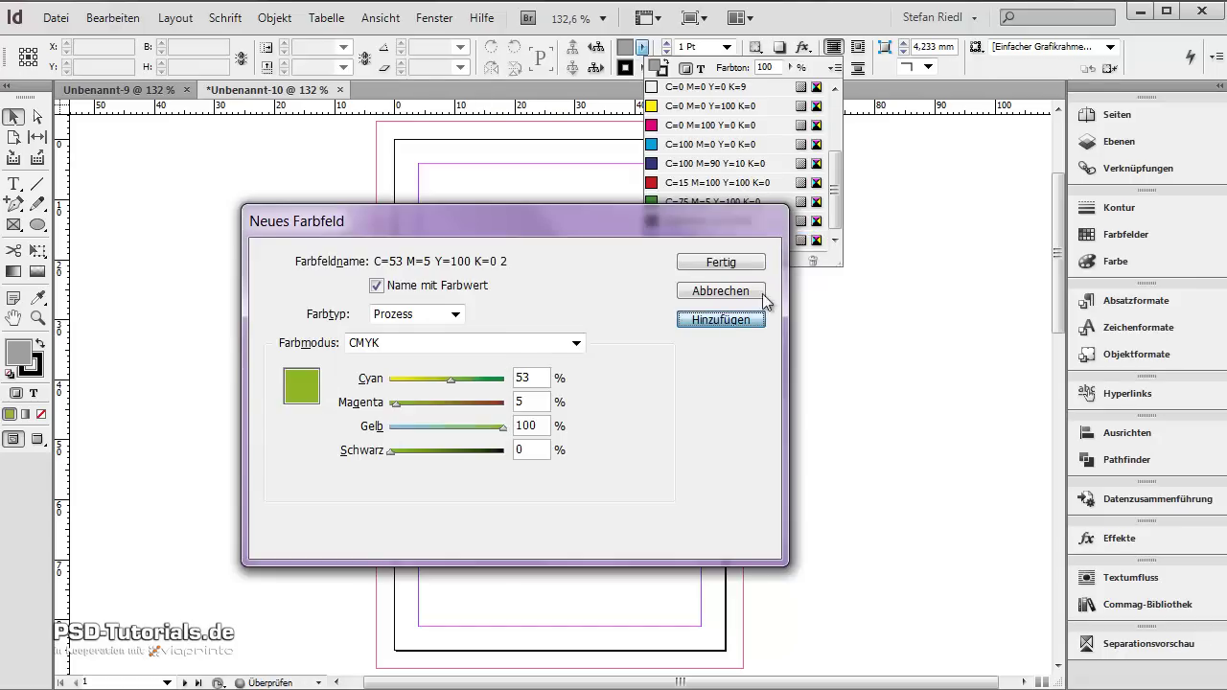
left_click(748, 263)
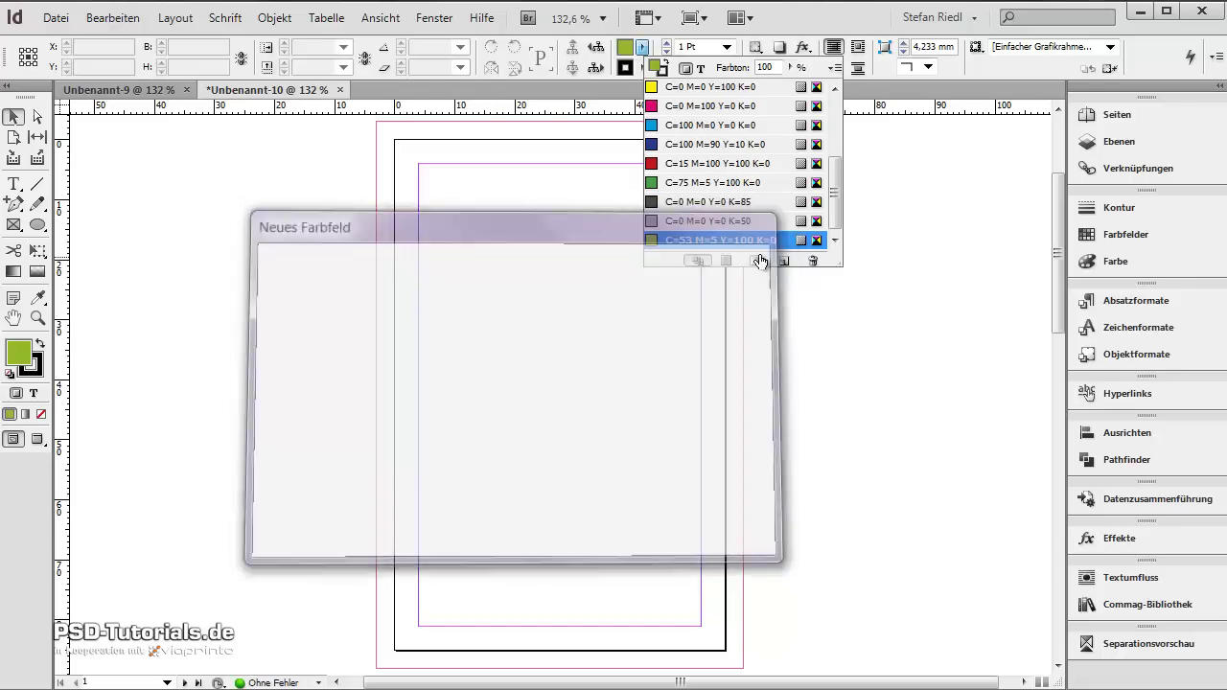
left_click(803, 23)
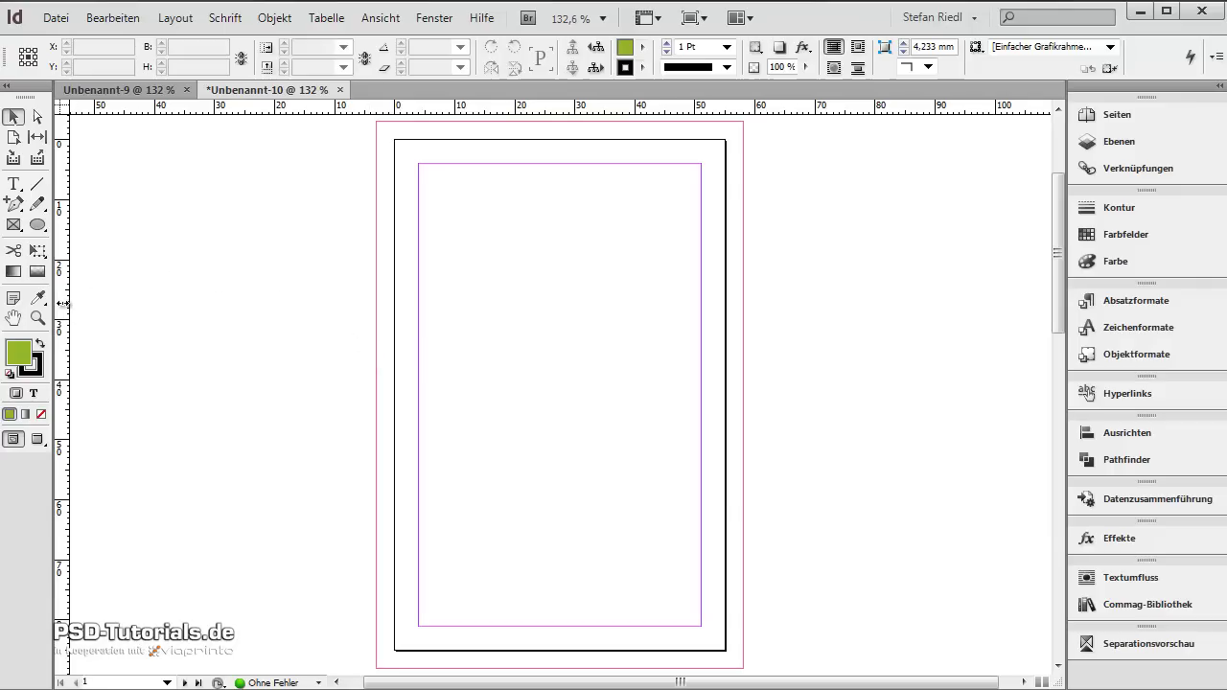
Place a vertical guide at the card's horizontal centre, at X 27.5 mm
left_click_drag(64, 303, 303, 323)
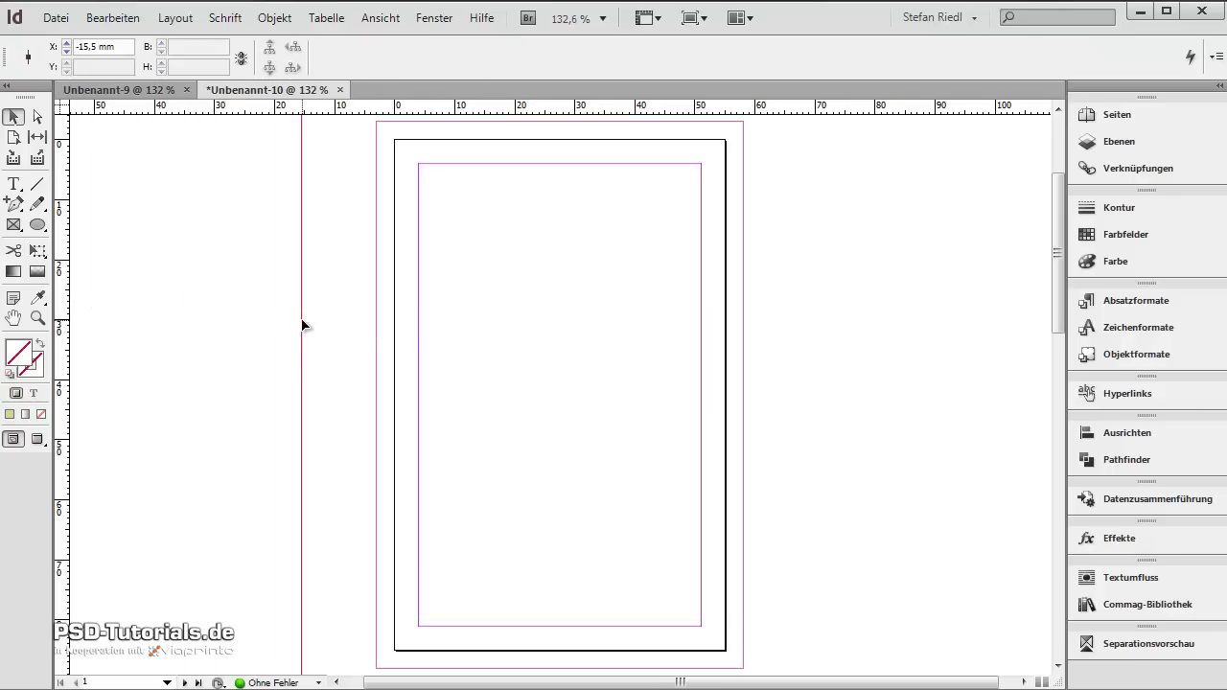
left_click_drag(115, 46, 54, 49)
key("Return")
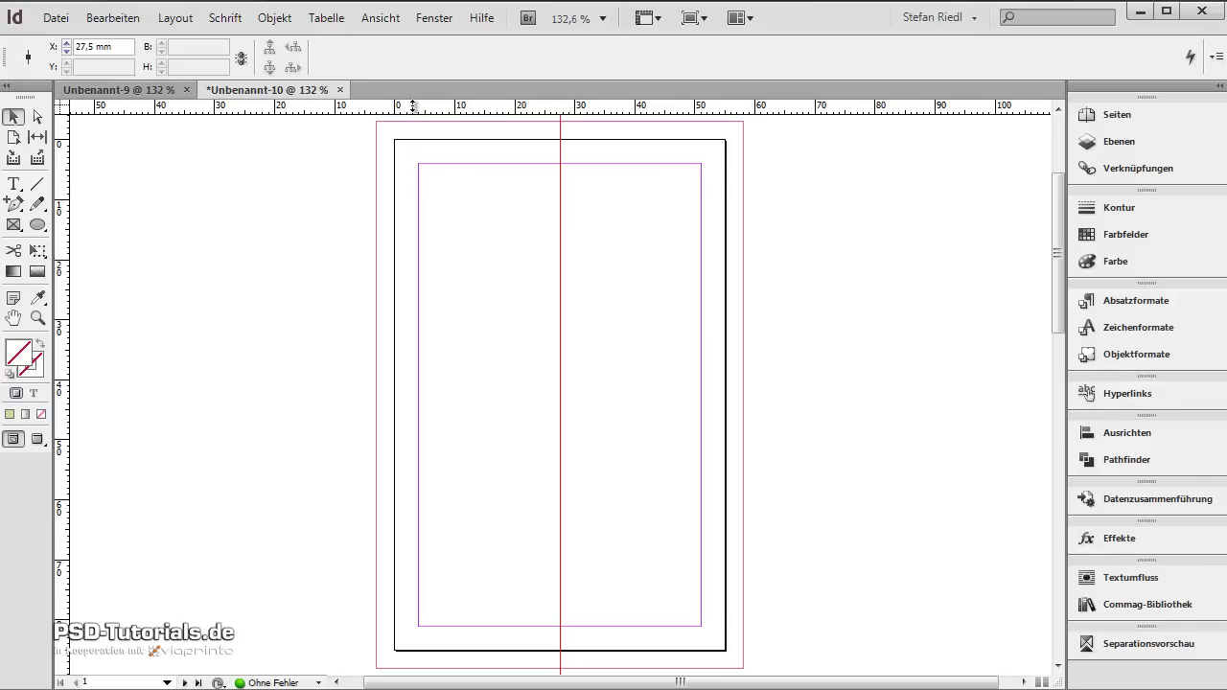
Place a horizontal page guide at the card's vertical centre, using 85/2 mm as its Y position
left_click_drag(412, 106, 411, 308)
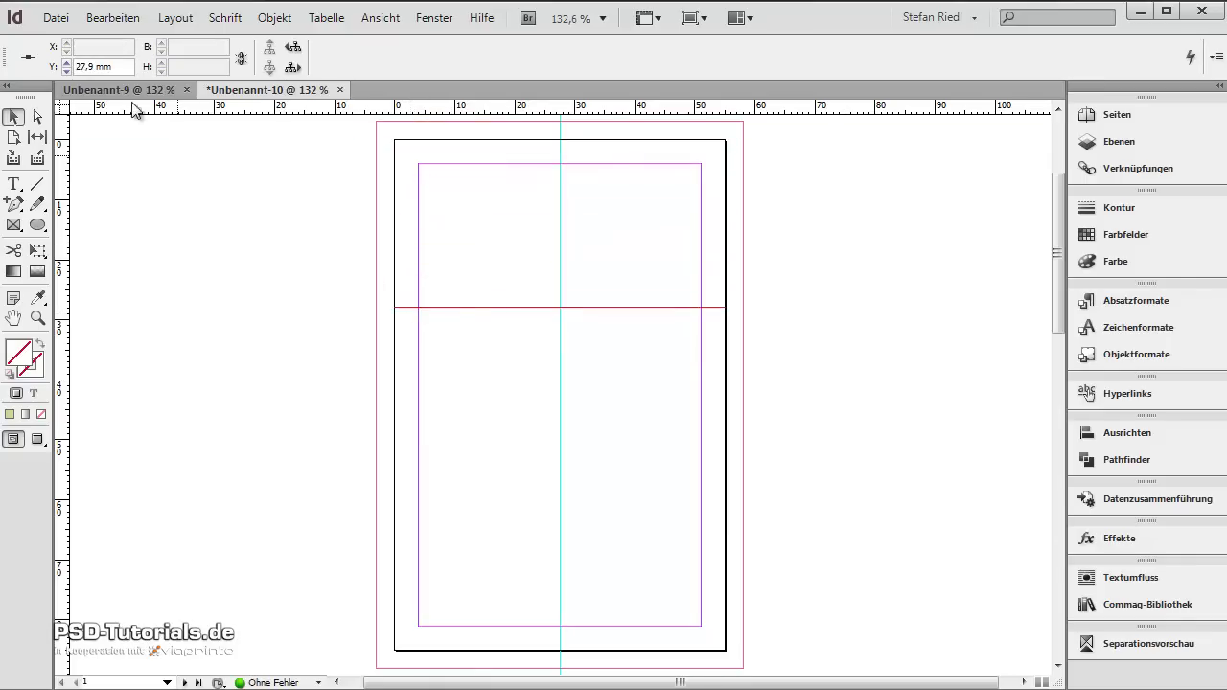
left_click_drag(119, 67, 3, 65)
type("85/2")
key("Return")
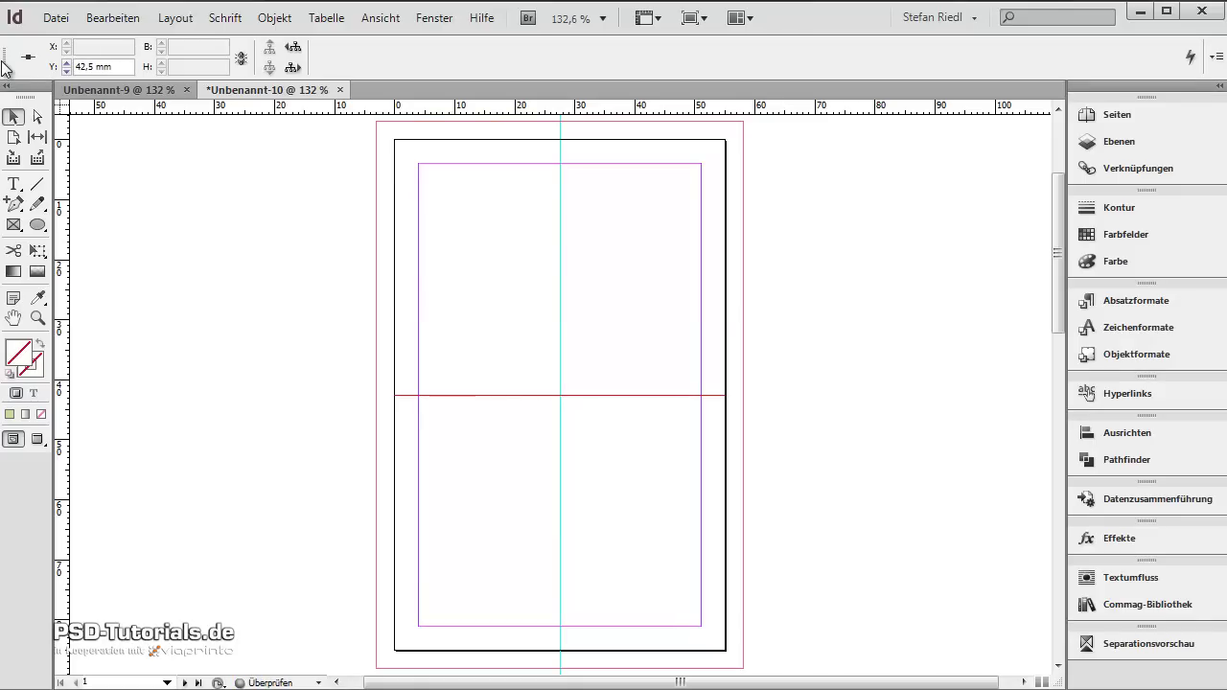
left_click(462, 314)
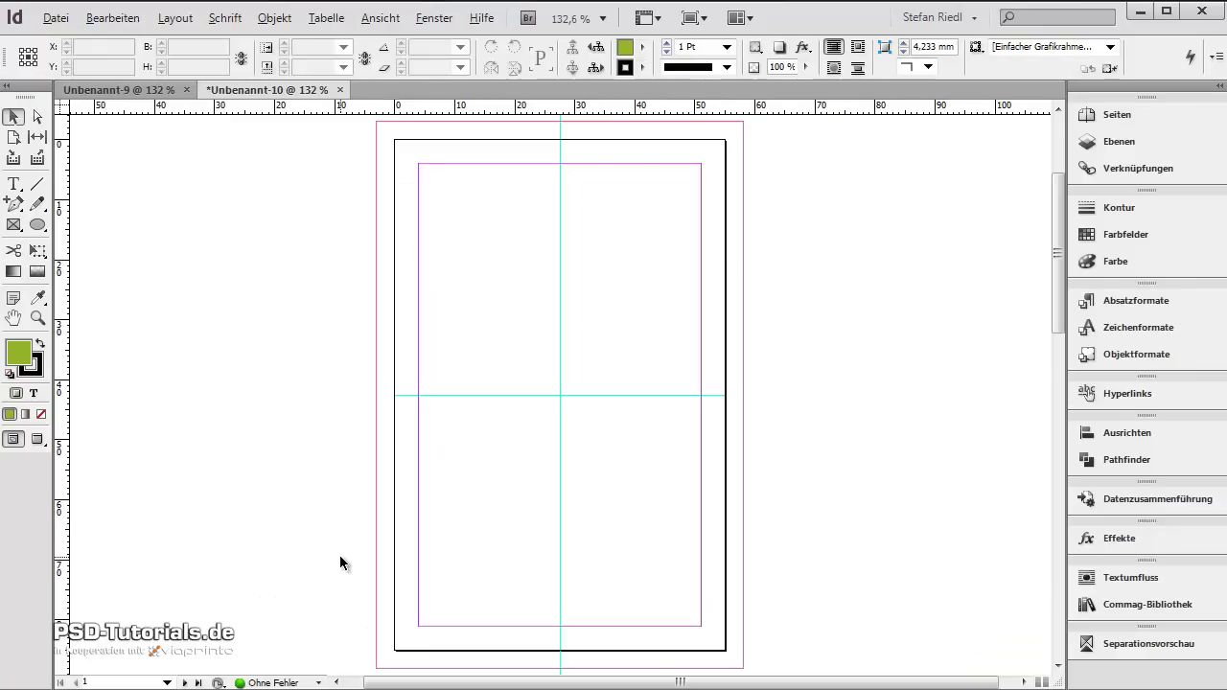
Draw a rectangle frame about 141.5 x 59.4 mm across the card's lower half, extending well beyond both sides
key("ctrl+minus")
key("ctrl+plus")
key("ctrl+plus")
scroll(900, 537, "up", 2)
scroll(900, 540, "down", 3)
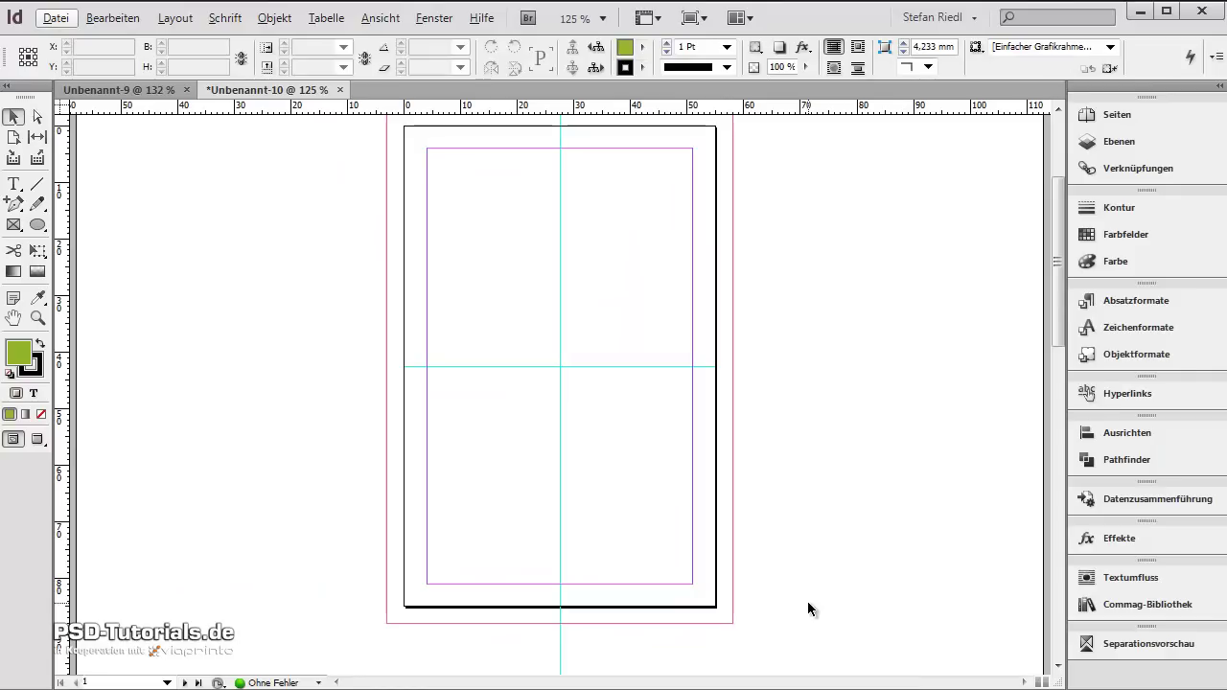
scroll(807, 601, "down", 2)
left_click(23, 231)
left_click_drag(192, 292, 991, 629)
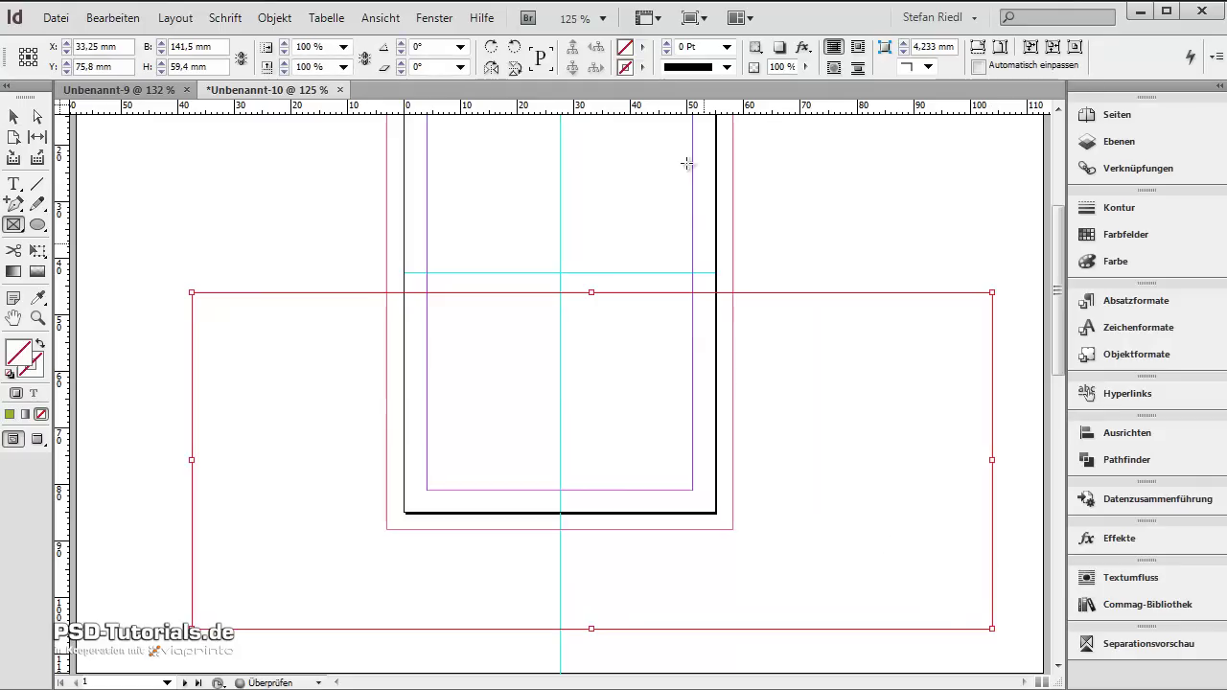
Fill the large rectangle frame with the dark grey swatch C=0 M=0 Y=0 K=85
left_click(640, 48)
scroll(676, 187, "down", 2)
left_click(697, 223)
left_click(707, 205)
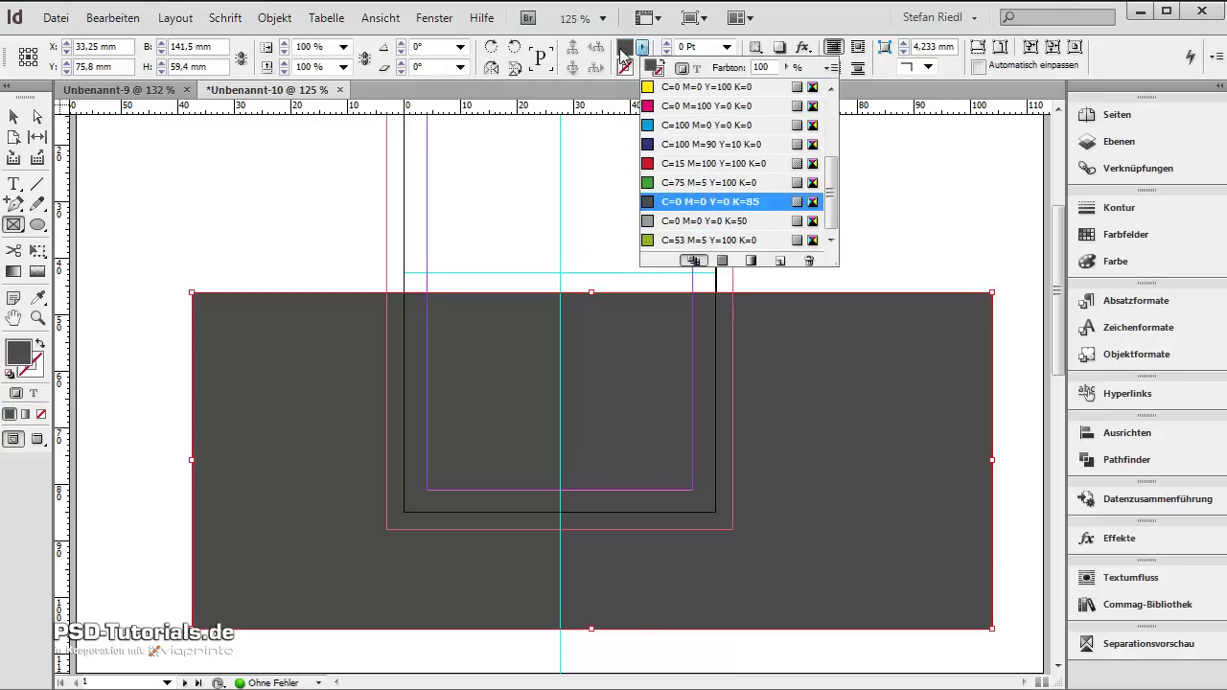
Give the dark grey rectangle a 3 pt stroke in the green swatch C=53 M=5 Y=100 K=0, then deselect it
left_click(639, 68)
scroll(692, 157, "down", 3)
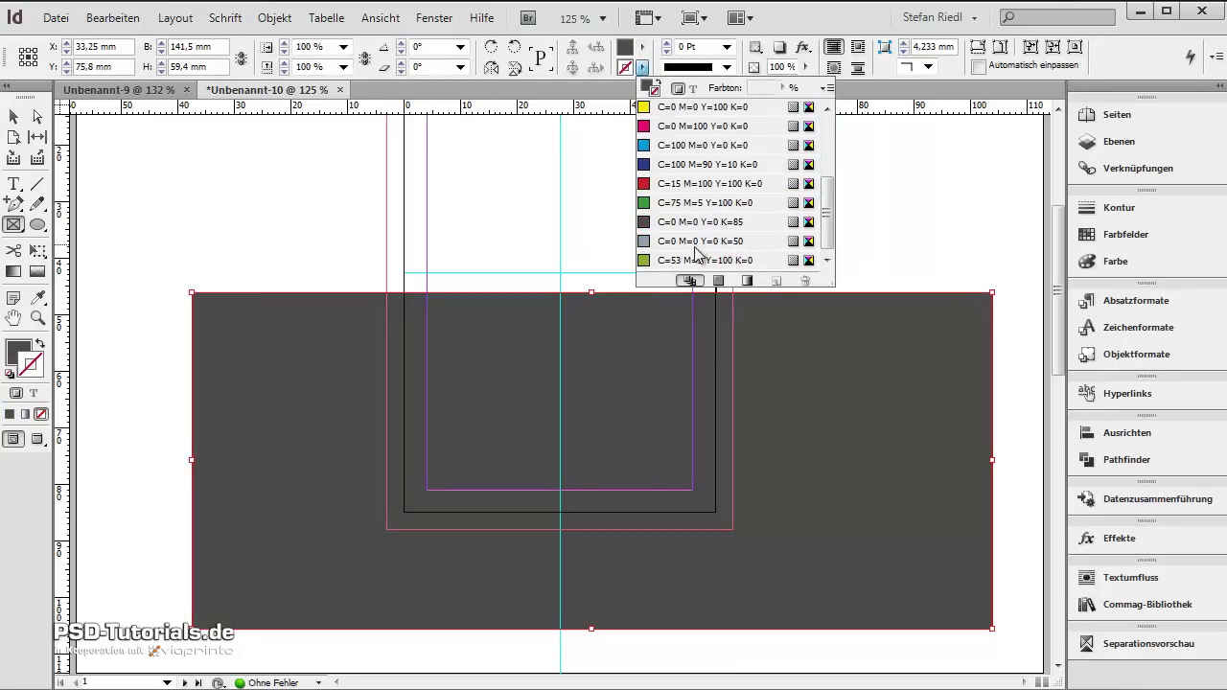
left_click(700, 260)
left_click(668, 43)
left_click(668, 42)
left_click(14, 116)
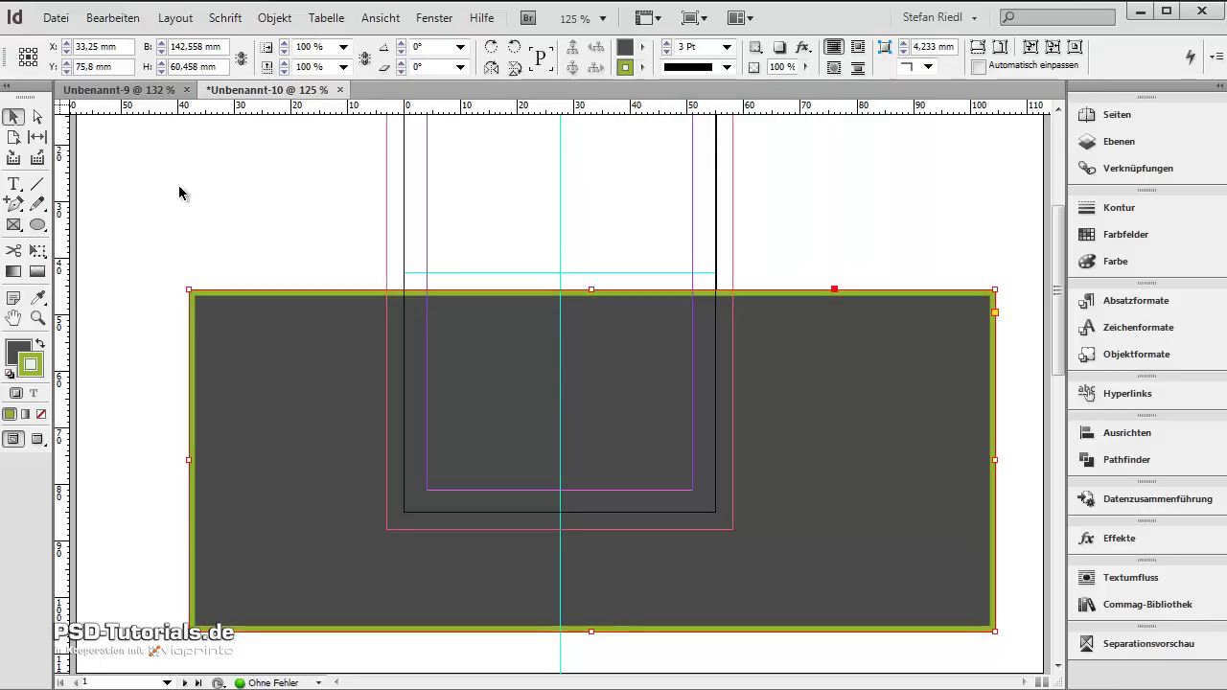
left_click(244, 222)
Rotate the green-outlined rectangle by 49°
scroll(638, 337, "up", 1)
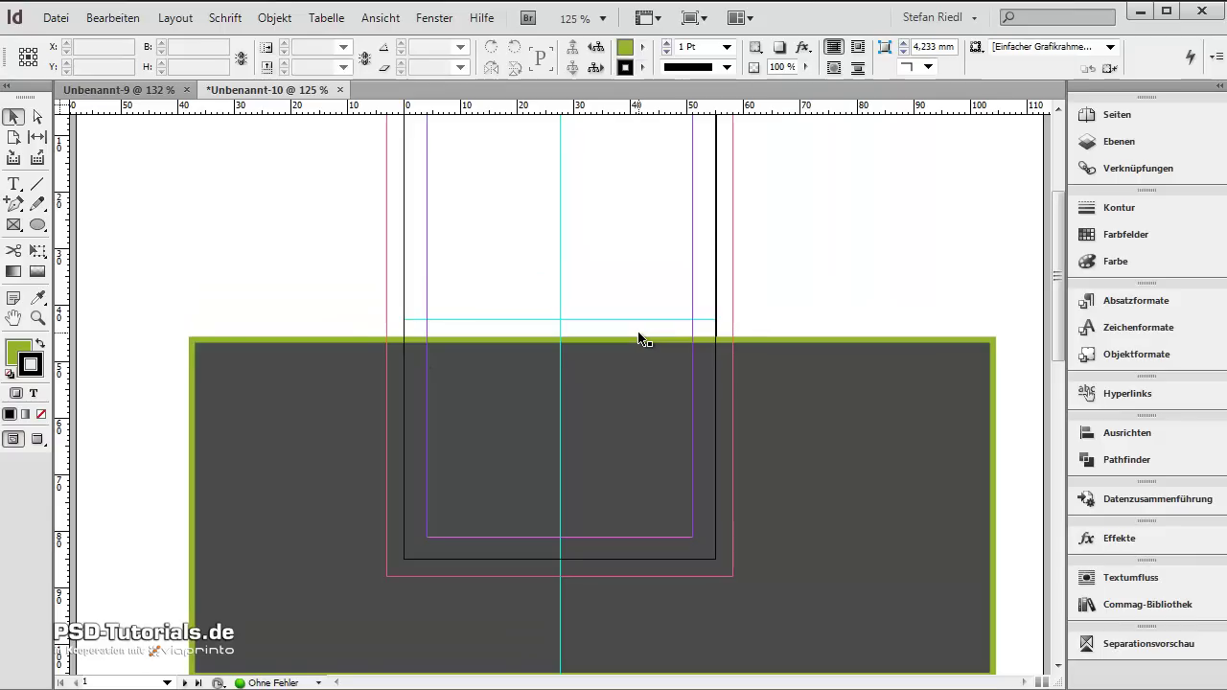
scroll(633, 350, "down", 1)
scroll(621, 358, "up", 1)
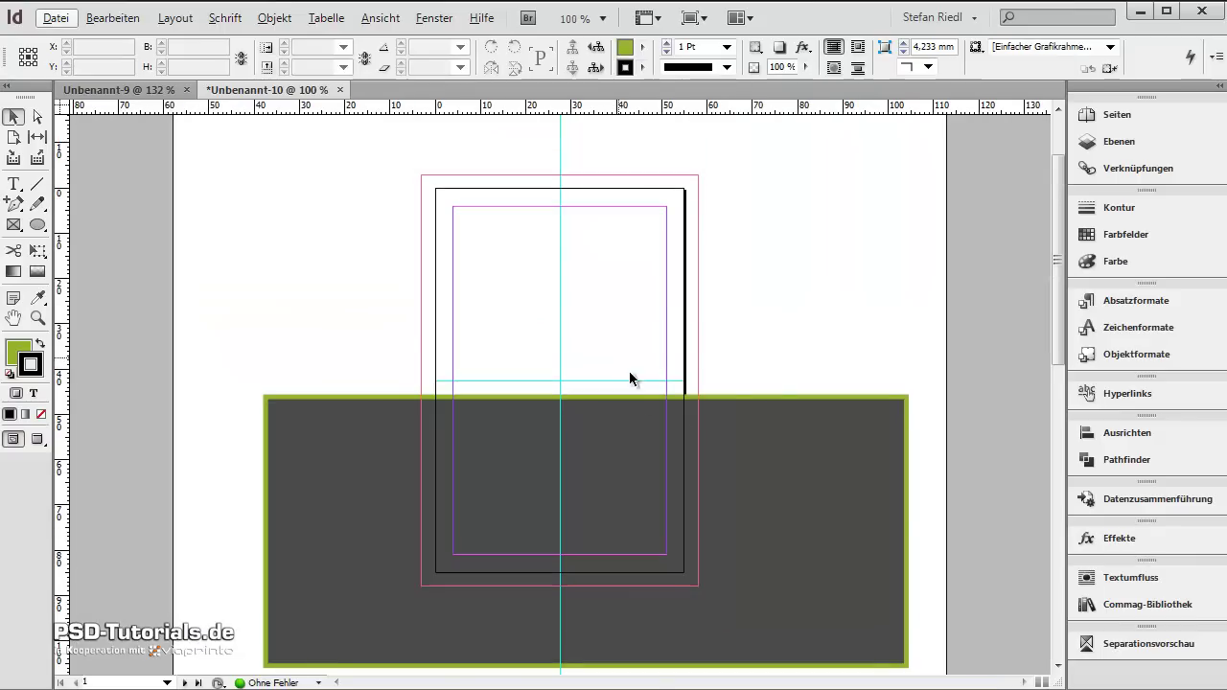
left_click(731, 452)
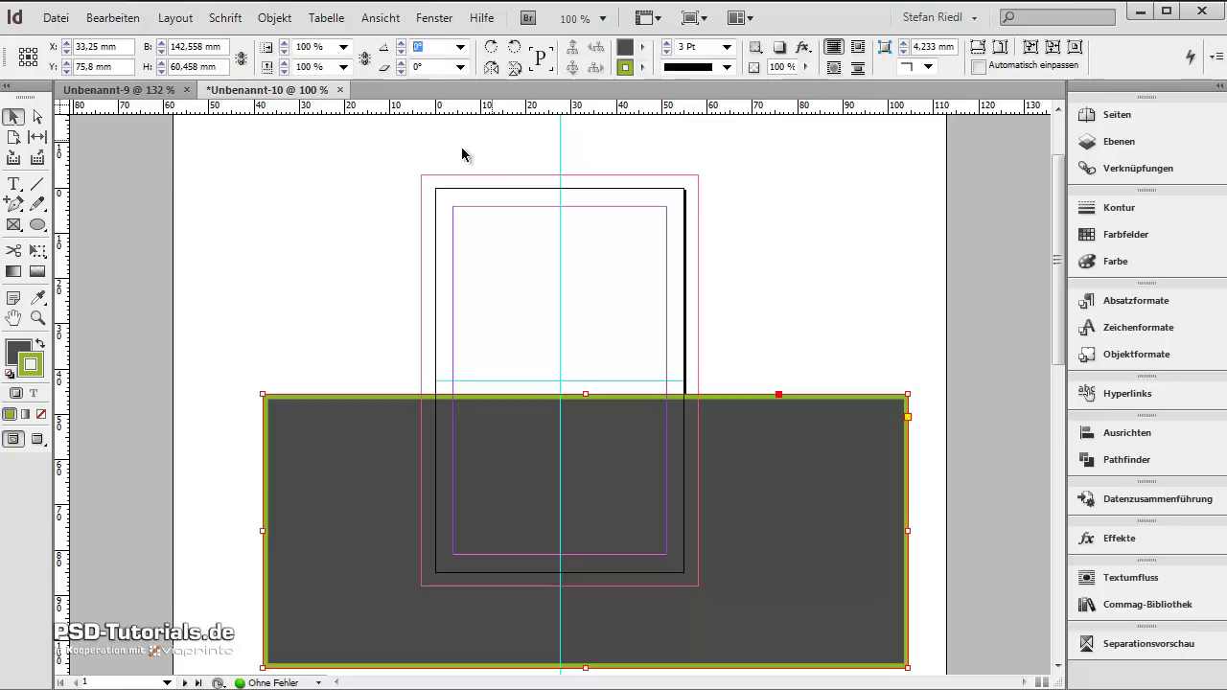
type("49")
key("Return")
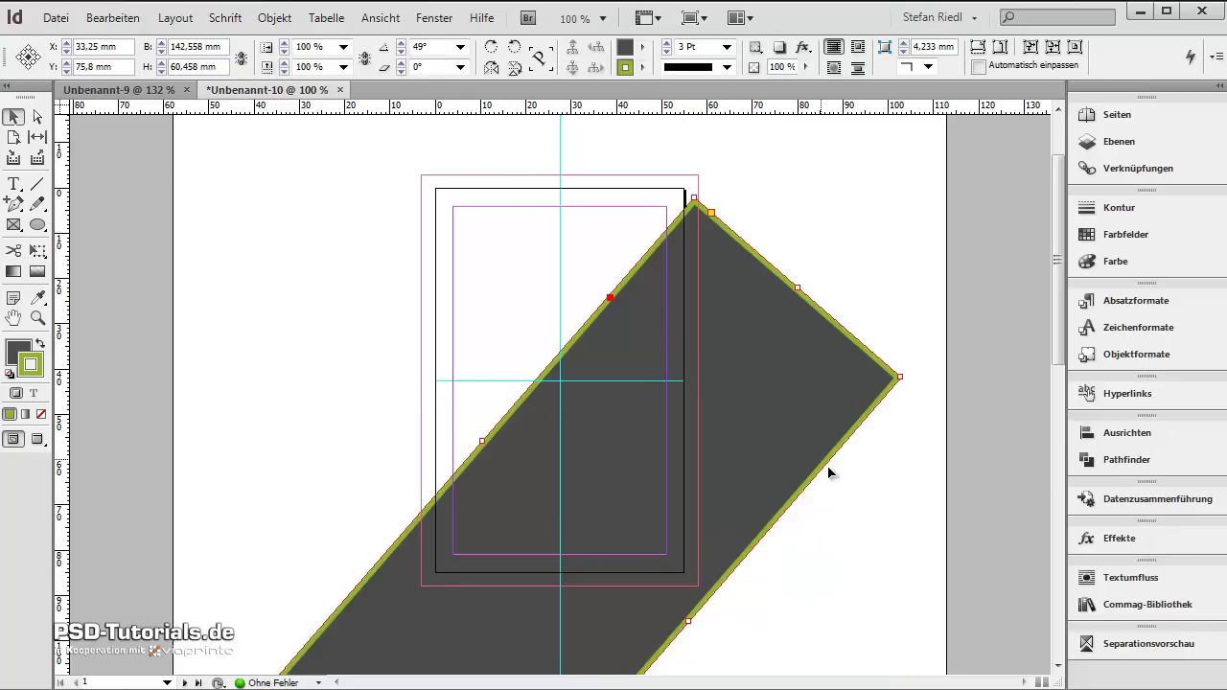
Move the rotated rectangle so its upper green edge runs through the guides' intersection, and check the card in preview mode
mouse_move(799, 415)
left_mouse_down()
mouse_move(827, 413)
mouse_move(808, 403)
left_mouse_up()
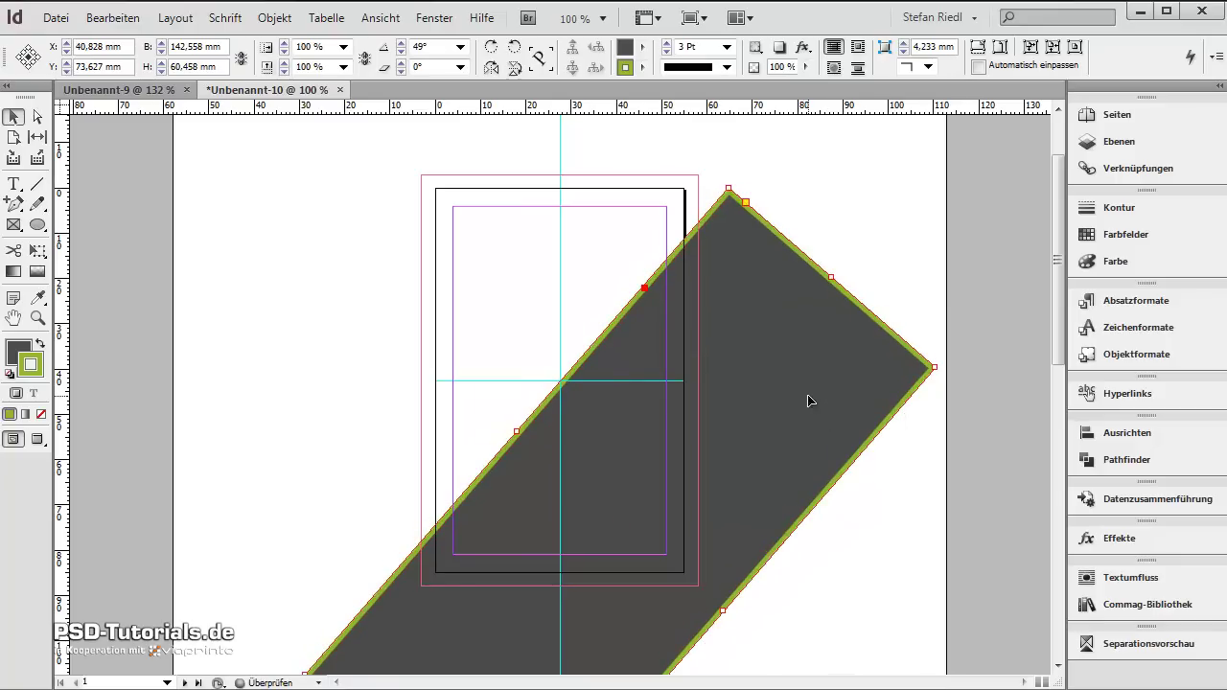
left_click(836, 205)
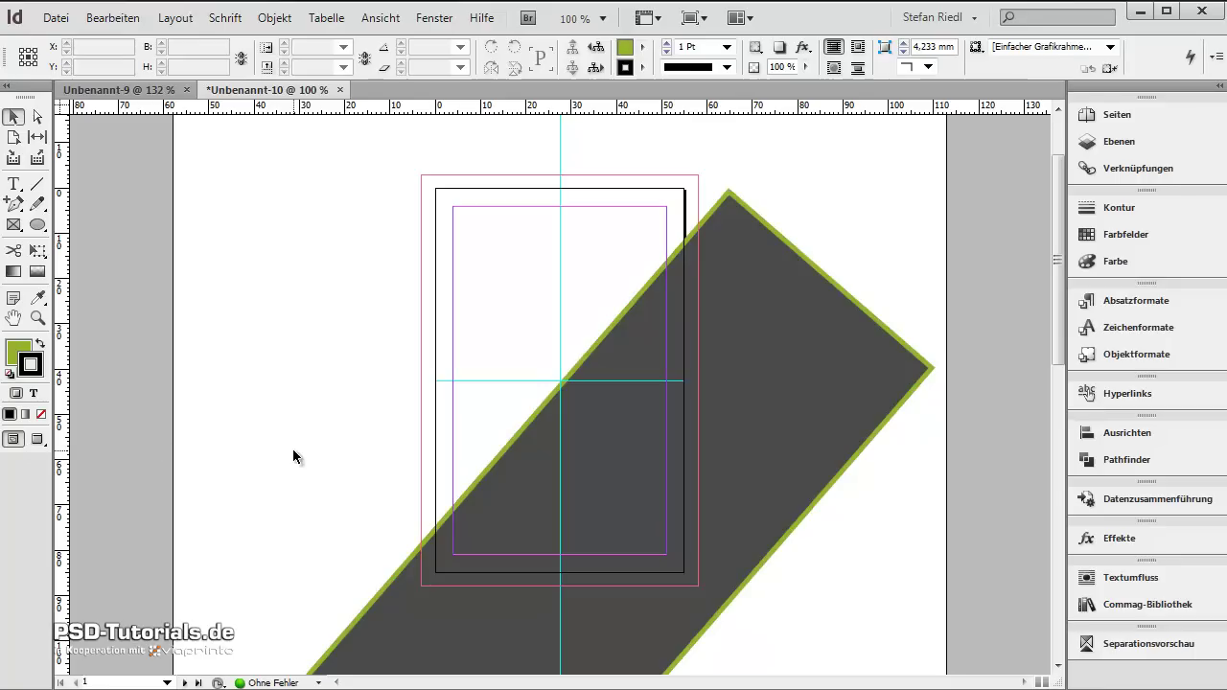
key("w")
key("w")
Duplicate the rotated rectangle so the copy covers the card's upper left corner, and preview the trimmed design
left_click(777, 348)
scroll(753, 389, "up", 1)
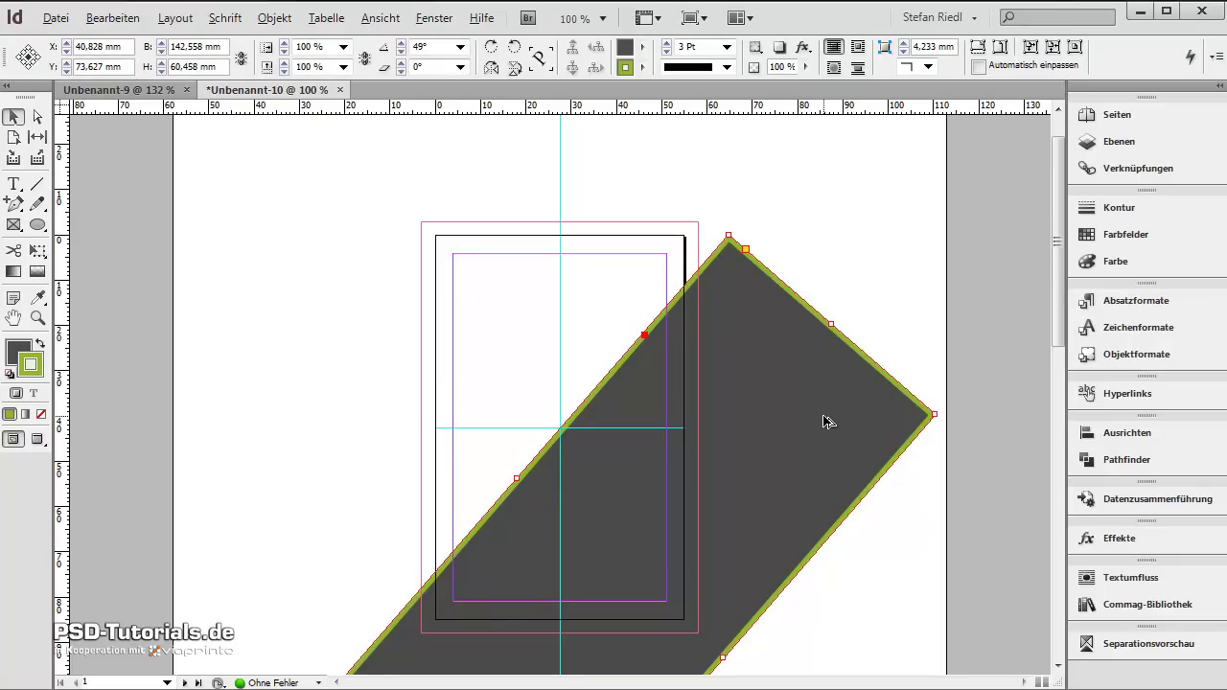
left_click_drag(828, 422, 521, 120)
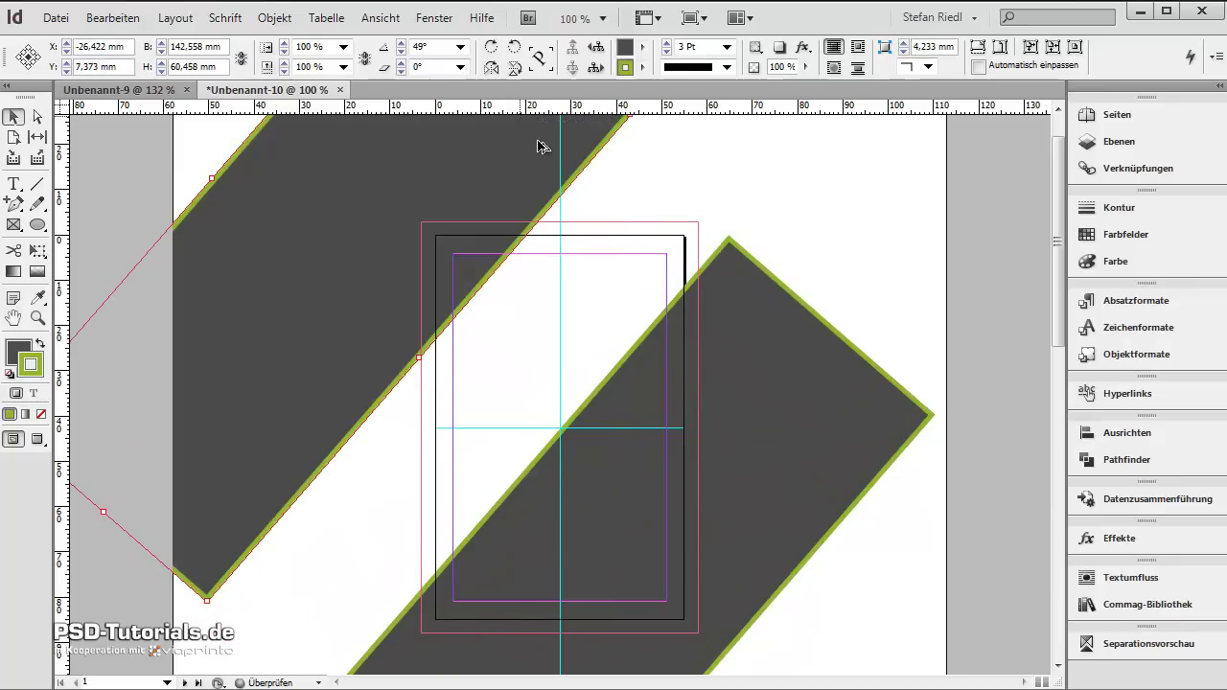
left_click(784, 206)
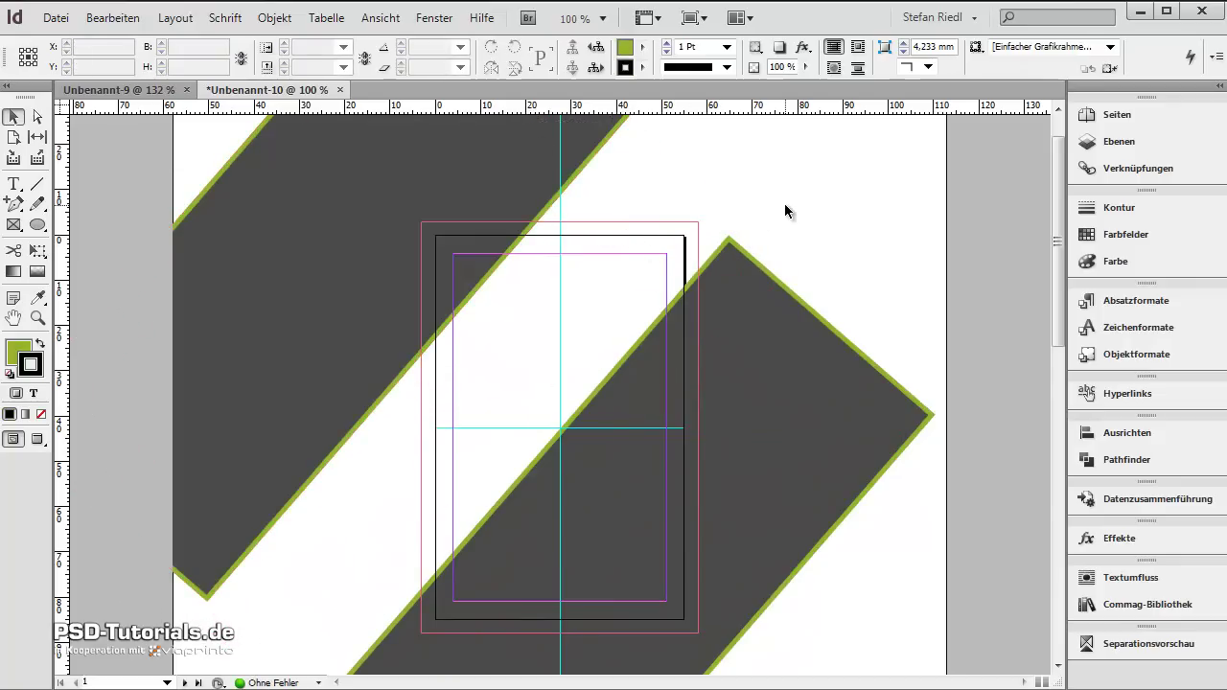
key("w")
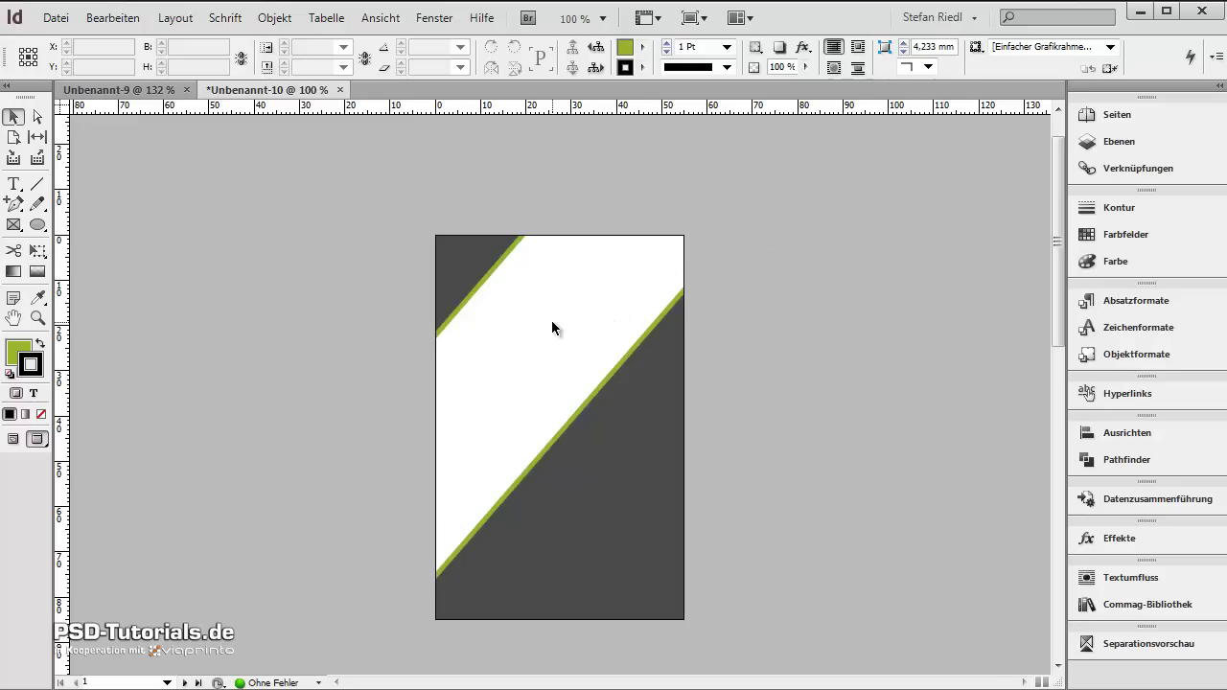
scroll(508, 354, "up", 1)
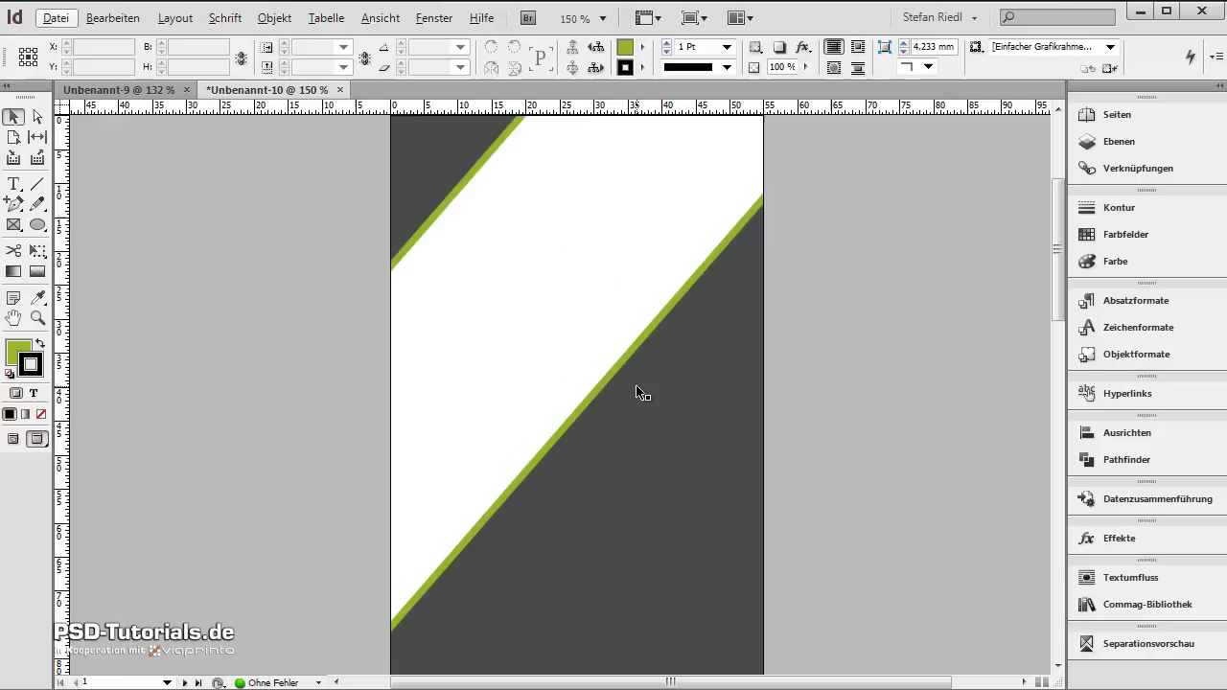
Return to the normal view and draw a frame from bleed edge to bleed edge above the centre, 12 mm high
left_click(14, 228)
key("w")
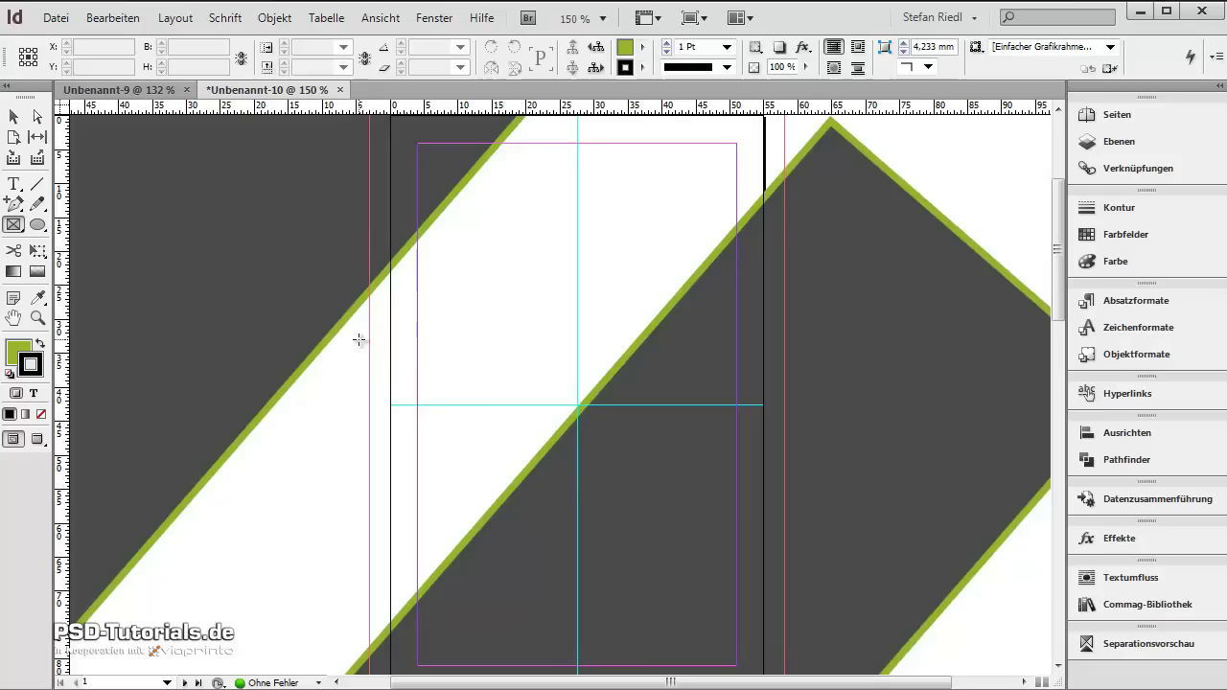
left_click_drag(368, 339, 784, 405)
left_click(213, 67)
type("12")
key("Return")
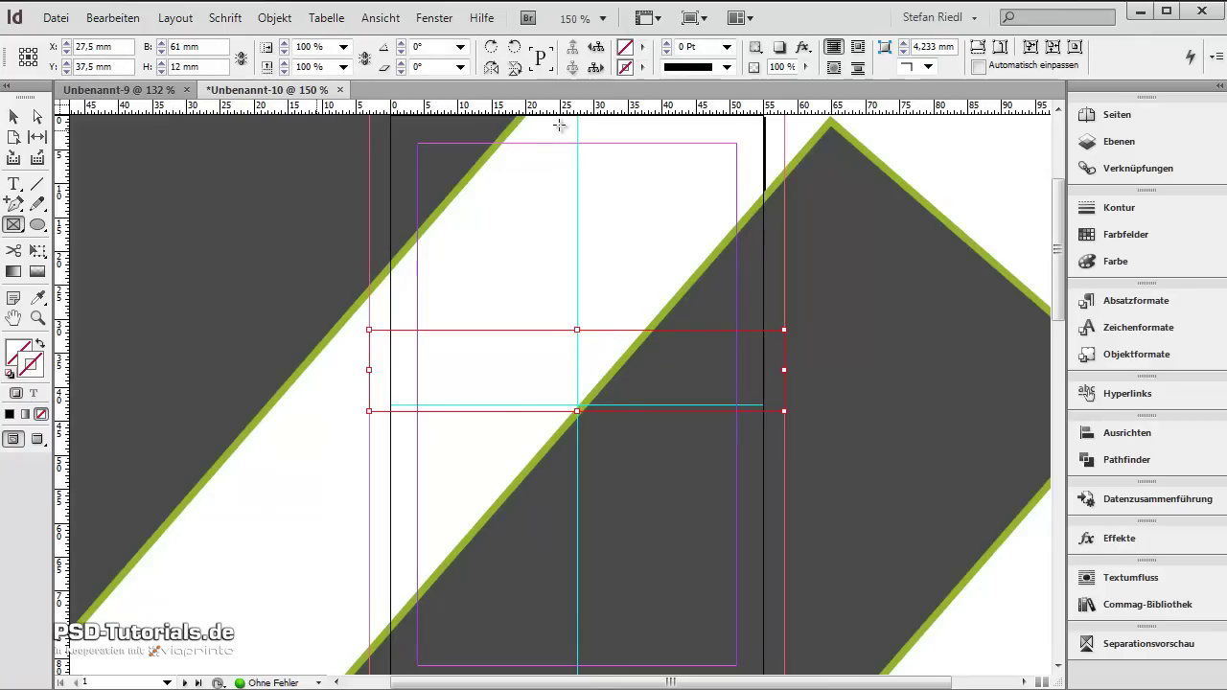
Fill the 12 mm high bar with the dark grey swatch C=0 M=0 Y=0 K=85 and keep it selected
left_click(642, 47)
scroll(697, 196, "down", 5)
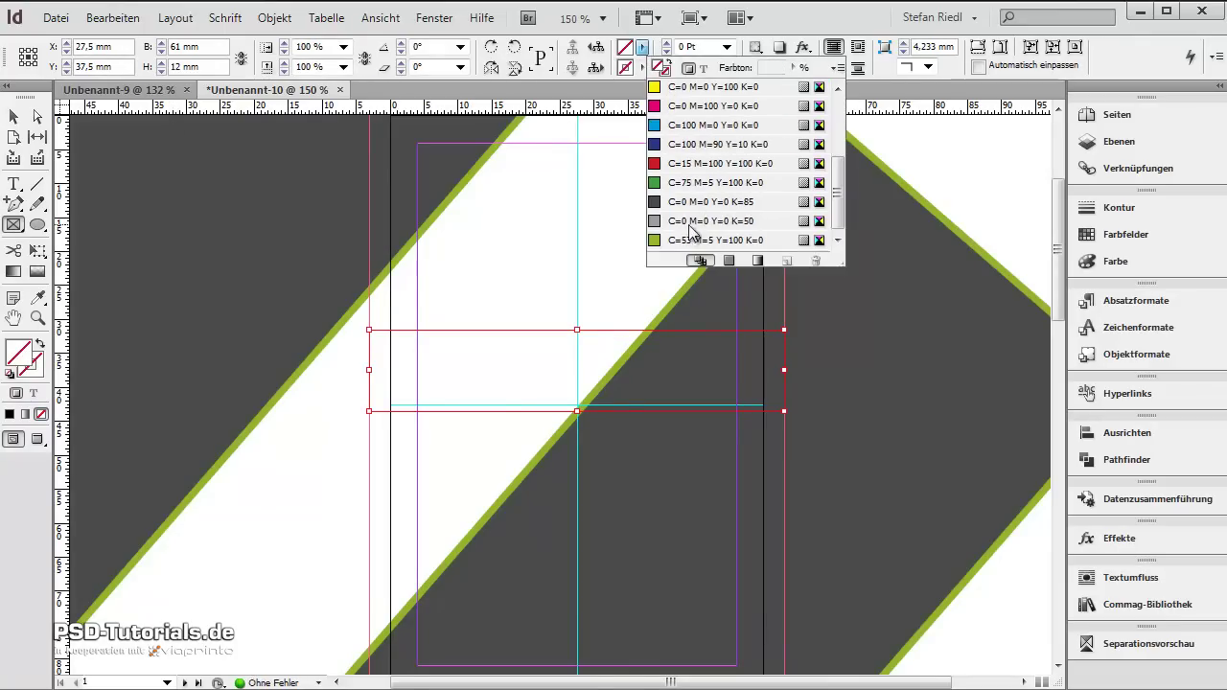
left_click(712, 219)
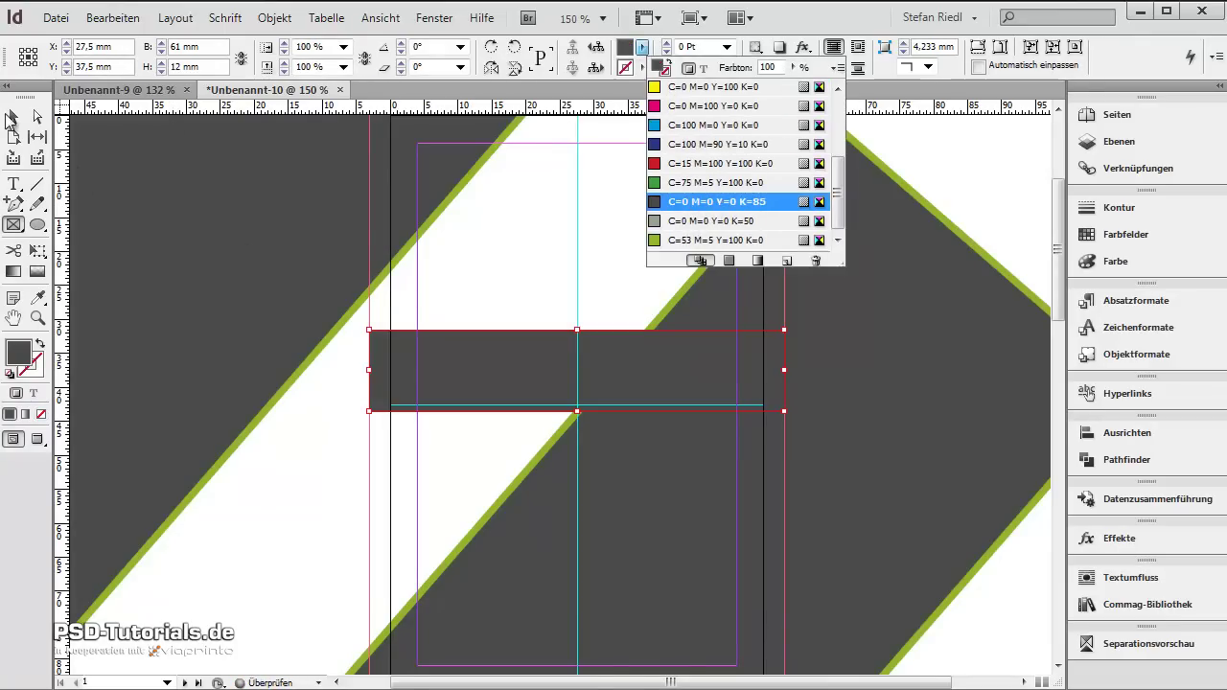
left_click(16, 120)
scroll(553, 340, "up", 2)
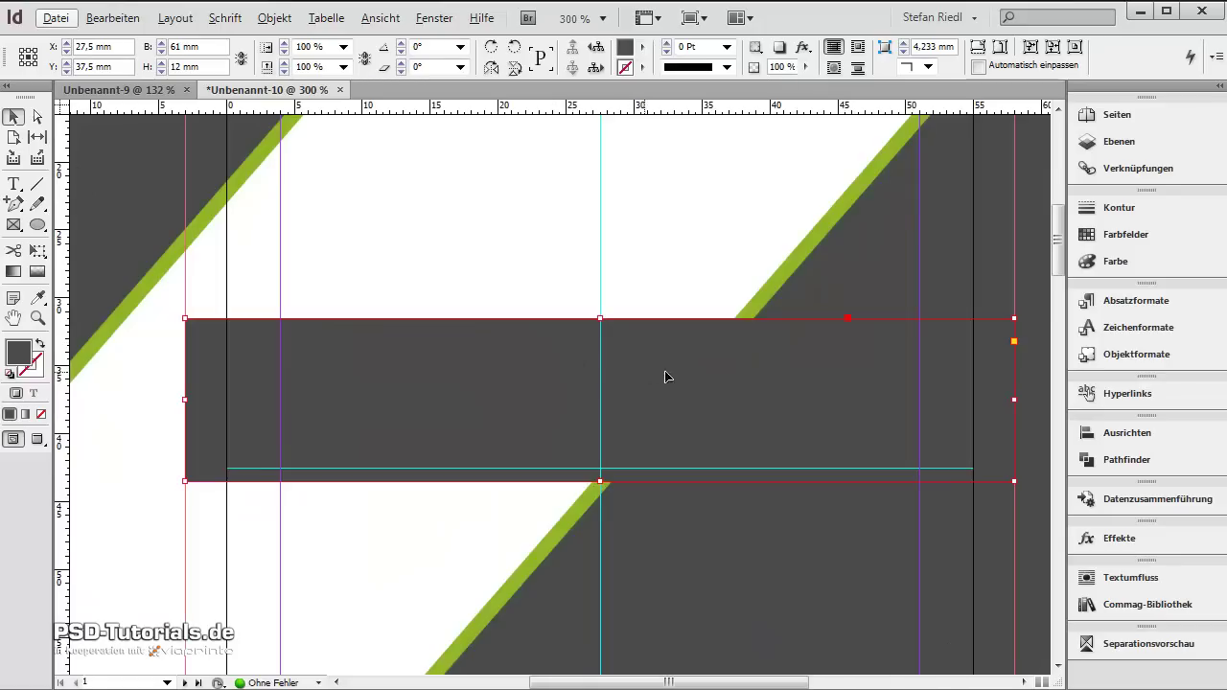
scroll(706, 385, "down", 2)
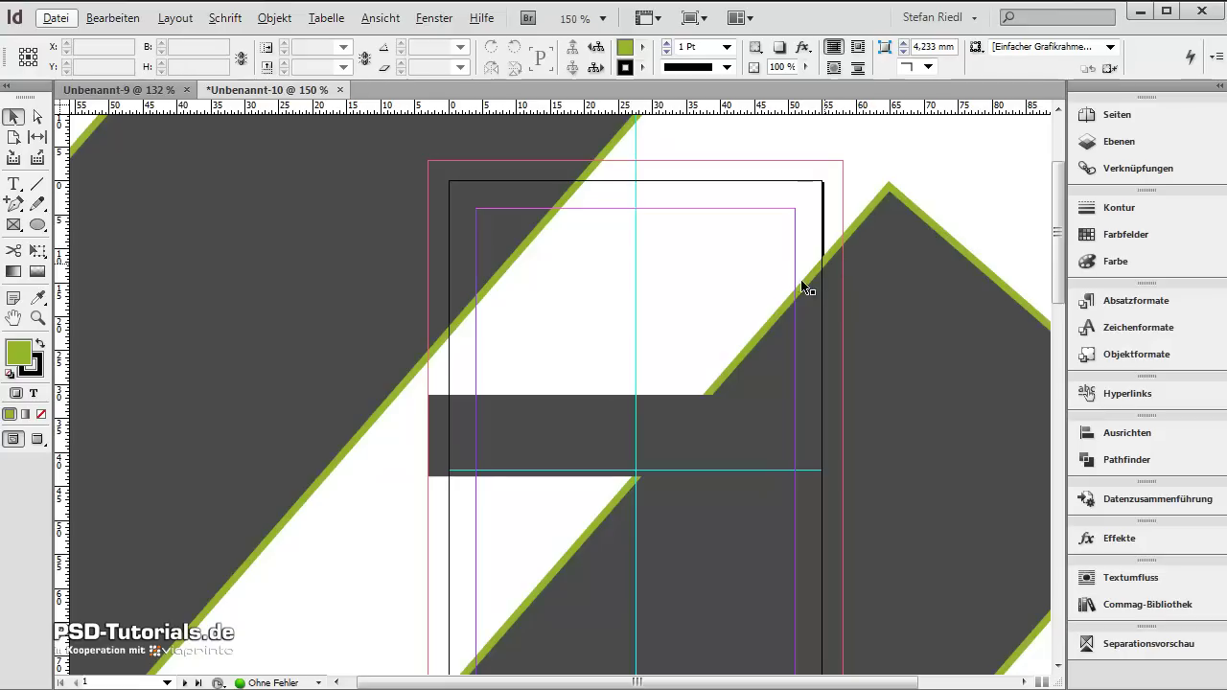
left_click(633, 429)
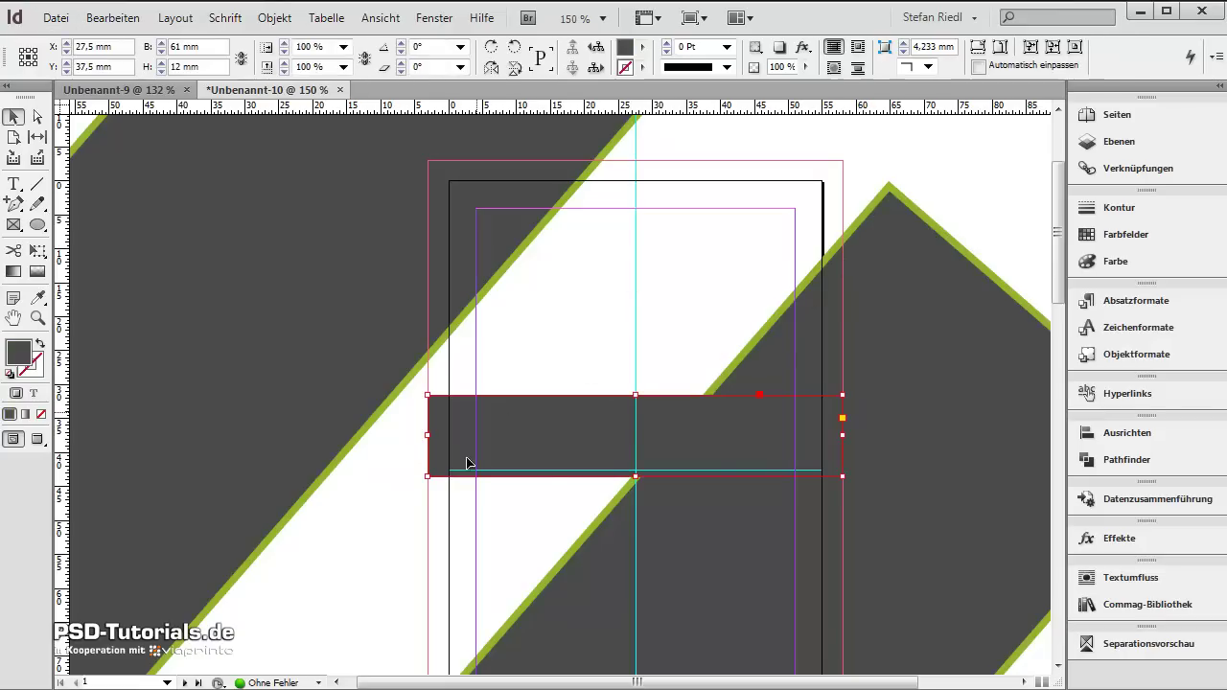
Outline the dark grey bar with the green swatch C=53 M=5 Y=100 K=0 and inspect it closely in preview mode
left_click(641, 67)
scroll(685, 230, "down", 3)
left_click(690, 261)
left_click(546, 345)
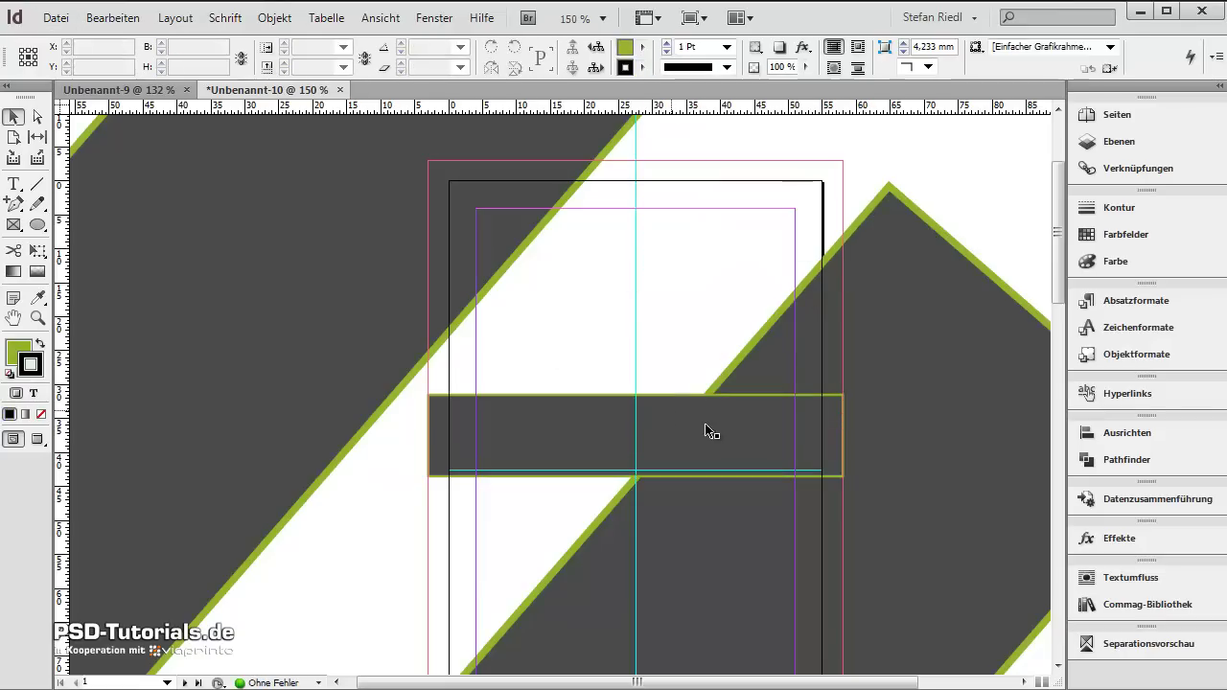
scroll(679, 419, "down", 3)
scroll(712, 447, "up", 5)
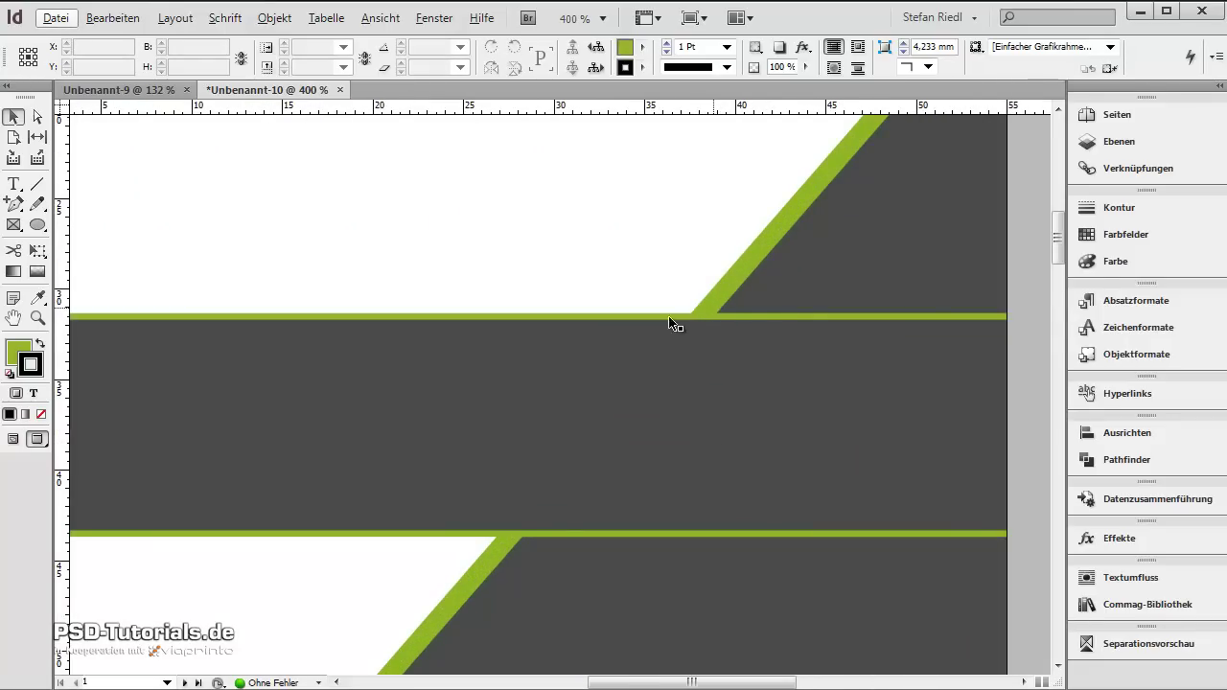
key("ctrl+0")
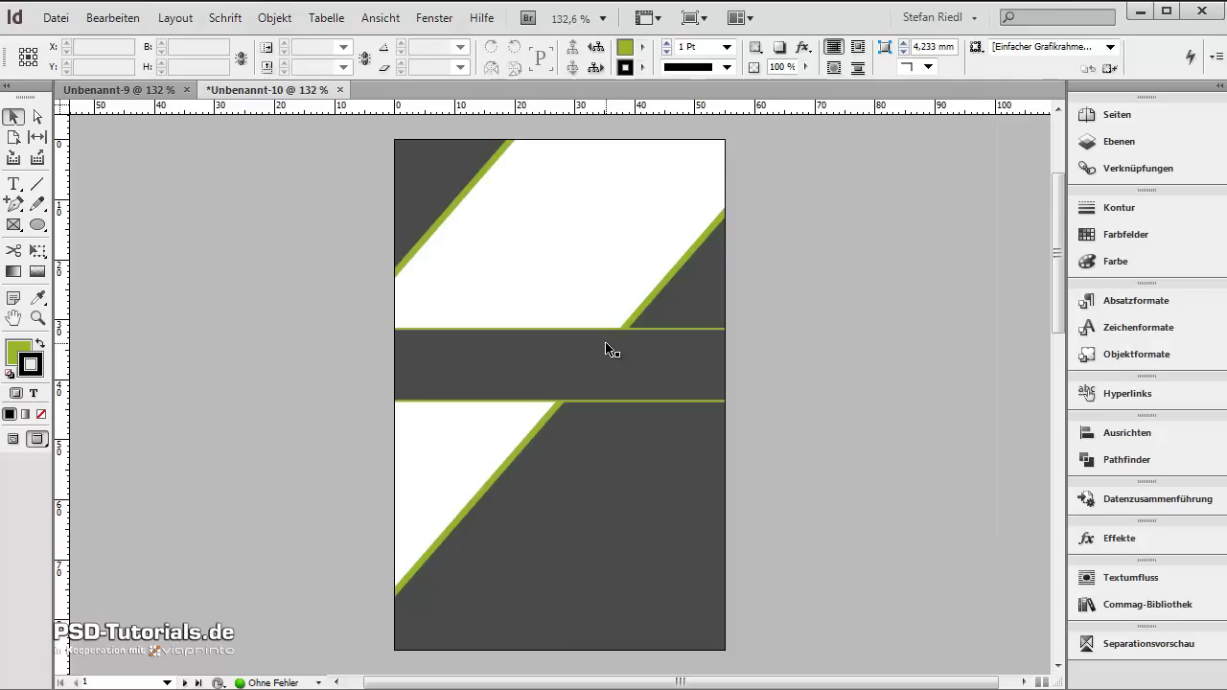
Remove the green stroke from the dark grey bar by setting its outline colour to [Ohne]
left_click(542, 376)
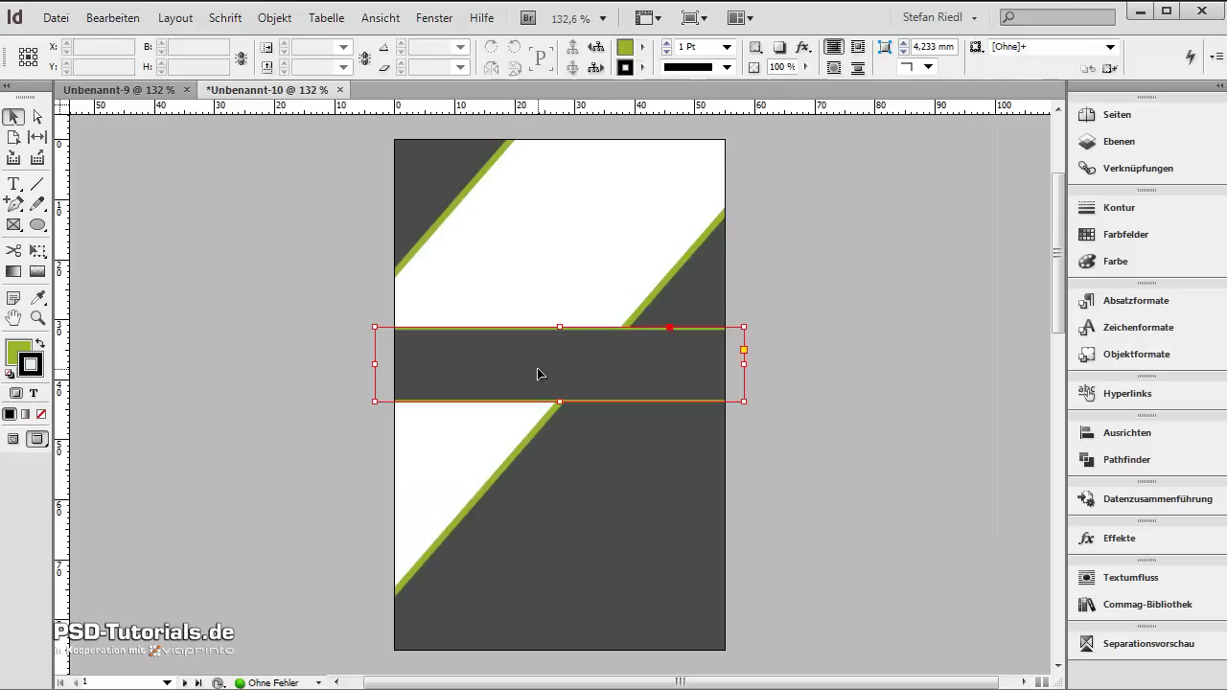
left_click(642, 67)
scroll(733, 182, "up", 3)
left_click(683, 107)
left_click(463, 342)
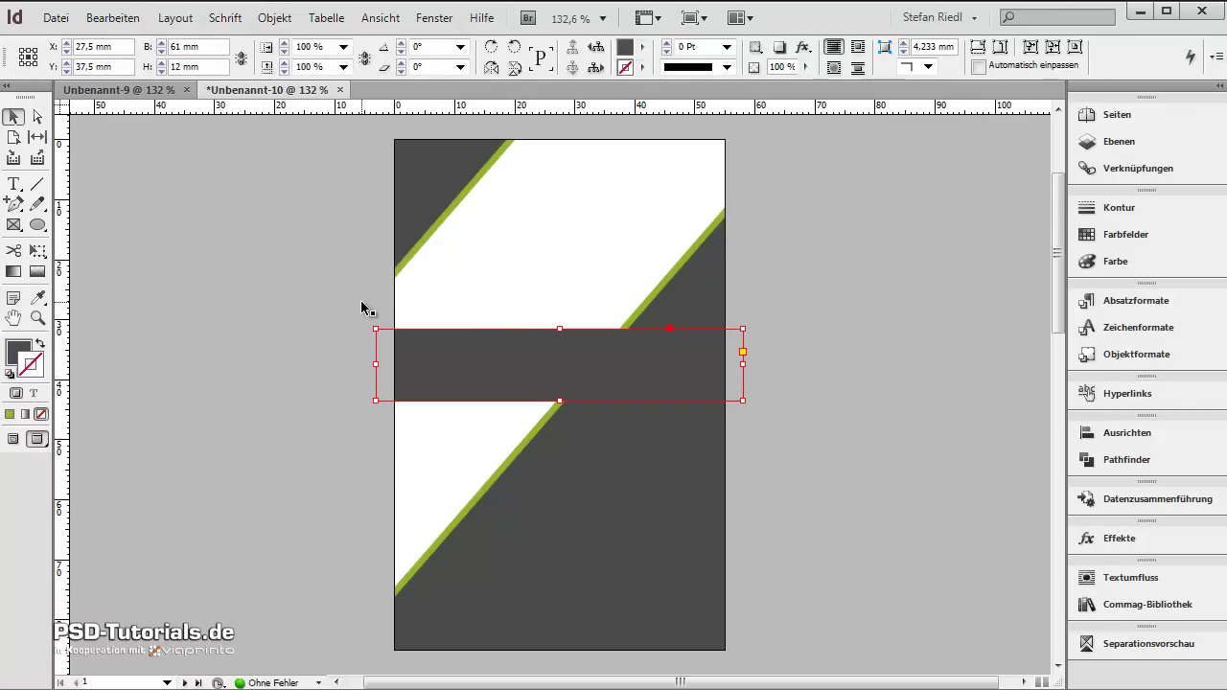
Paste a copy of the dark grey bar at its original position
left_click(112, 17)
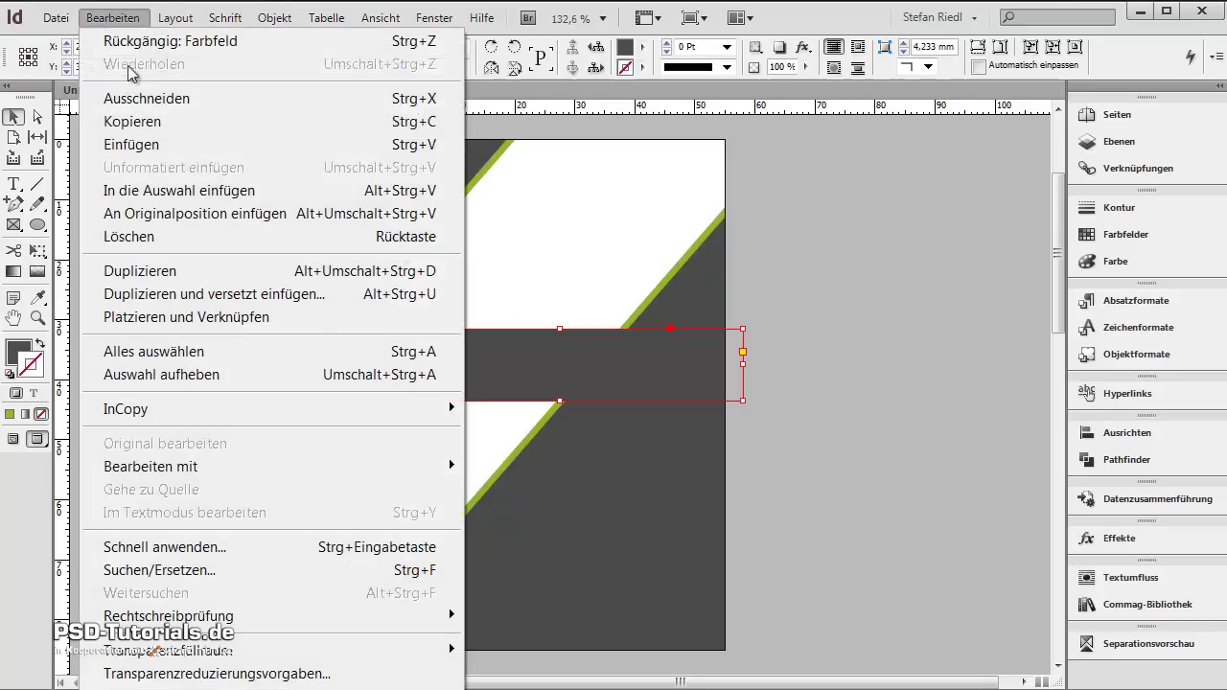
left_click(173, 212)
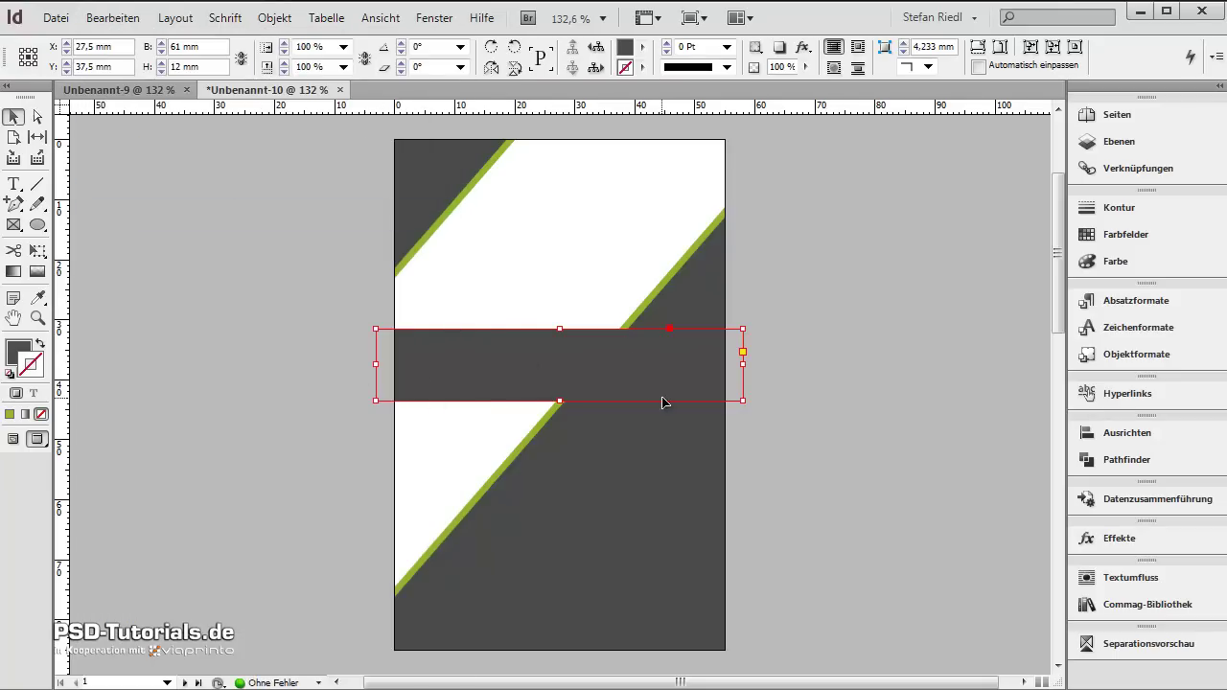
left_click(456, 439)
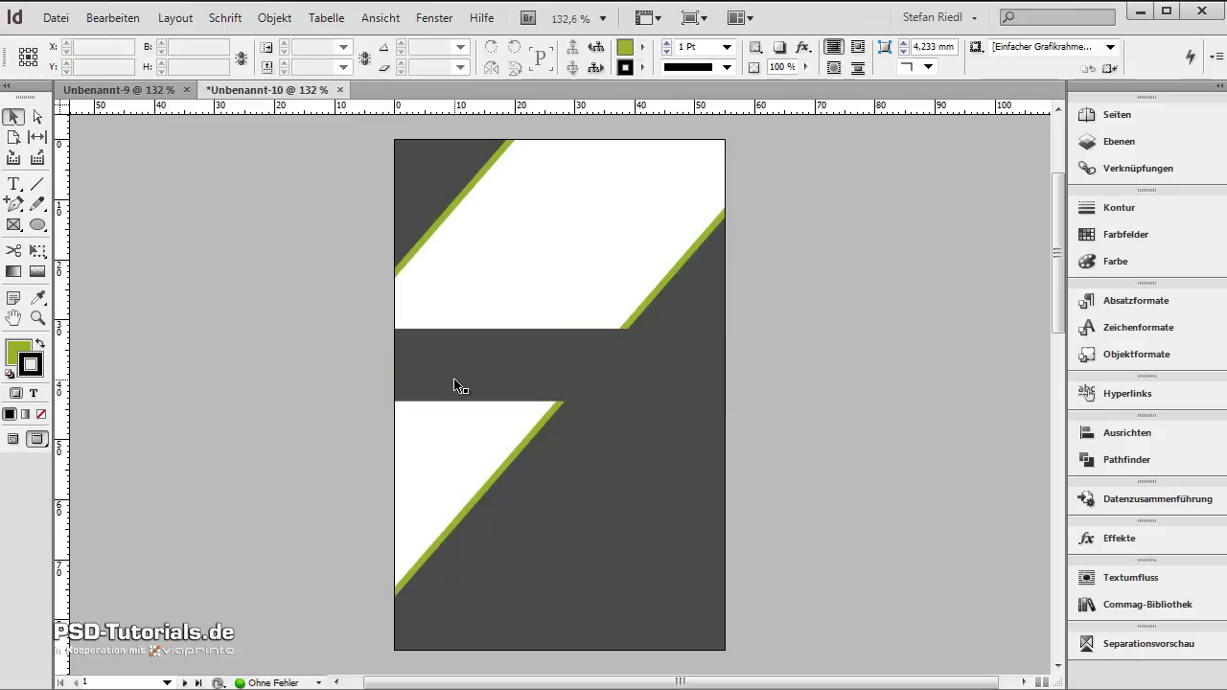
Select the lower of the two stacked bars and fill it with the green swatch C=53 M=5 Y=100 K=0
left_click(1116, 141)
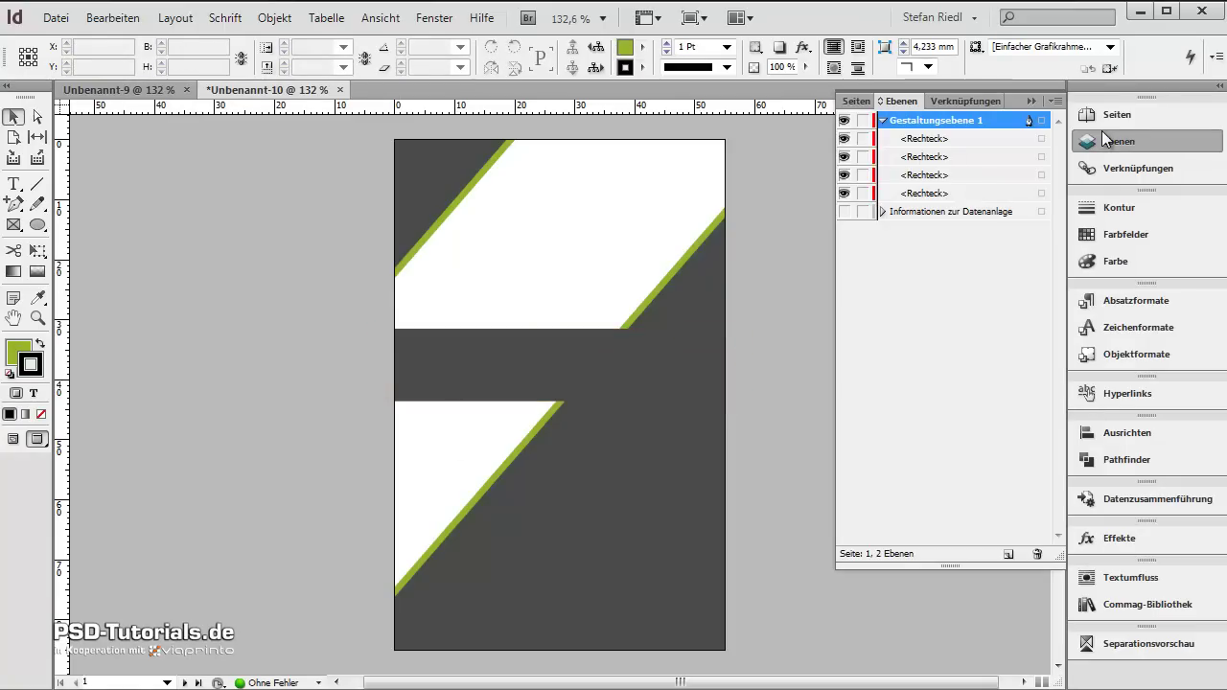
left_click(496, 350)
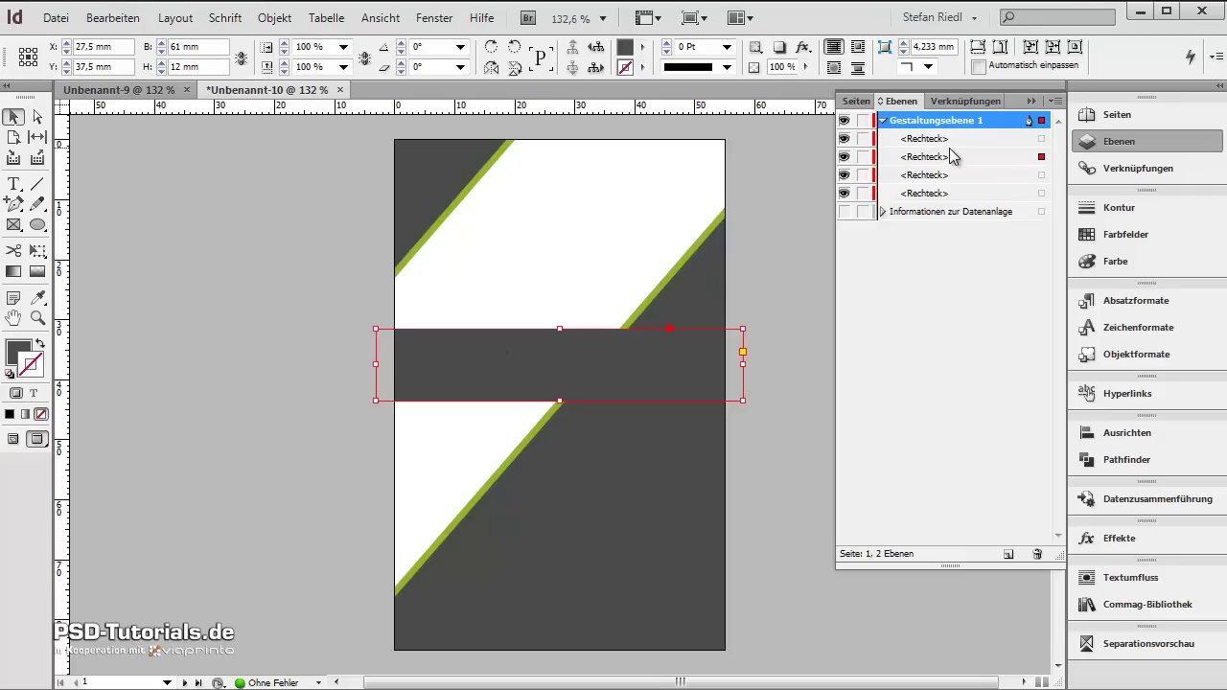
left_click(641, 47)
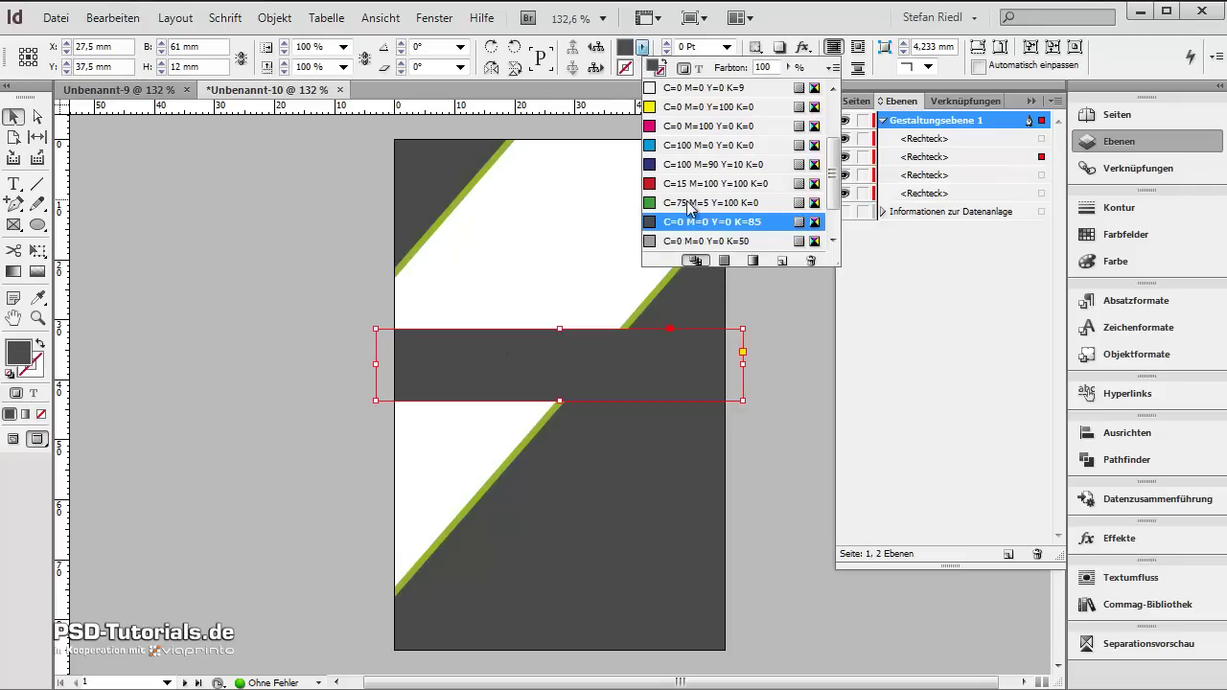
scroll(690, 206, "down", 1)
left_click(686, 240)
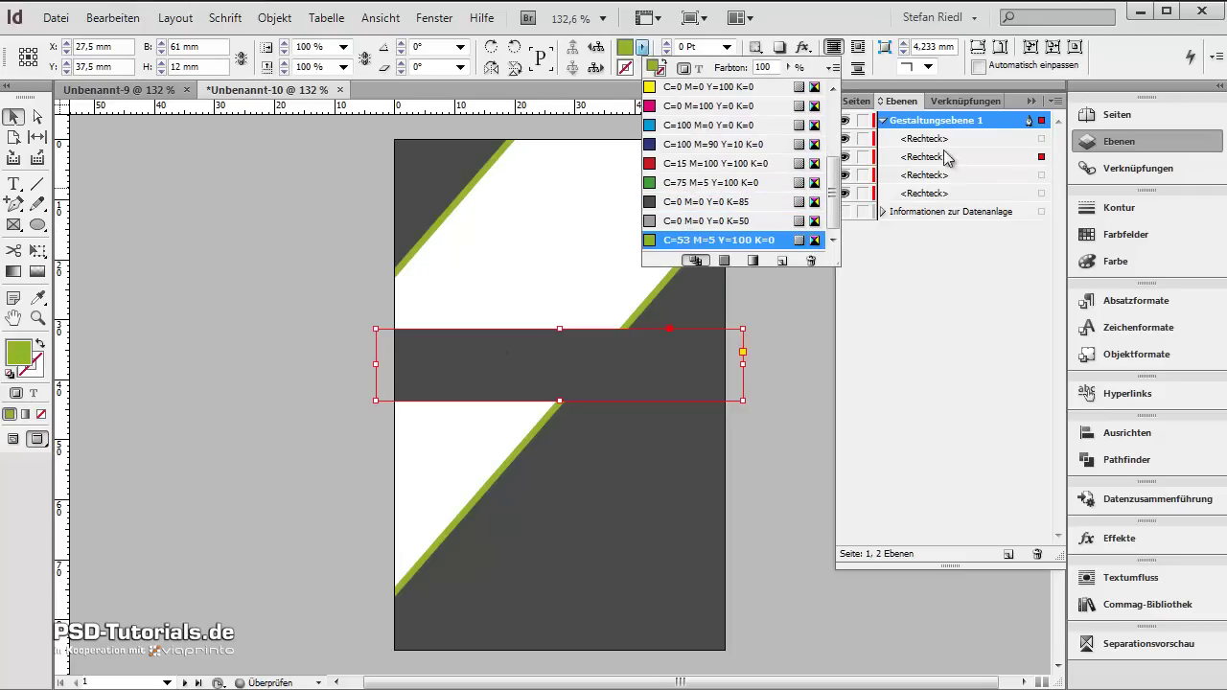
left_click(1039, 97)
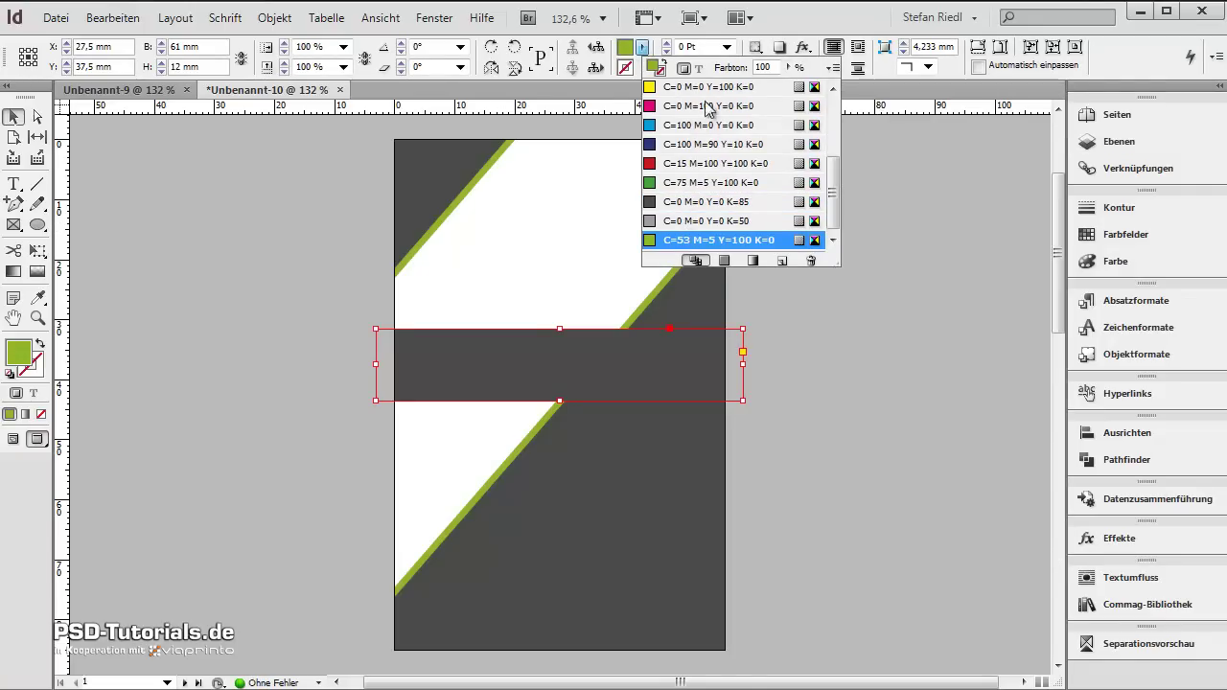
Scale the green bar vertically to 115 % so it extends above and below the dark grey bar
double_click(324, 67)
type("11")
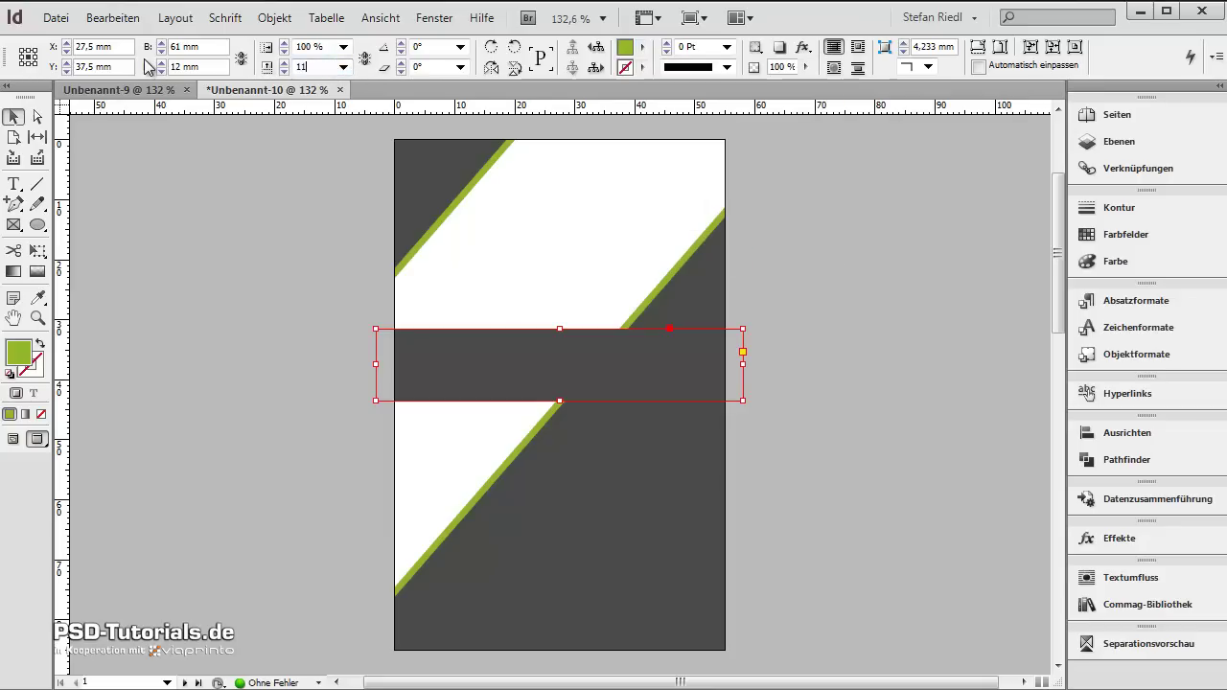
type("5")
key("Return")
left_click(319, 345)
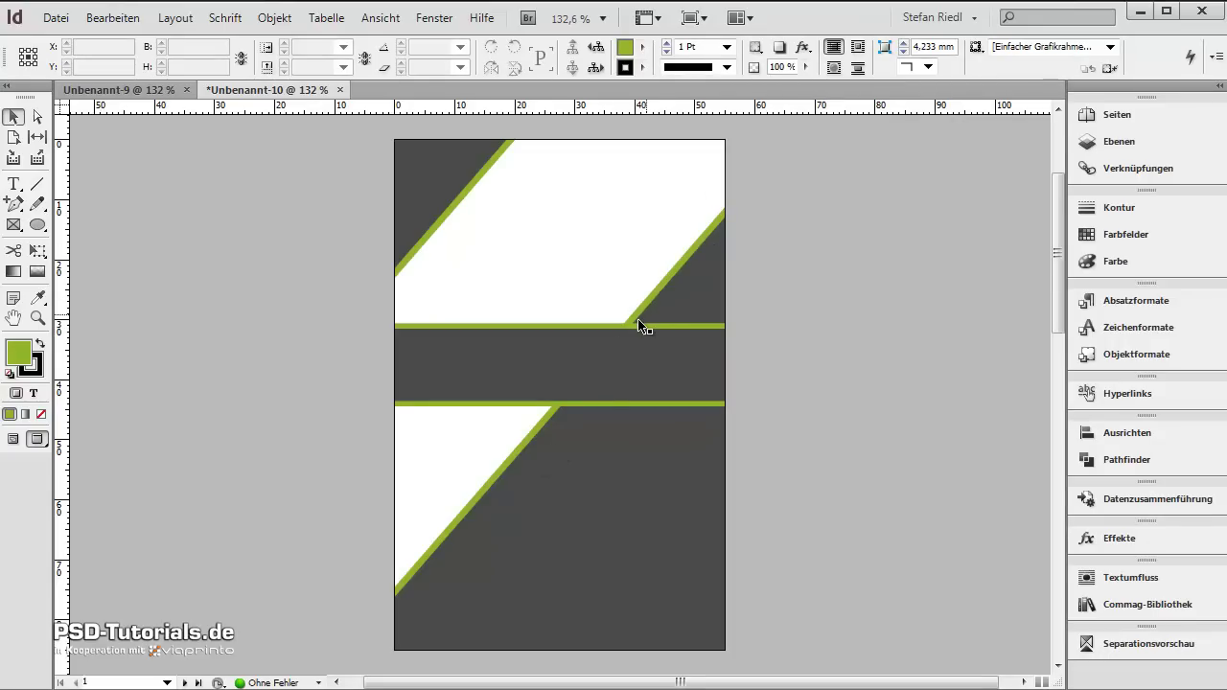
Move the green bar to the bottom of the stacking order in Gestaltungsebene 1, behind both rotated rectangles
left_click(1118, 142)
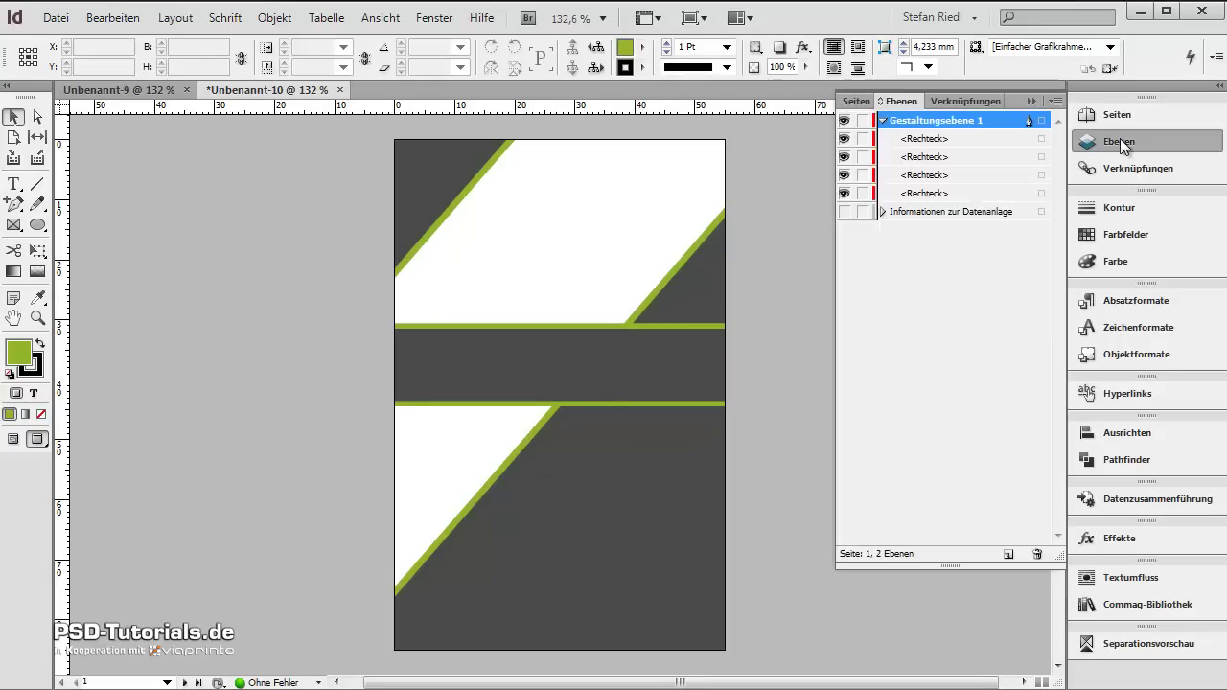
left_click(1041, 157)
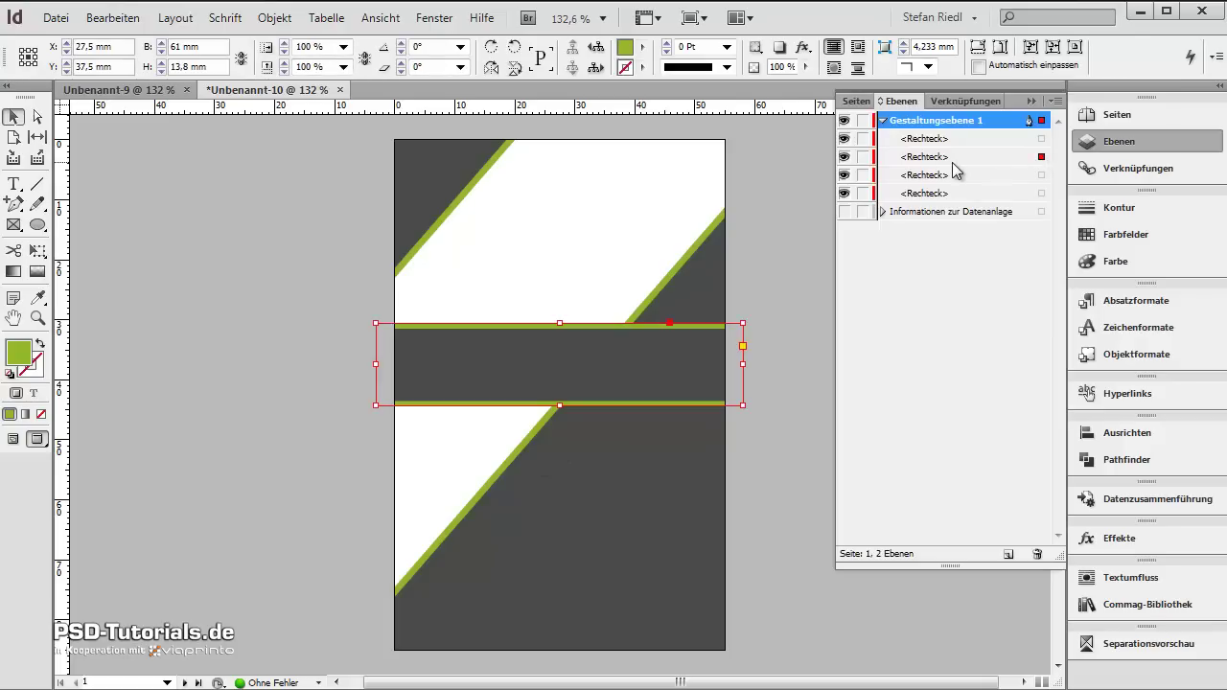
left_click_drag(958, 163, 961, 203)
left_click(1029, 100)
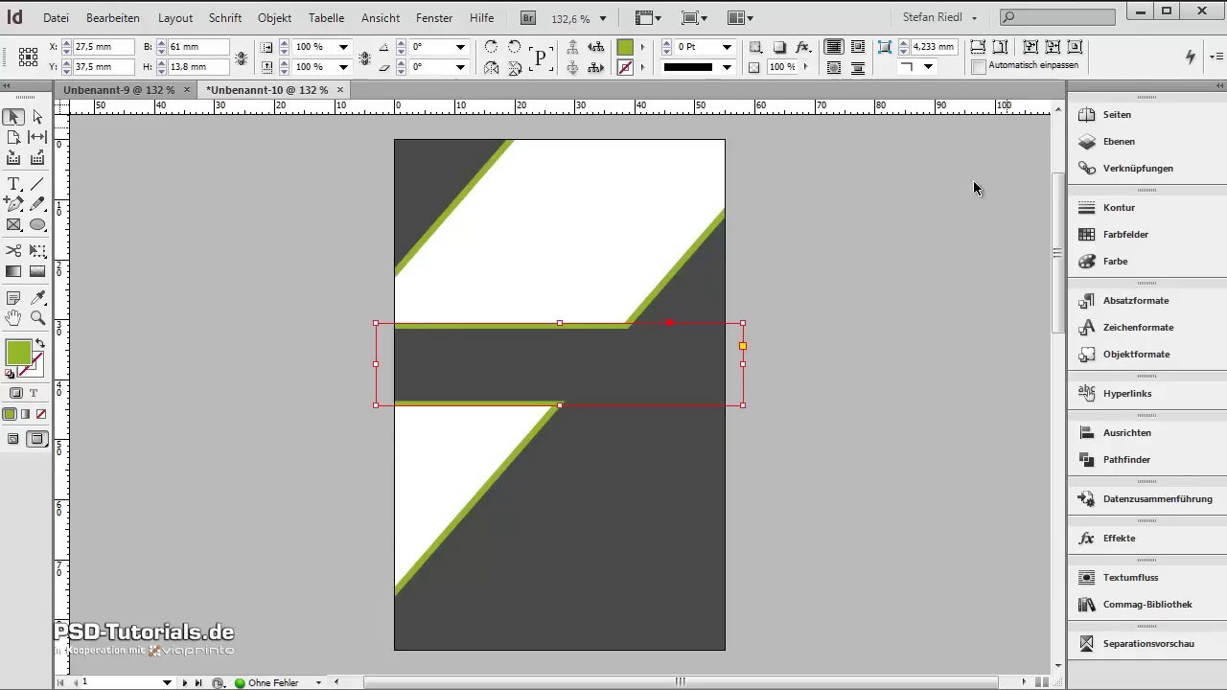
left_click(479, 409)
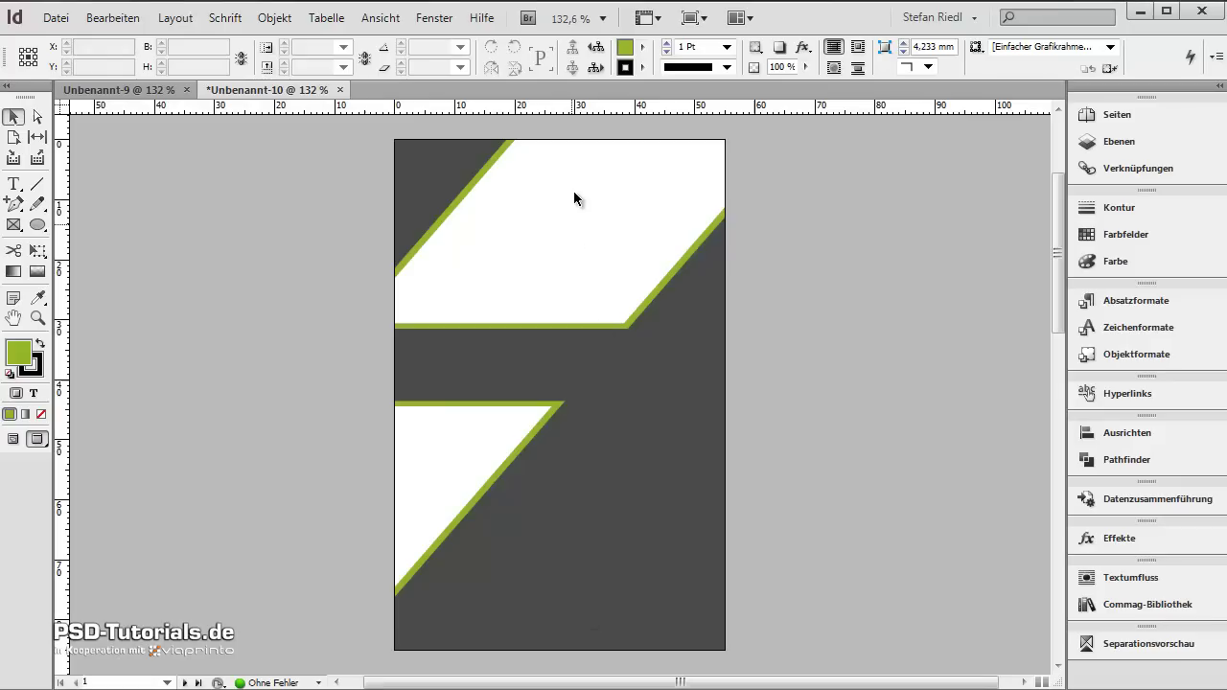
Switch to the reference card PDF in Acrobat to look at its logo, and return to InDesign with the white area enlarged
scroll(568, 171, "up", 1)
scroll(568, 171, "up", 1)
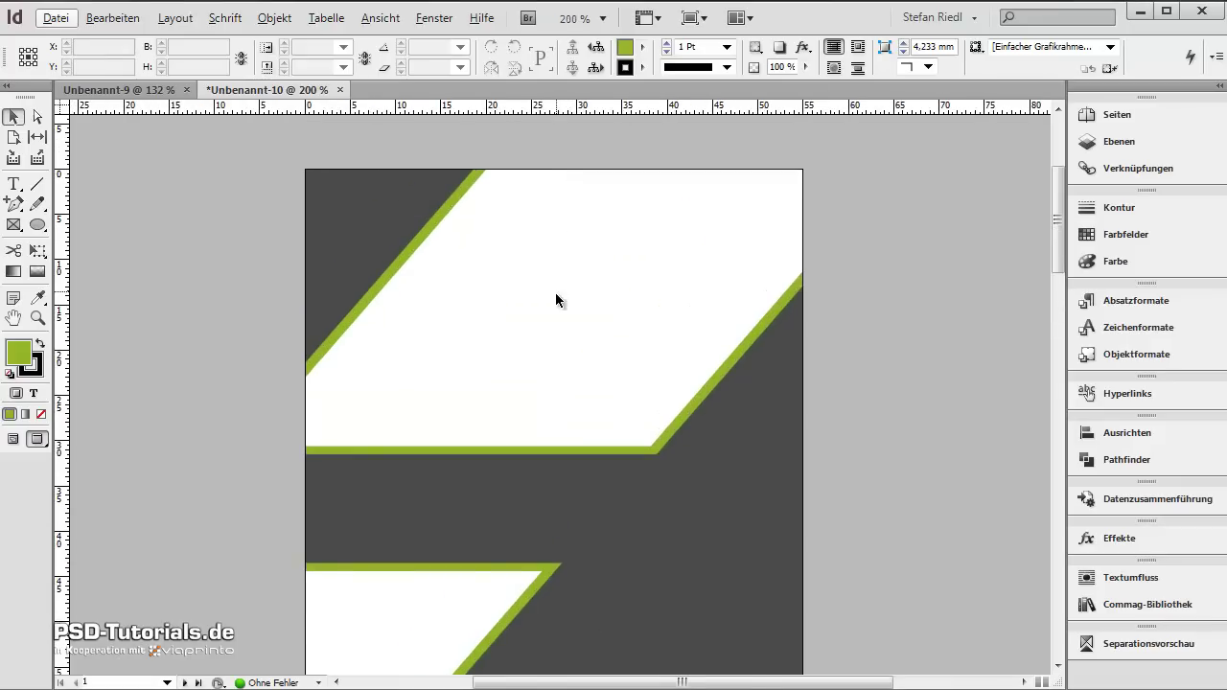
scroll(570, 424, "up", 1)
key("alt+Tab")
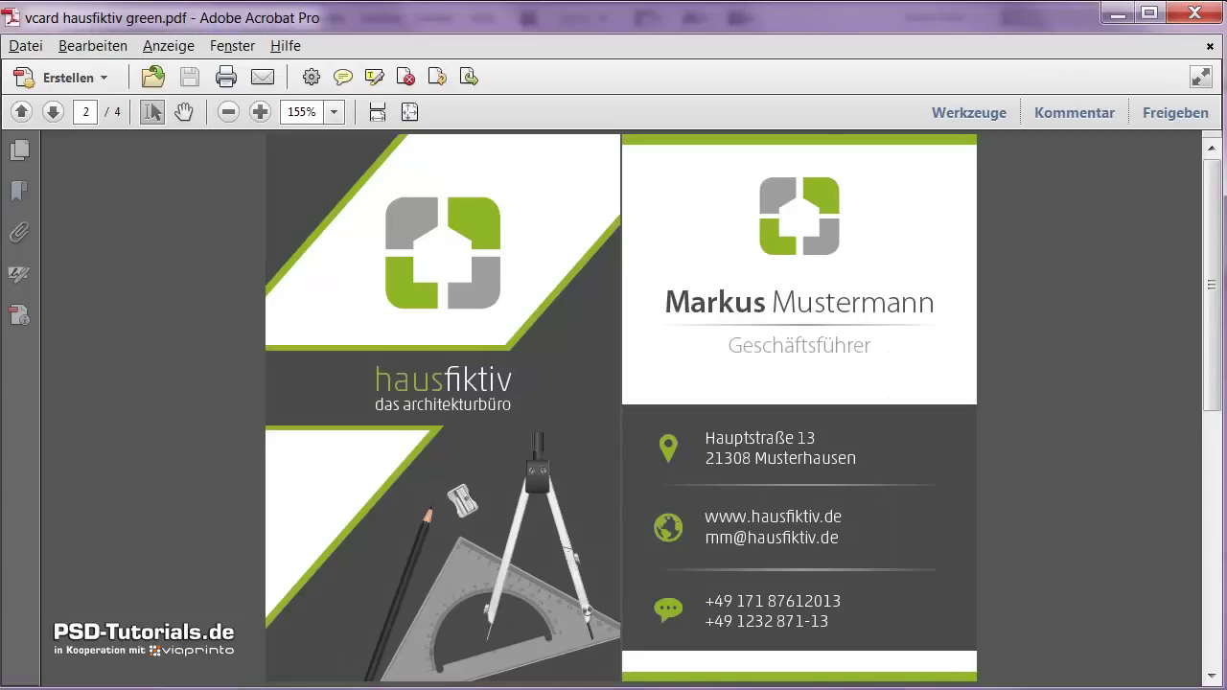
key("alt+Tab")
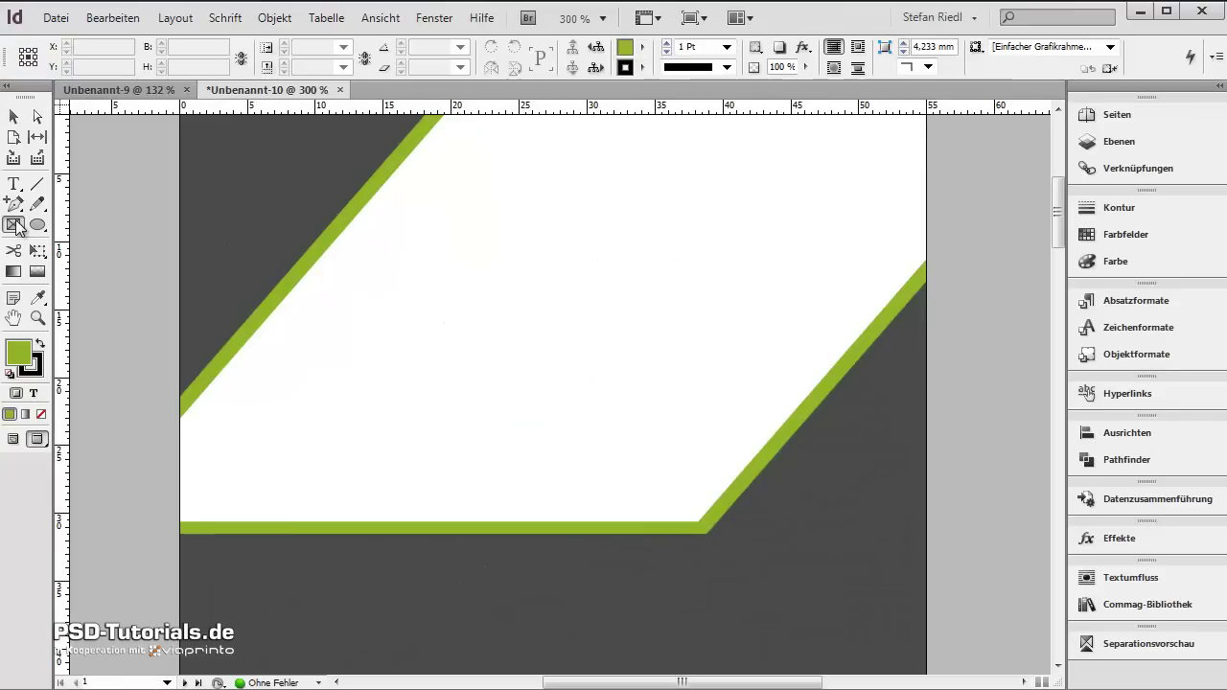
Draw a 9 mm square frame in the upper white area and fill it with the grey swatch C=0 M=0 Y=0 K=50
left_click_drag(501, 297, 622, 419)
left_click(642, 47)
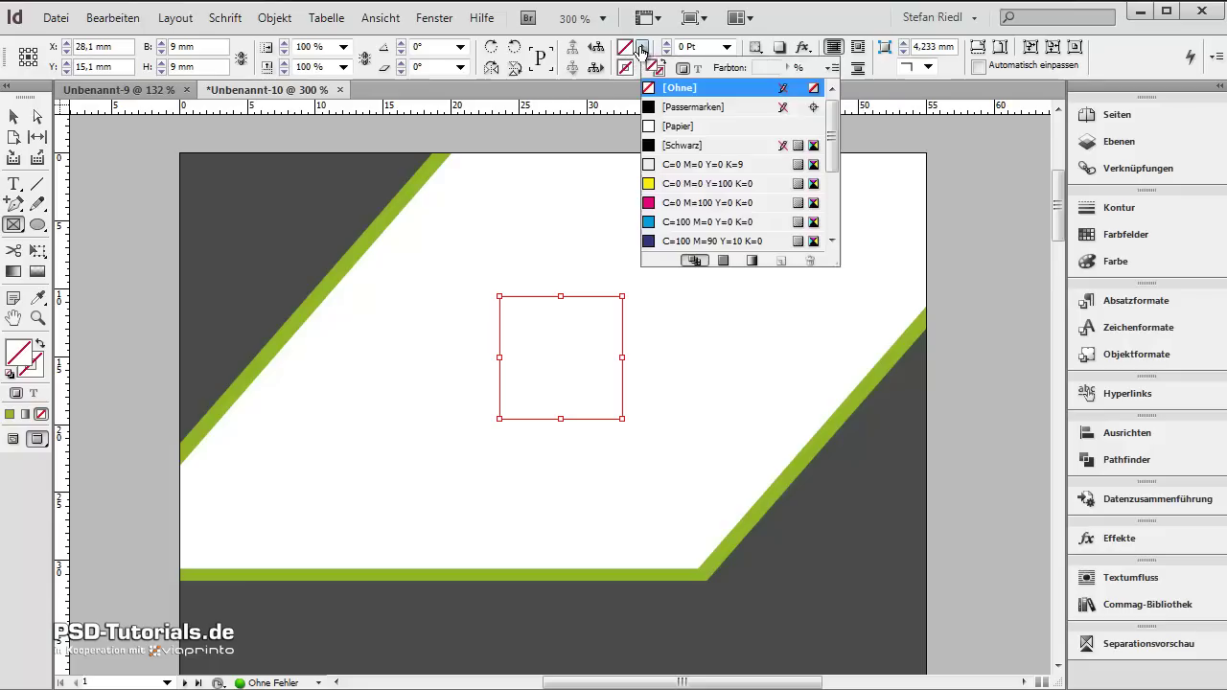
scroll(687, 235, "down", 2)
left_click(710, 220)
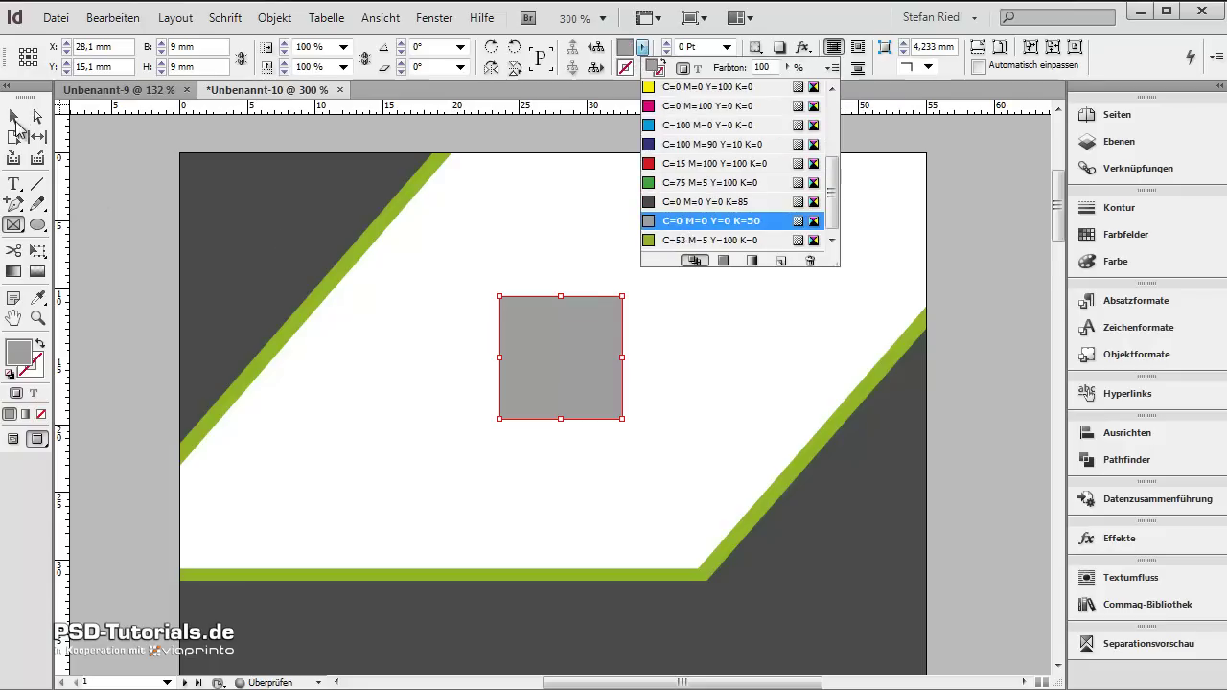
left_click(14, 116)
left_click(523, 255)
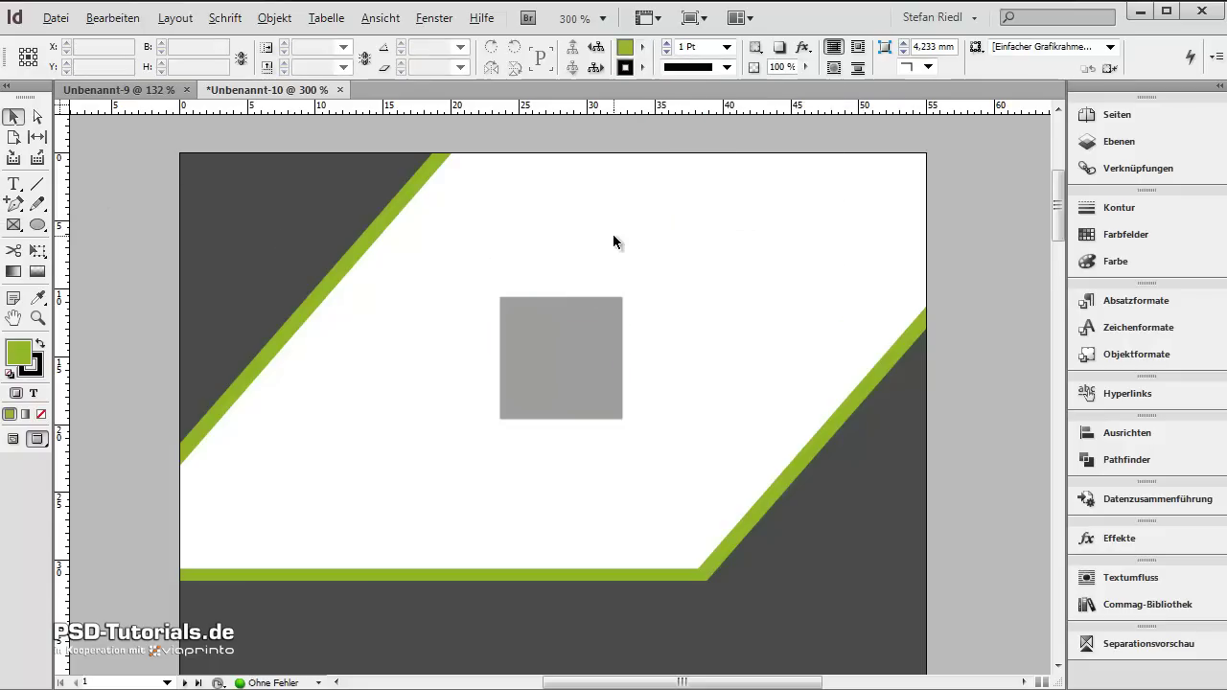
Create a three-sided polygon 3,5 mm wide and 2,35 mm high above the grey square
scroll(537, 246, "up", 2)
left_click(37, 225)
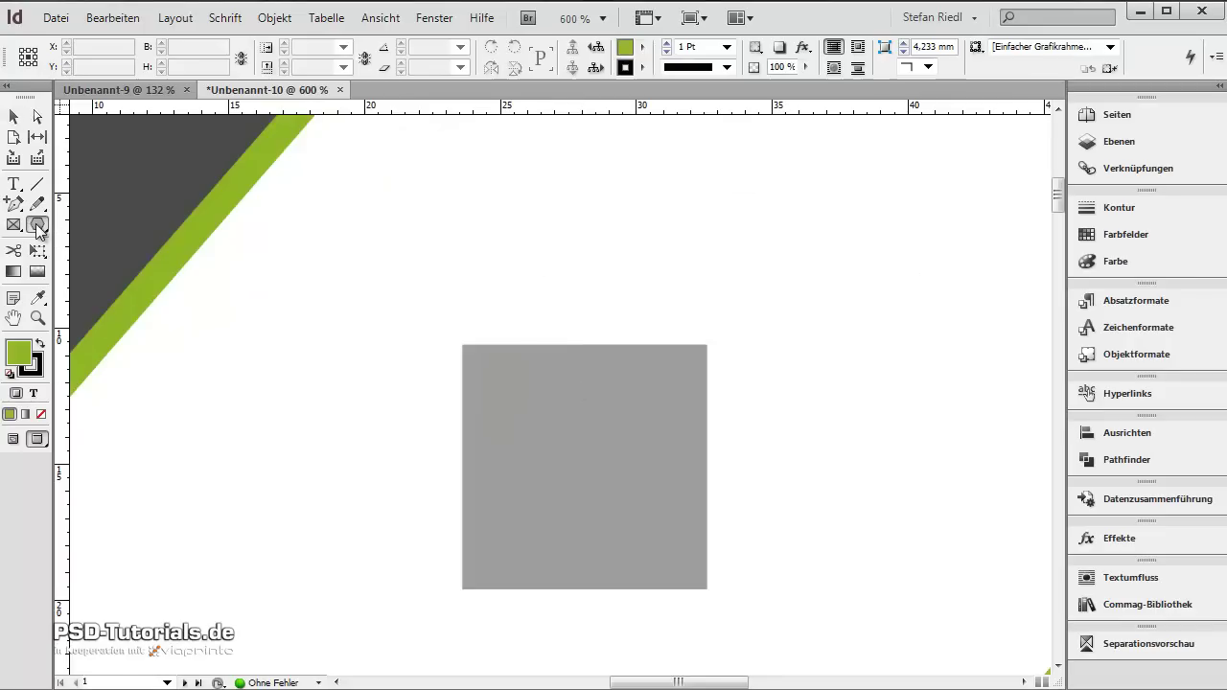
left_click(376, 257)
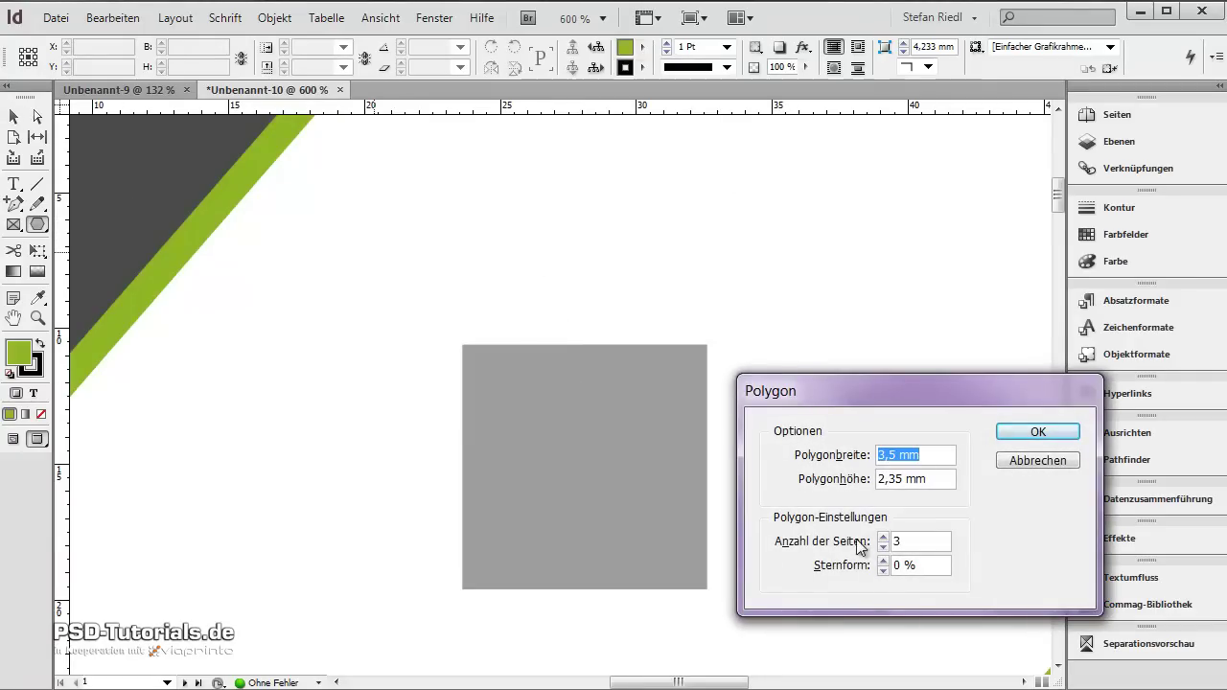
left_click(1020, 441)
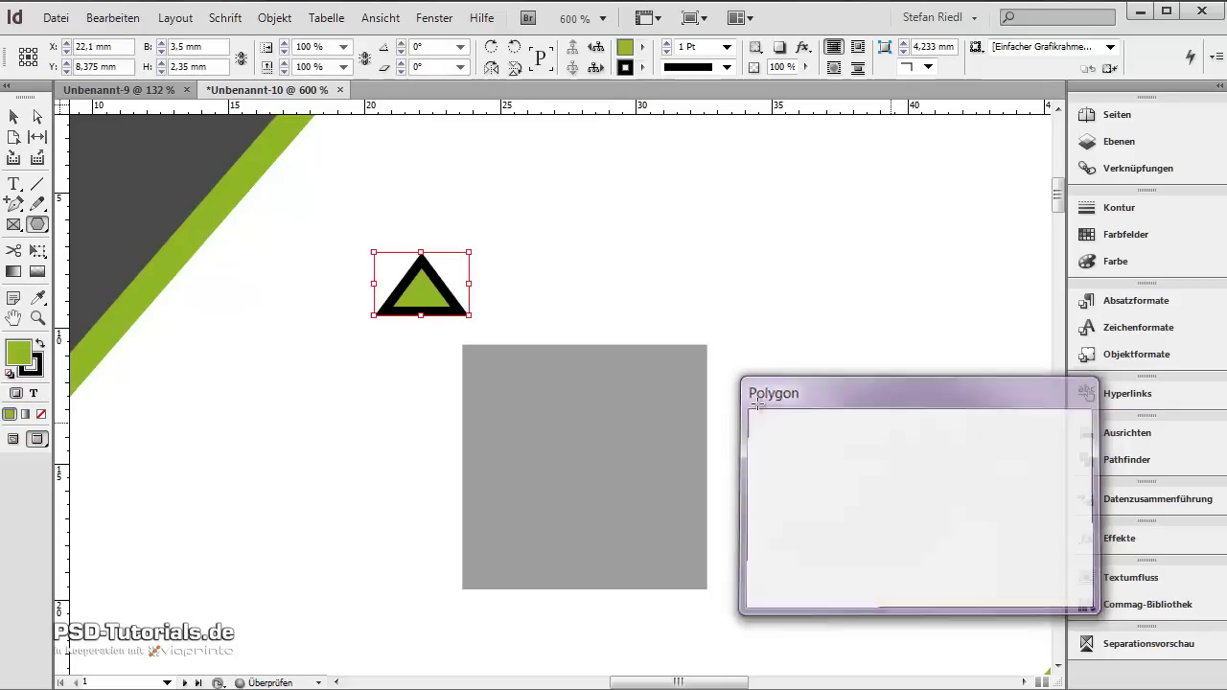
Remove the triangle's stroke and fill it with the grey swatch C=0 M=0 Y=0 K=50
left_click(642, 66)
scroll(654, 106, "up", 2)
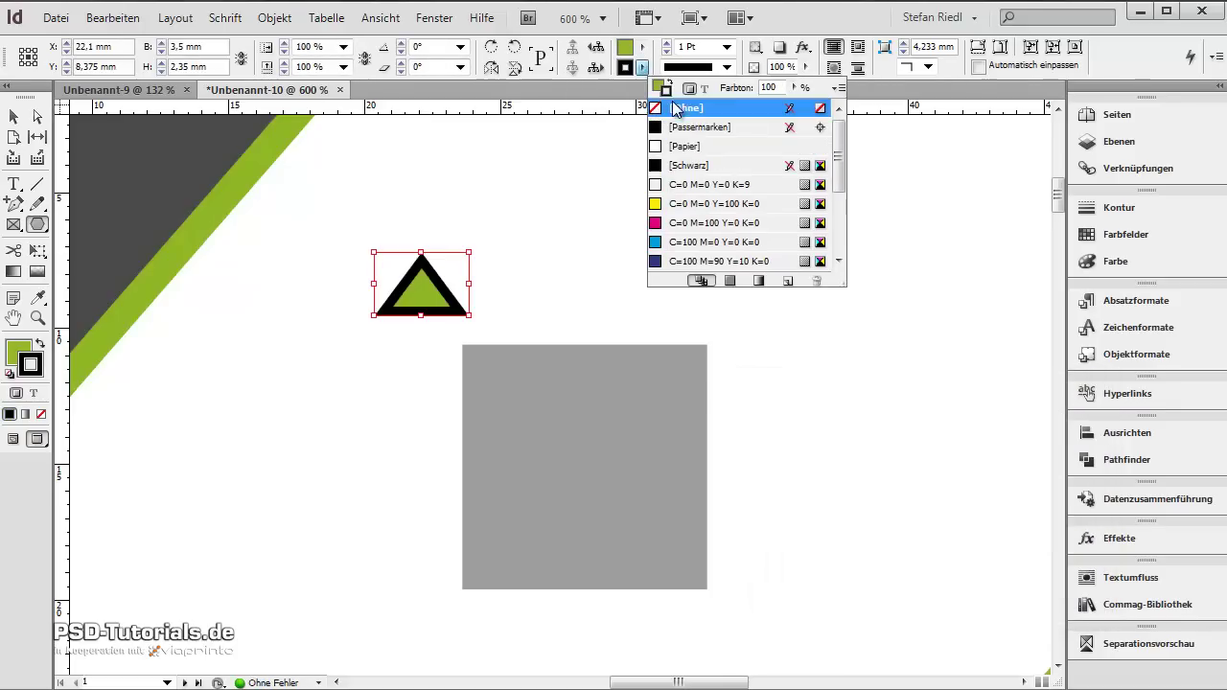
left_click(676, 107)
left_click(642, 47)
left_click(692, 221)
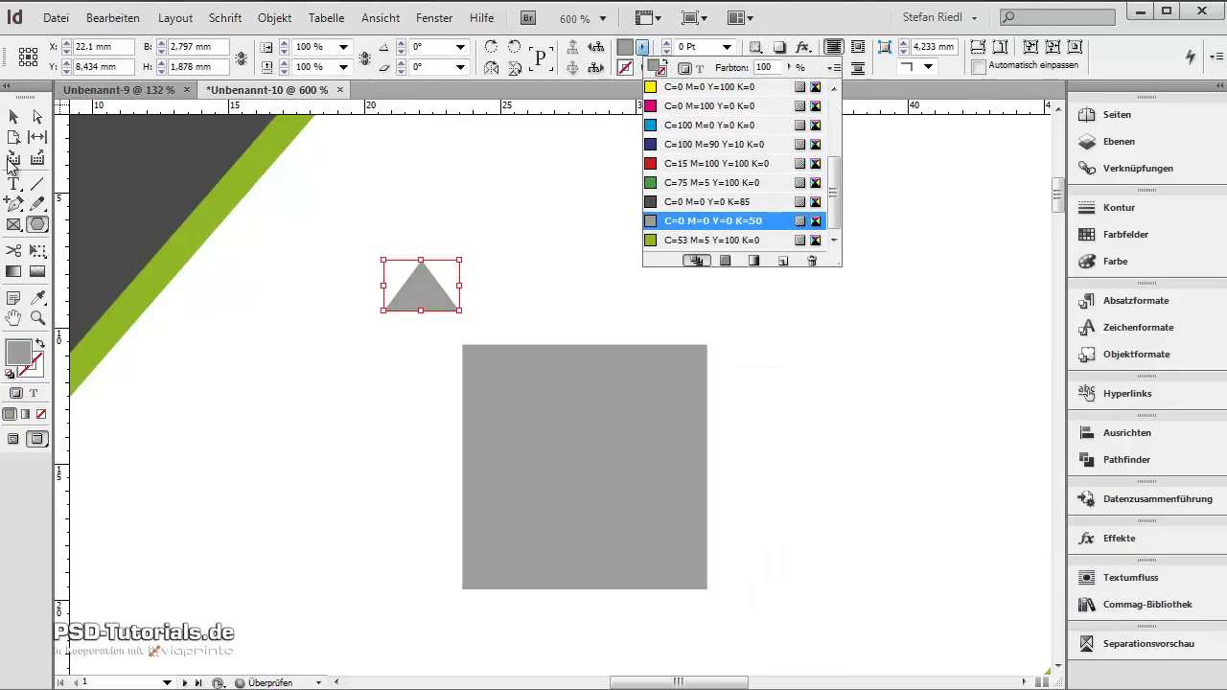
Fit the triangle onto the square's upper edge as a roof 9 mm wide and about 4.5 mm high, in normal view
left_click(14, 116)
left_click_drag(418, 291, 707, 221)
left_click(799, 328)
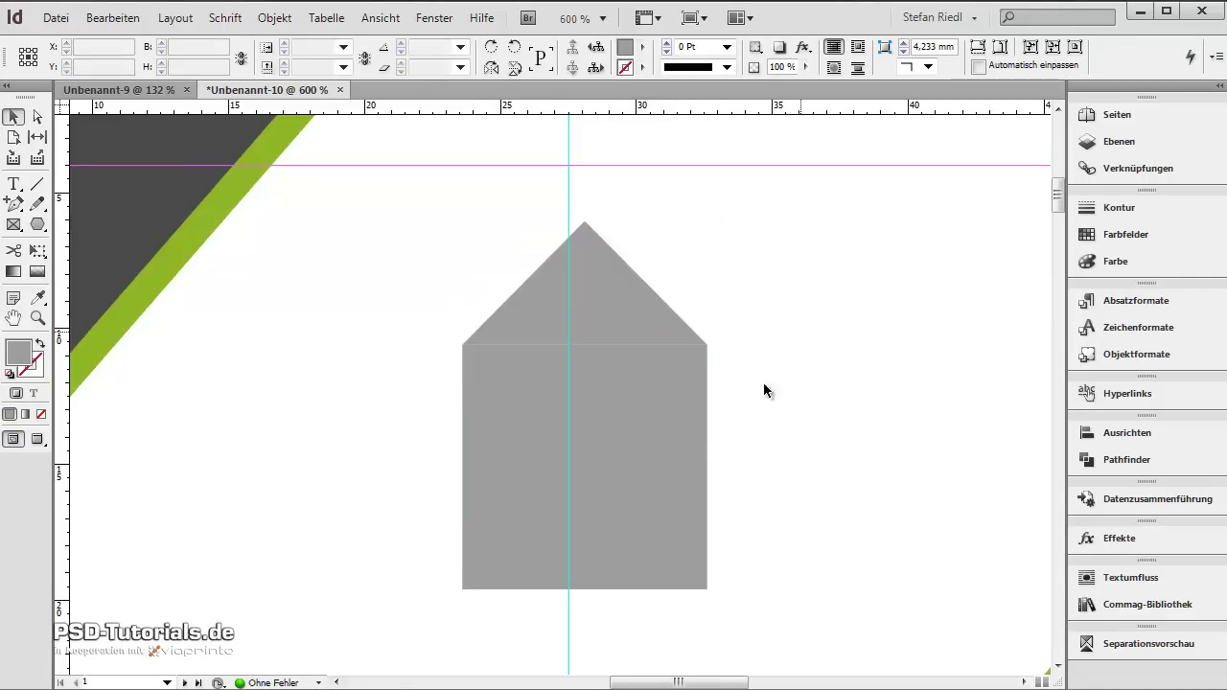
Shorten the grey square from its upper edge and move the triangular roof down onto it
left_click(674, 452)
left_click_drag(585, 343, 584, 419)
left_click(624, 319)
left_click_drag(624, 319, 624, 395)
left_click(832, 437)
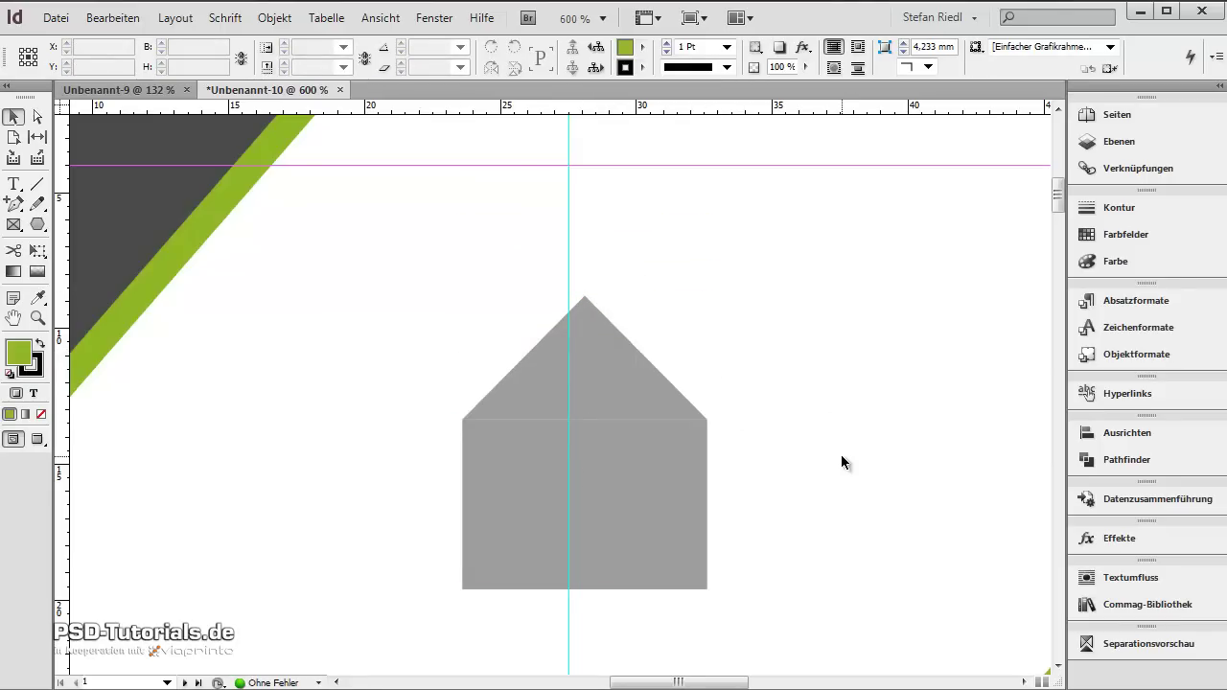
Flatten the roof by lowering its peak so the whole house shape is about 9.25 mm high
left_click(610, 372)
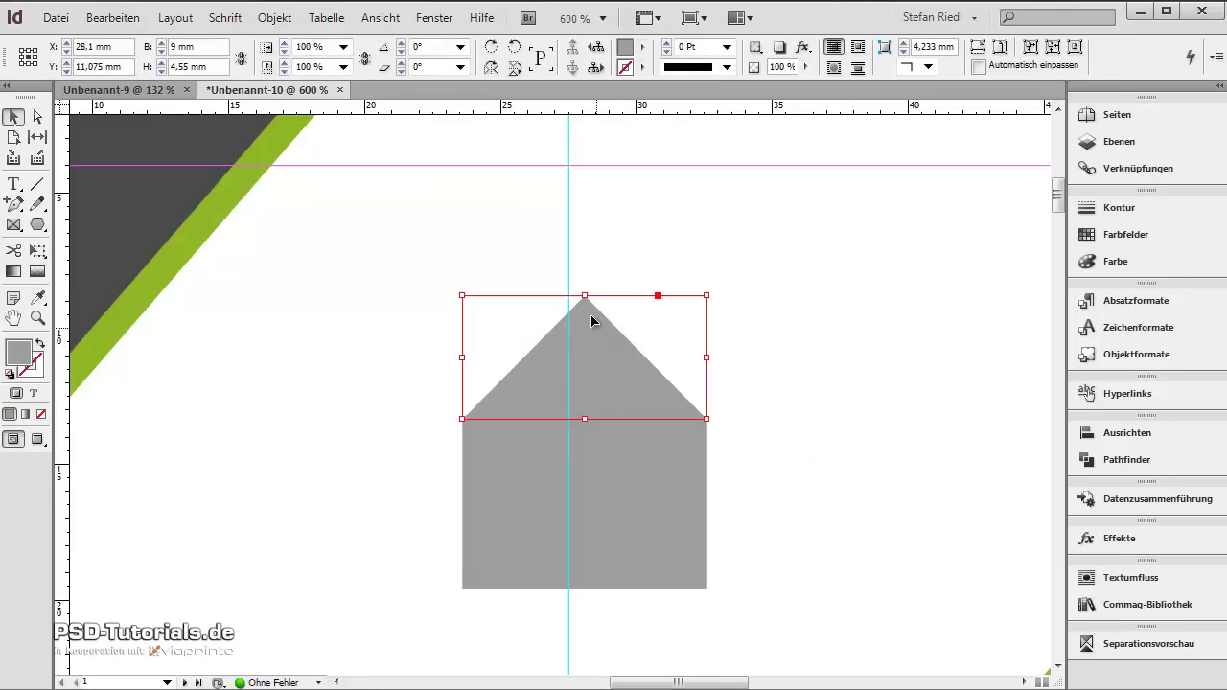
left_click_drag(584, 295, 584, 338)
left_click(864, 416)
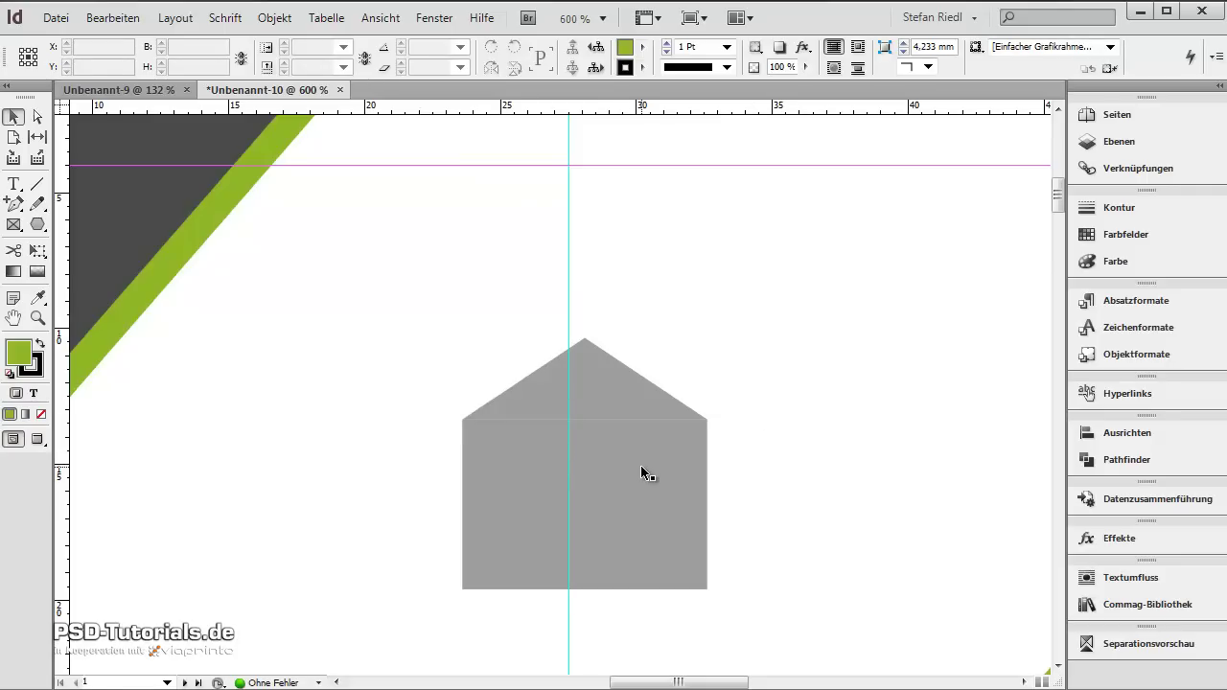
Merge the triangular roof and the grey square into one house shape with Pathfinder Add
left_click(627, 400)
left_click(660, 482, "shift")
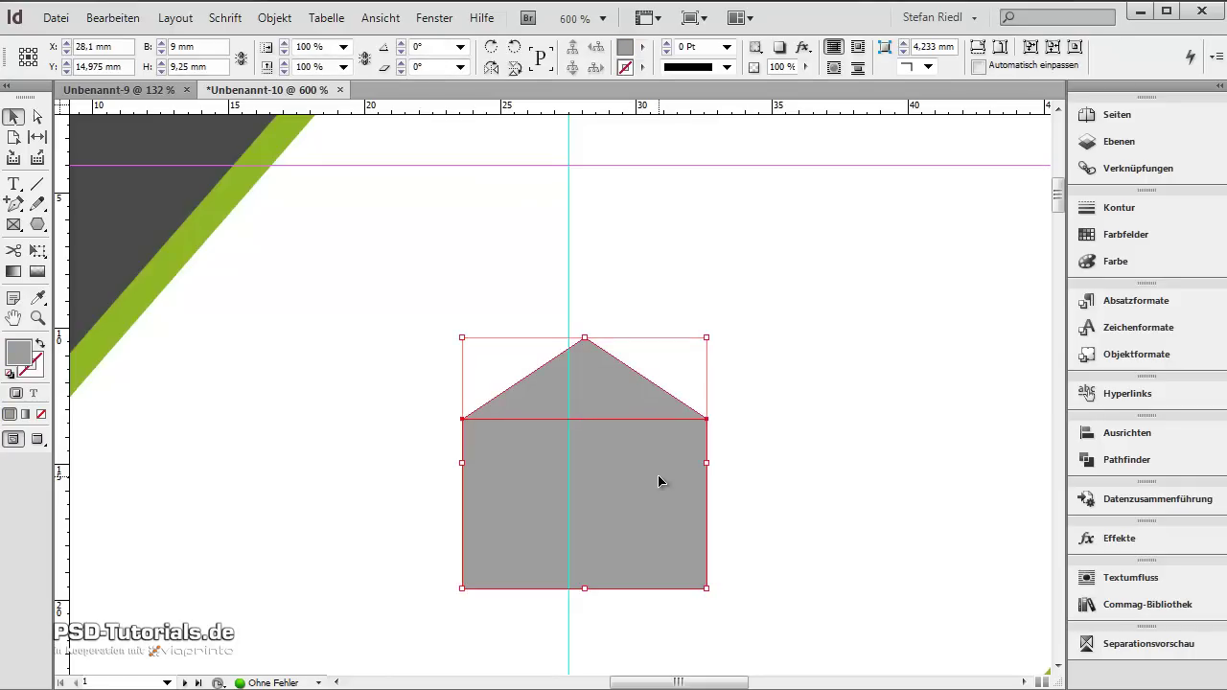
left_click(1113, 464)
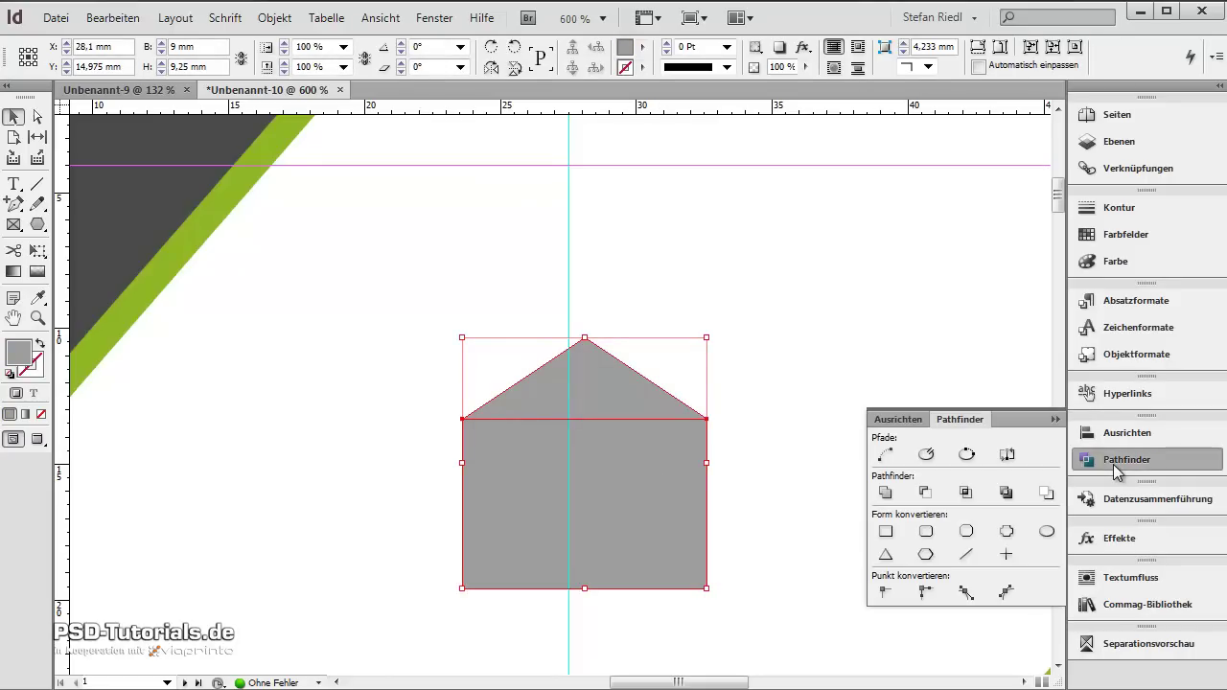
left_click(433, 17)
mouse_move(575, 393)
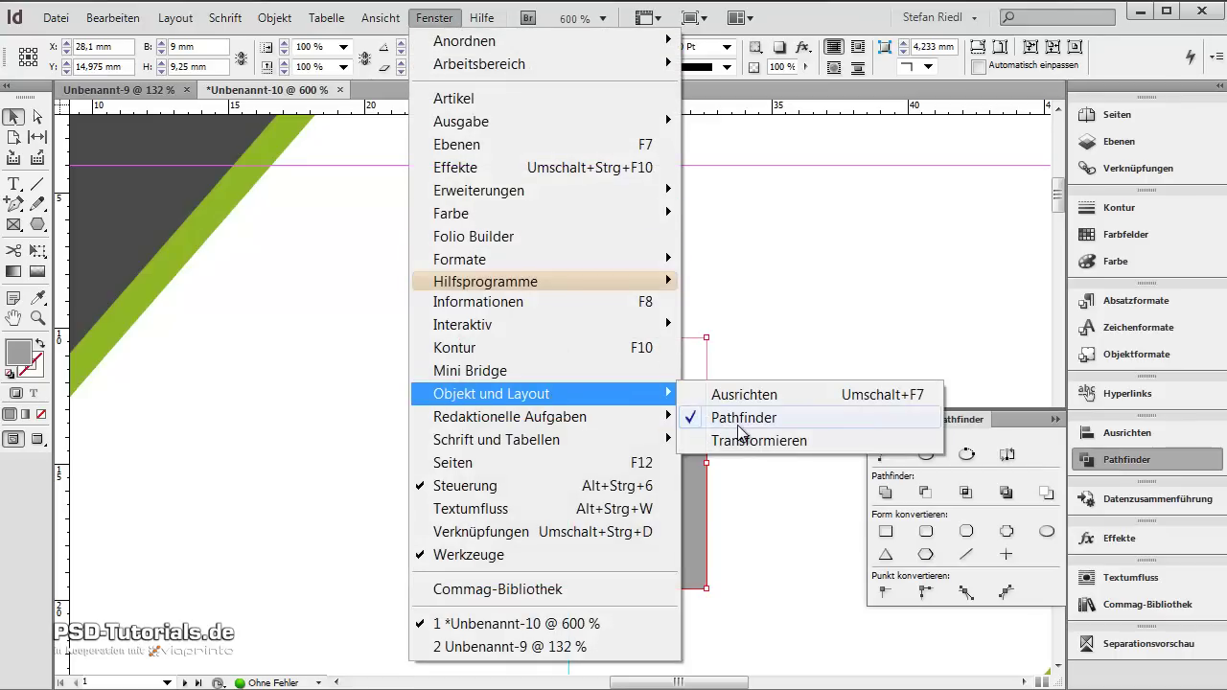
left_click(606, 440)
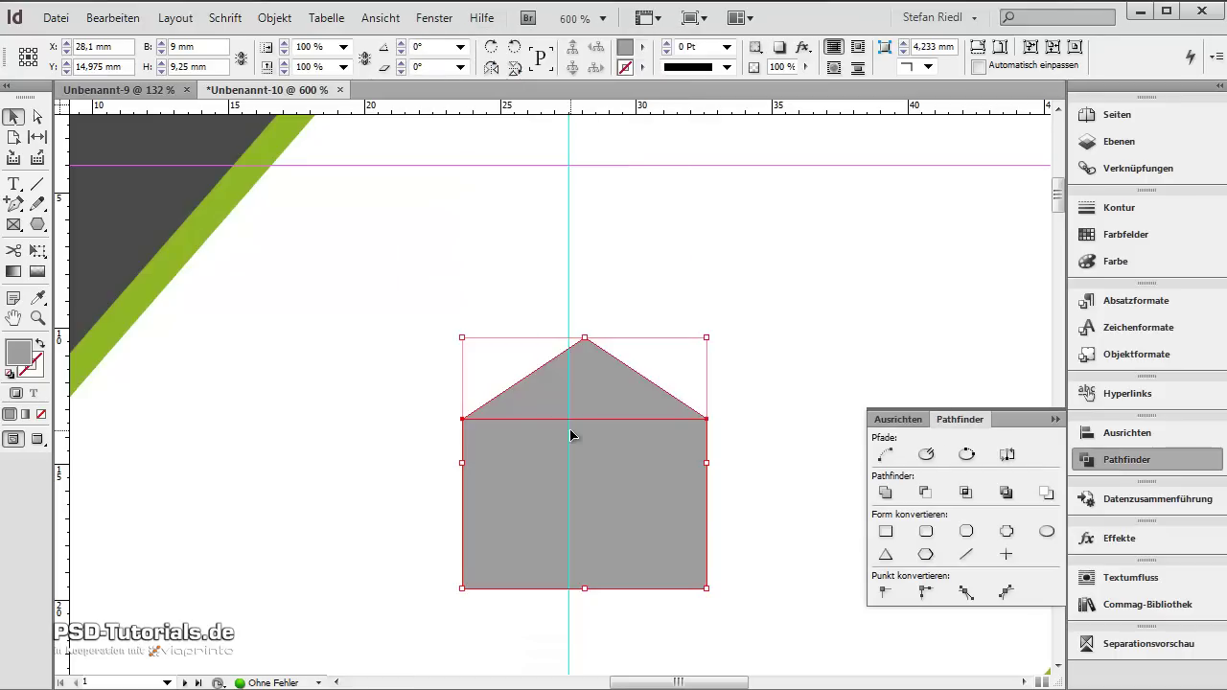
left_click(883, 495)
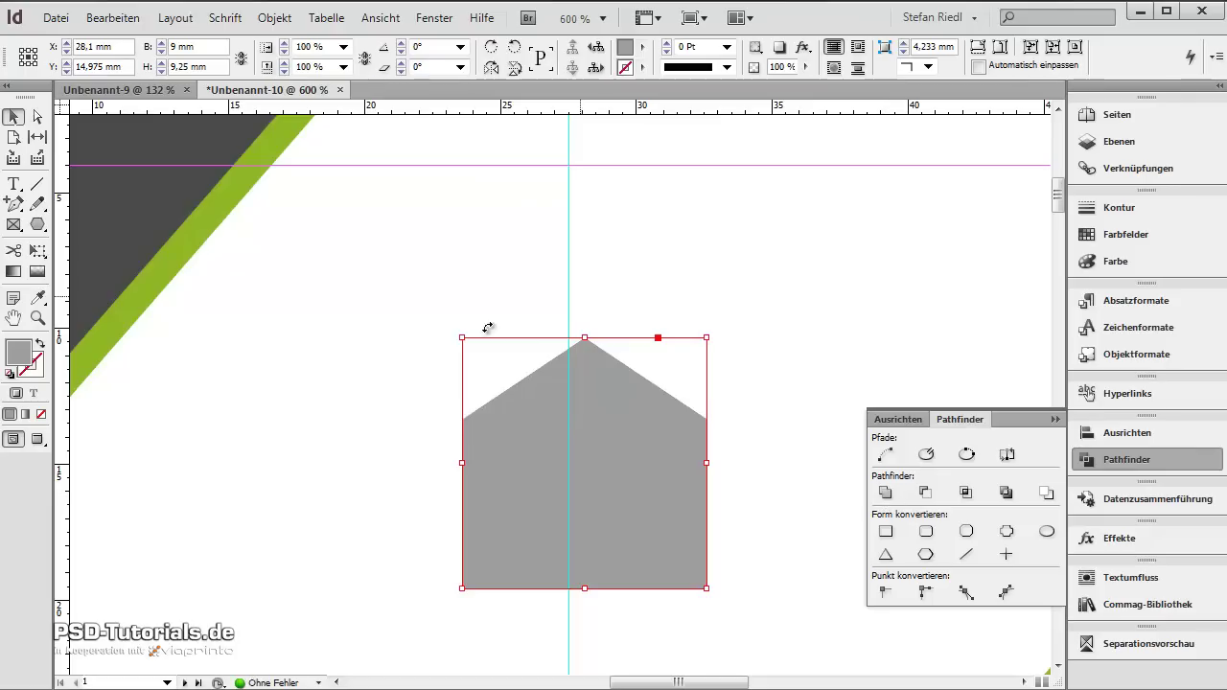
left_click(772, 414)
Move the merged grey house sideways to the card's right edge, clear of the vertical centre guide
left_click(584, 485)
scroll(584, 485, "down", 2, "alt")
left_click(1040, 421)
left_click_drag(642, 504, 989, 504)
left_click(722, 450)
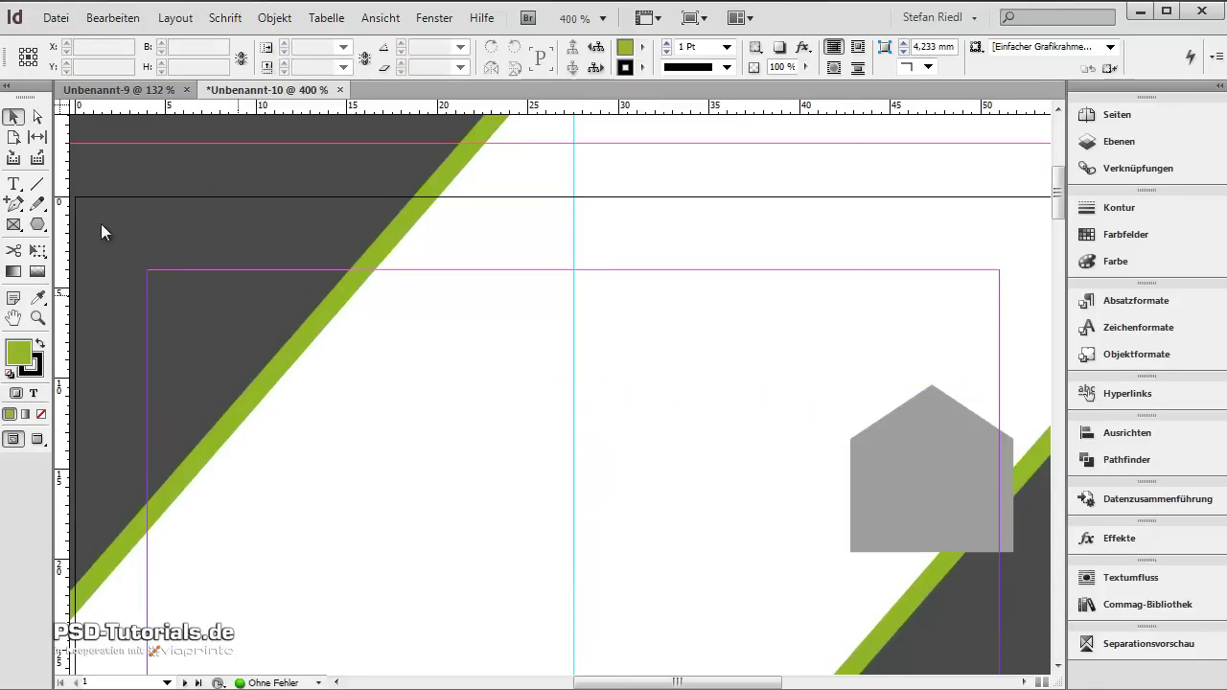
Draw a square frame of about 4.2 mm near the centre guide and fill it with the green swatch C=53 M=5 Y=100 K=0
left_click(15, 226)
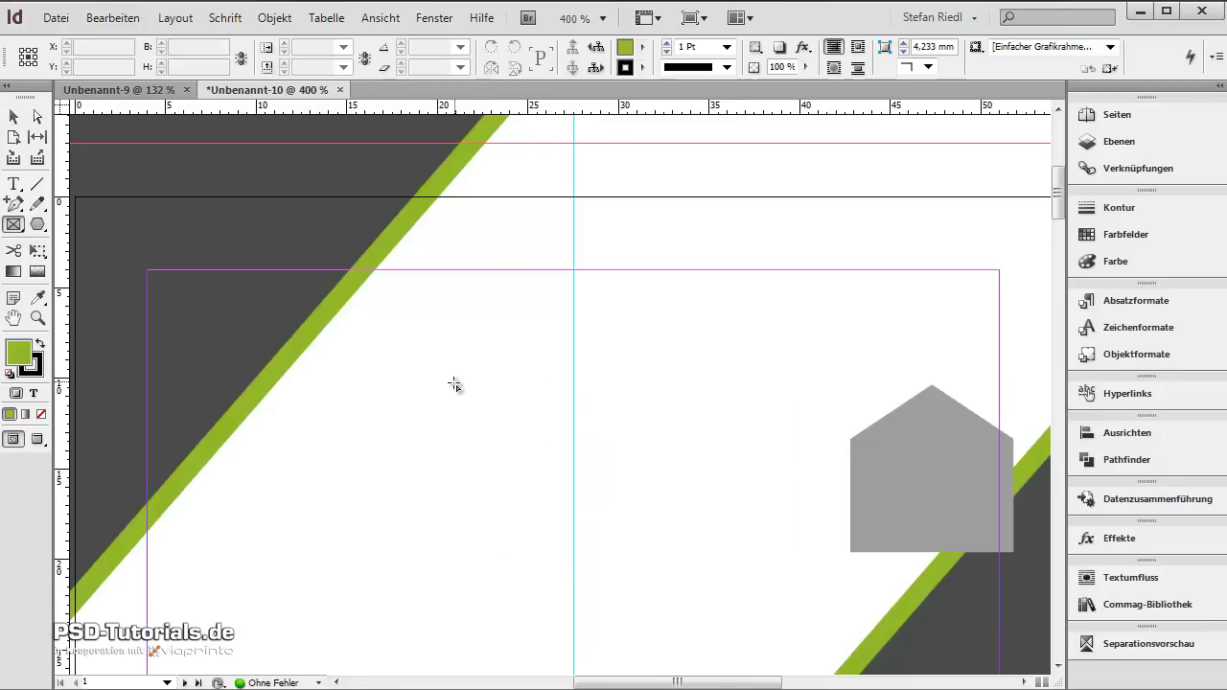
left_click_drag(430, 373, 514, 441)
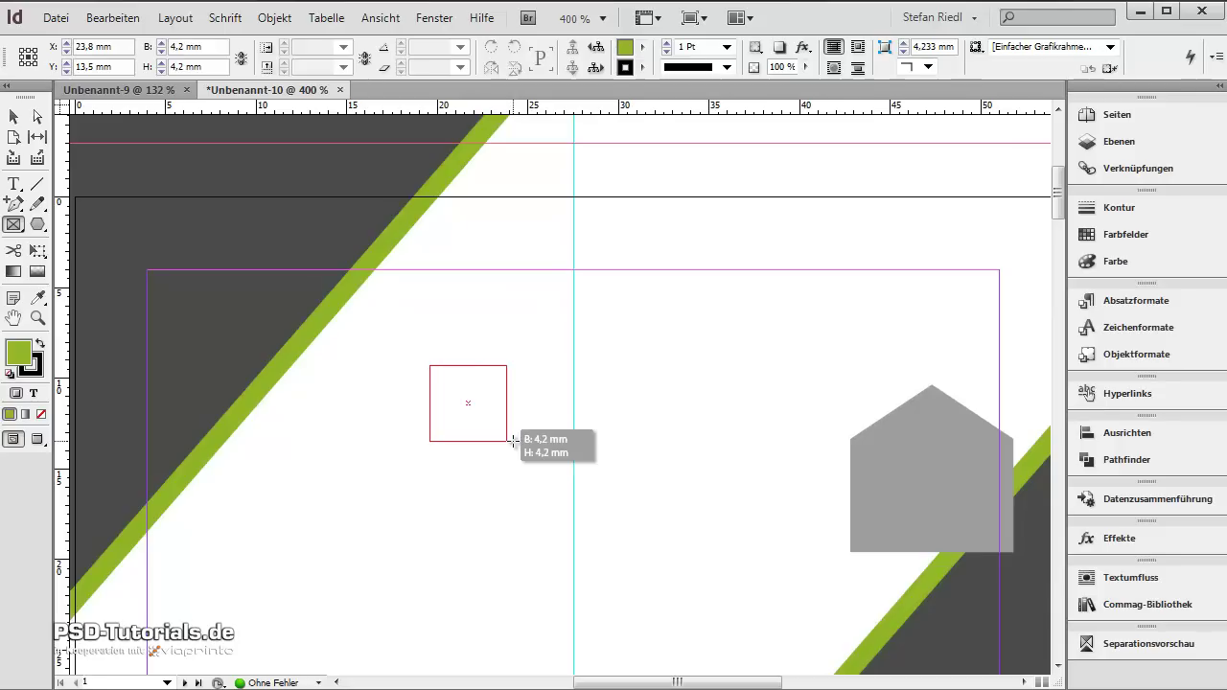
left_click_drag(513, 441, 514, 441)
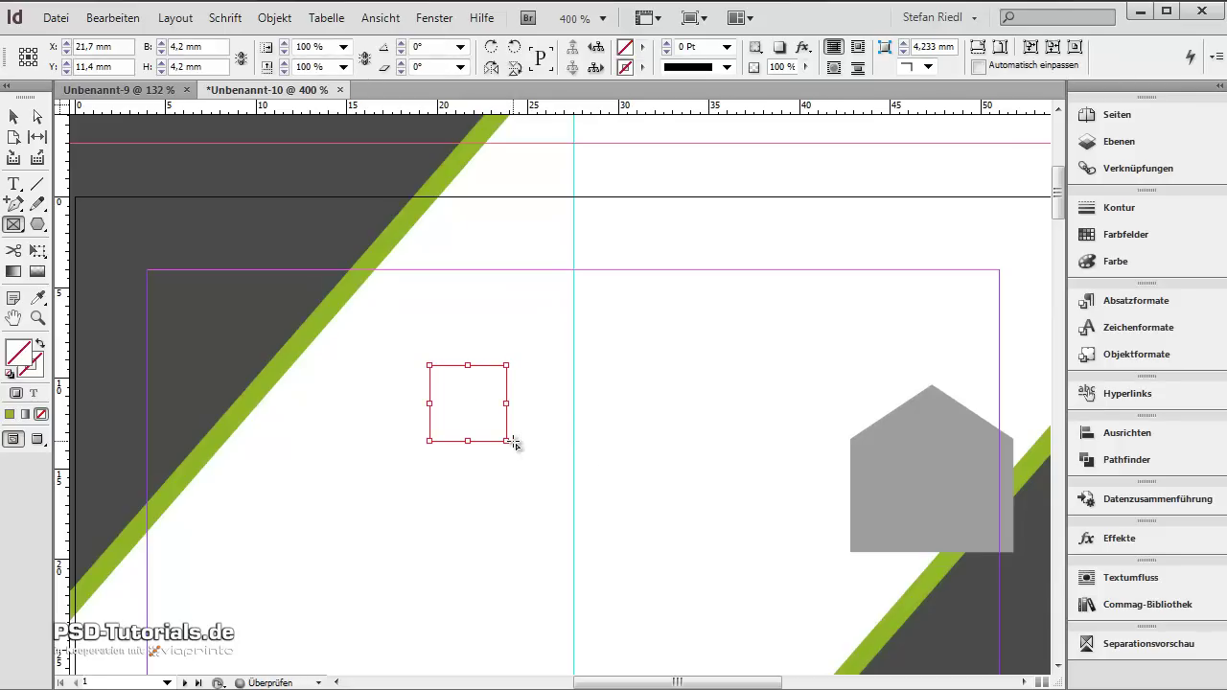
left_click(641, 48)
scroll(697, 225, "down", 2)
left_click(710, 240)
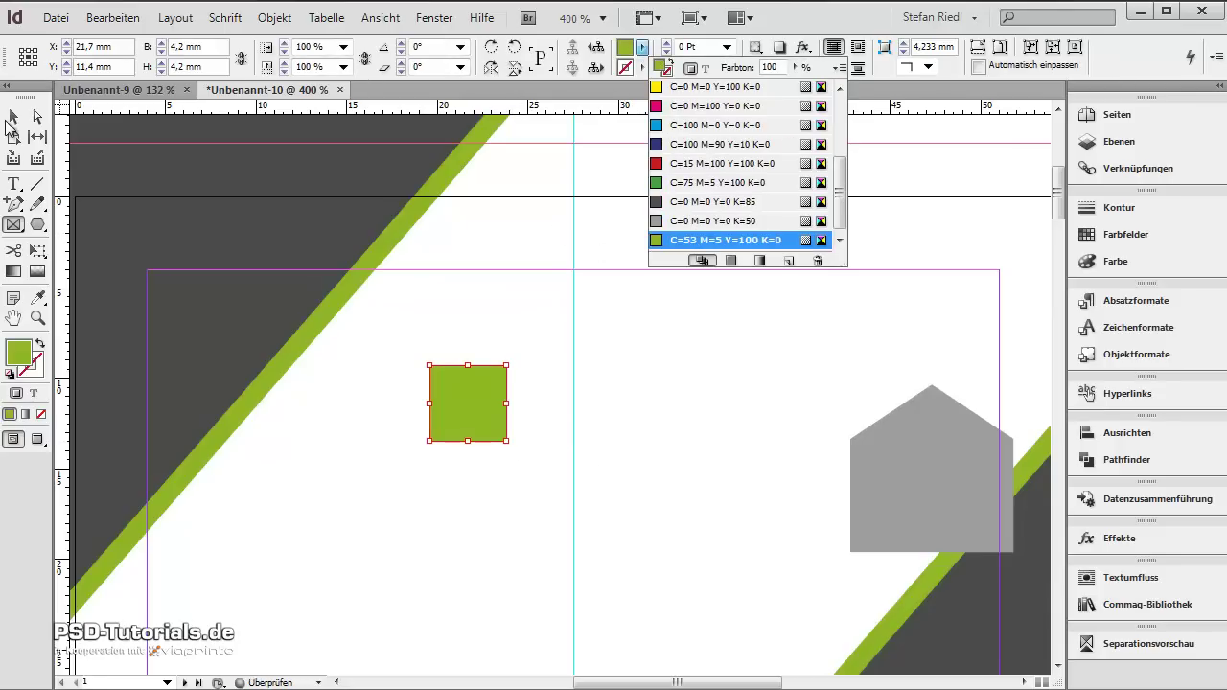
Enlarge the green square to about 5.25 mm and duplicate it into a two-by-two grid with narrow gaps
key("v")
left_click(455, 482)
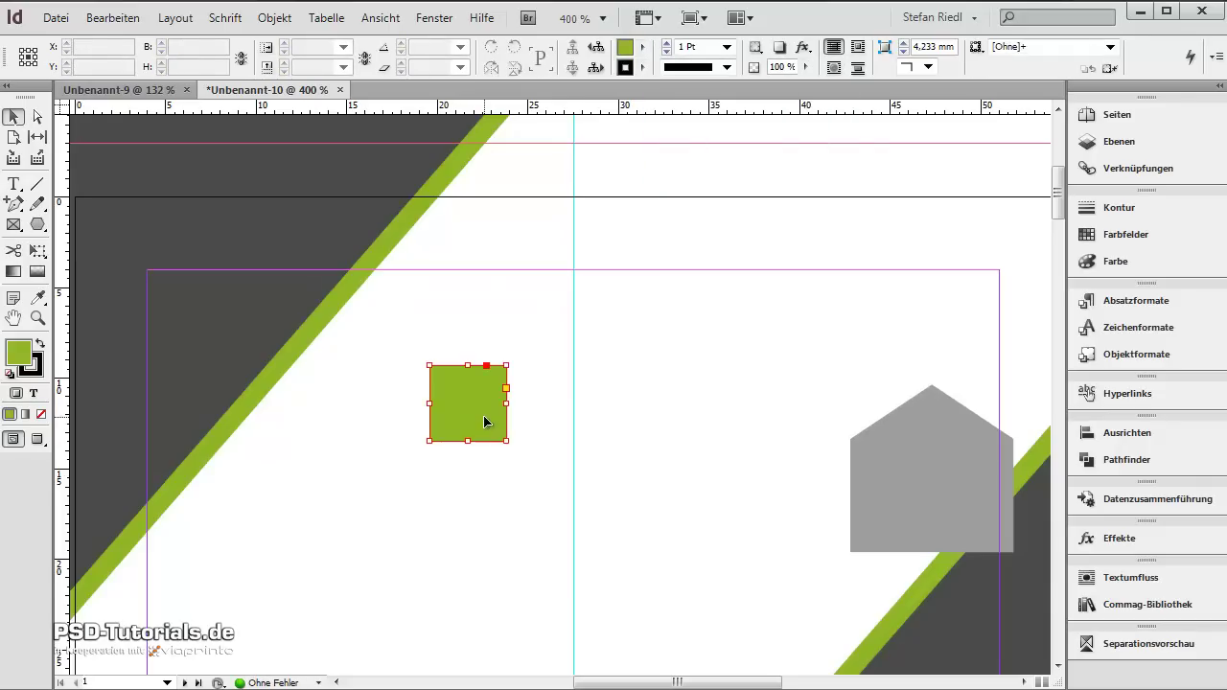
left_click(485, 417)
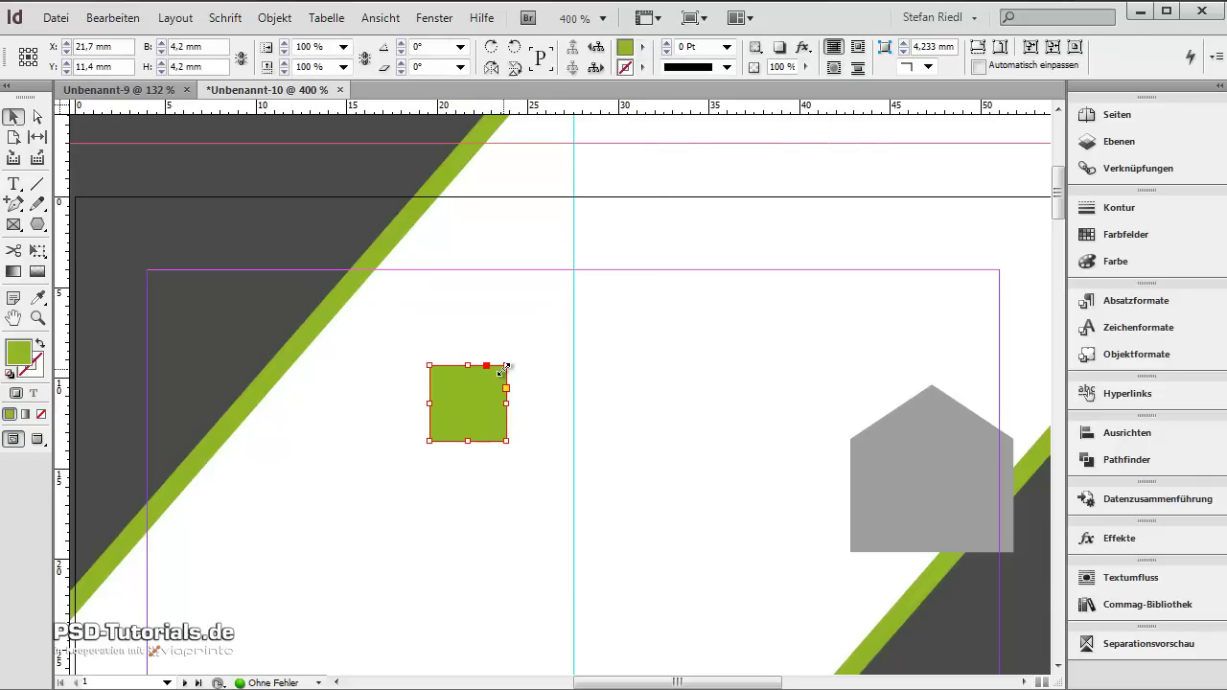
left_click_drag(507, 365, 525, 346)
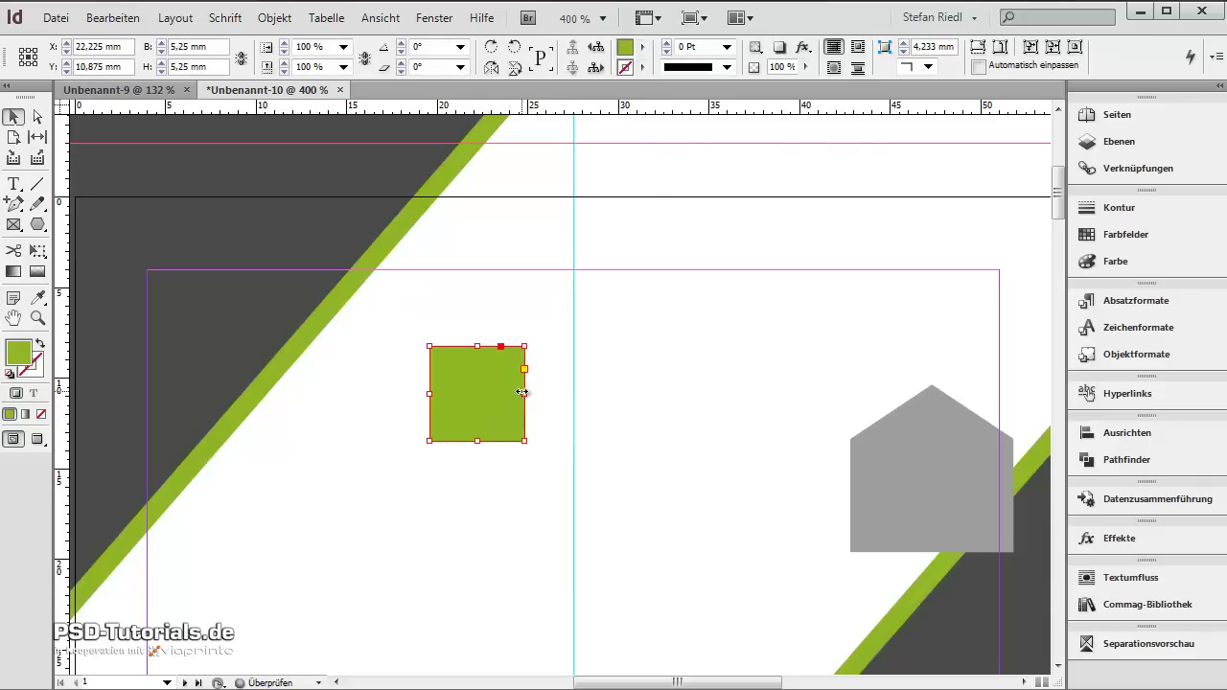
left_click_drag(485, 399, 559, 490)
left_click(491, 353, "shift")
Round the outer corner of the upper-left green square using the Abgerundet corner shape
left_click(483, 382)
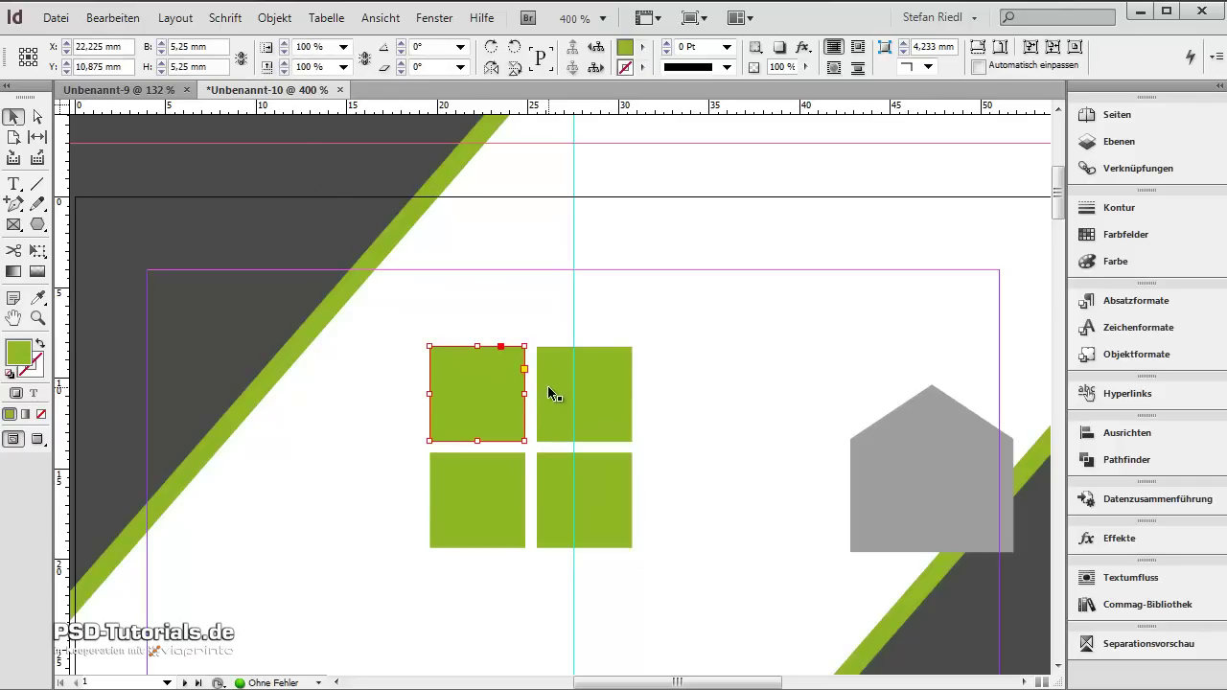
left_click(274, 17)
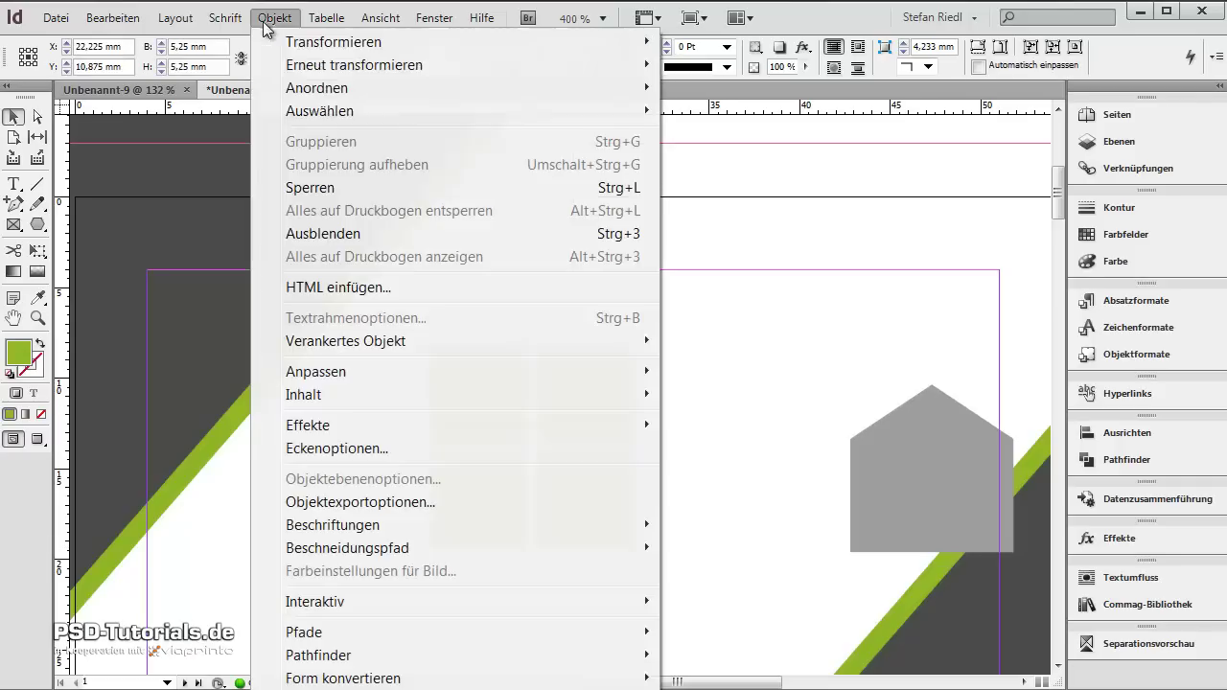
left_click(364, 447)
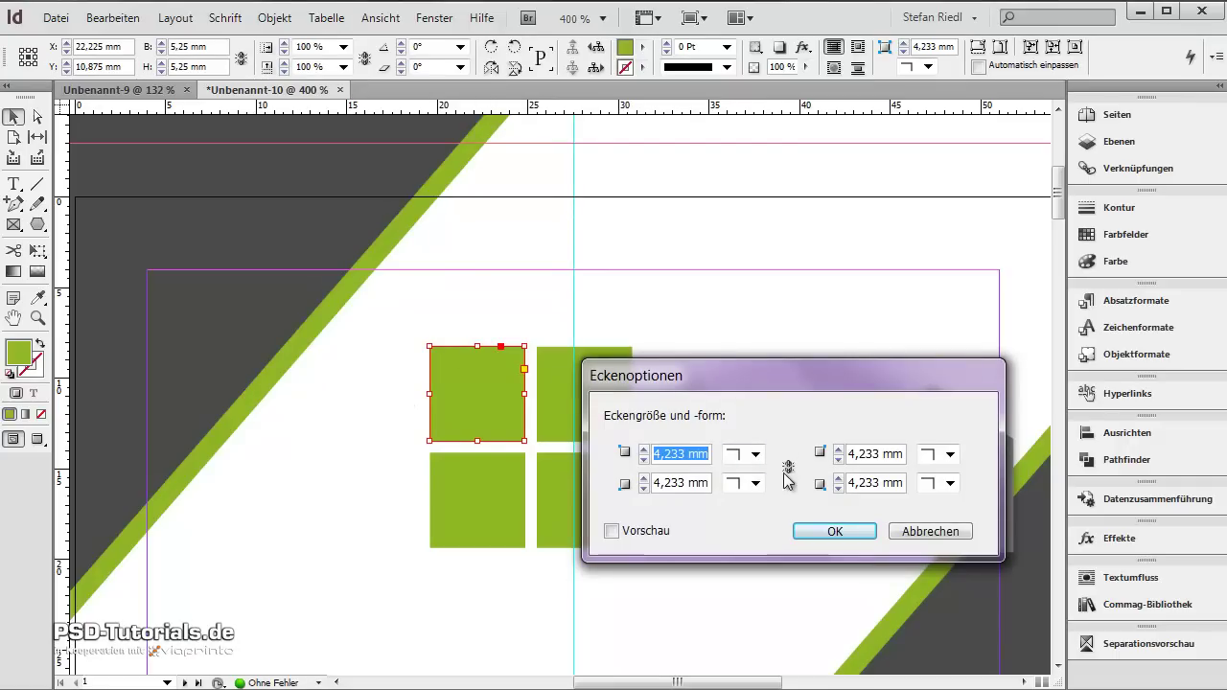
left_click(738, 458)
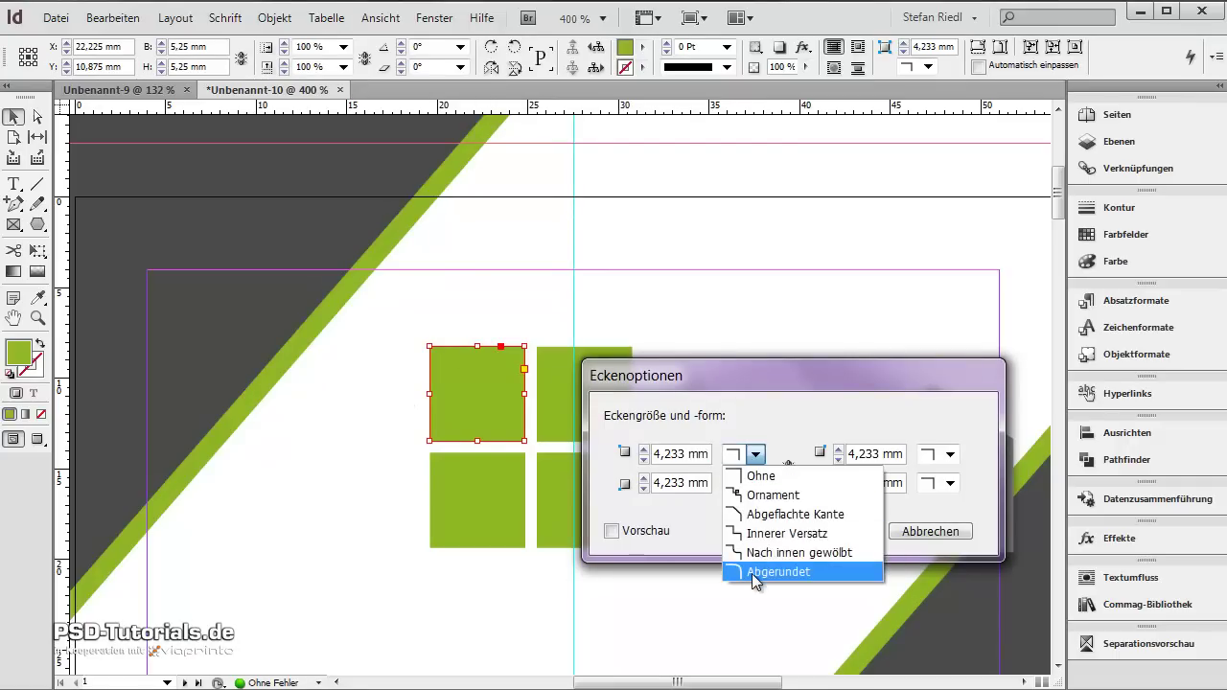
left_click(751, 573)
left_click(826, 531)
Round the outer corner of the upper-right green square using the Abgerundet corner shape
left_click(629, 384)
left_click(276, 17)
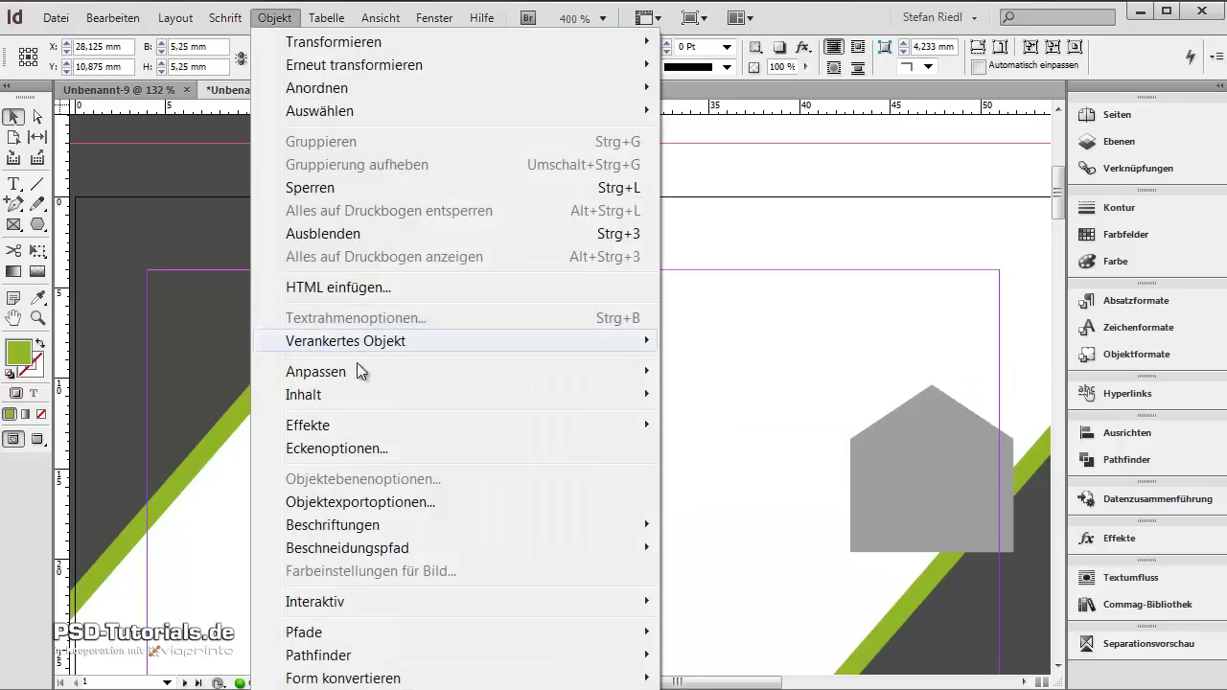
left_click(375, 450)
left_click(922, 457)
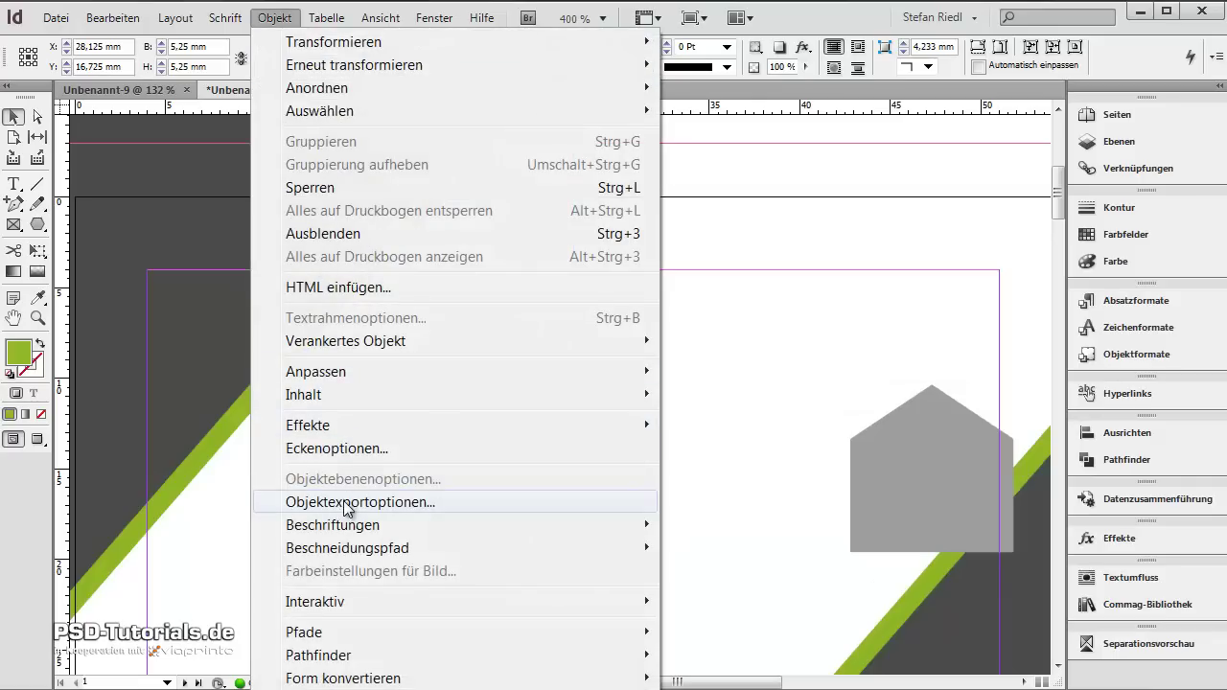
Round the outer corner of the lower-right green square using the Abgerundet corner shape
left_click(337, 448)
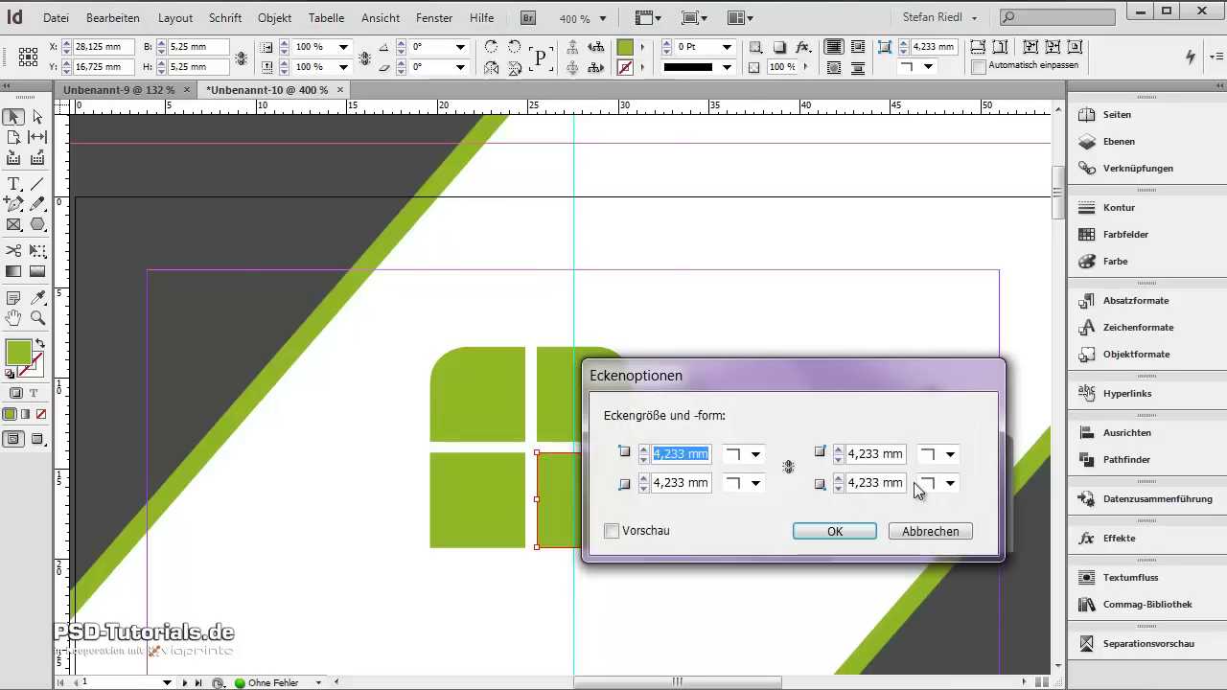
left_click(942, 483)
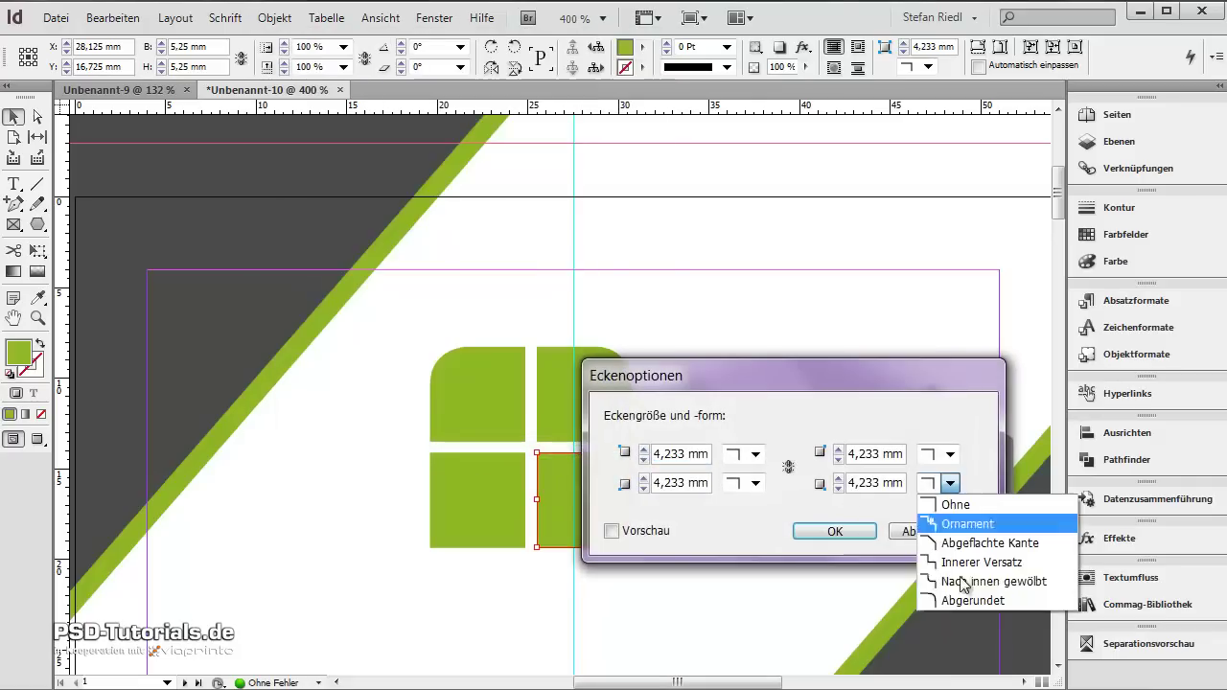
left_click(959, 602)
left_click(863, 534)
Round the outer corner of the lower-left green square using the Abgerundet corner shape
left_click(446, 474)
left_click(275, 17)
left_click(460, 446)
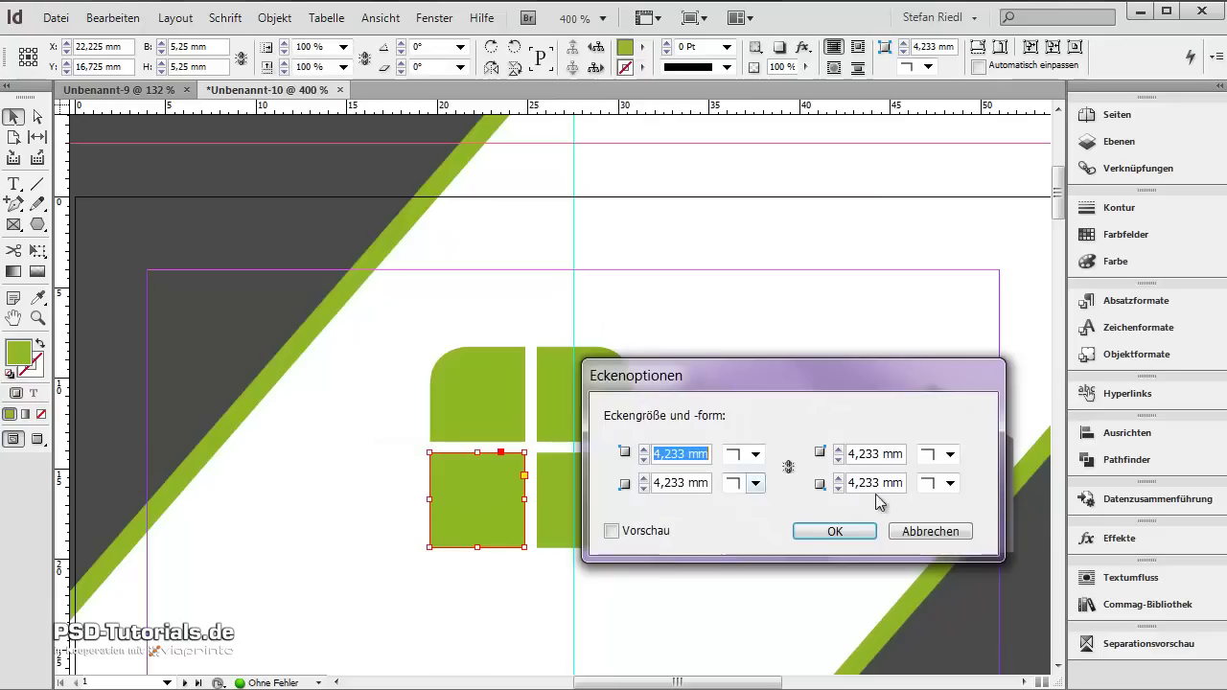
left_click(757, 483)
left_click(774, 606)
left_click(805, 532)
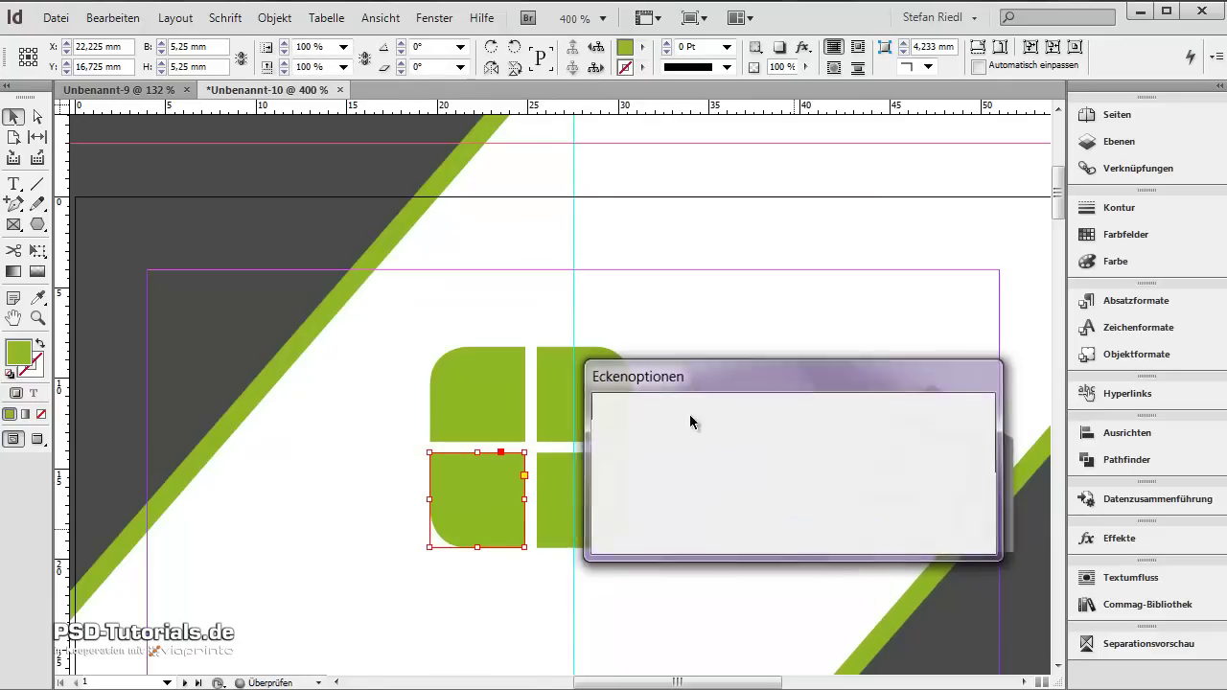
left_click(697, 322)
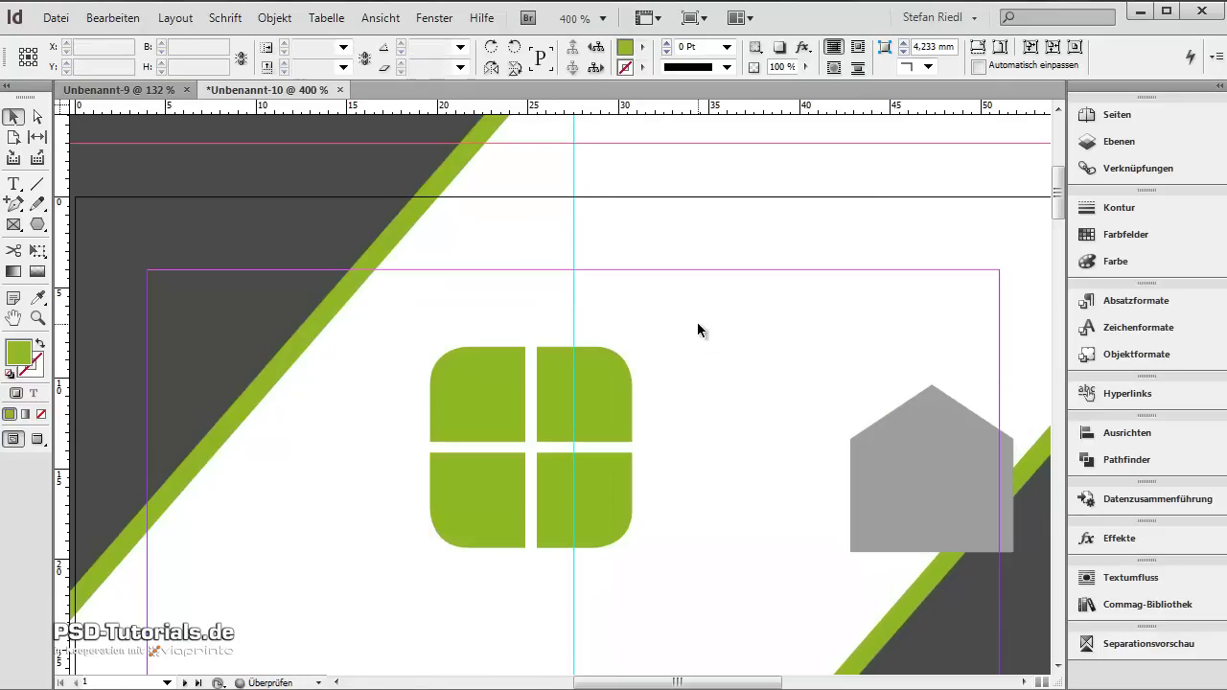
Check the card in preview and enlarge the four green squares together to about 14.2 mm wide
left_click(872, 470)
scroll(692, 498, "down", 4)
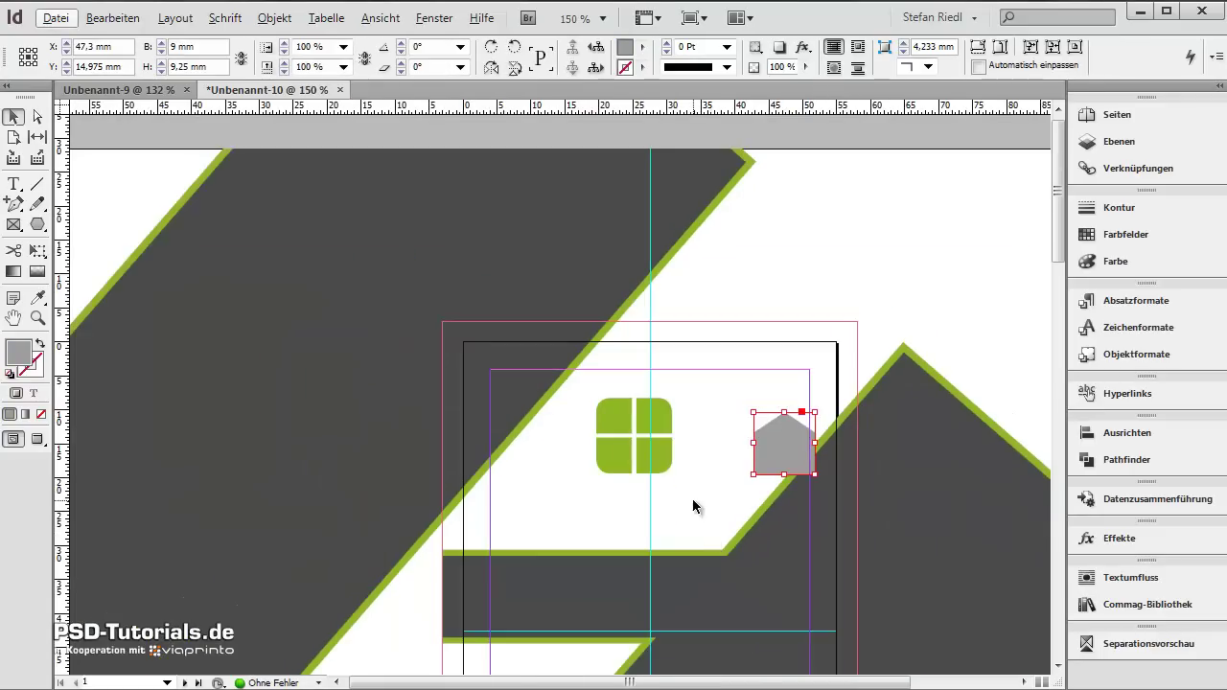
left_click(693, 498)
scroll(718, 493, "down", 2)
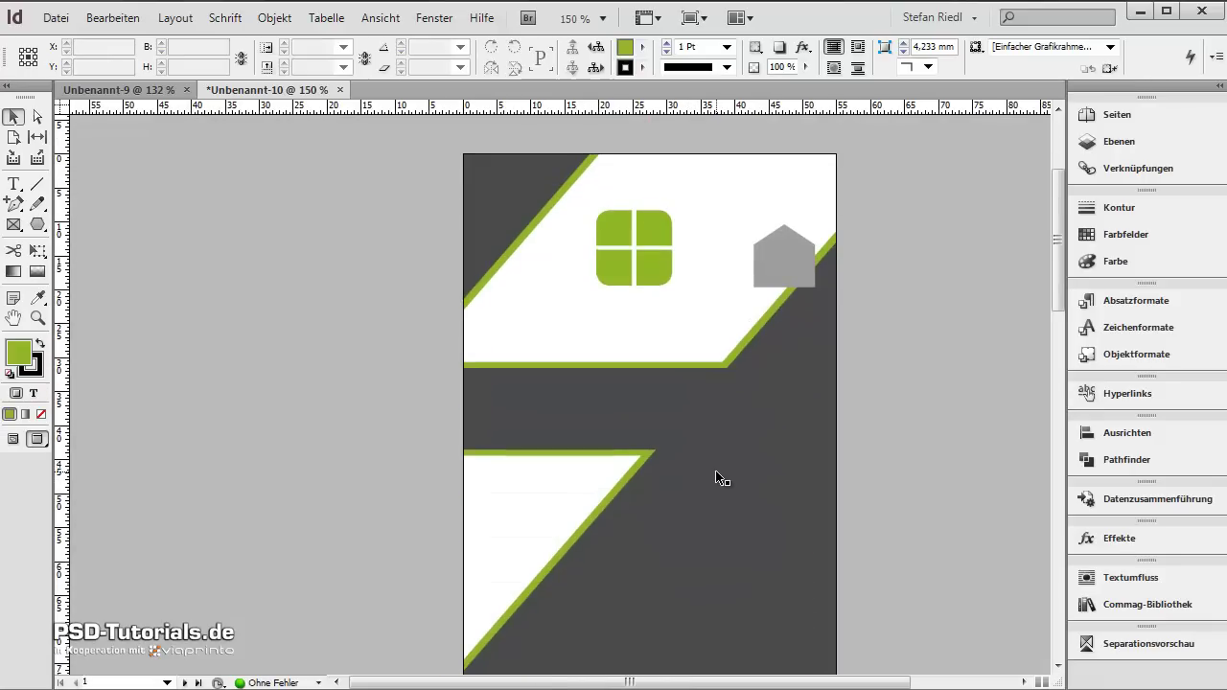
scroll(719, 479, "down", 1)
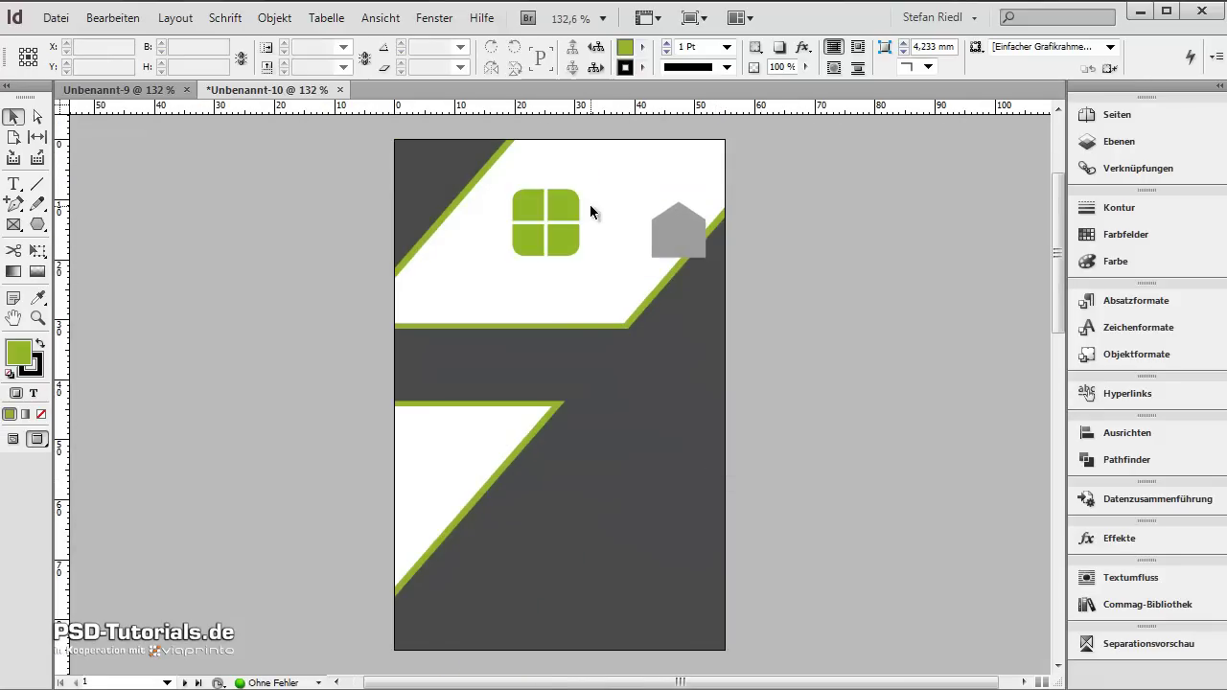
scroll(584, 184, "up", 3)
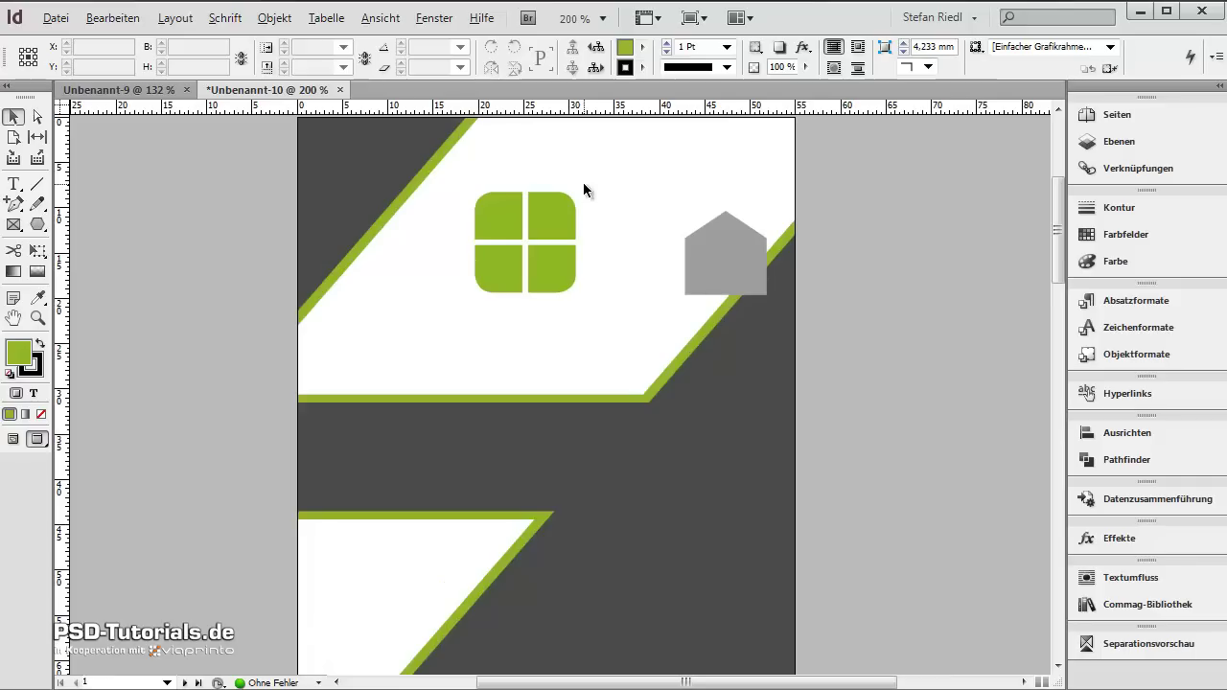
left_click(498, 283)
left_click_drag(573, 290, 603, 319)
left_click(630, 323)
Select the four green squares and centre them on the vertical guide at X 27.5 mm
left_click(717, 258)
scroll(617, 234, "up", 2)
left_click(617, 234)
left_click_drag(661, 154, 388, 431)
left_click_drag(405, 356, 419, 360)
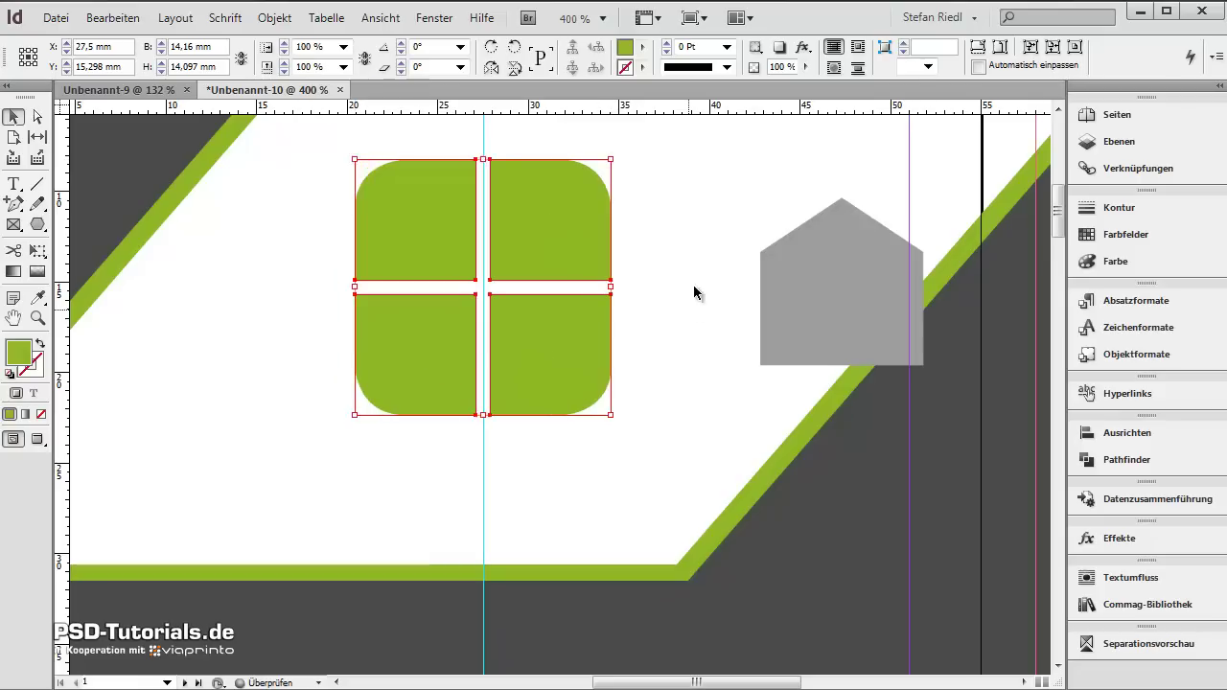
Centre the grey house on the four green squares and bring it to the front
left_click(691, 310)
left_click(865, 285)
left_click_drag(866, 285, 504, 295)
left_click(731, 264)
left_click(491, 289)
right_click(498, 291)
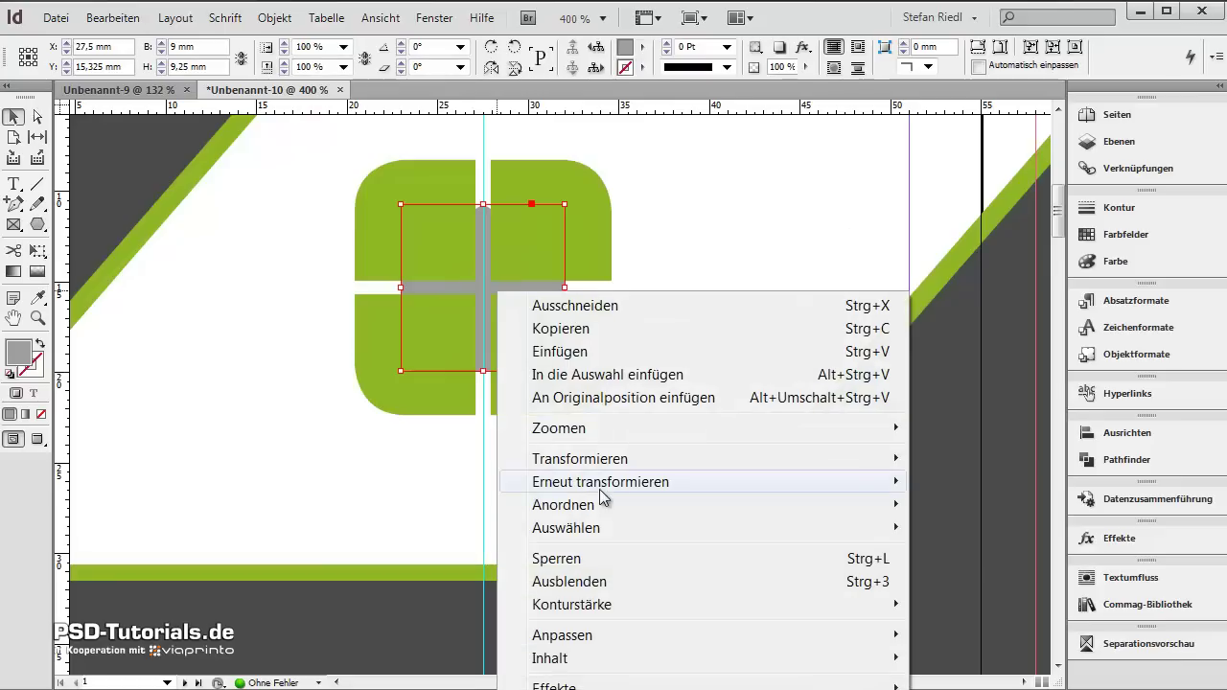
mouse_move(879, 505)
left_click(958, 502)
left_click(684, 286)
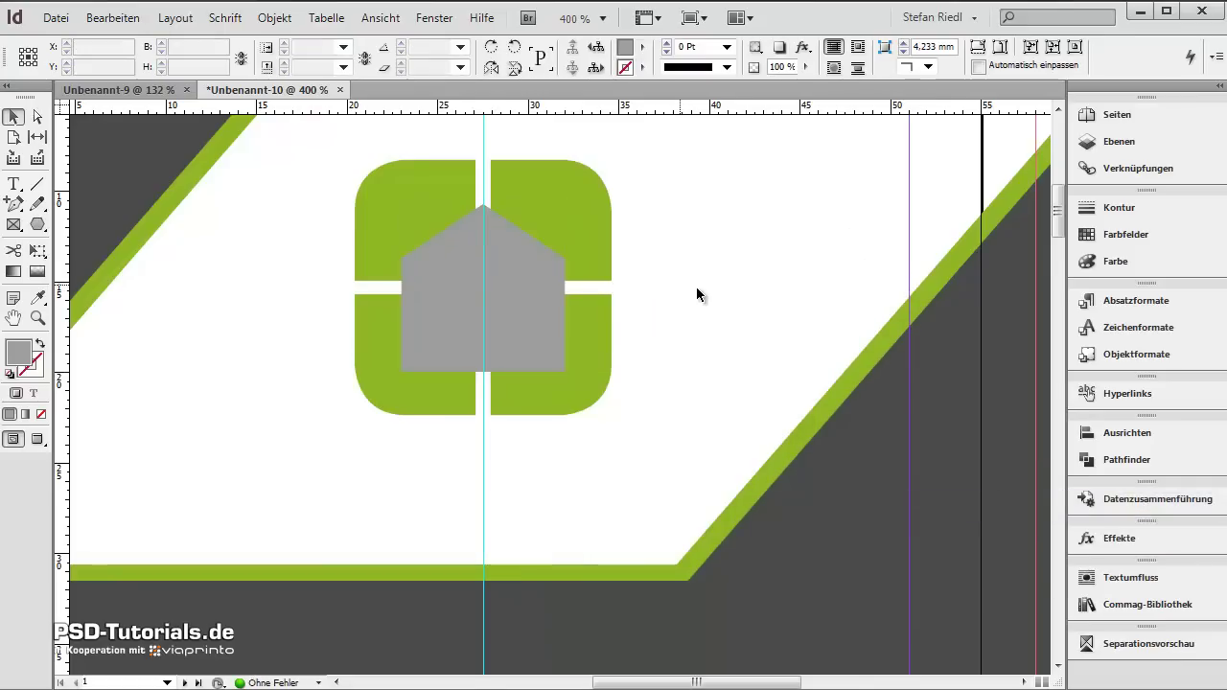
Show the logo in preview and merge the green squares behind the house into one shape with Pathfinder Add
key("w")
left_click_drag(700, 263, 813, 386)
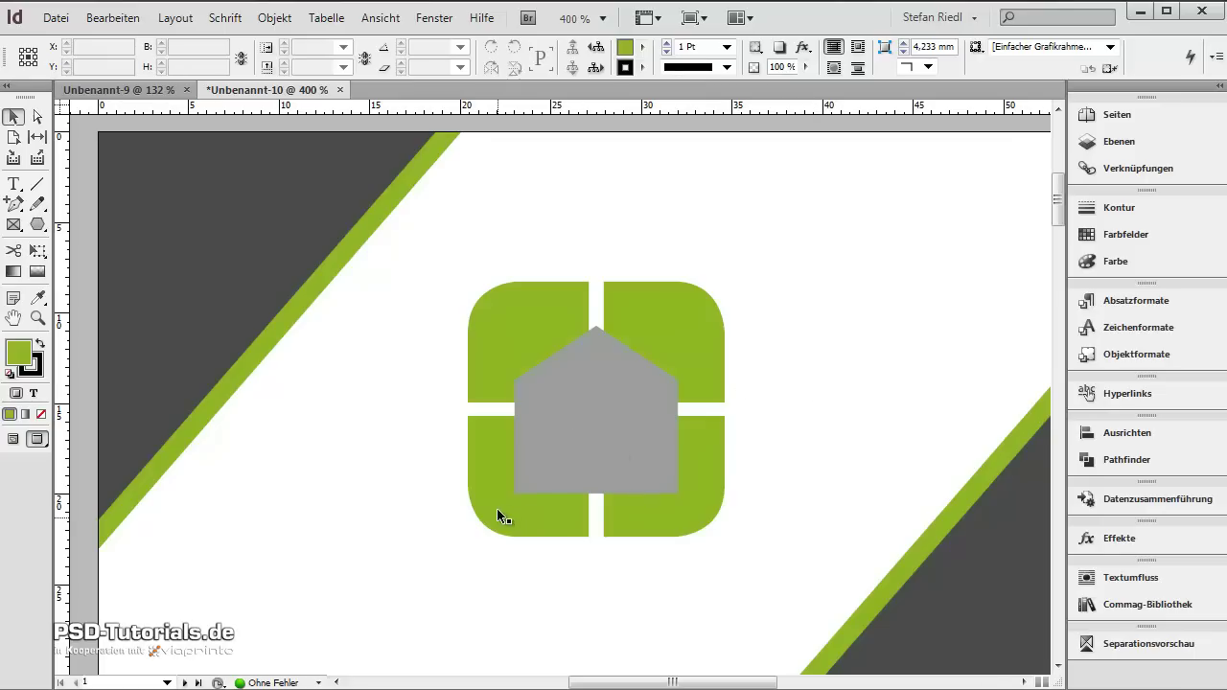
left_click(529, 308)
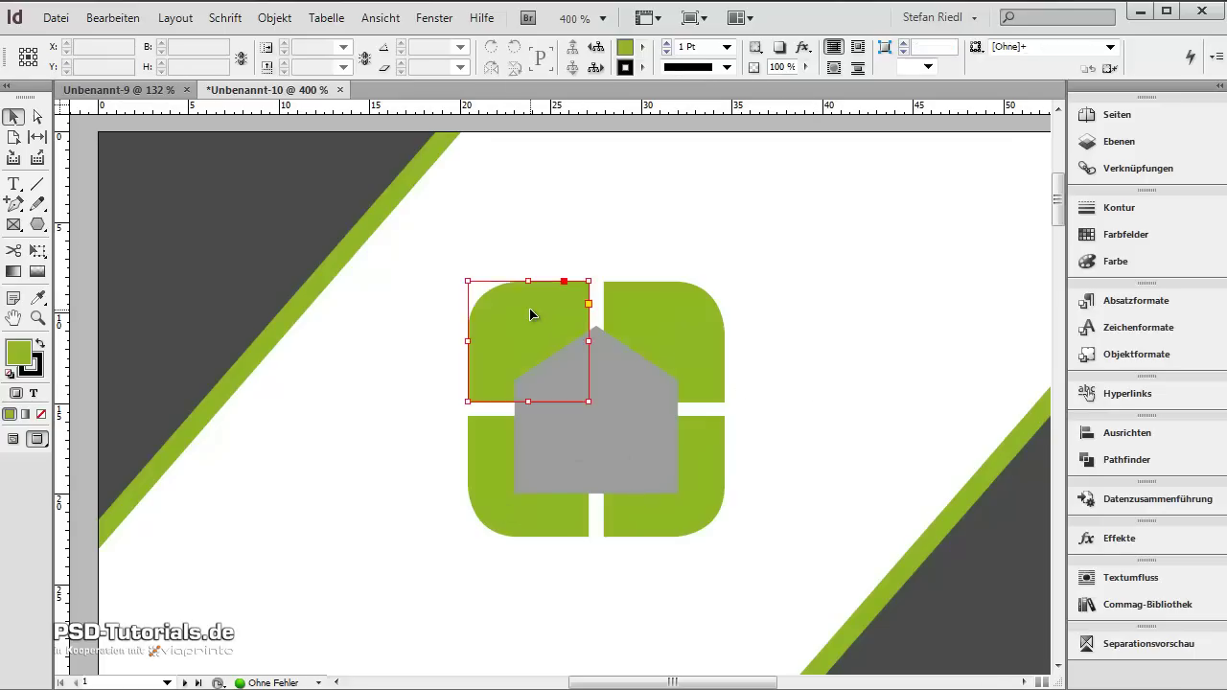
left_click(709, 520, "shift")
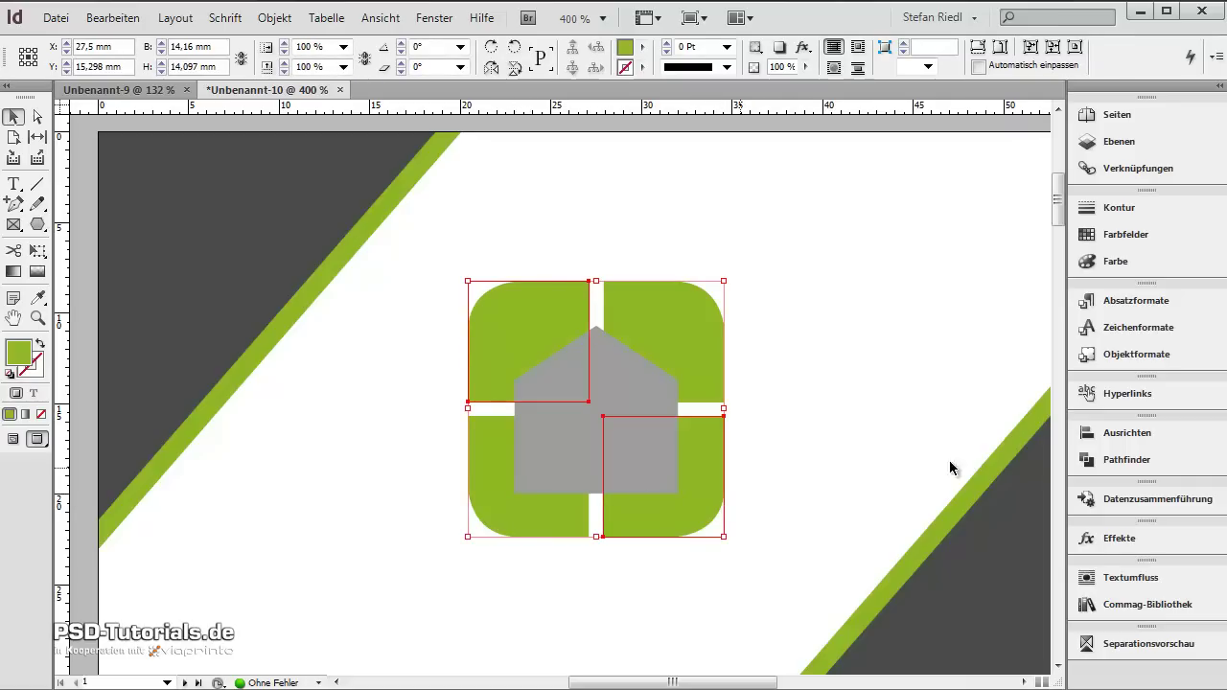
left_click(1153, 461)
left_click(885, 493)
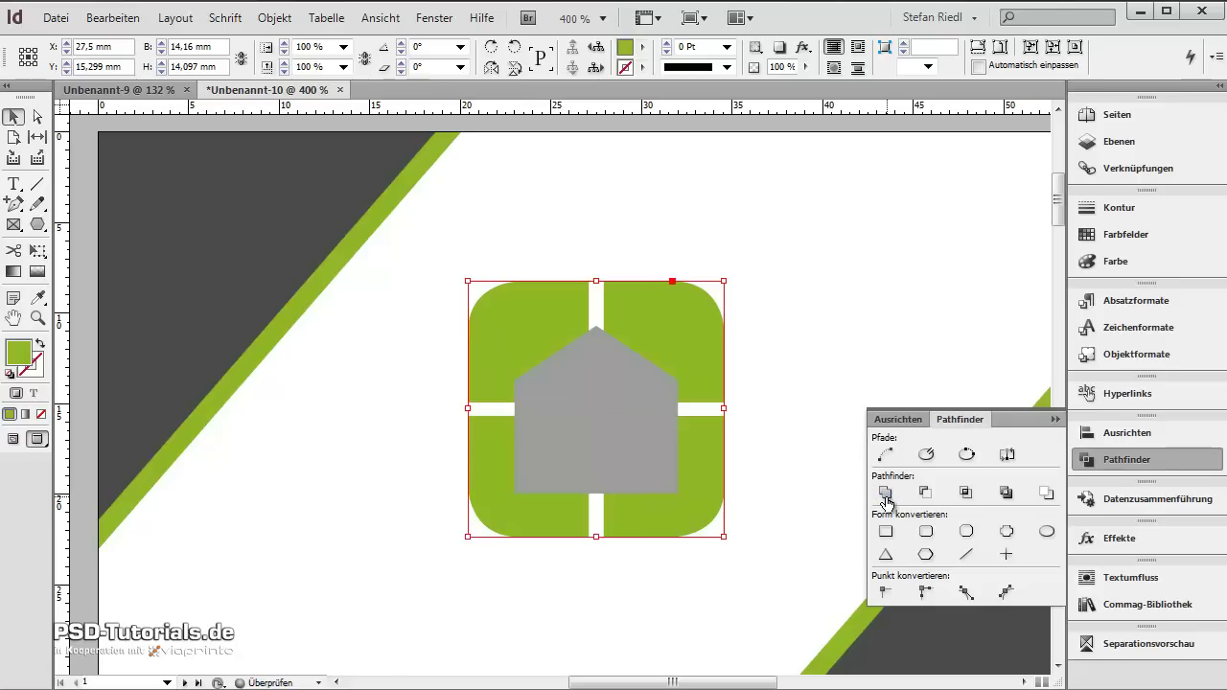
Merge the upper-right and lower-left green squares into one shape with Pathfinder Add
left_click(791, 348)
left_click(717, 328)
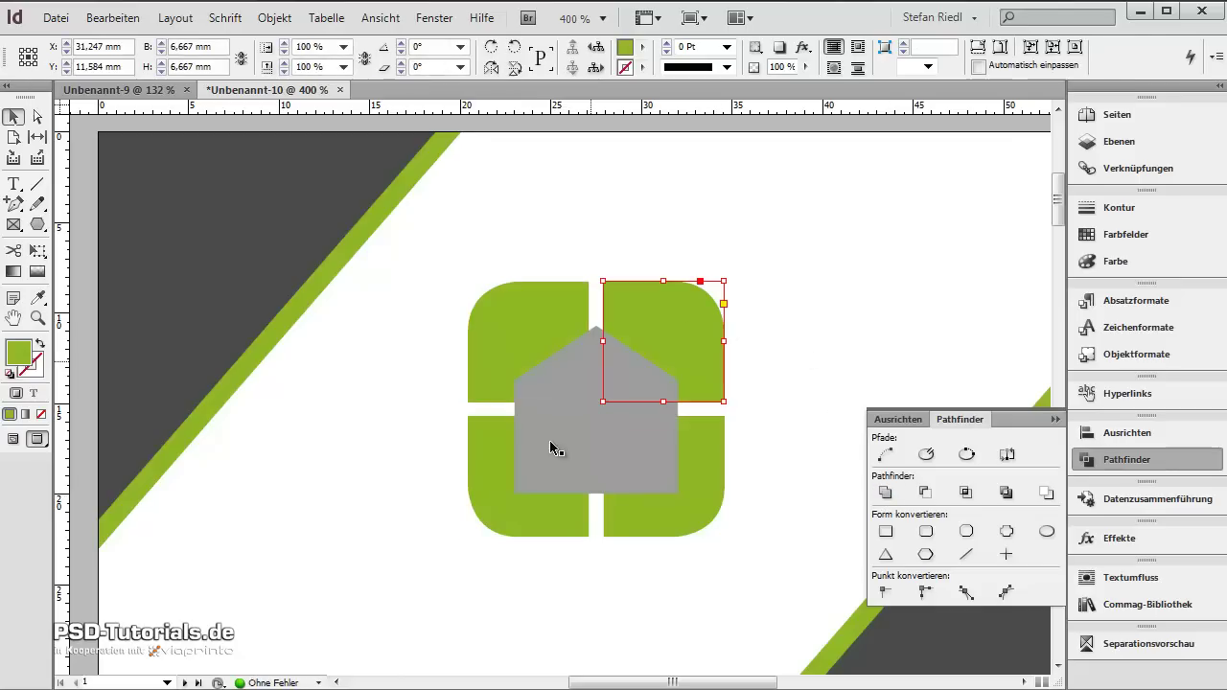
left_click(511, 528, "shift")
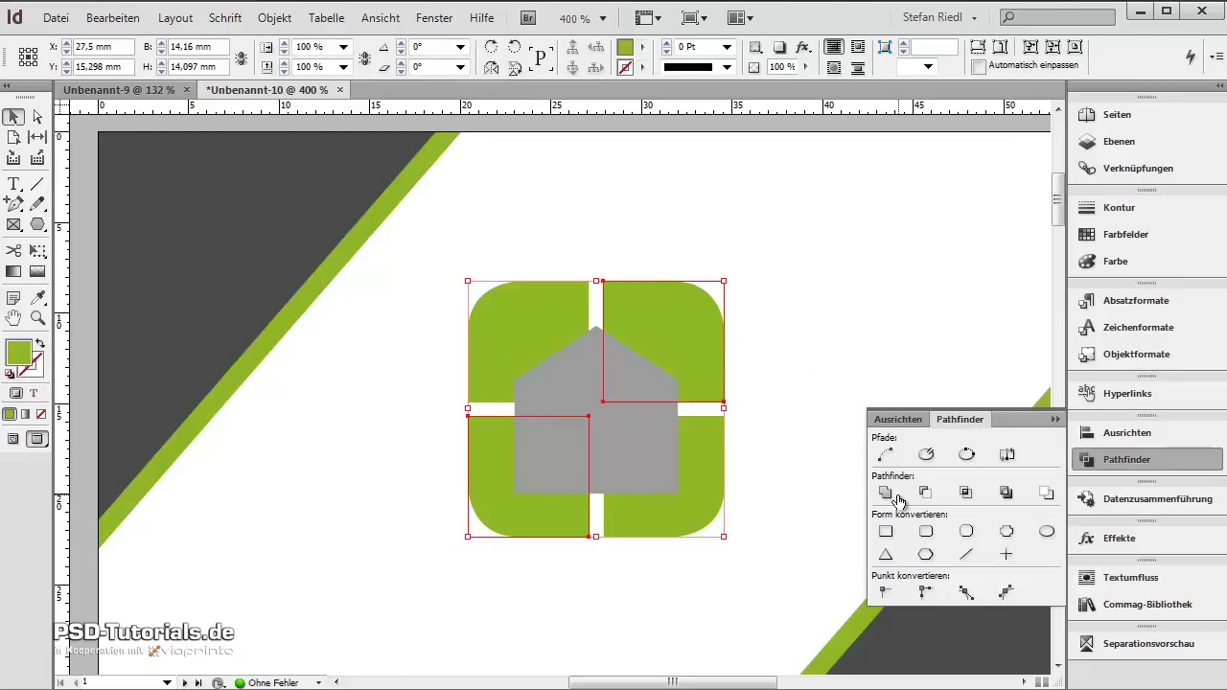
left_click(896, 497)
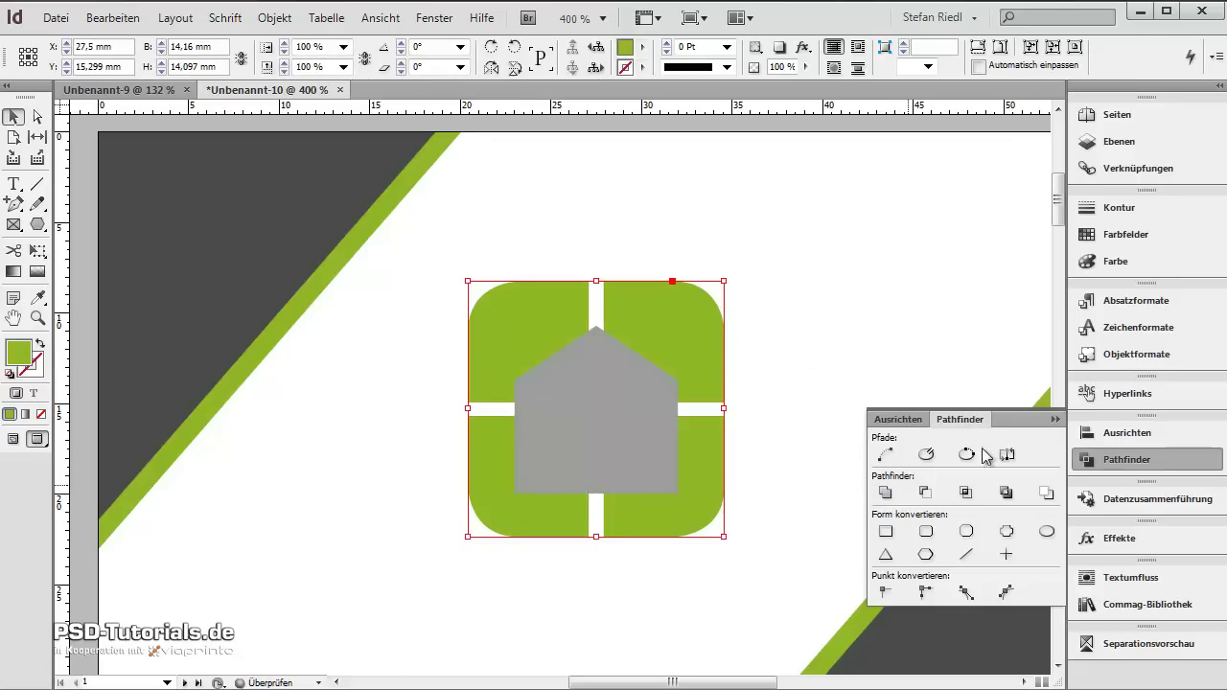
left_click(1054, 419)
Move the house and the merged upper-right and lower-left pair aside to inspect the shapes, and undo both moves
left_click(819, 425)
left_click(641, 451)
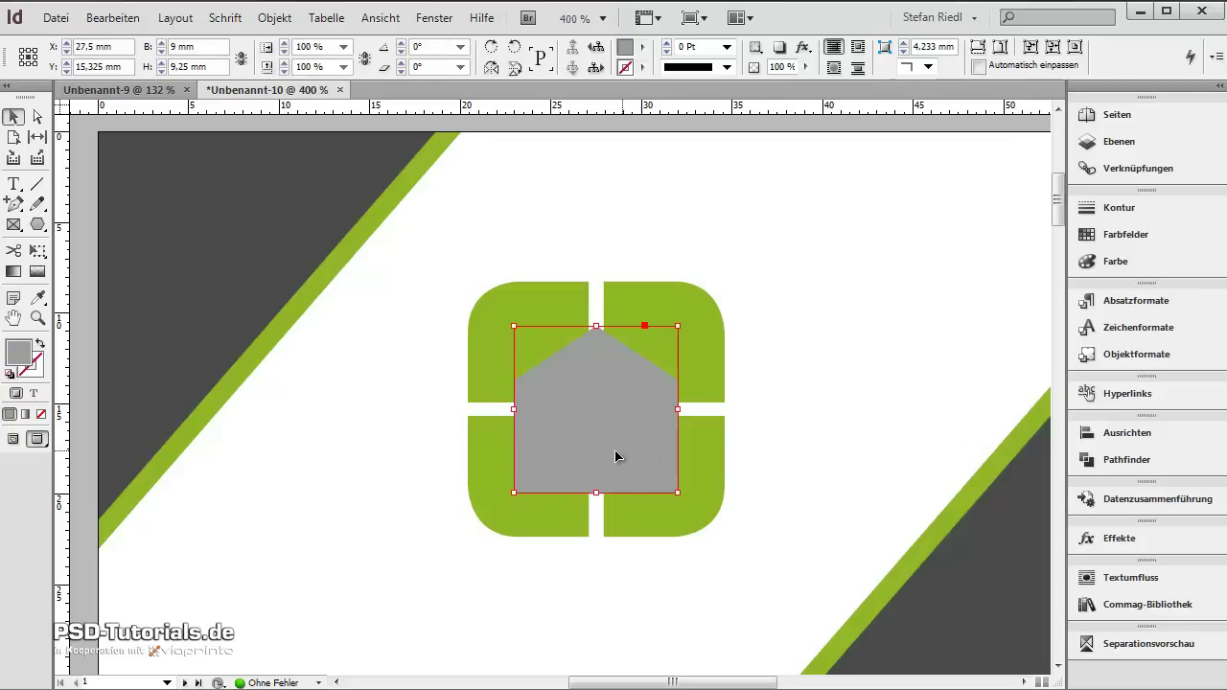
left_click_drag(624, 455, 933, 454)
left_click_drag(693, 359, 435, 359)
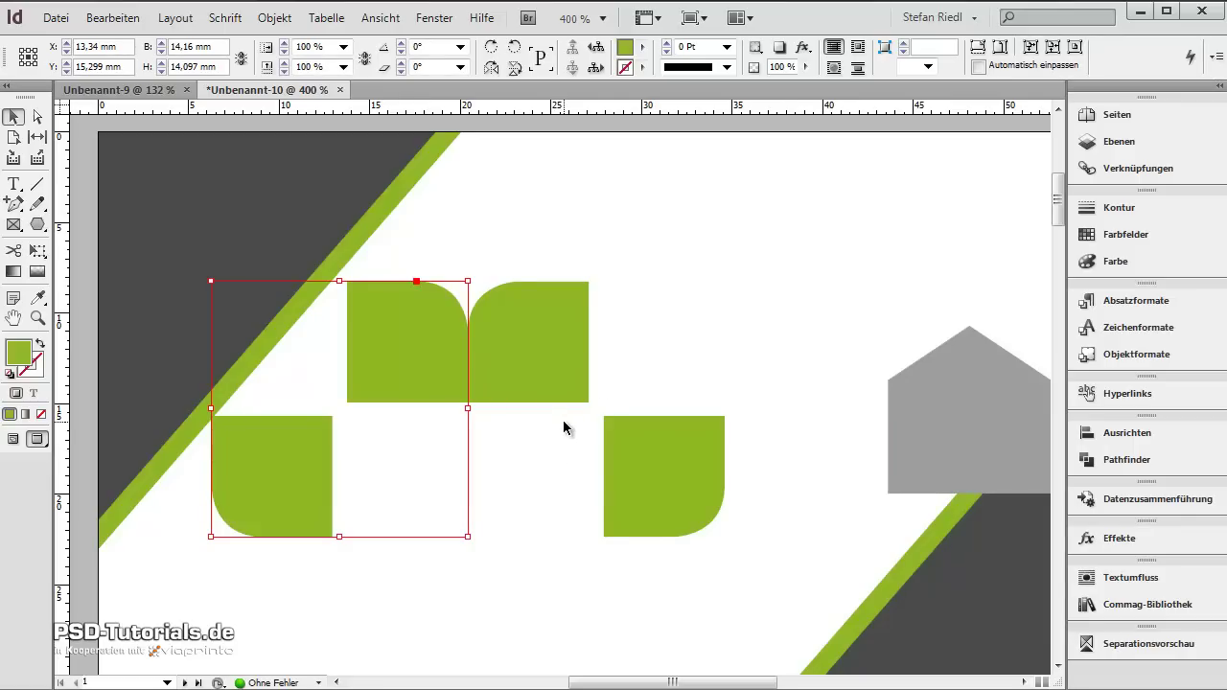
key("ctrl+z")
key("ctrl+z")
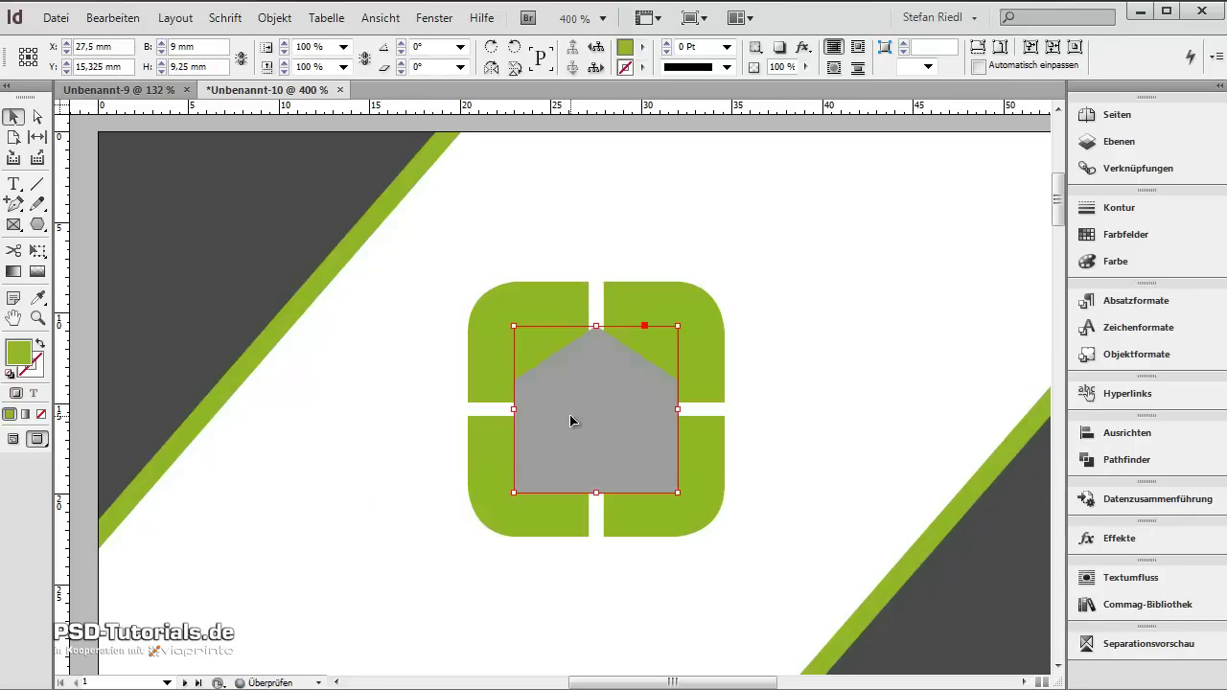
Fill the merged upper-left and lower-right squares with the grey swatch C=0 M=0 Y=0 K=50
left_click(744, 414)
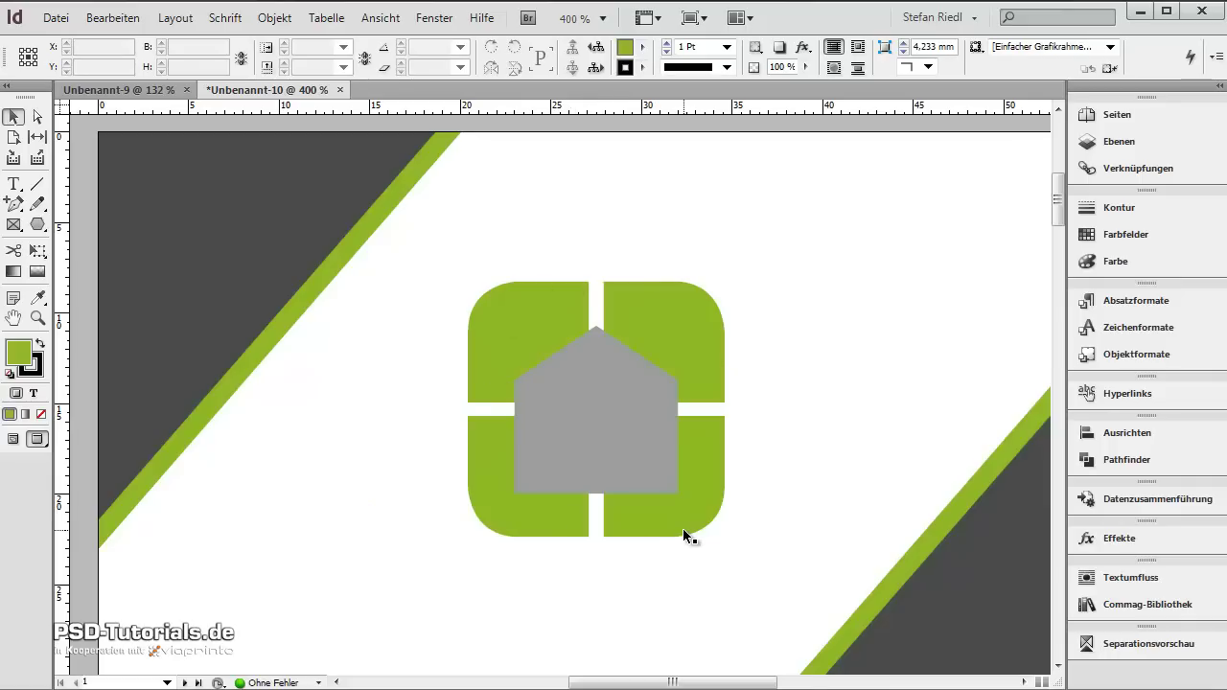
left_click(699, 327)
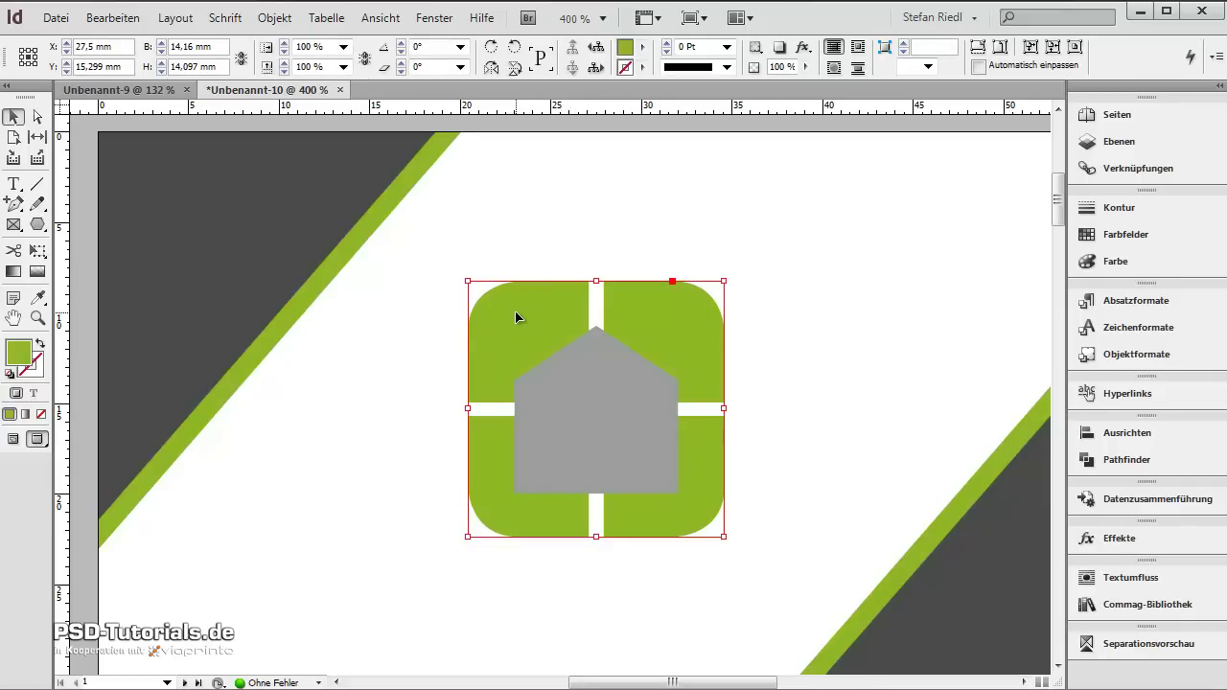
left_click(641, 46)
left_click(698, 222)
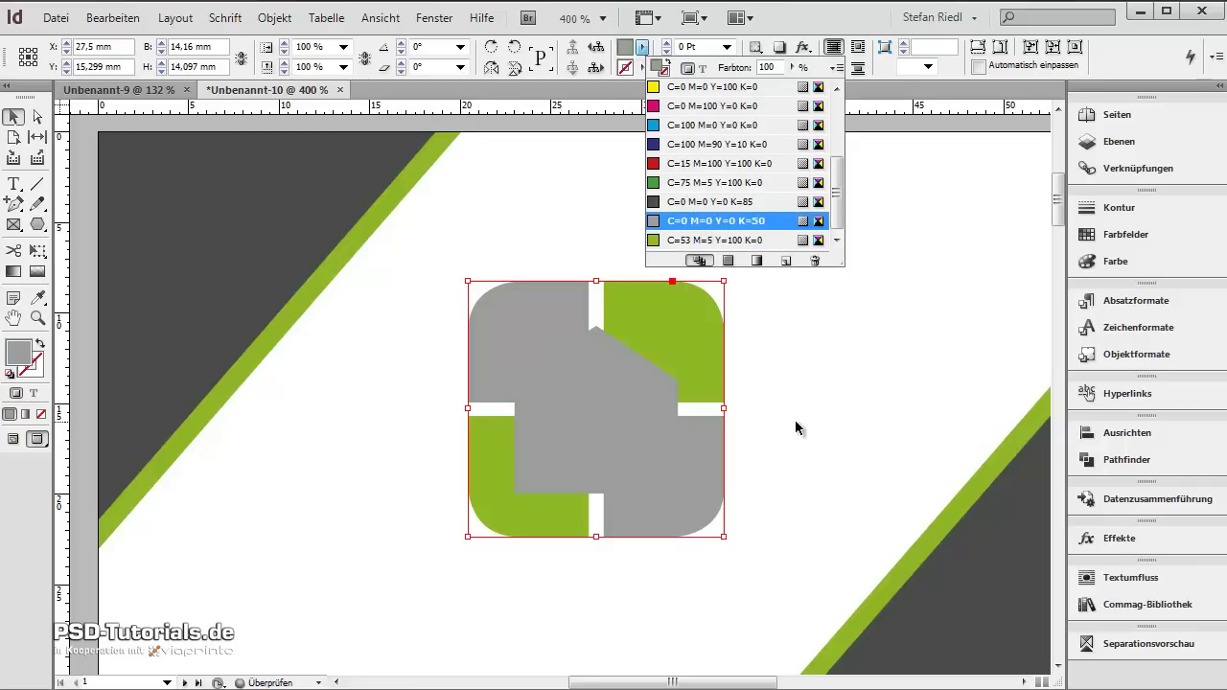
left_click(794, 420)
left_click(767, 388)
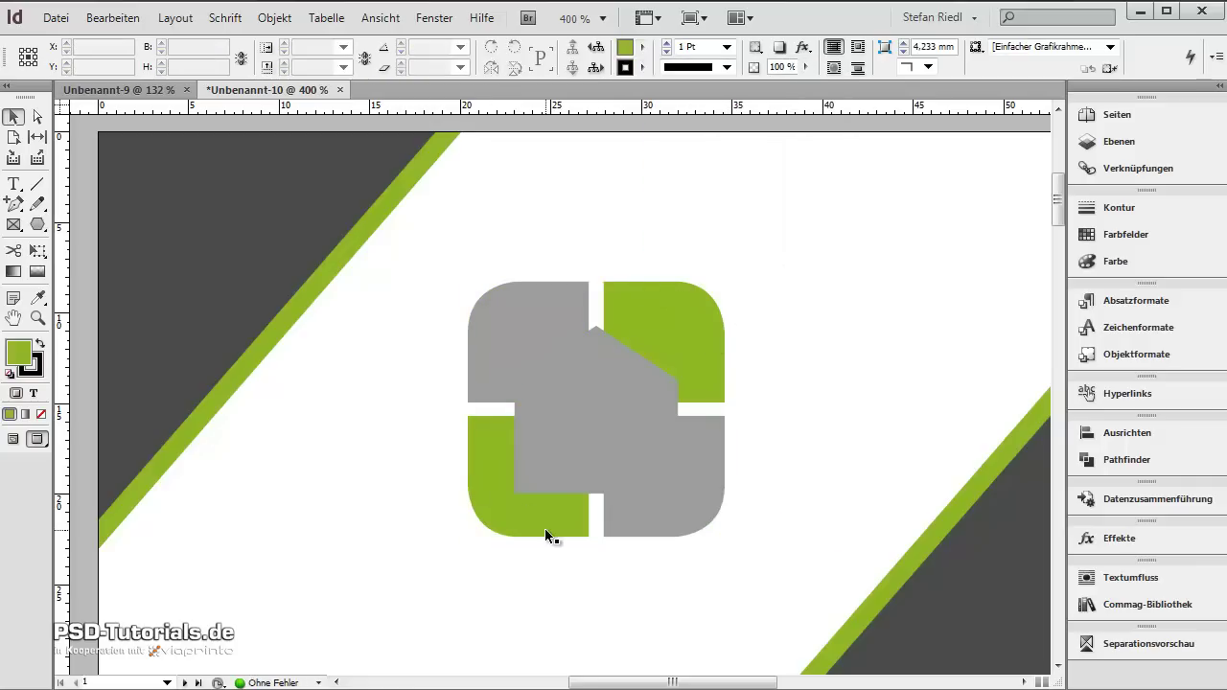
Fill the house with the dark grey swatch C=0 M=0 Y=0 K=85
left_click(627, 397)
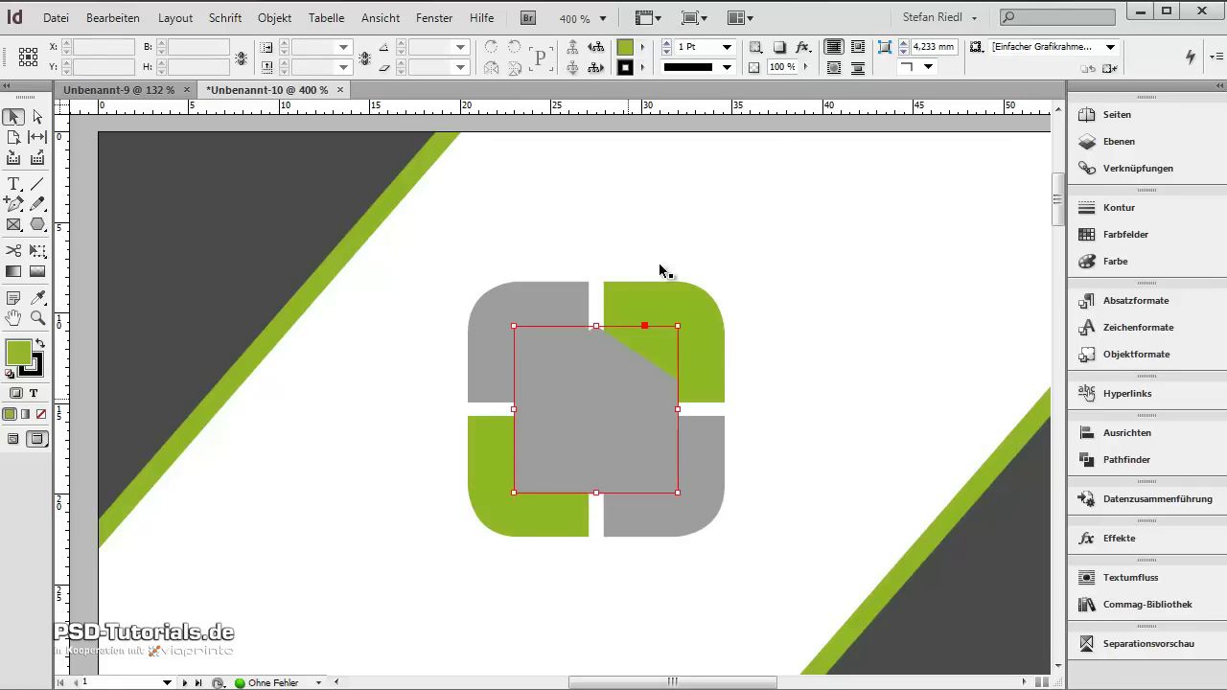
left_click(641, 47)
left_click(704, 201)
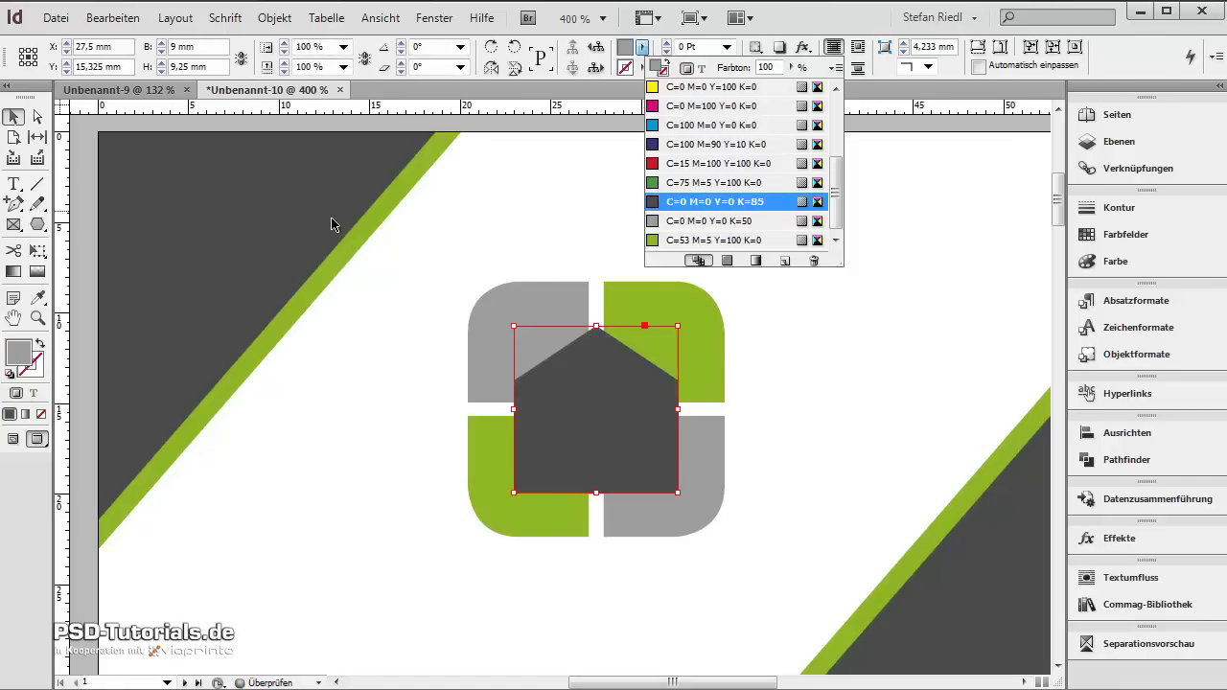
left_click(438, 386)
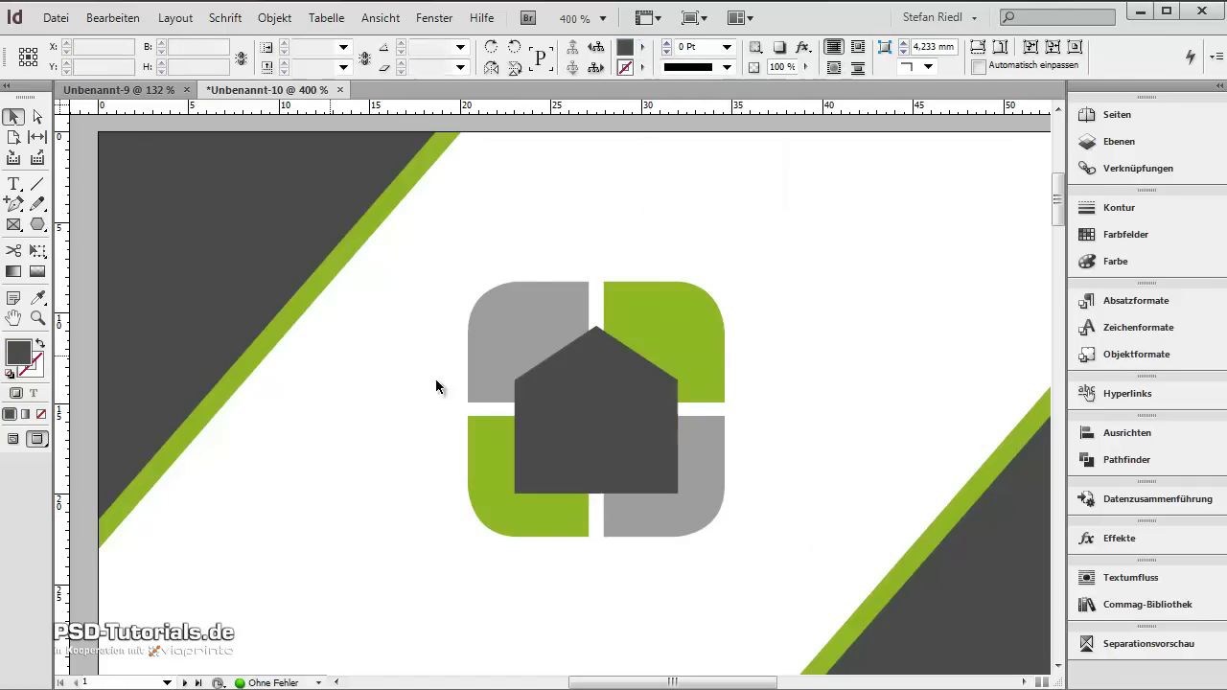
Group the green and the grey pair of squares behind the house
left_click(669, 445)
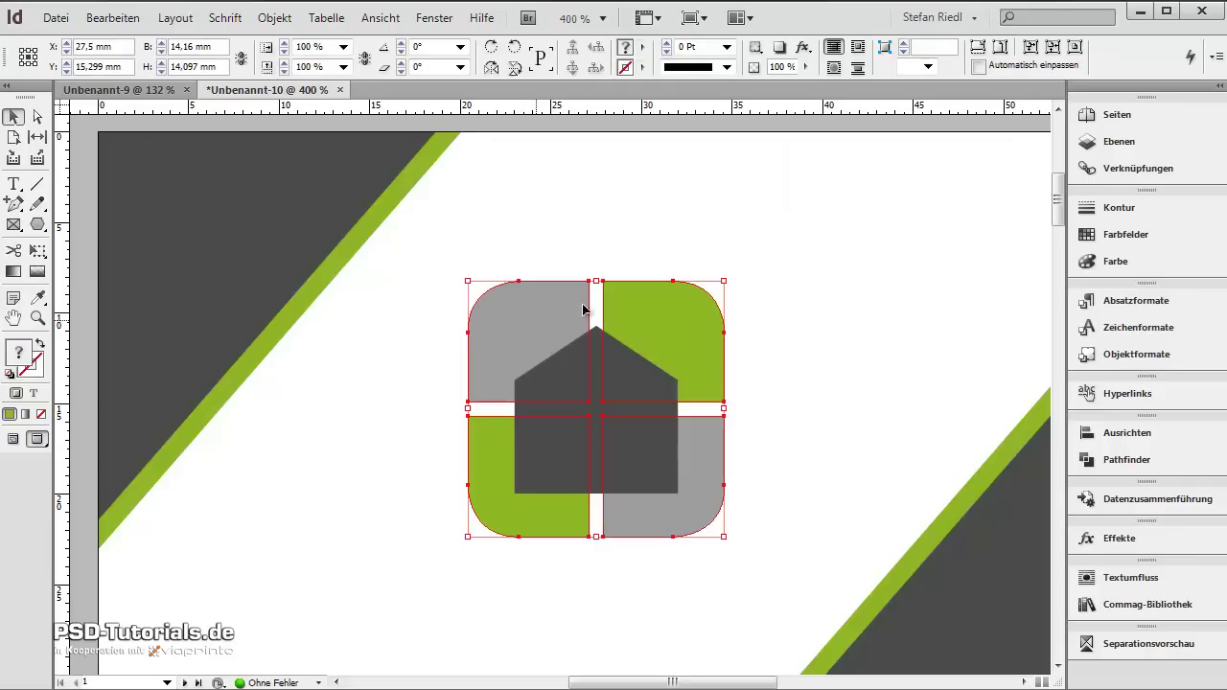
right_click(641, 364)
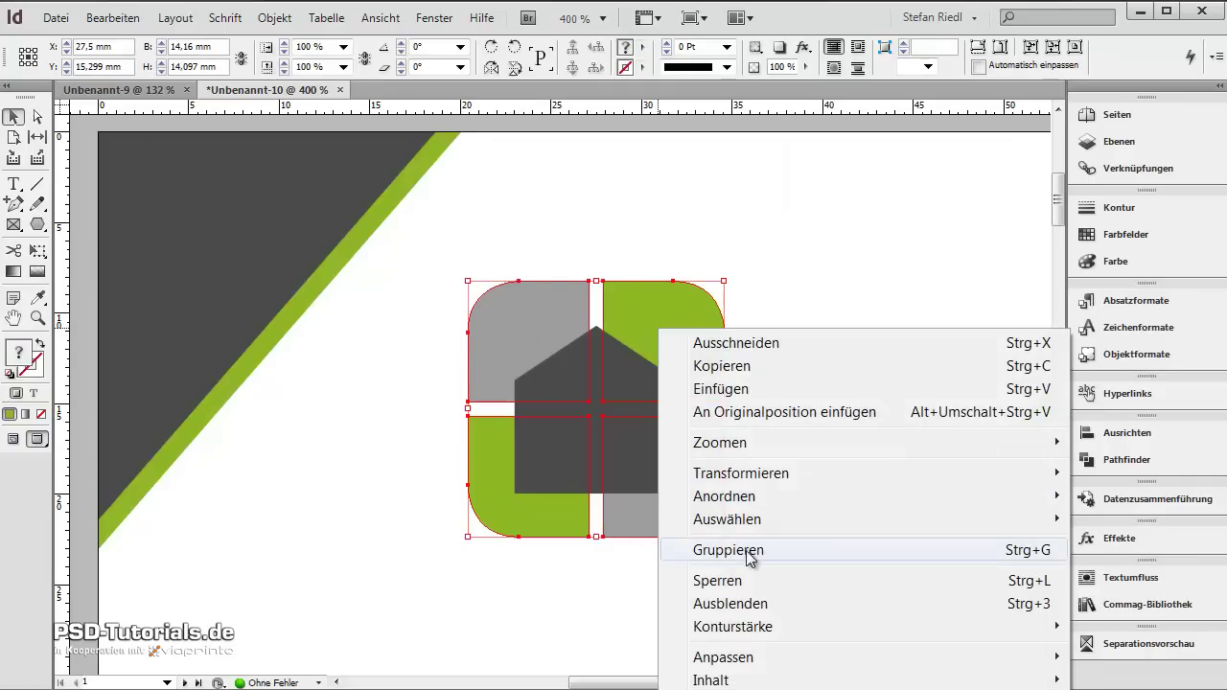
left_click(699, 548)
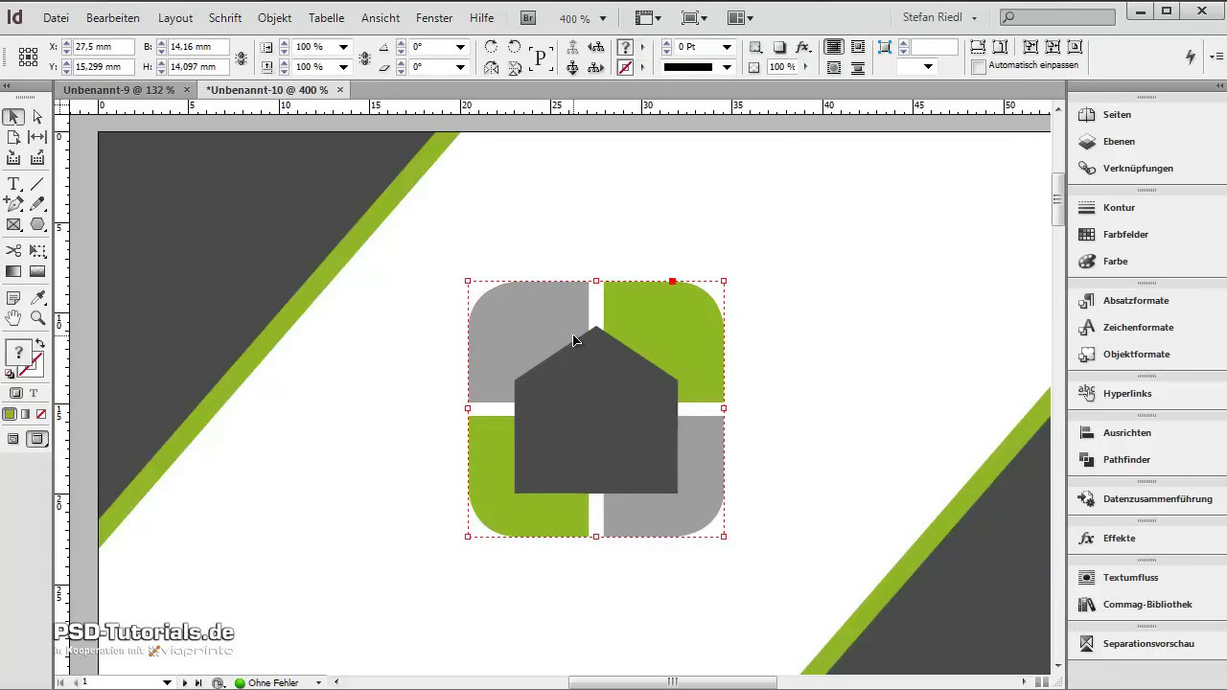
Centre the house and the grouped squares on each other horizontally and vertically
double_click(631, 407)
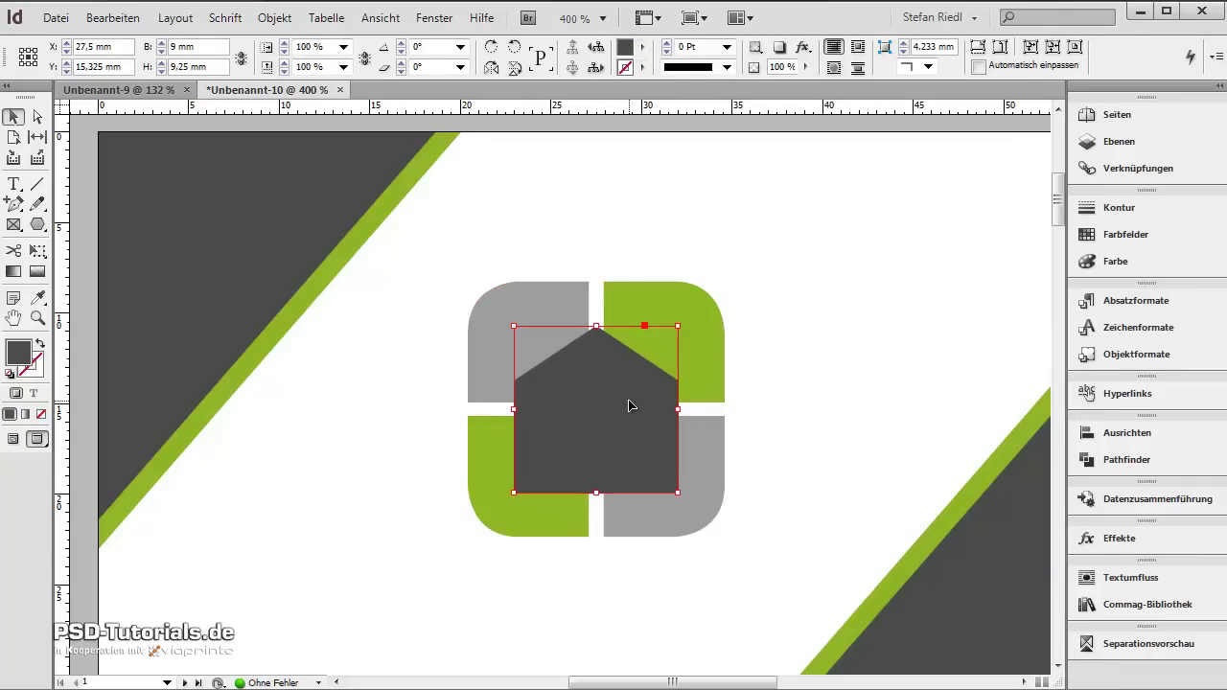
left_click(791, 380)
left_click(717, 357)
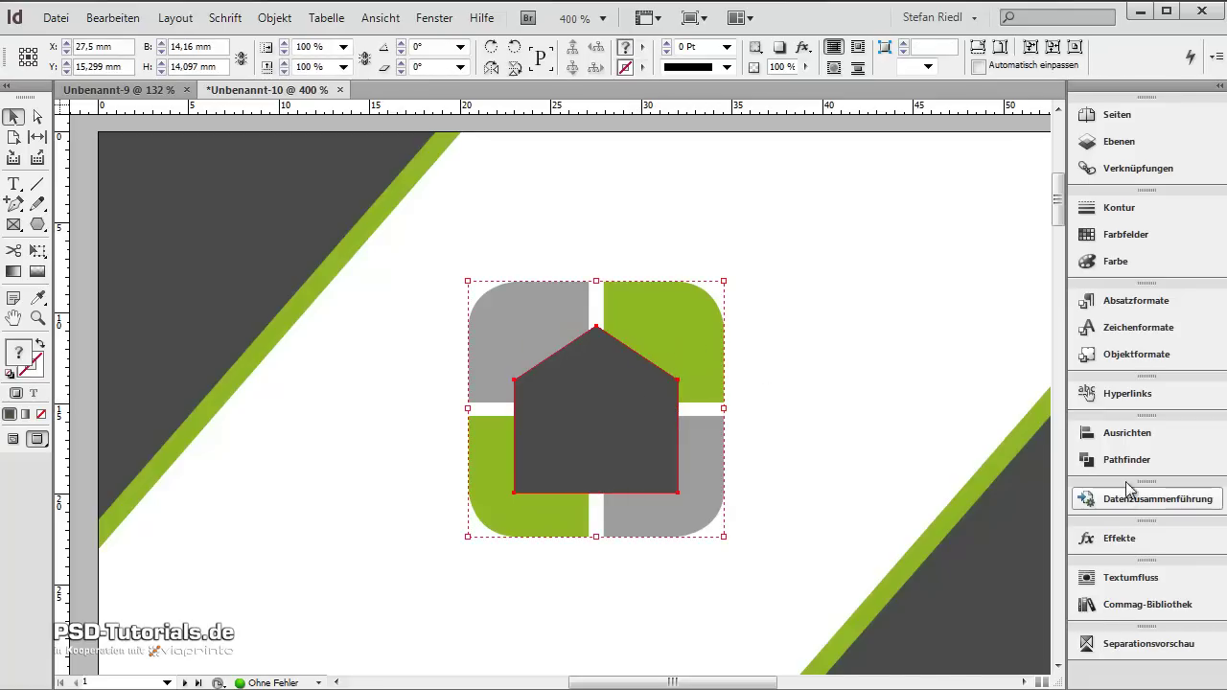
left_click(1110, 434)
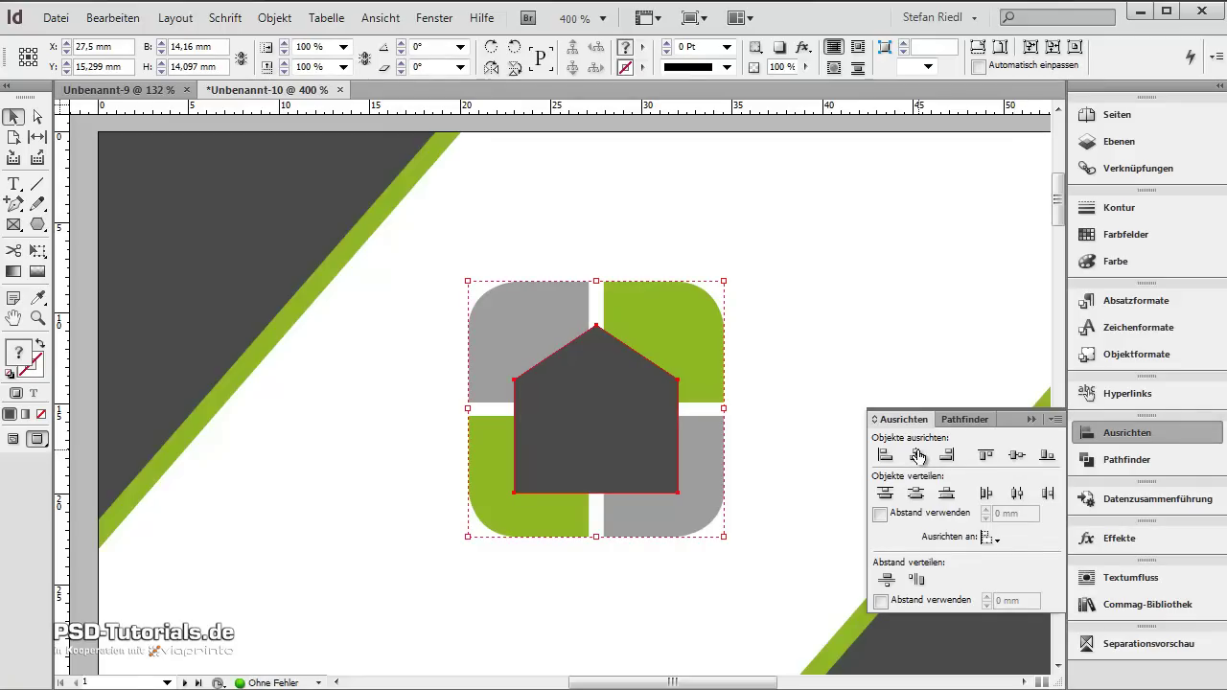
left_click(768, 467)
left_click(1029, 420)
Scale the house down proportionally from its centre to about 8 mm wide and 8.2 mm high
left_click(613, 466)
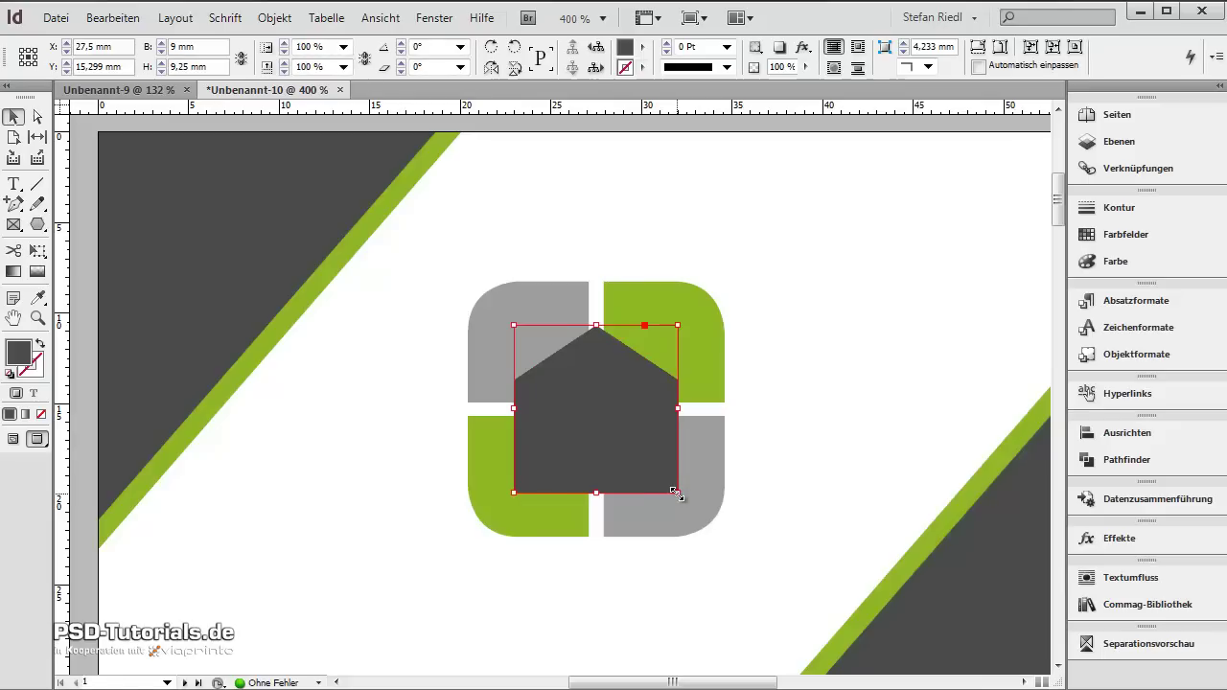
left_click_drag(674, 493, 668, 483)
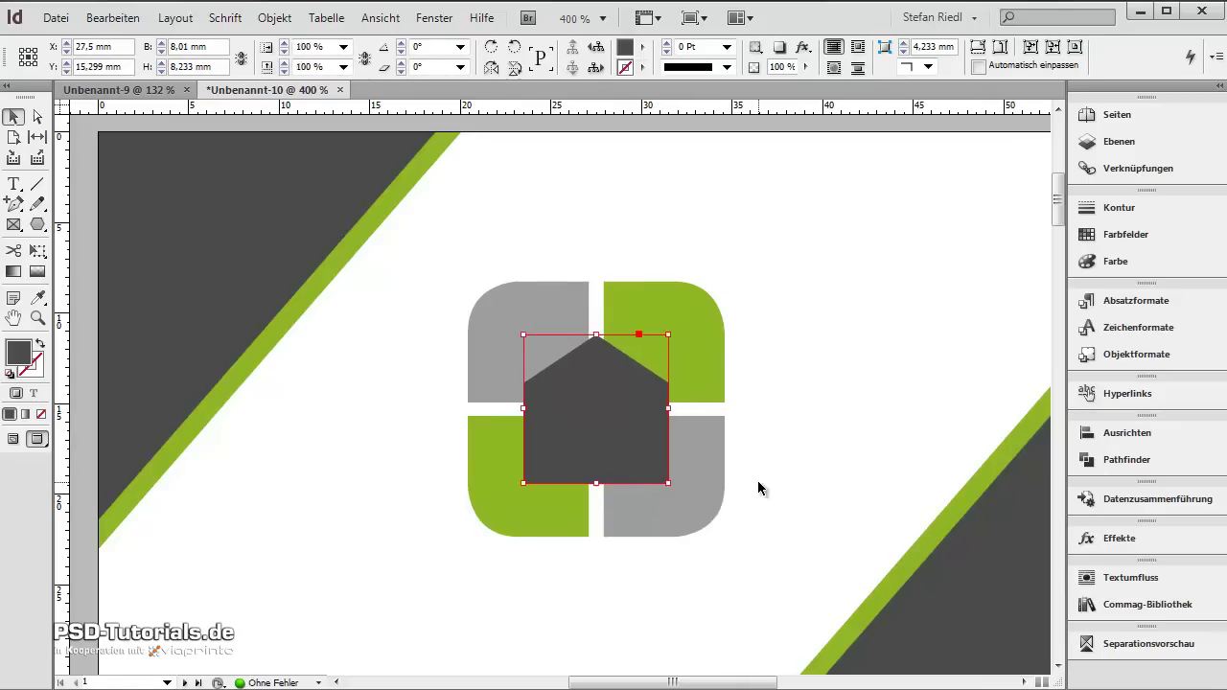
left_click(758, 488)
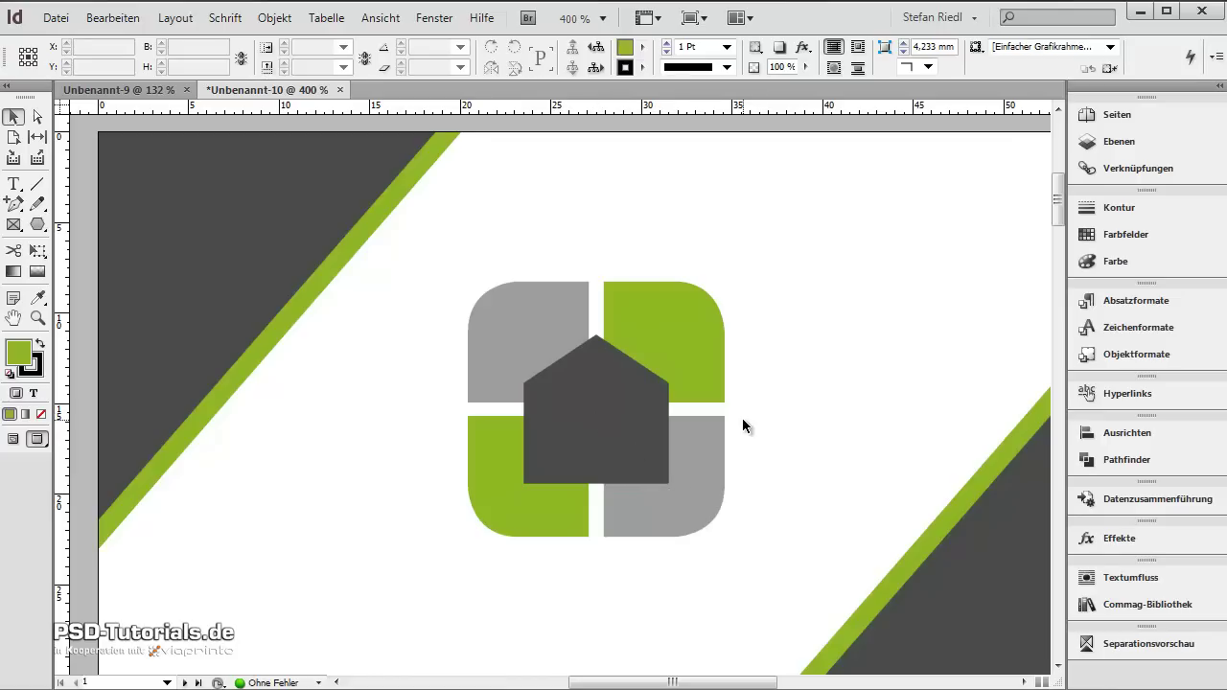
Copy the dark grey house and paste the duplicate at its original position
left_click(661, 431)
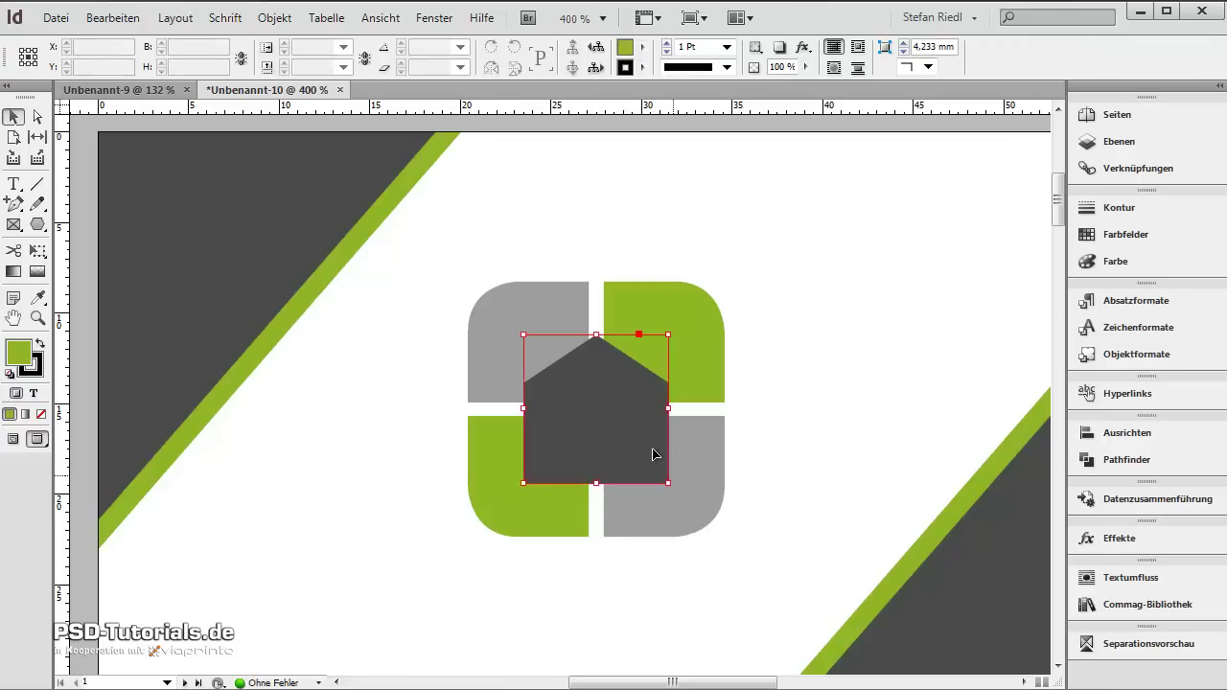
left_click(112, 17)
left_click(190, 209)
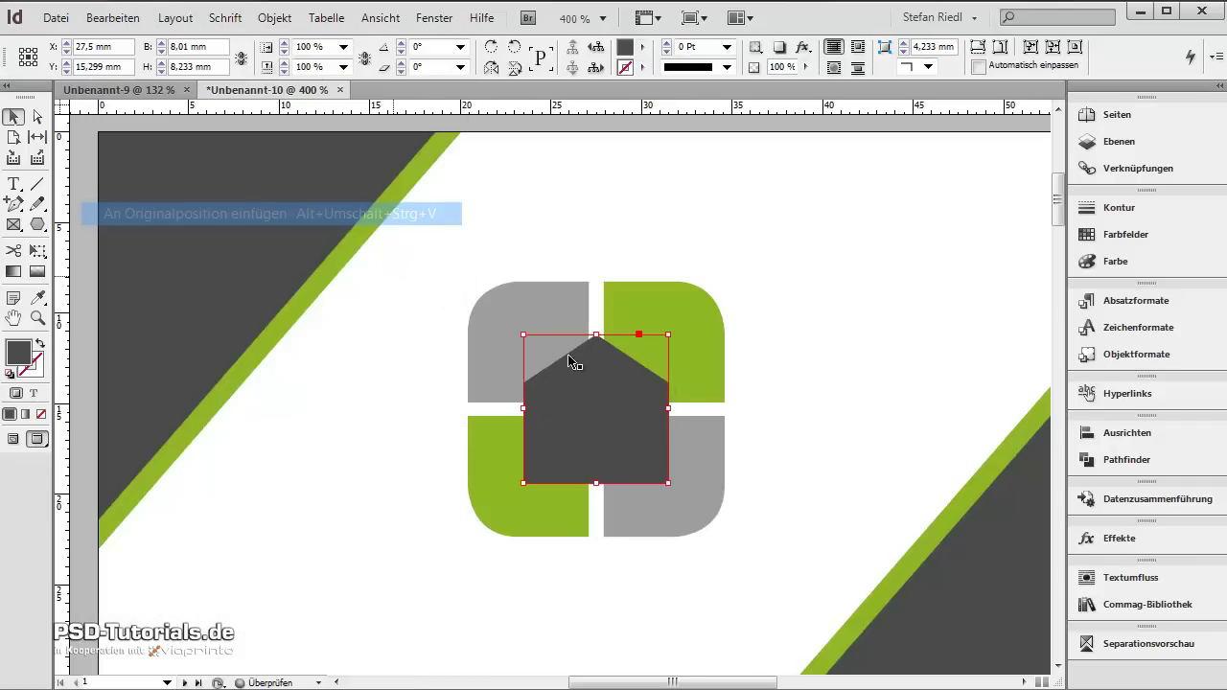
left_click_drag(636, 444, 617, 427)
left_click(790, 425)
Ungroup the squares into the separate green and grey pairs
right_click(676, 334)
left_click(745, 570)
left_click(789, 403)
Subtract one copy of the house from the green pair of squares with Pathfinder Subtract
left_click(597, 410)
left_click(694, 329, "shift")
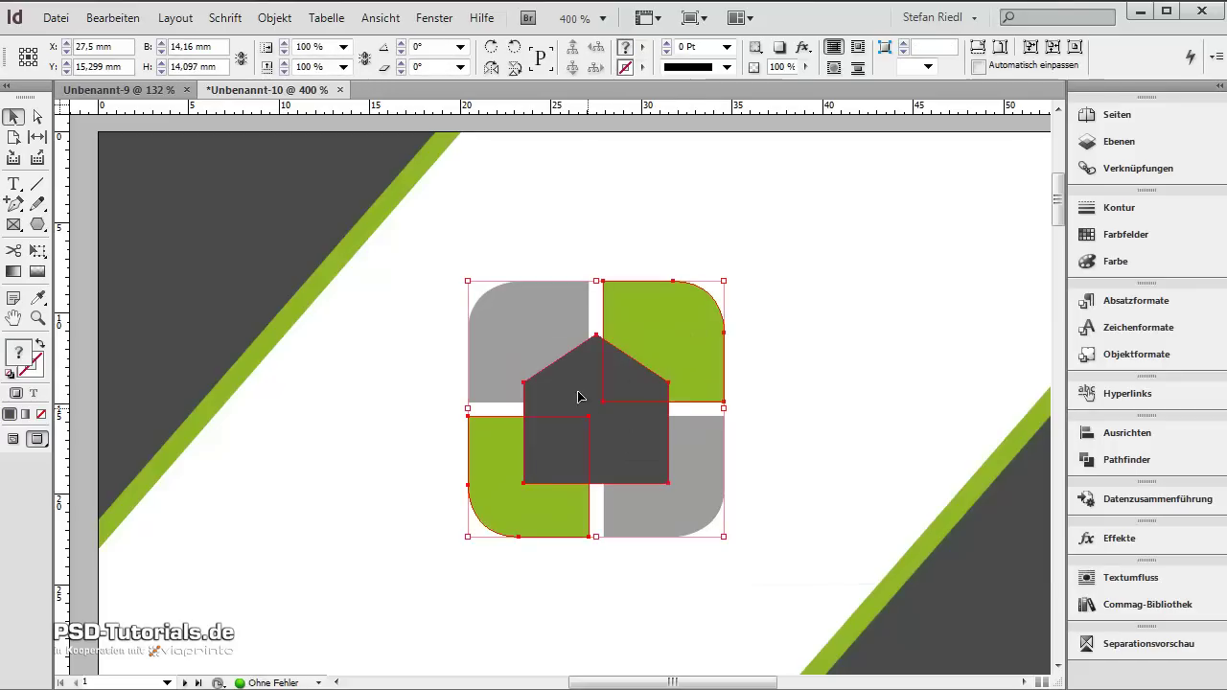
left_click(1131, 460)
left_click(925, 493)
left_click(765, 411)
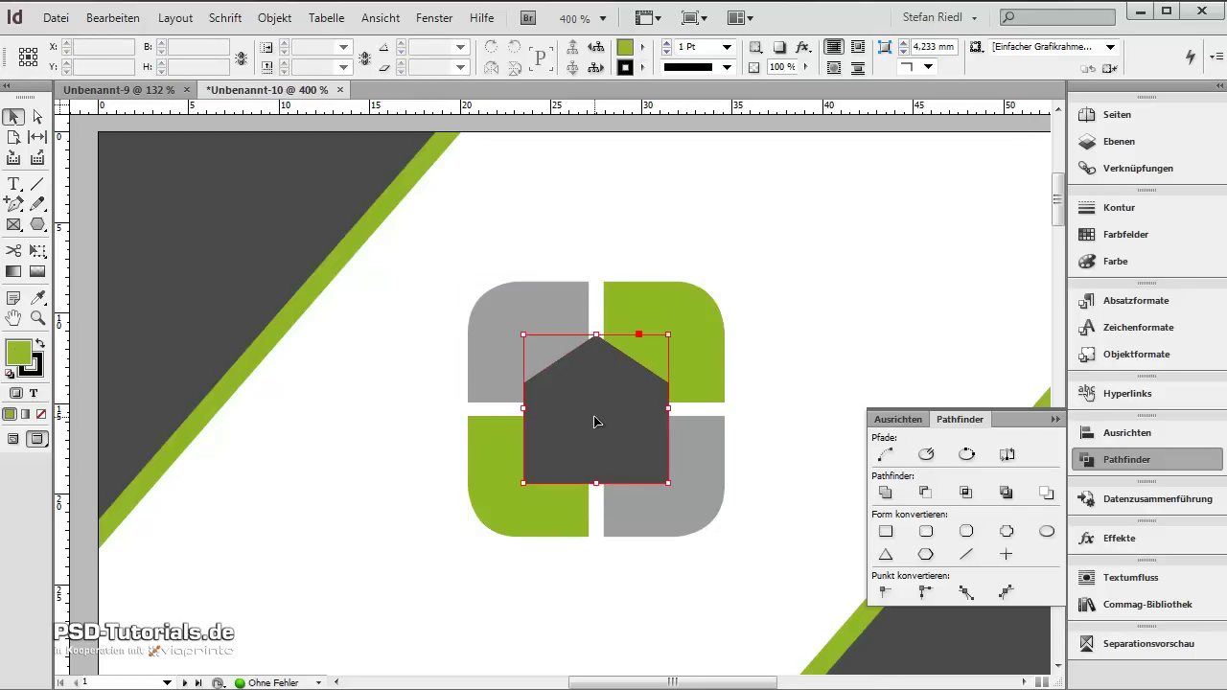
Subtract the remaining house from the grey pair of squares with Pathfinder Subtract
left_click(567, 369)
left_click(502, 337, "shift")
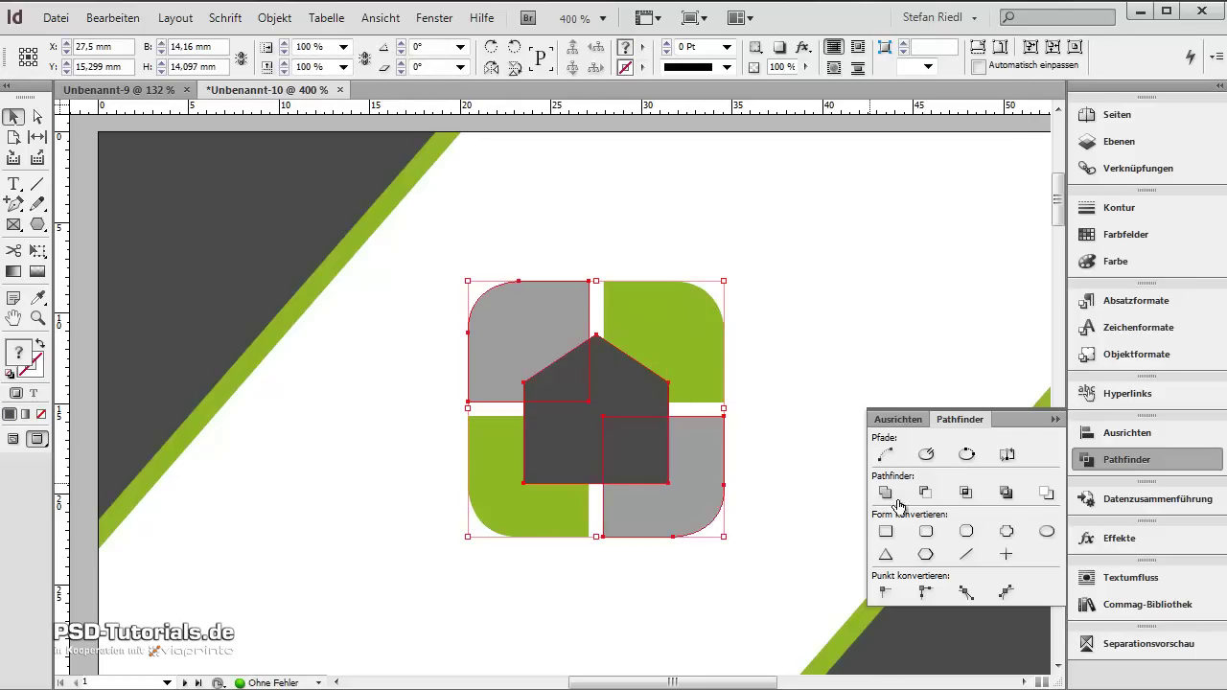
left_click(925, 493)
left_click(744, 377)
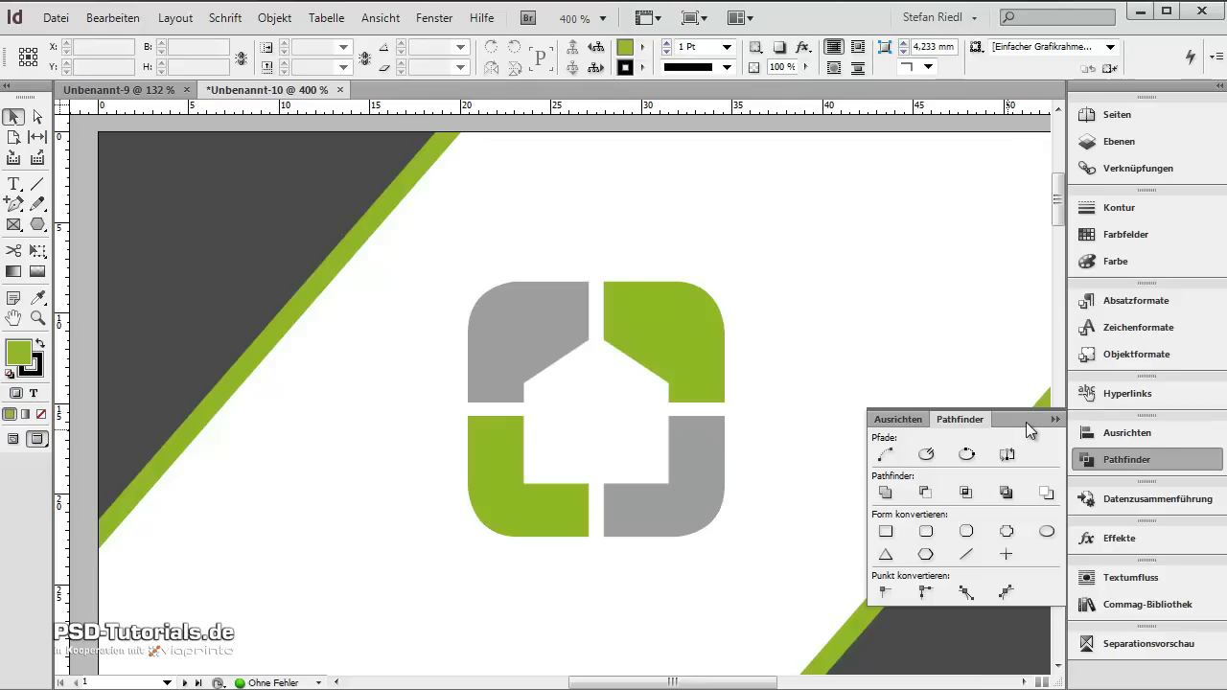
left_click(1049, 418)
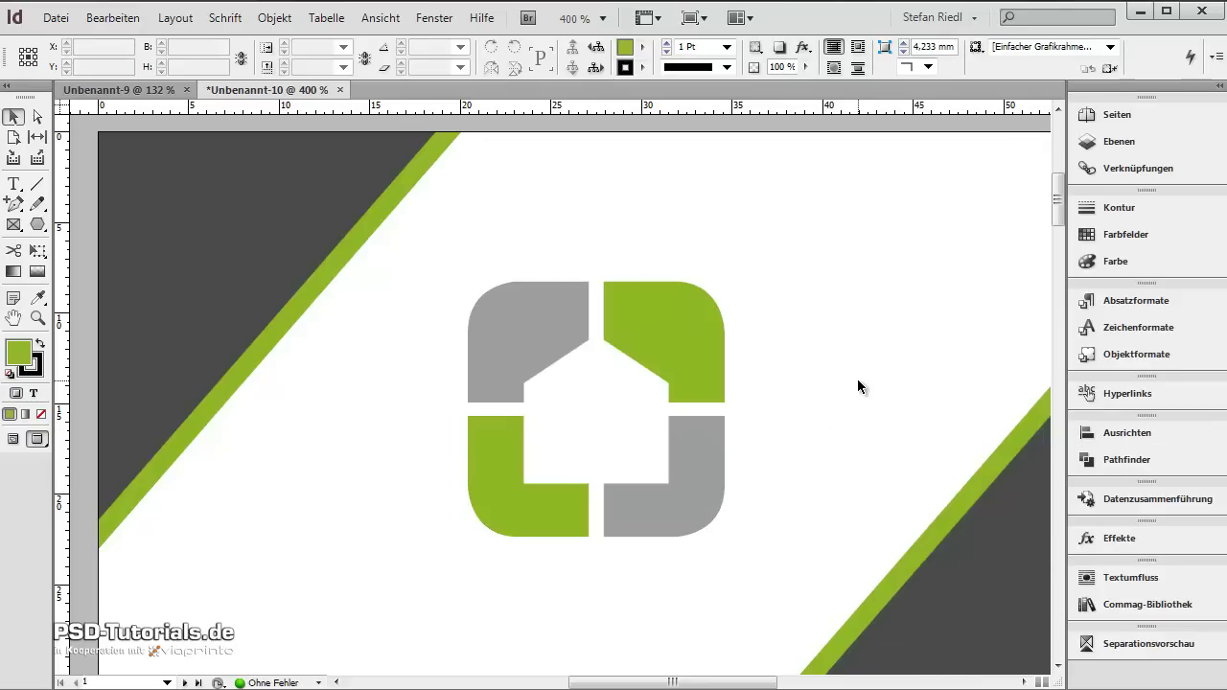
Group the green and grey logo shapes and check the finished logo on the whole card
scroll(668, 431, "down", 1)
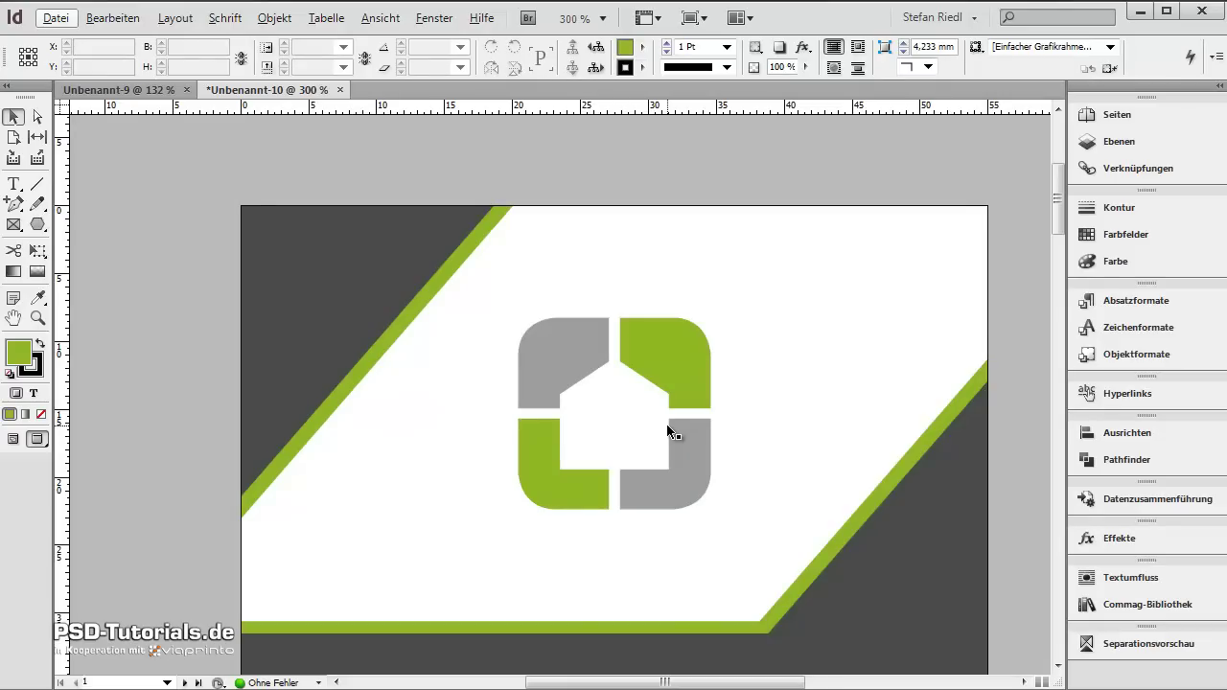
left_click_drag(808, 308, 566, 501)
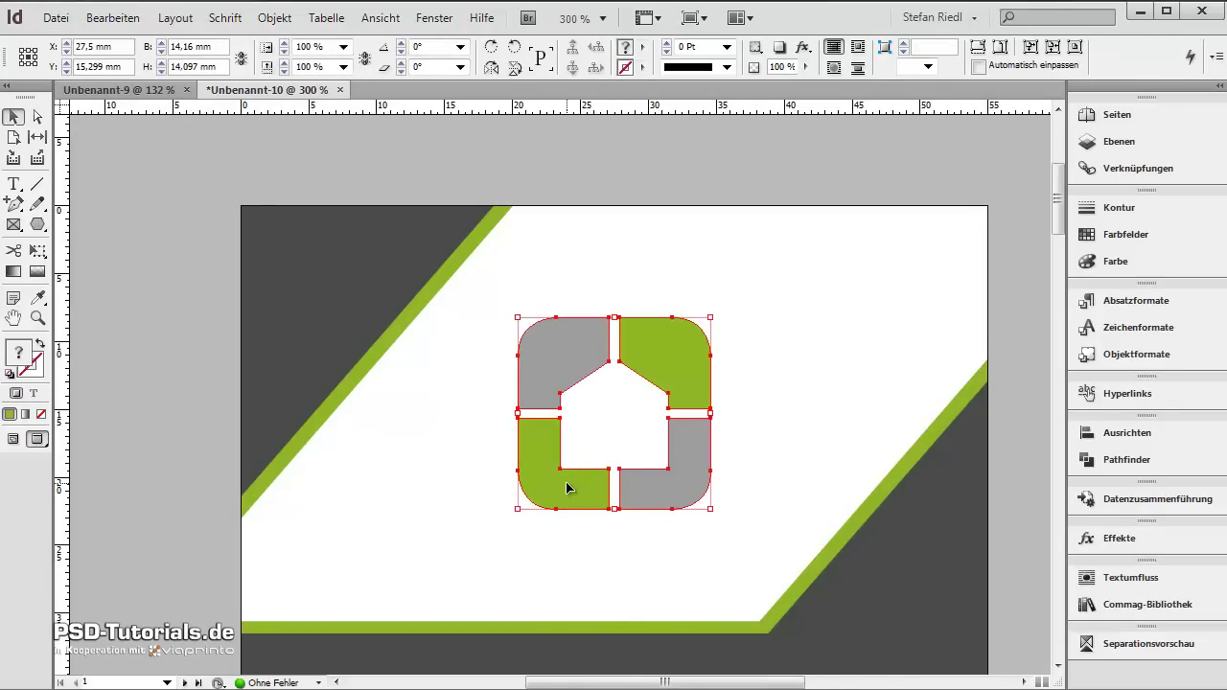
right_click(567, 487)
left_click(614, 652)
left_click(747, 412)
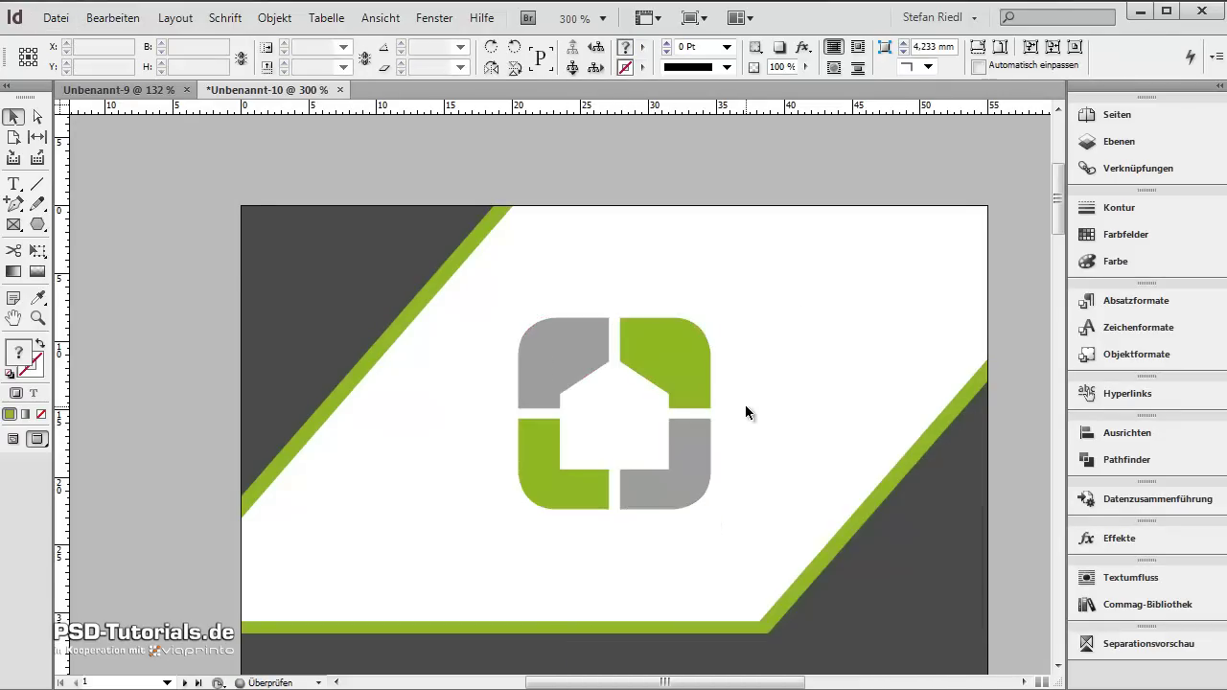
key("ctrl+0")
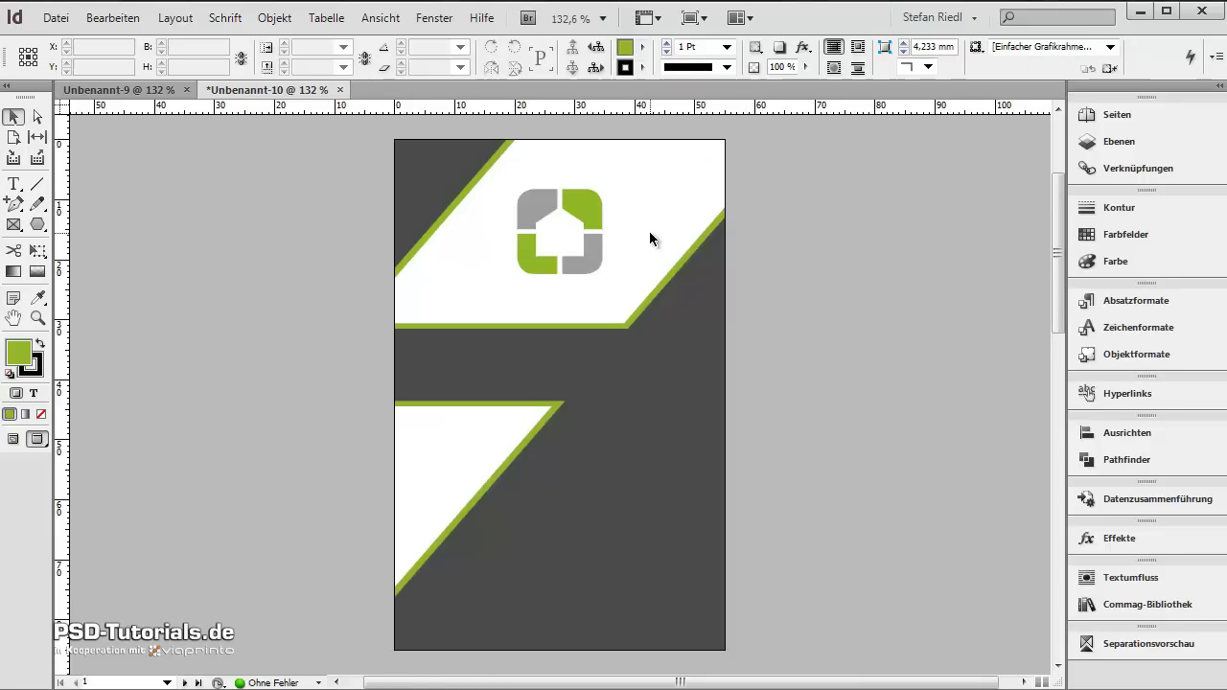
left_click_drag(640, 222, 562, 204)
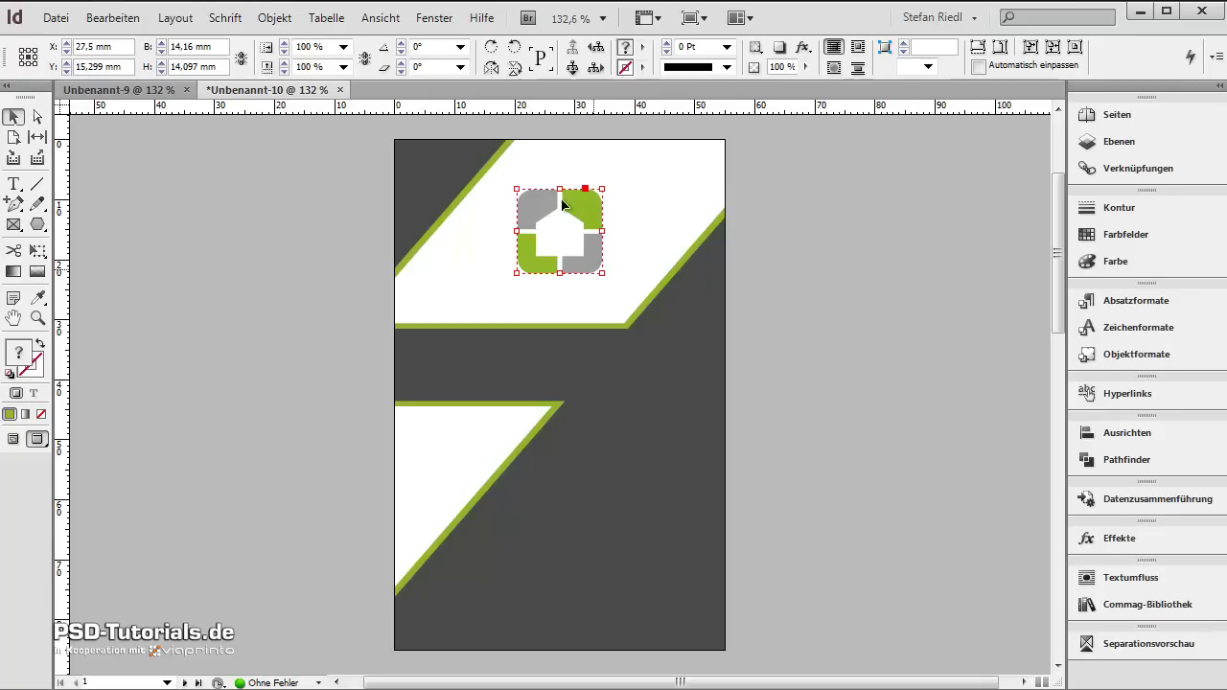
left_click(630, 229)
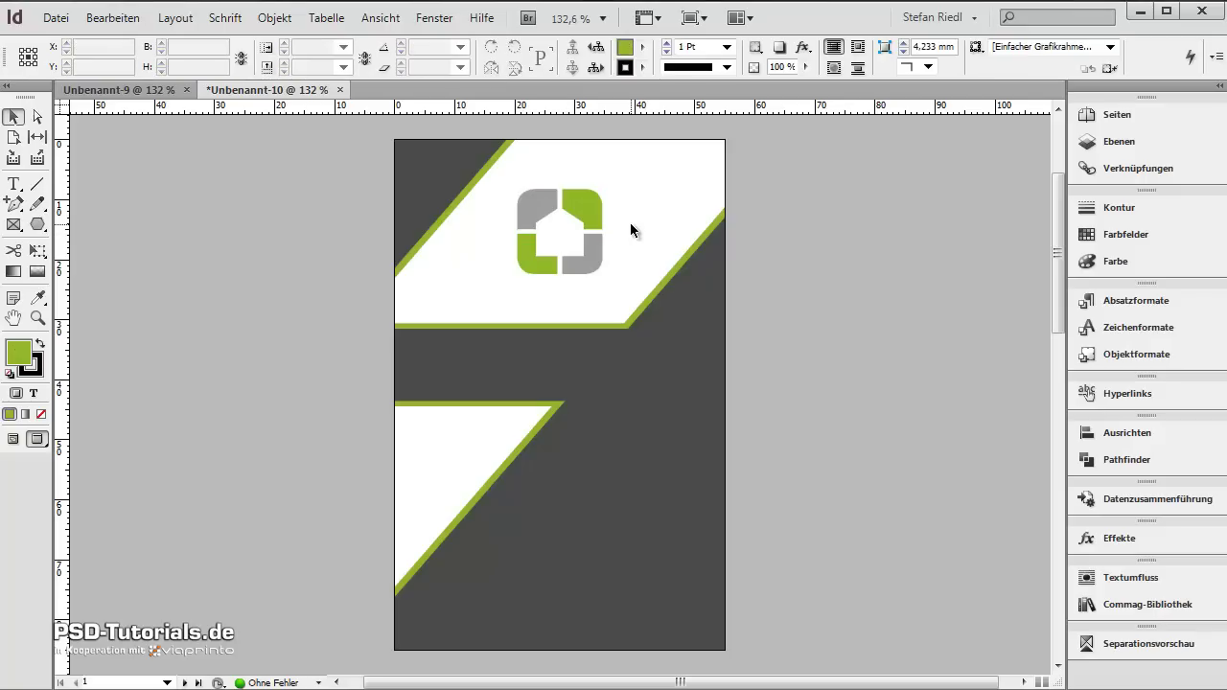
Create a text frame above the card reading "hausfiktiv" and "das architekturbüro" on two lines in Akko Rounded Pro Thin
scroll(630, 222, "up", 1)
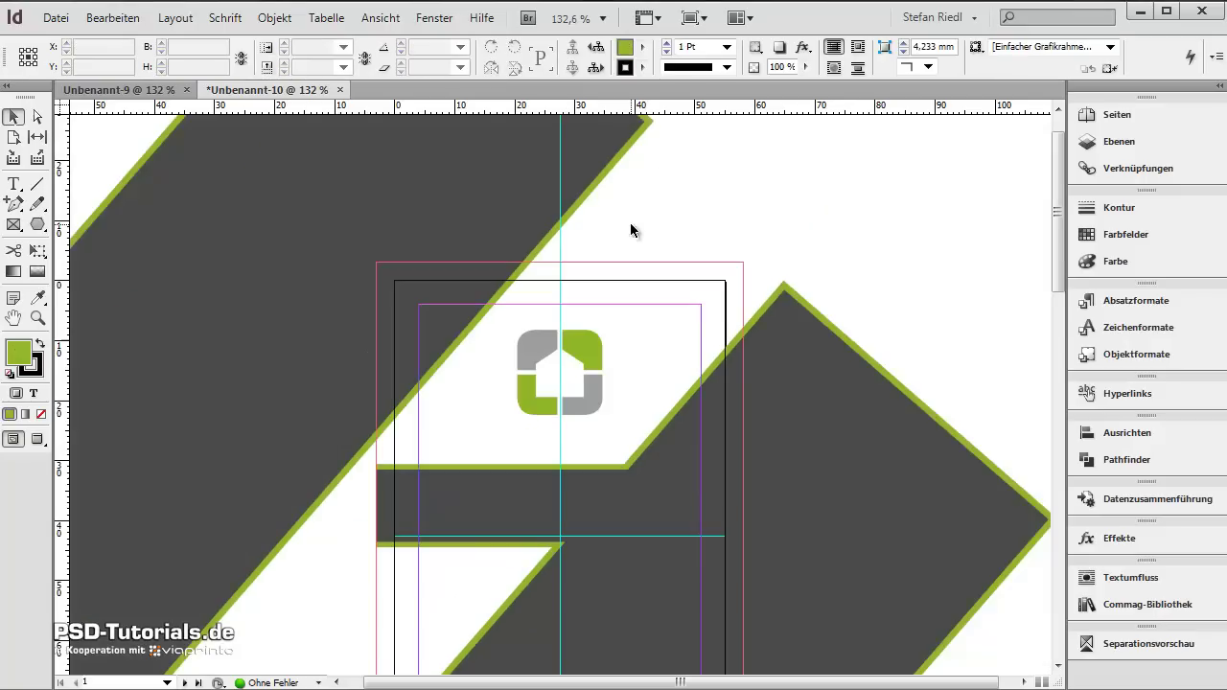
left_click_drag(821, 225, 761, 272)
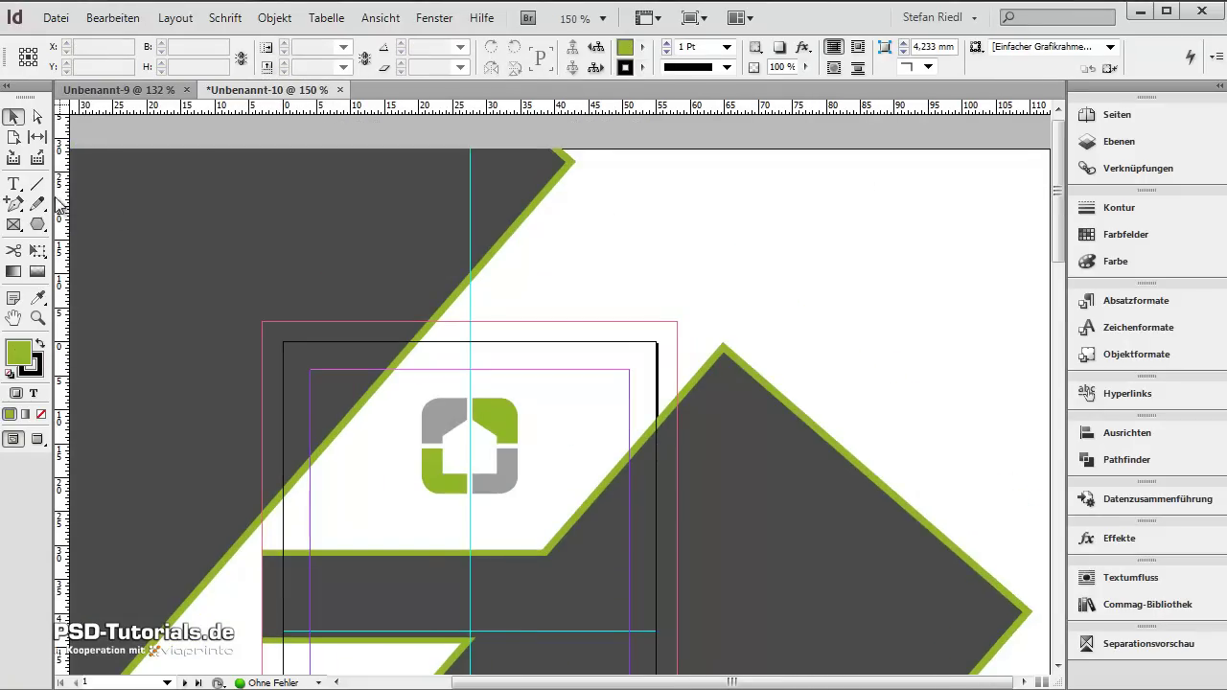
key("t")
left_click_drag(578, 162, 986, 329)
key("ctrl+6")
type("Akko")
key("Tab")
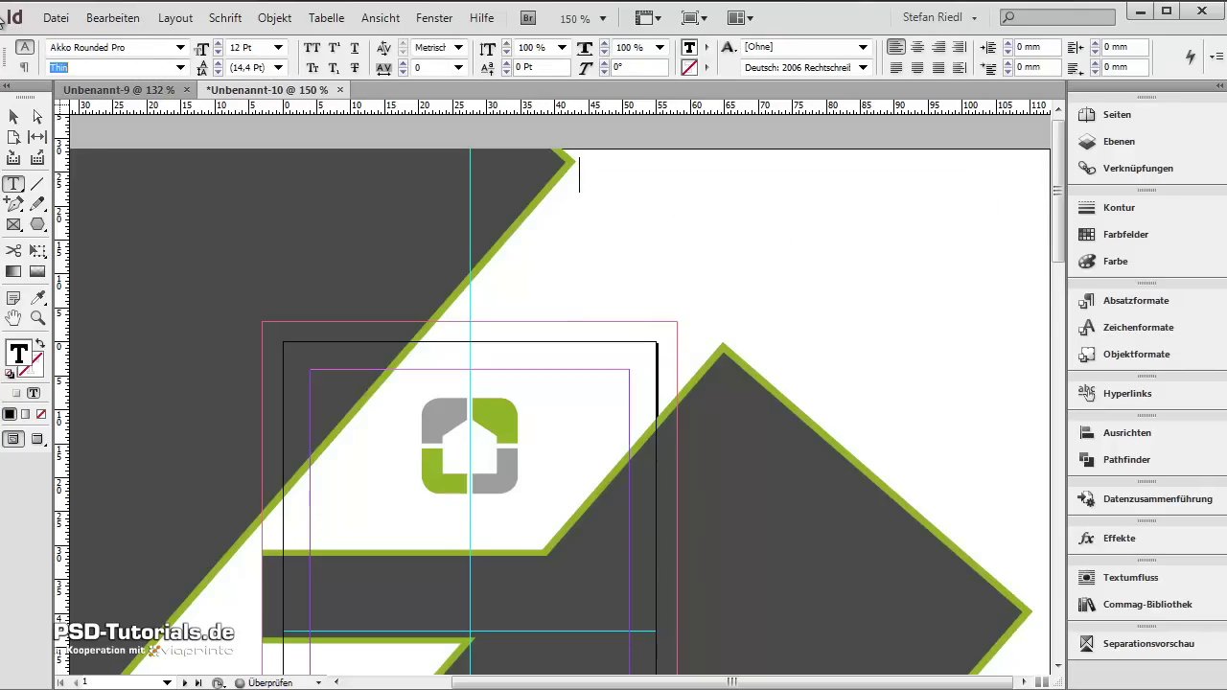
key("Return")
type("hausfiktiv")
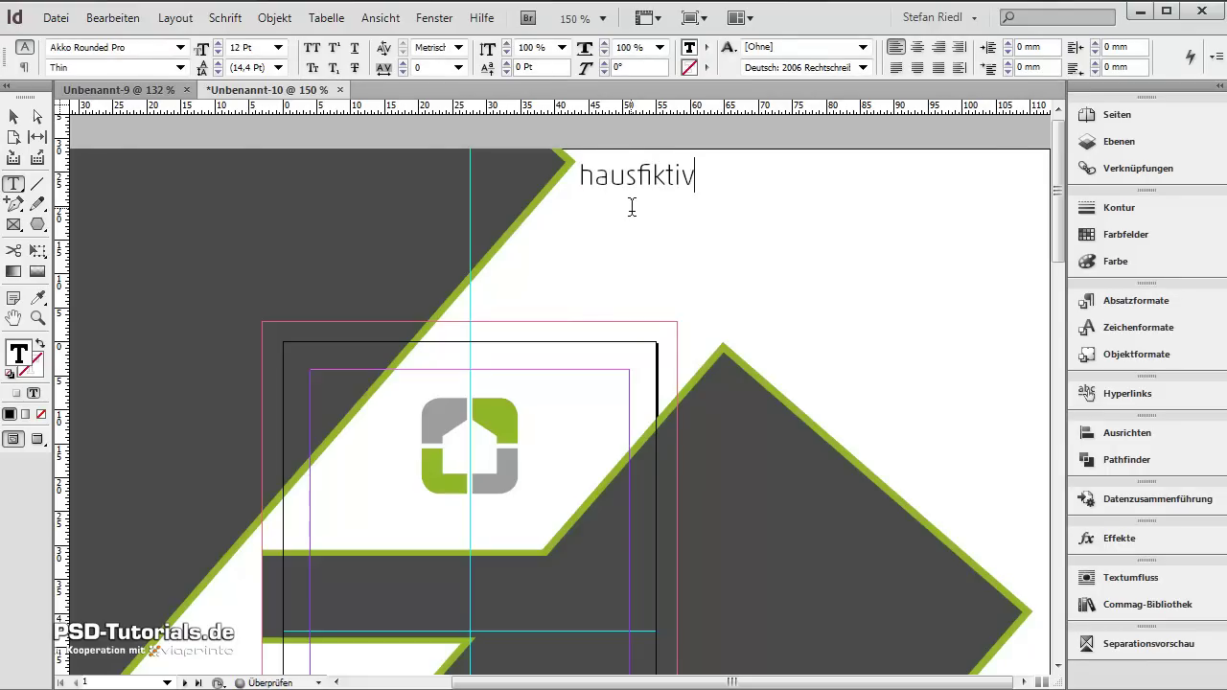
key("Return")
type("das architekturbüro")
Set "hausfiktiv" to 15 pt and "das architekturbüro" to 7,3 pt so both lines match in width, and check them up close
double_click(669, 171)
left_click(245, 47)
key("Return")
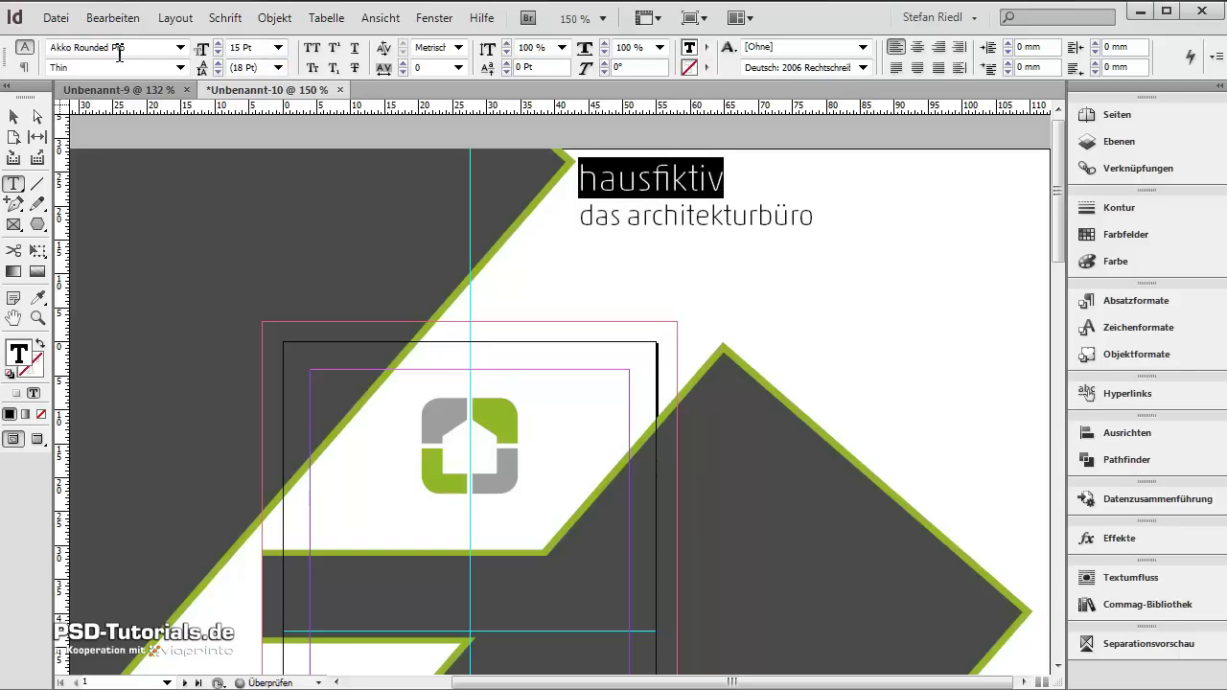
triple_click(706, 227)
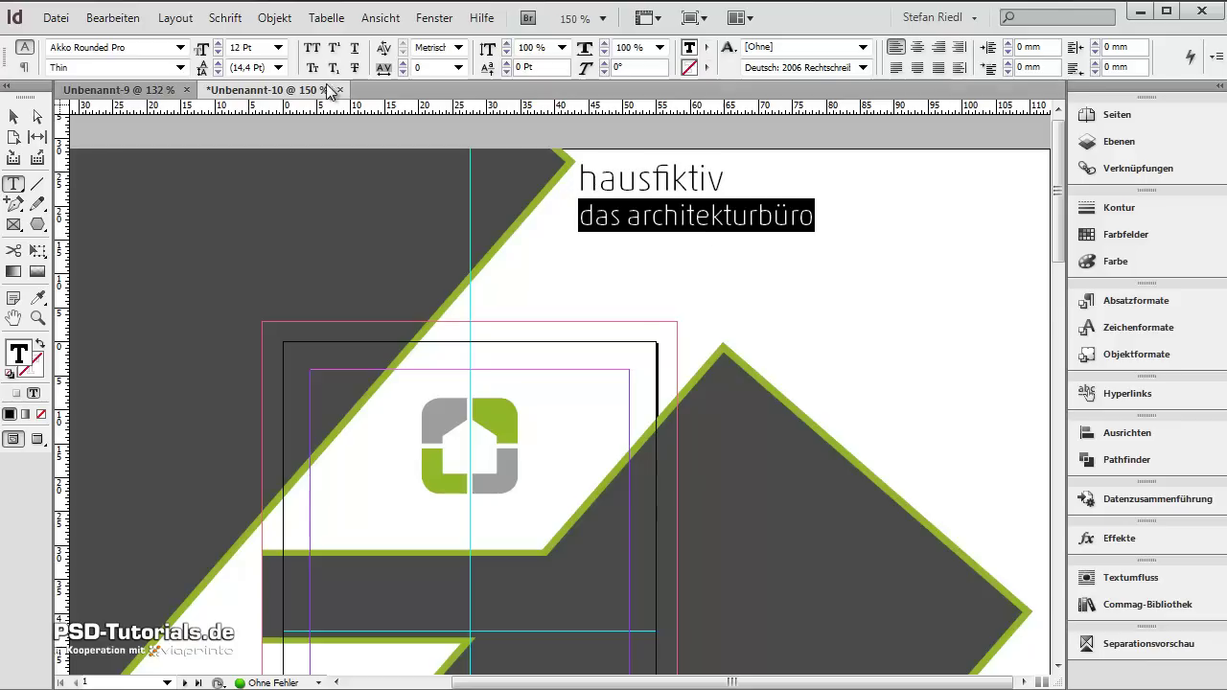
left_click(261, 47)
type("7,3")
key("Return")
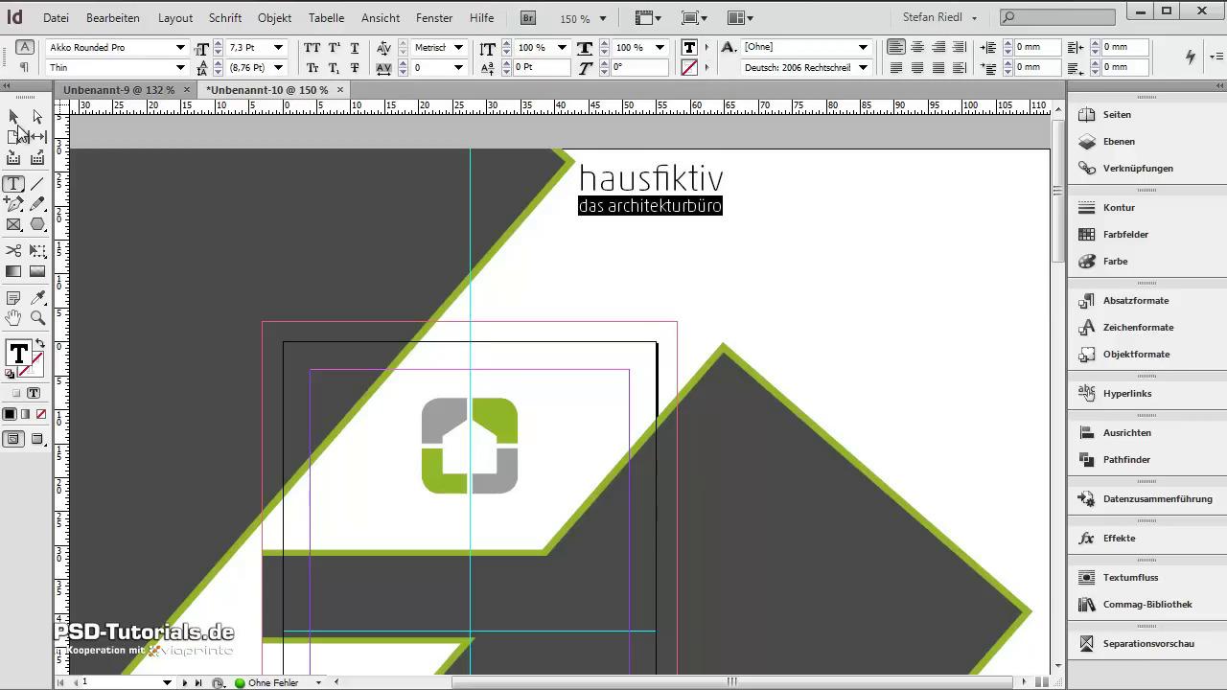
left_click(14, 115)
left_click(671, 142)
scroll(671, 144, "up", 4)
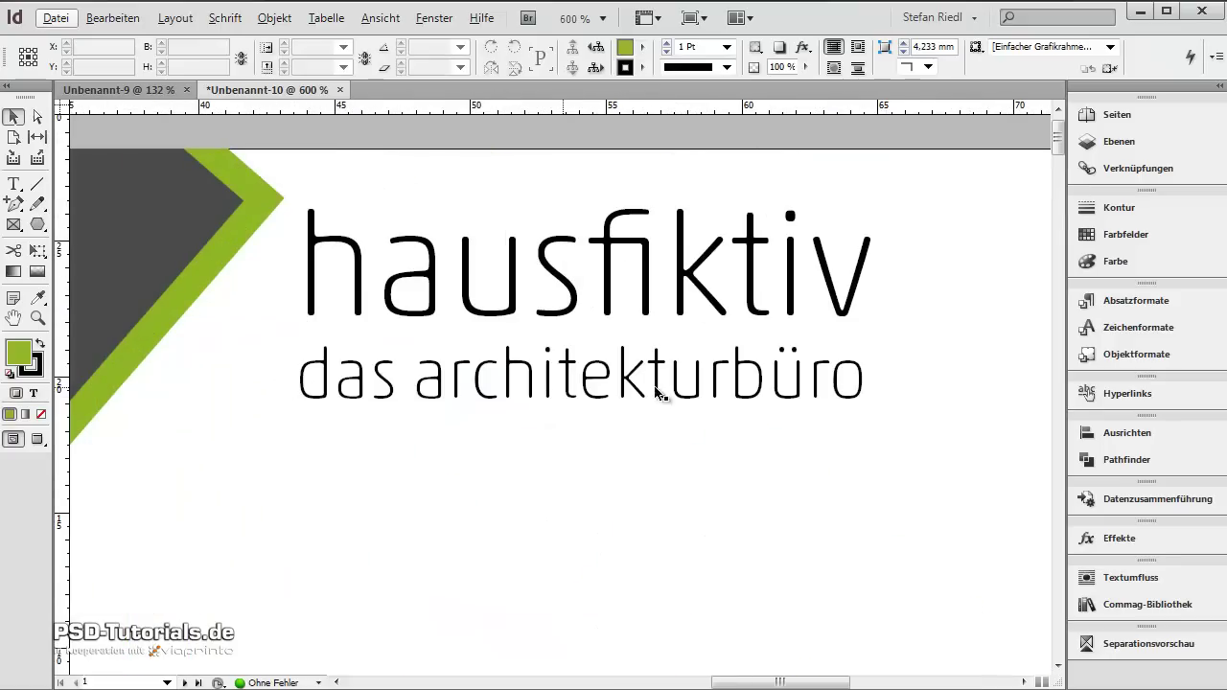
scroll(604, 336, "down", 1)
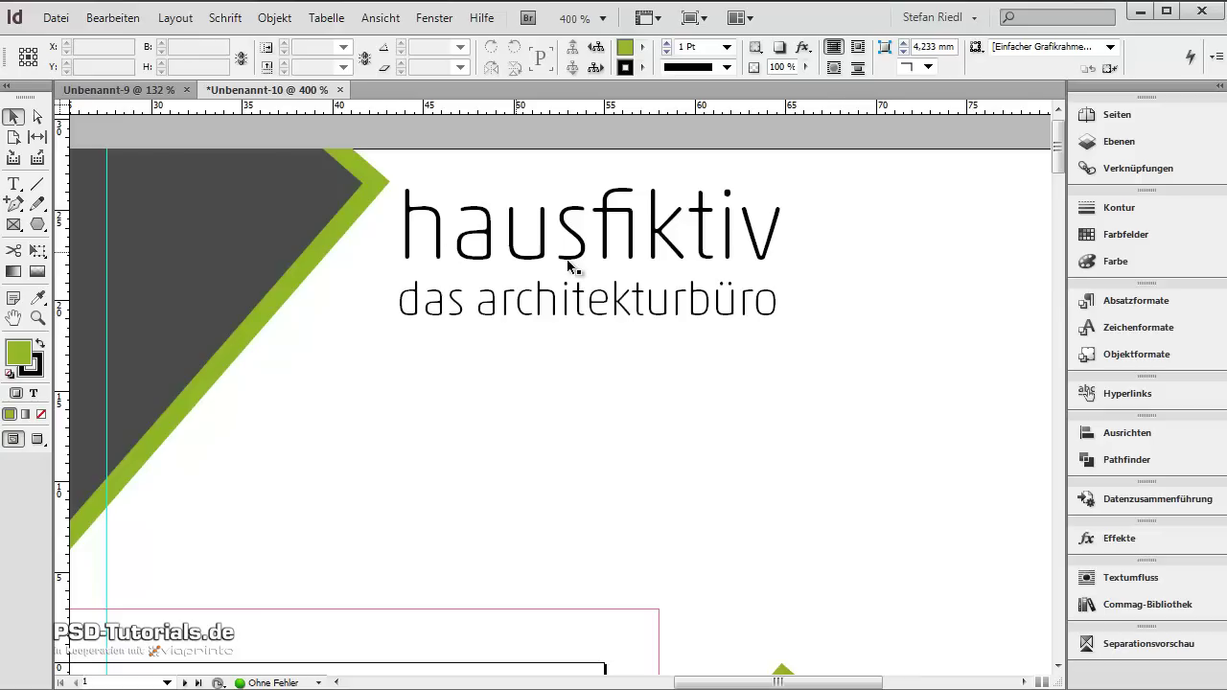
scroll(568, 259, "down", 3)
Move the lettering frame onto the dark band, fit its width to the 47 mm between the margins and its height to the text
left_click(690, 227)
left_click_drag(690, 208, 392, 611)
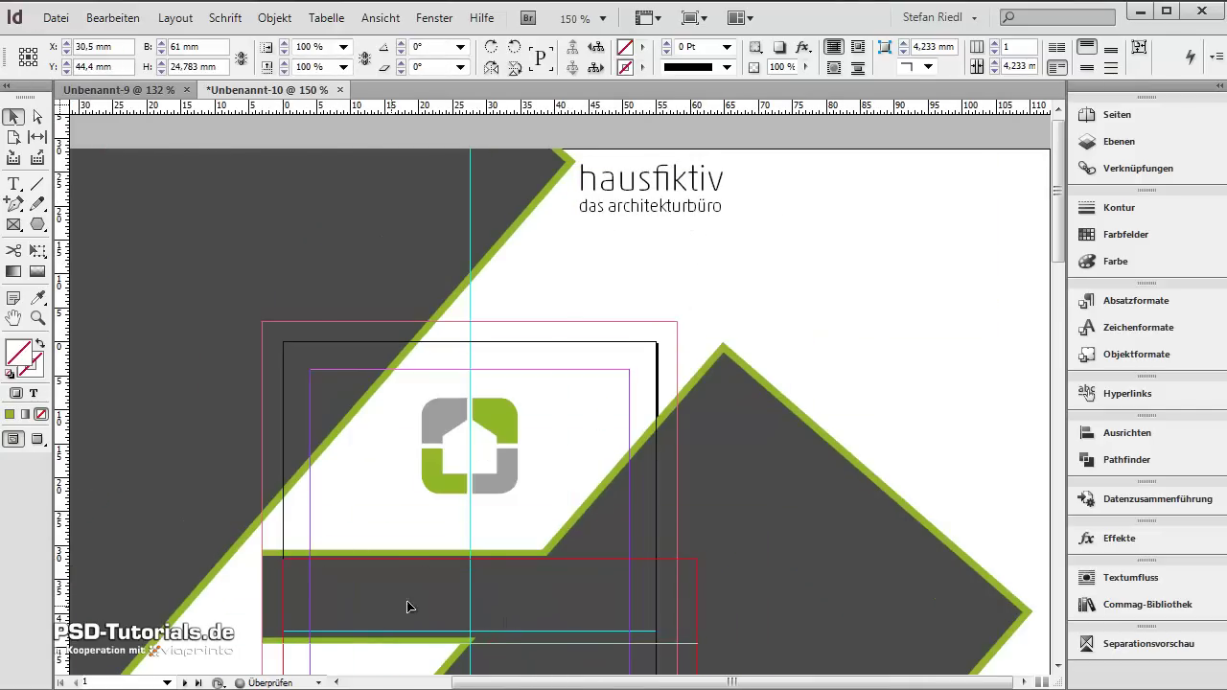
scroll(460, 589, "down", 3)
left_click_drag(696, 459, 629, 459)
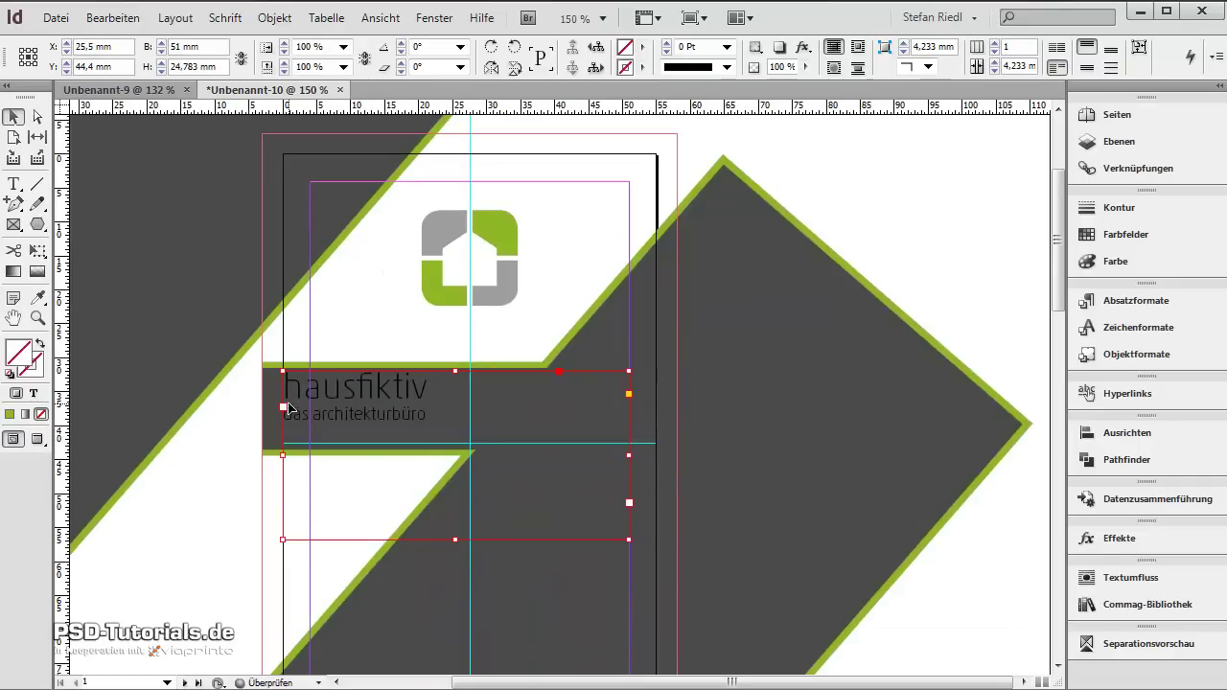
left_click_drag(283, 453, 313, 449)
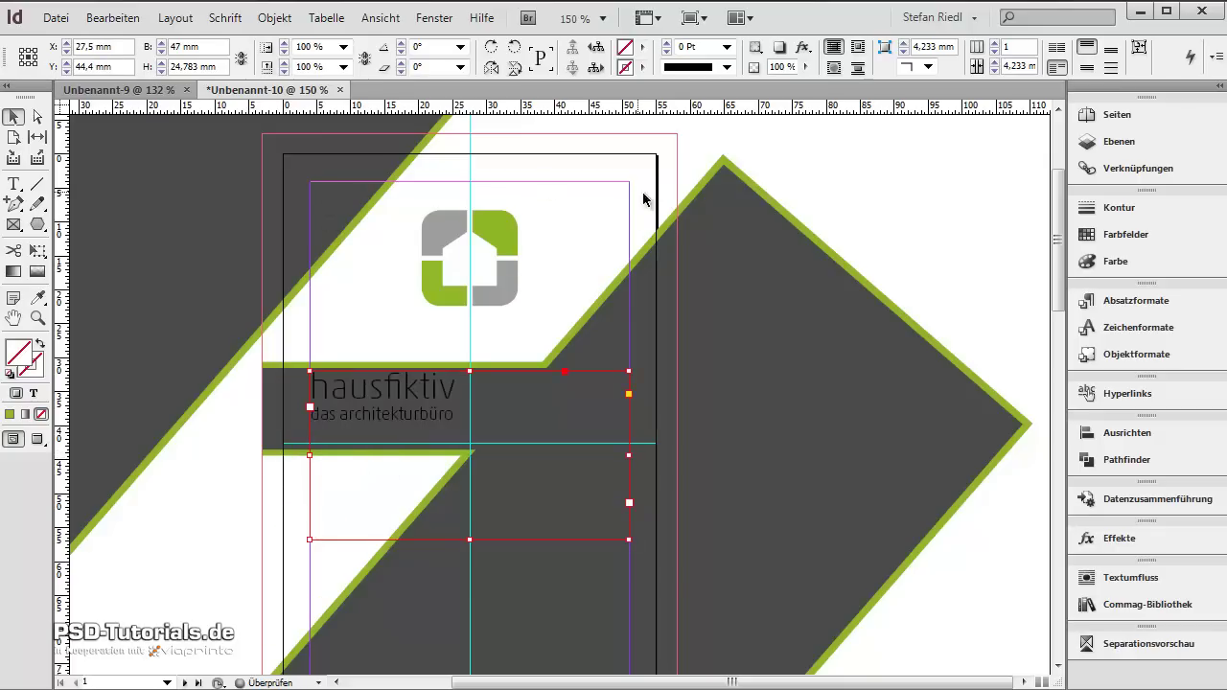
double_click(470, 543)
Centre both lines of the lettering horizontally within their text frame
key("ctrl+plus")
key("ctrl+plus")
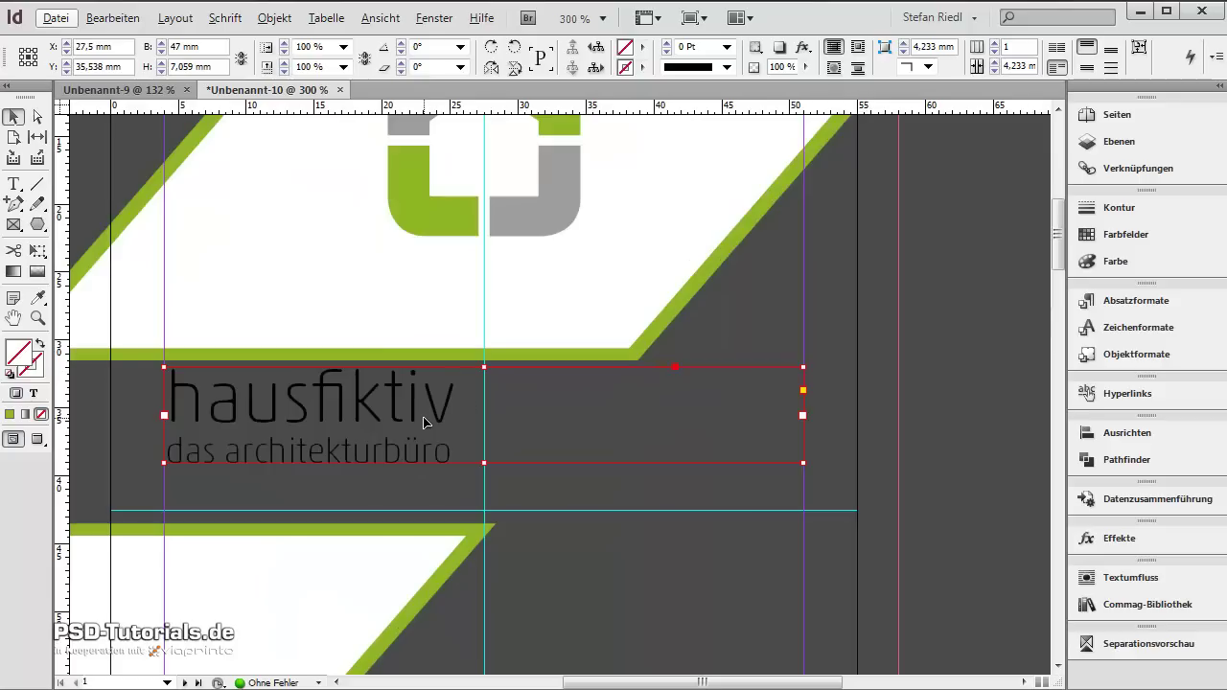
double_click(424, 403)
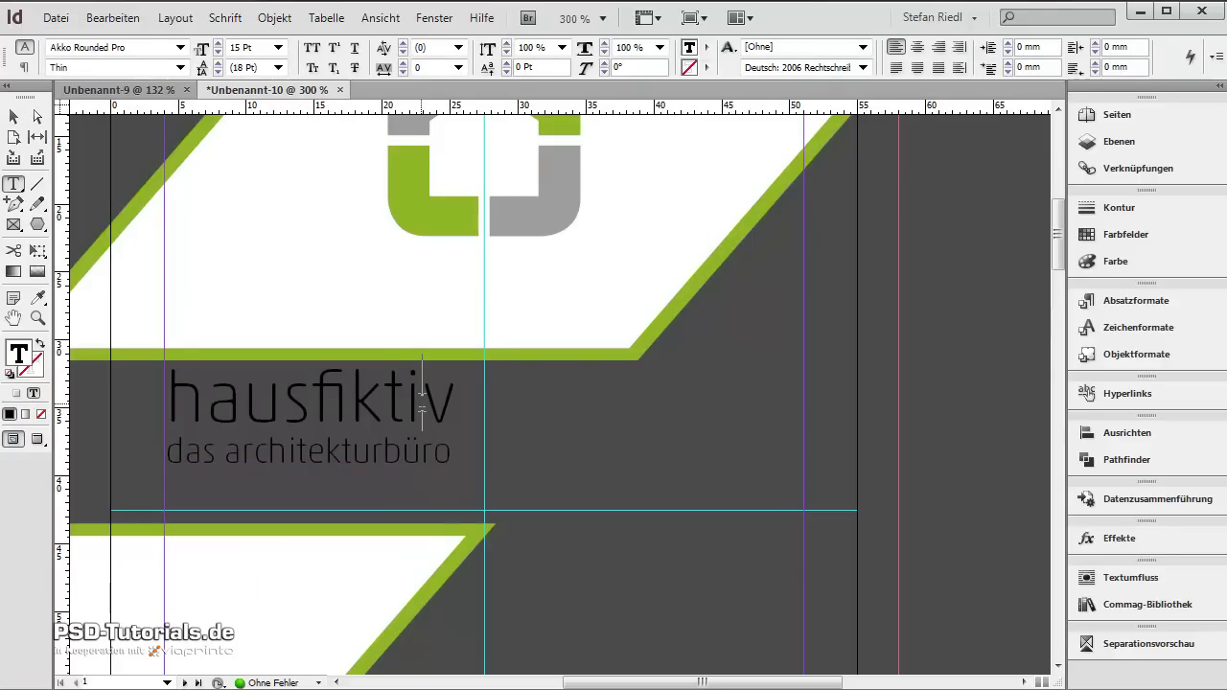
key("ctrl+a")
left_click(917, 46)
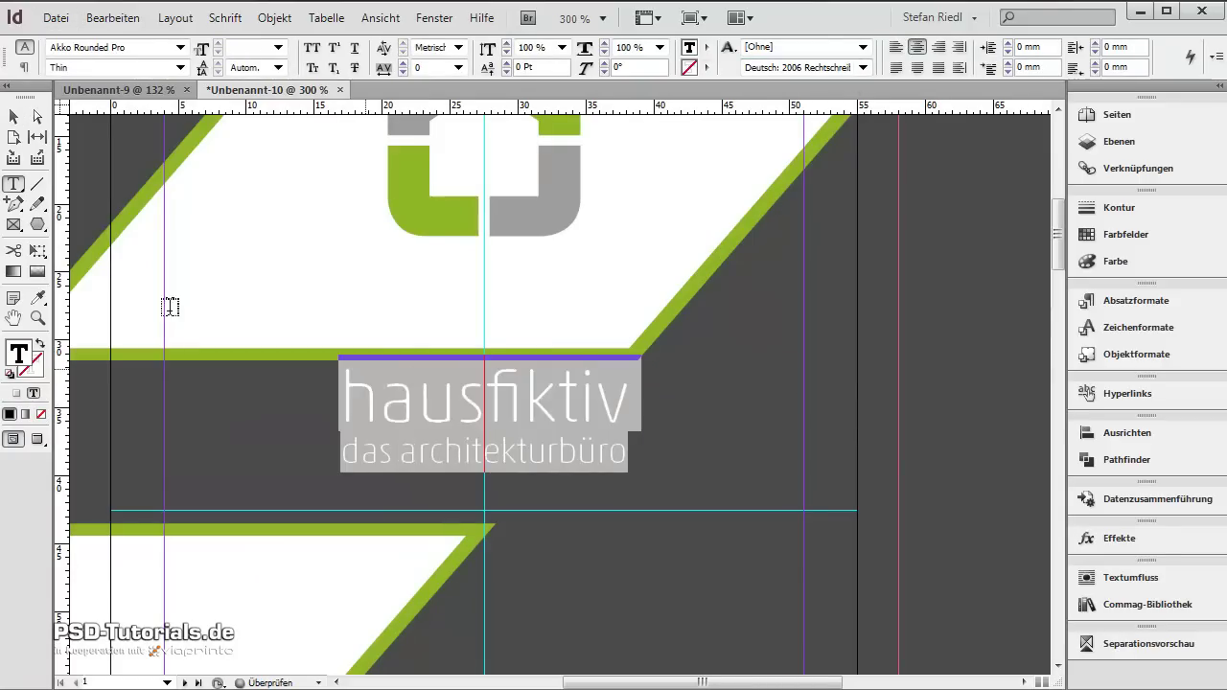
Align the lettering frame vertically to the centre of the dark horizontal band
left_click(13, 116)
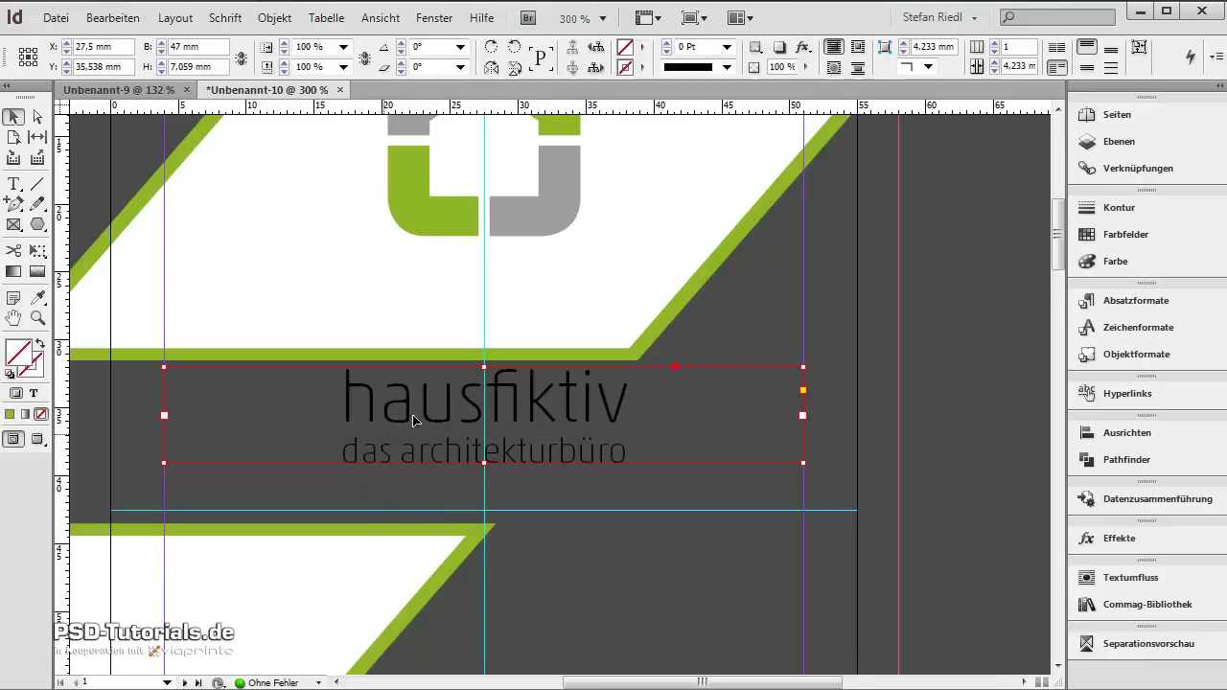
left_click(314, 498, "shift")
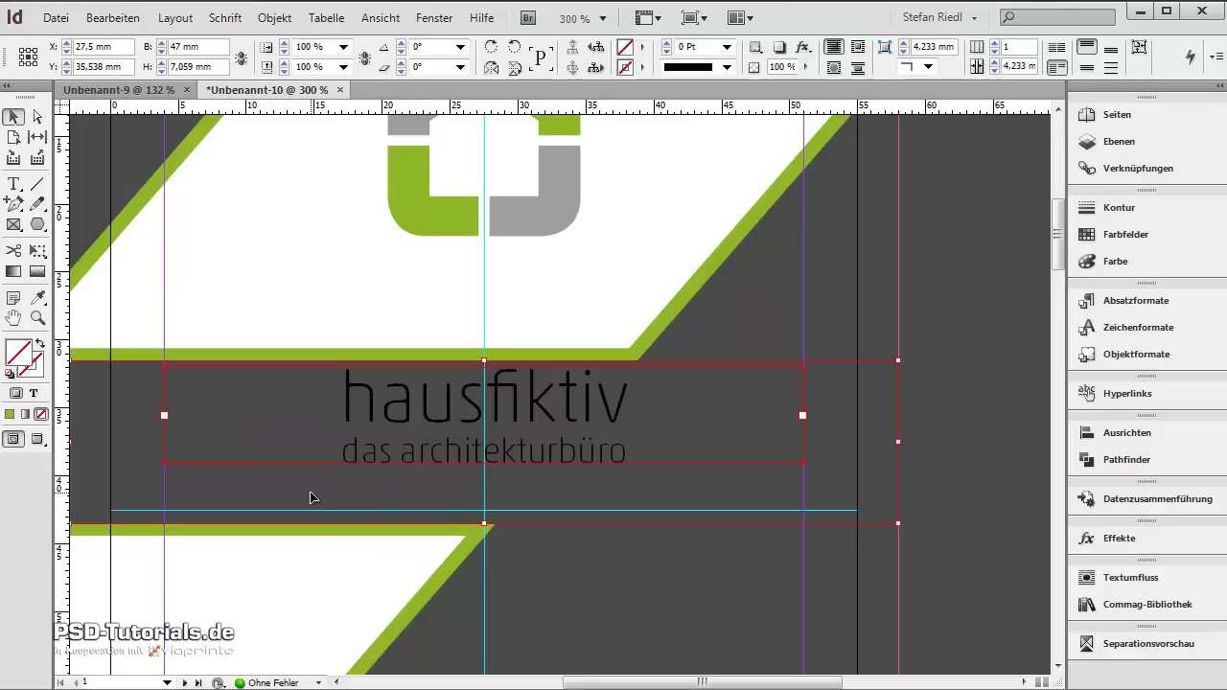
left_click(1146, 434)
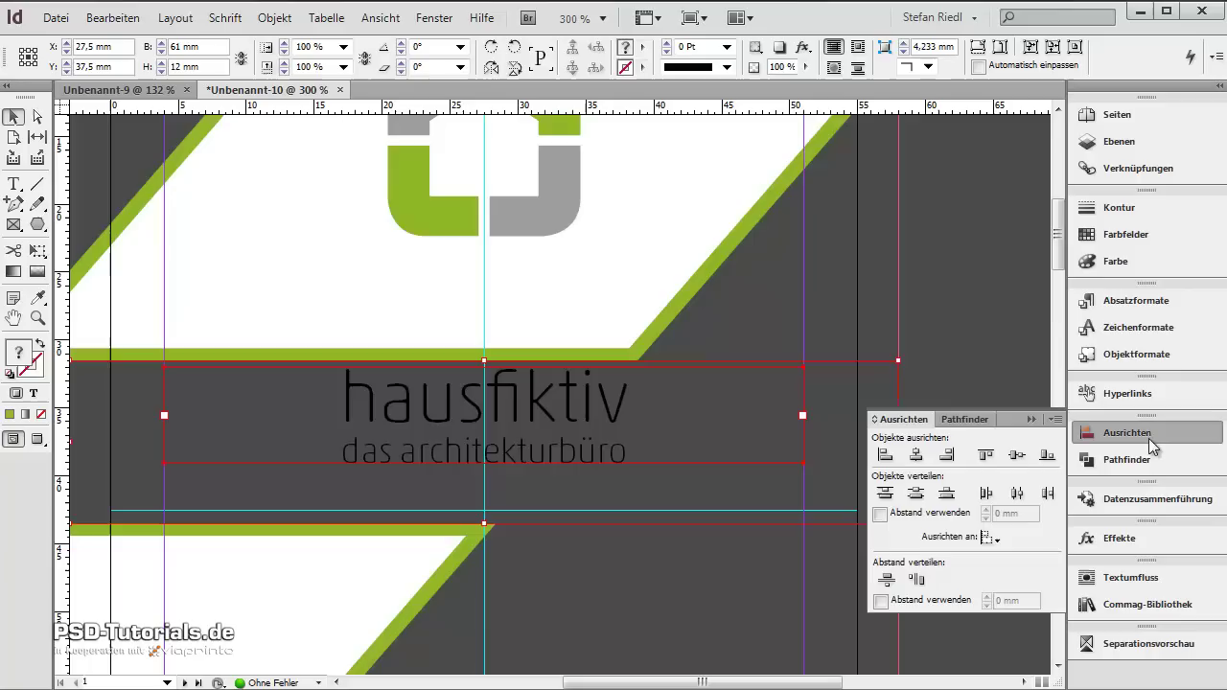
left_click(1017, 456)
left_click(958, 450)
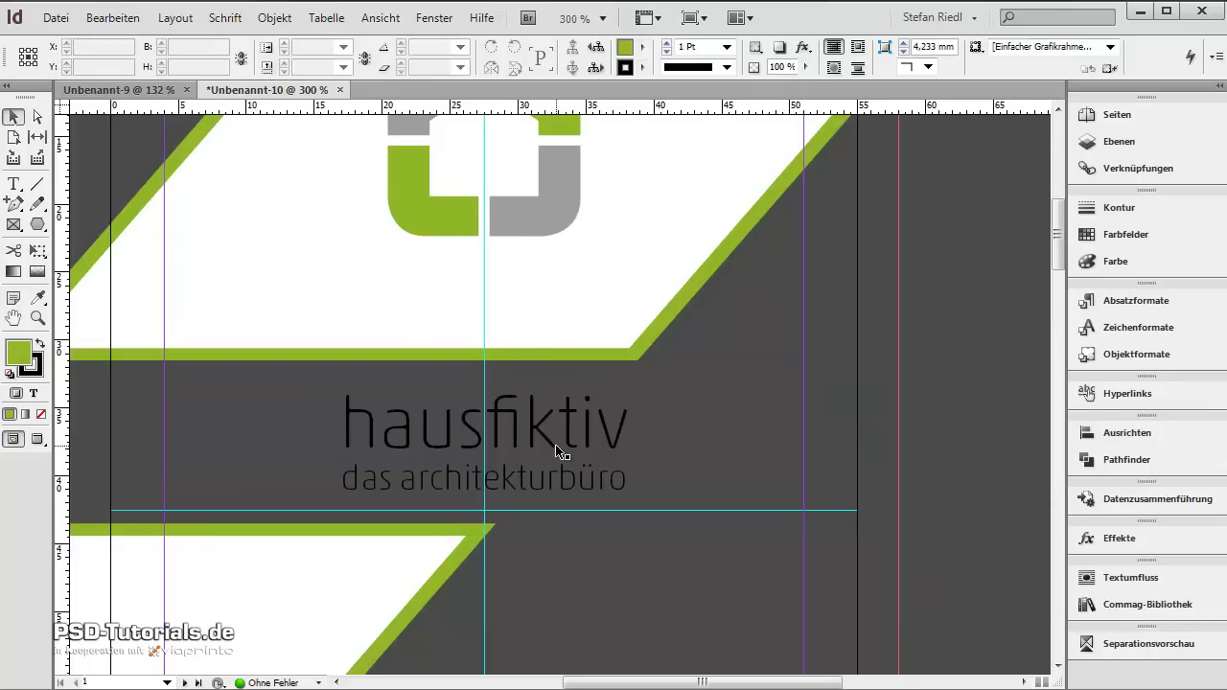
Colour the "haus" part of "hausfiktiv" with the green swatch
left_click(558, 451)
double_click(484, 422)
left_click_drag(484, 422, 348, 447)
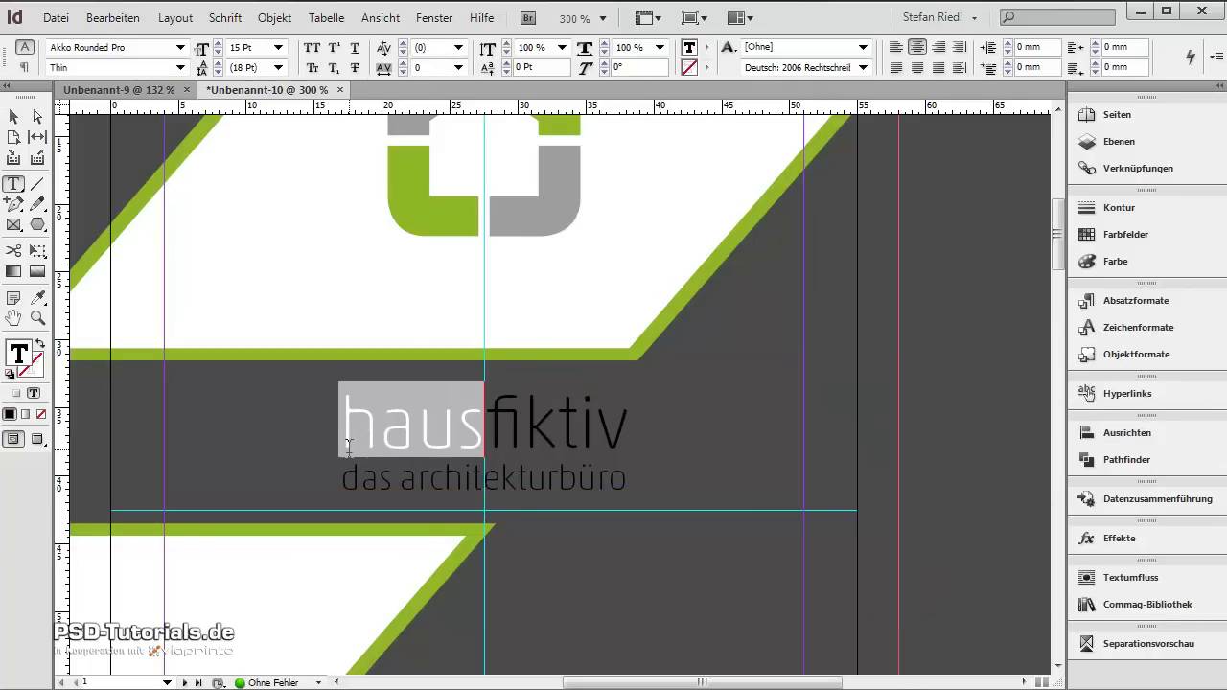
left_click(706, 47)
scroll(771, 242, "down", 2)
left_click(772, 241)
Colour "fiktiv" and "das architekturbüro" with the [Papier] swatch and preview the whole card
key("ctrl+shift+End")
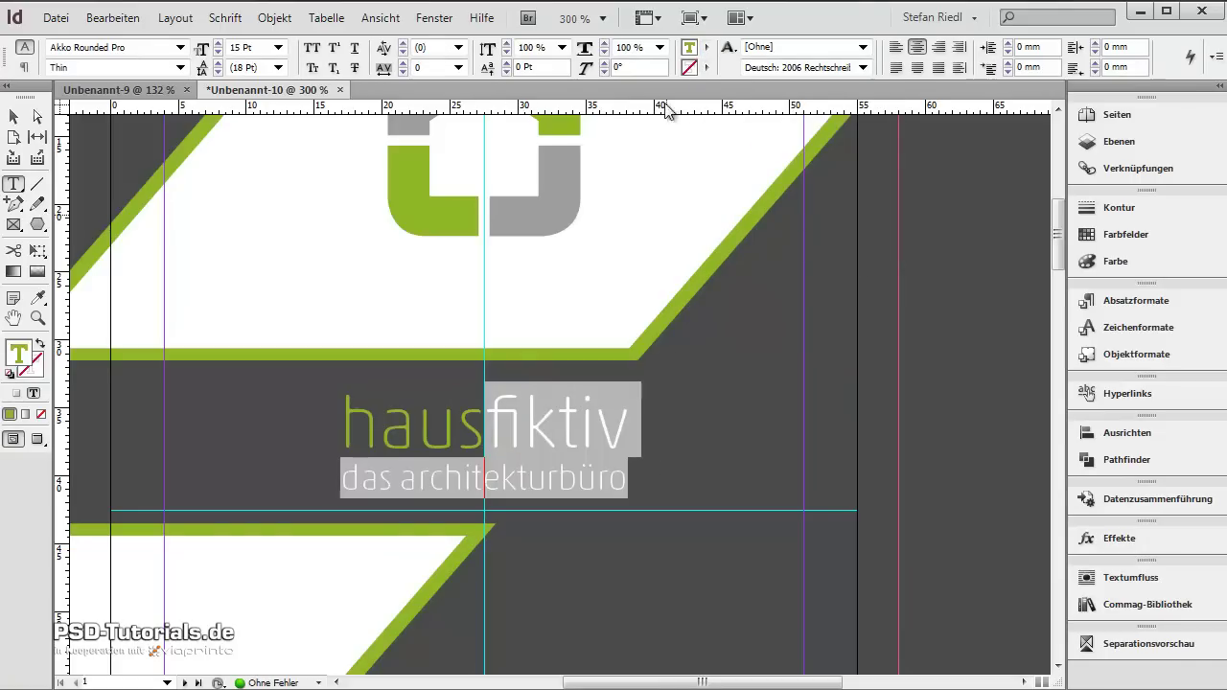
left_click(706, 47)
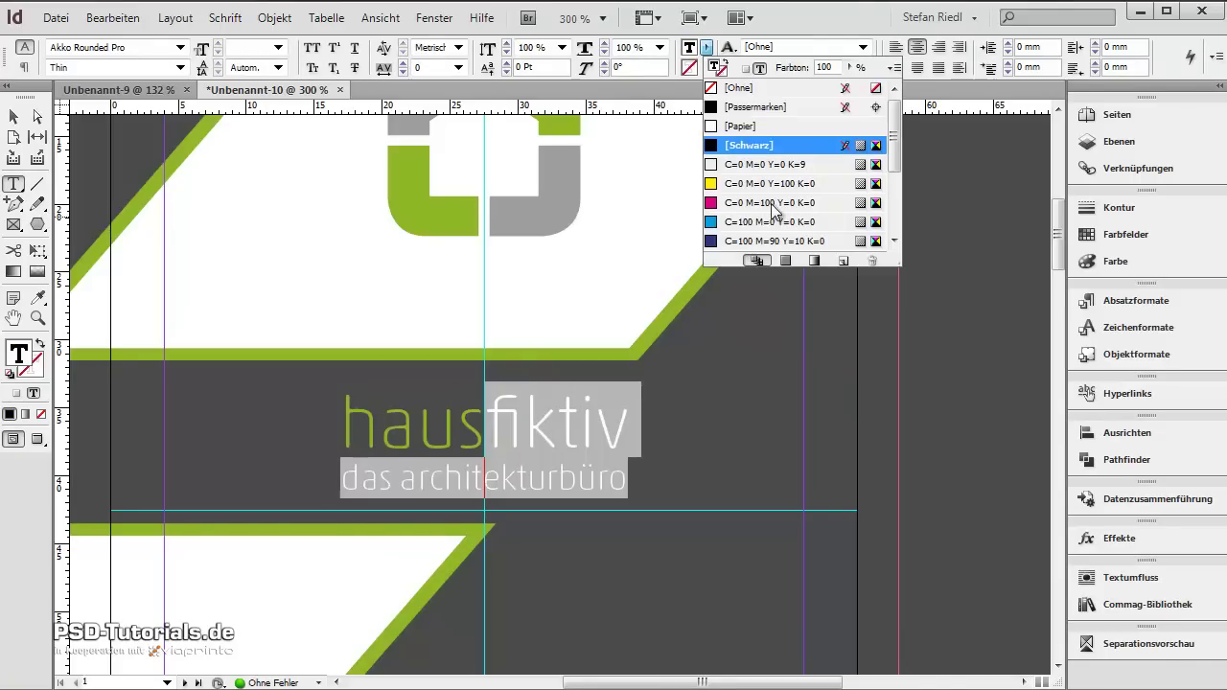
left_click(762, 127)
key("Escape")
key("w")
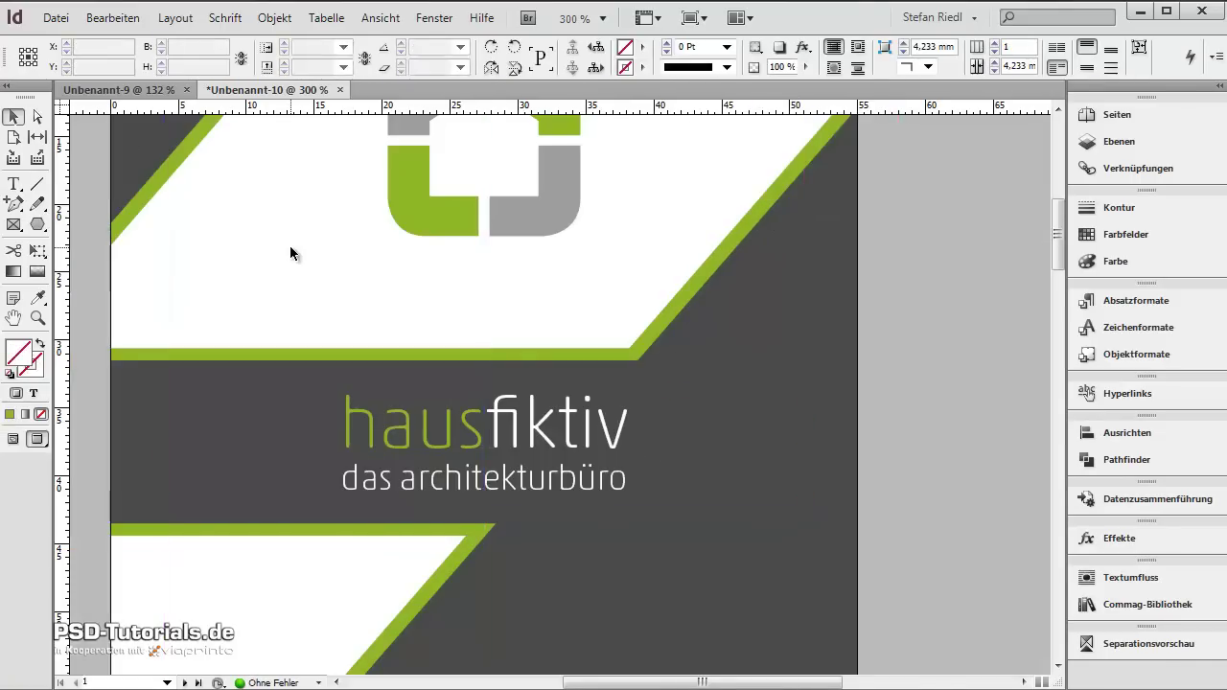
key("ctrl+0")
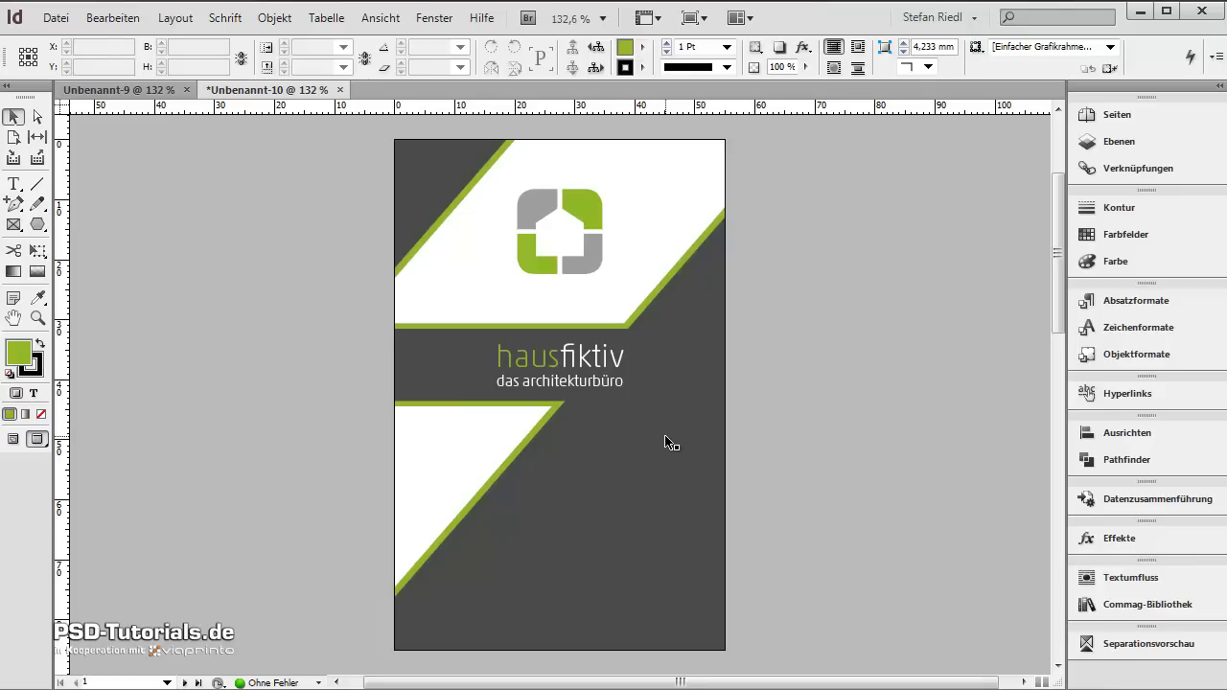
Load circle1.ai, lineal.ai, spitzer.ai and stift.ai from the Icons folder for placing
left_click(55, 18)
left_click(145, 287)
left_click(470, 311)
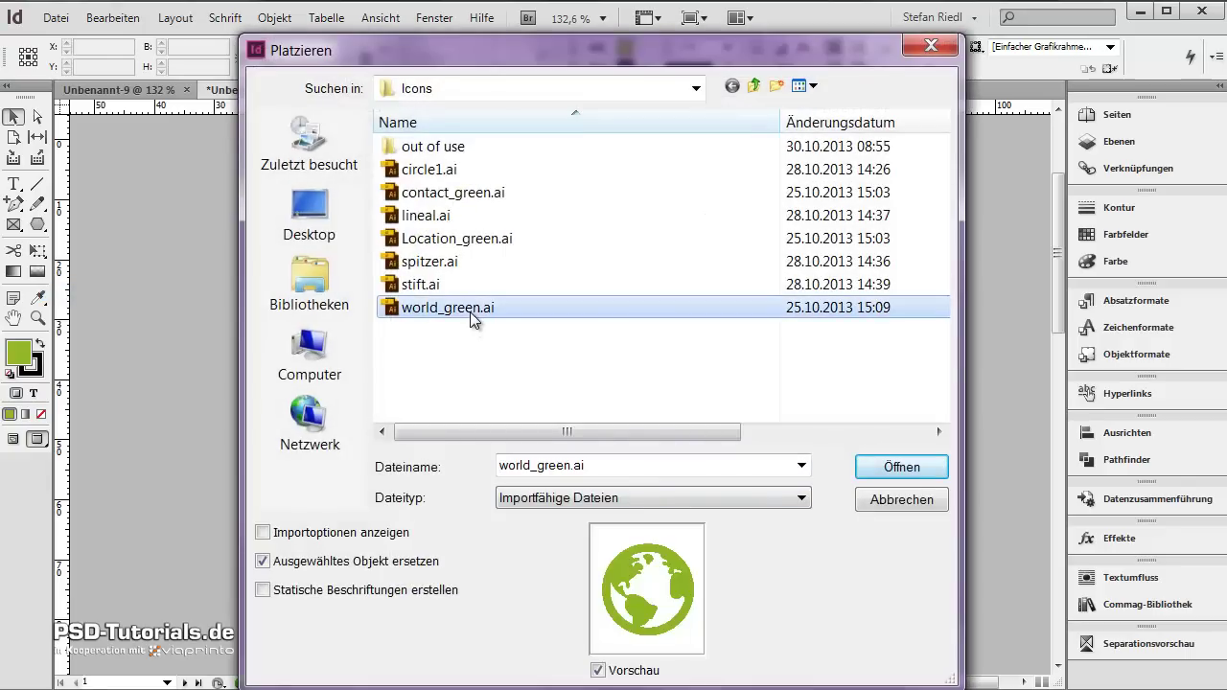
left_click(436, 285)
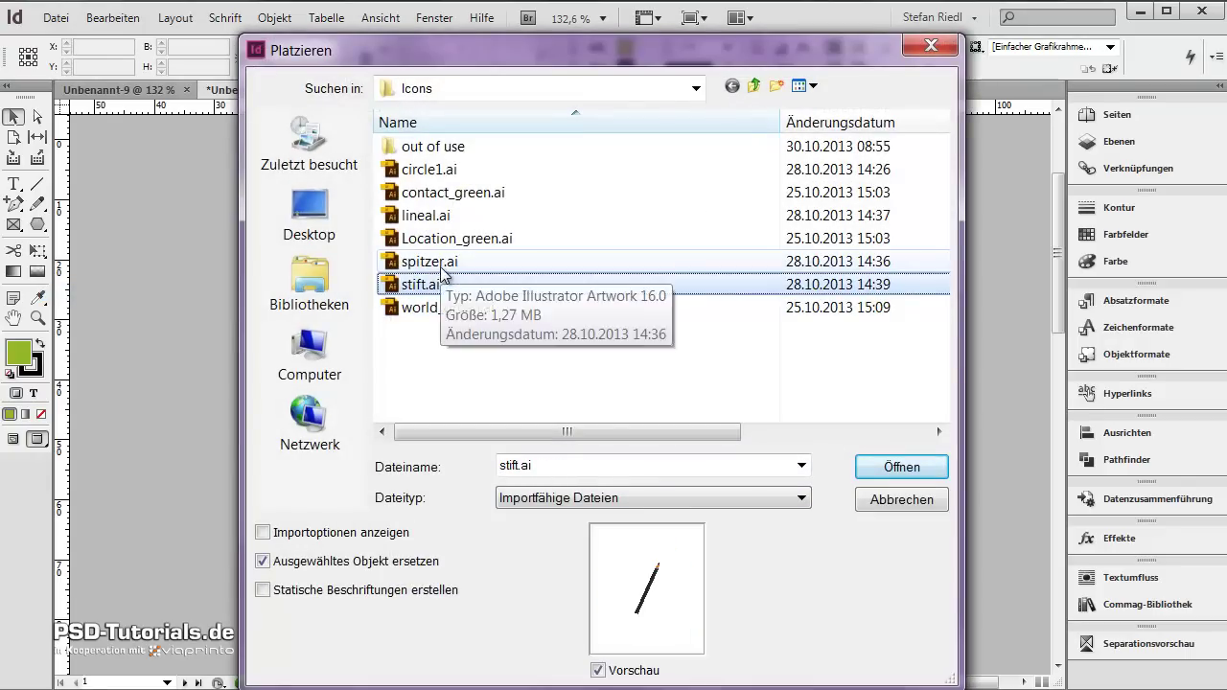
left_click(433, 262, "ctrl")
left_click(431, 216, "ctrl")
left_click(439, 178, "ctrl")
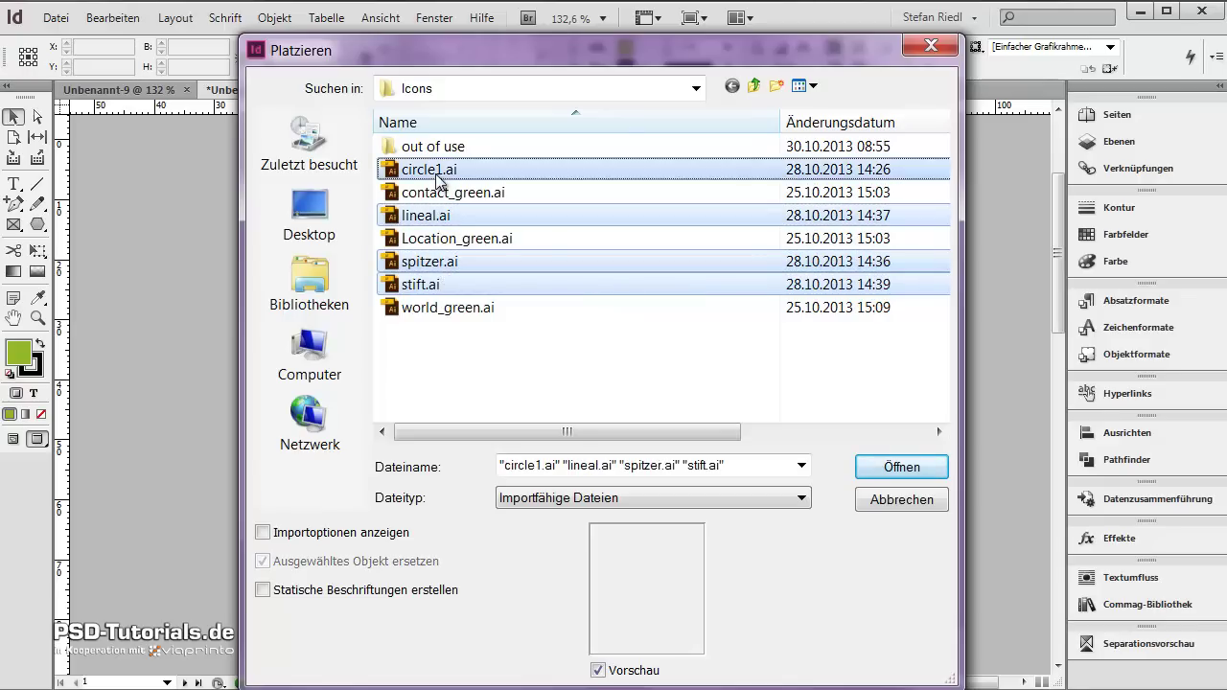
left_click(881, 468)
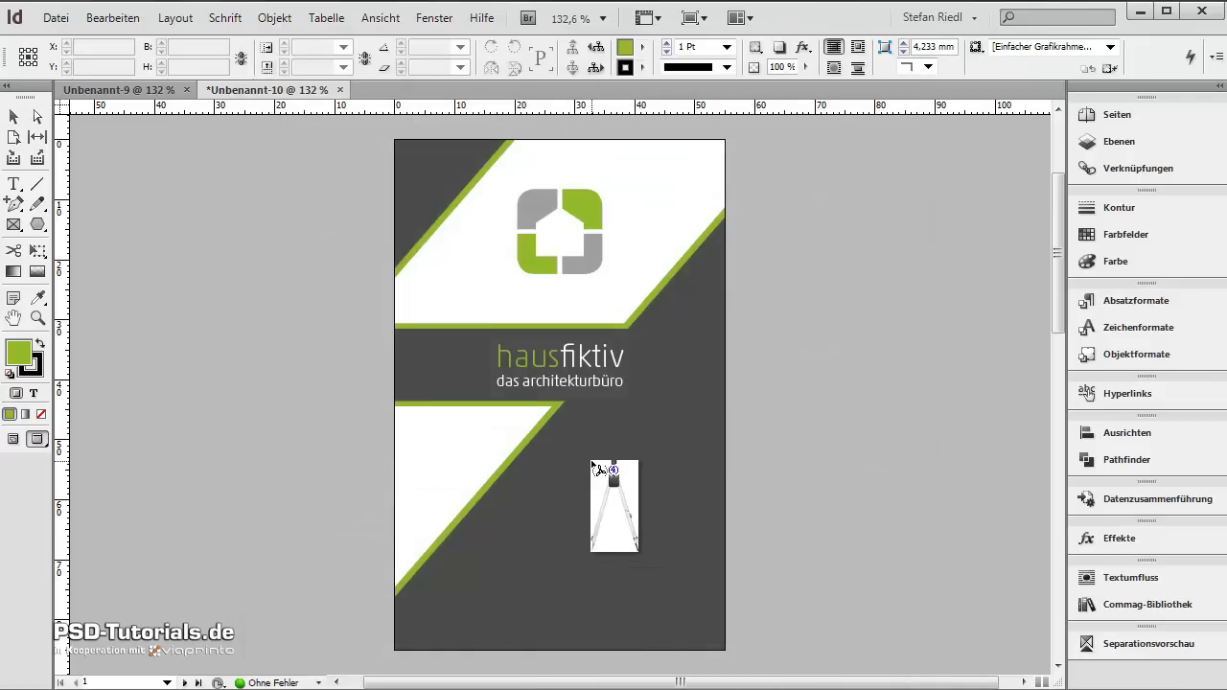
Place the set square about 37 mm wide, then the small sharpener, the pencil and the tall compass on the card's lower dark area
key("Right")
key("Right")
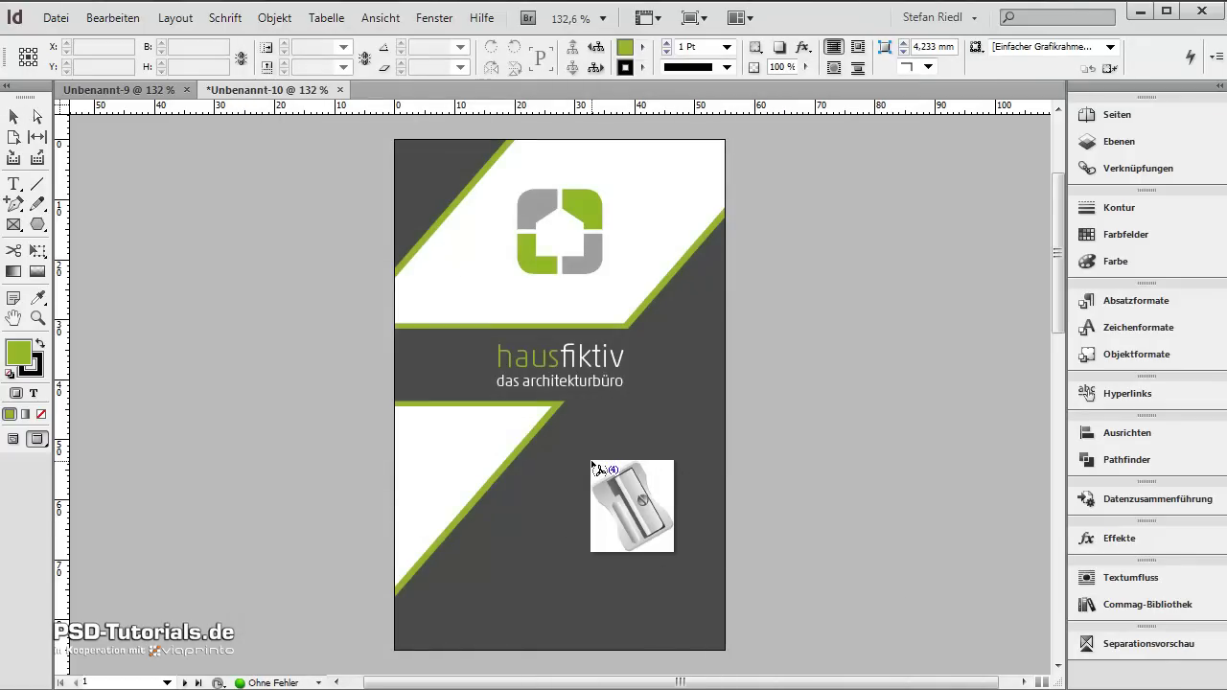
key("Right")
key("Right")
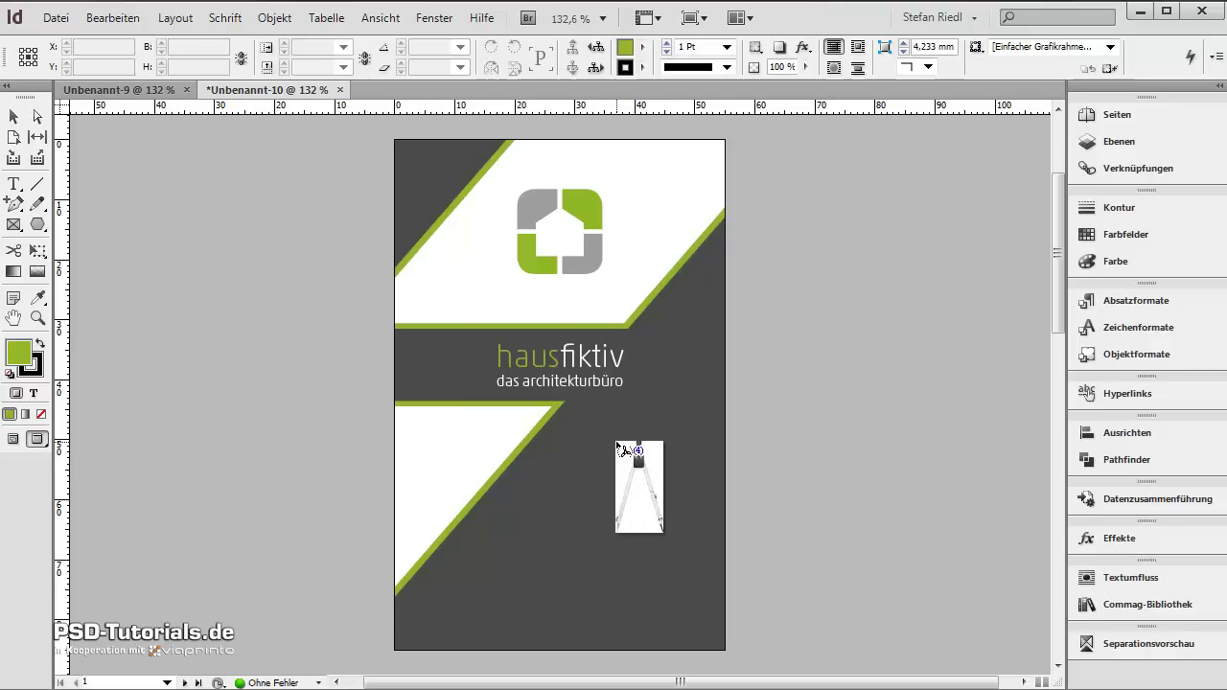
key("Right")
mouse_move(526, 500)
left_mouse_down()
mouse_move(706, 623)
mouse_move(725, 671)
mouse_move(728, 604)
mouse_move(750, 629)
left_mouse_up()
left_click_drag(579, 386, 602, 414)
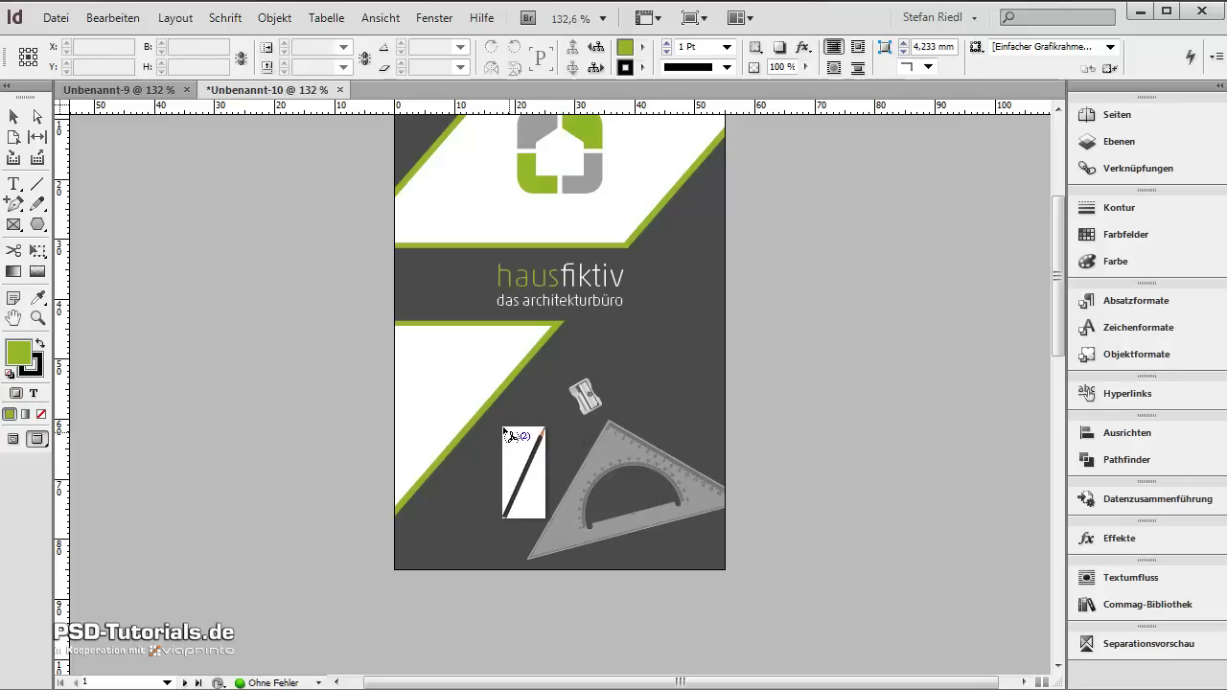
mouse_move(500, 413)
left_mouse_down()
mouse_move(549, 484)
mouse_move(567, 548)
left_mouse_up()
left_click_drag(630, 307, 734, 507)
left_click(821, 466)
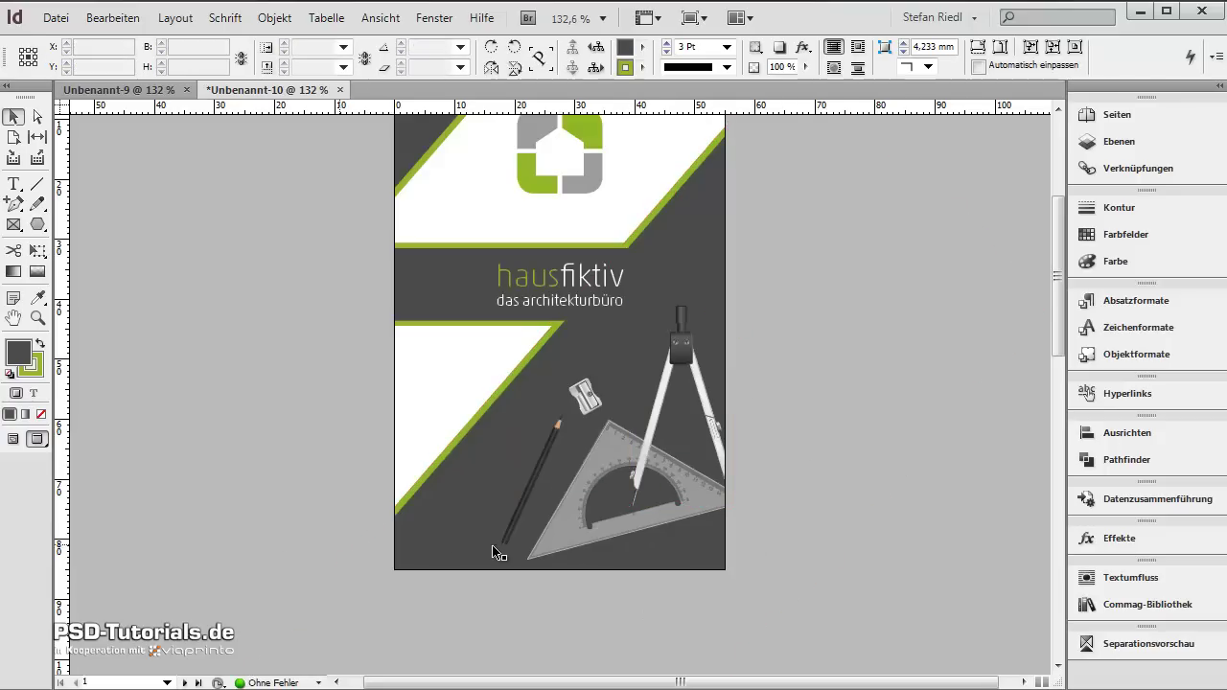
Move the set square down past the card's lower edge and place the pencil beside its left side, also running off the card
scroll(504, 550, "up", 1)
left_click_drag(651, 526, 648, 551)
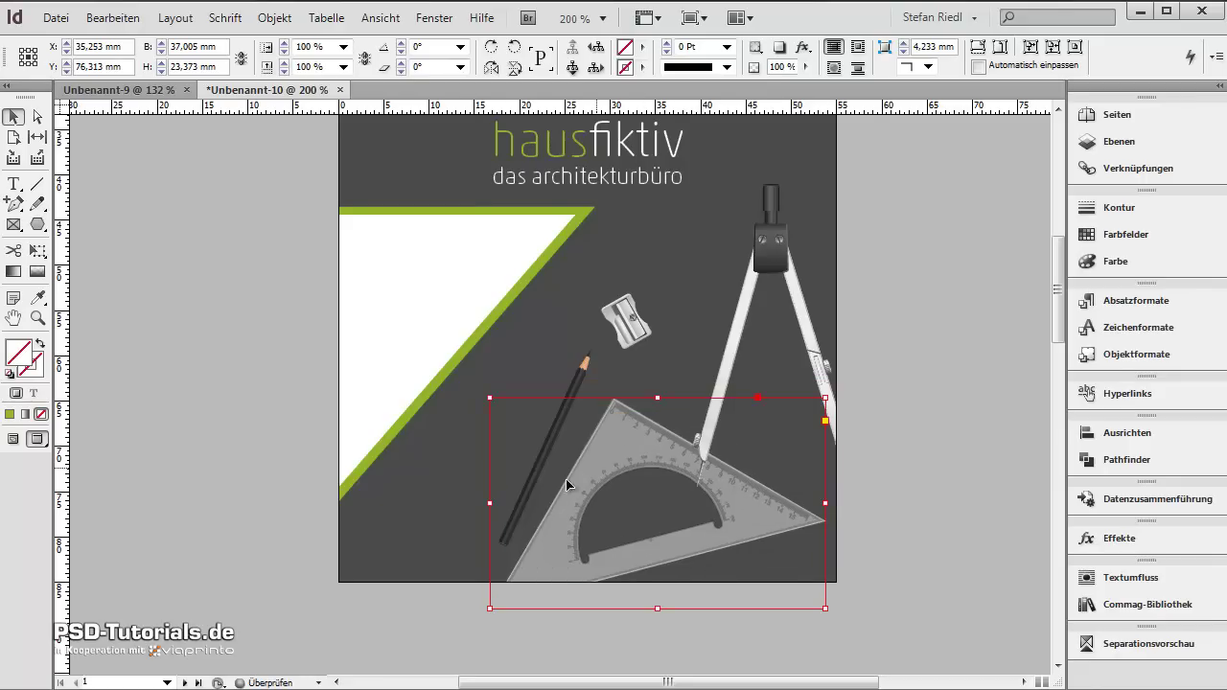
mouse_move(564, 378)
left_mouse_down()
mouse_move(580, 484)
mouse_move(587, 477)
left_mouse_up()
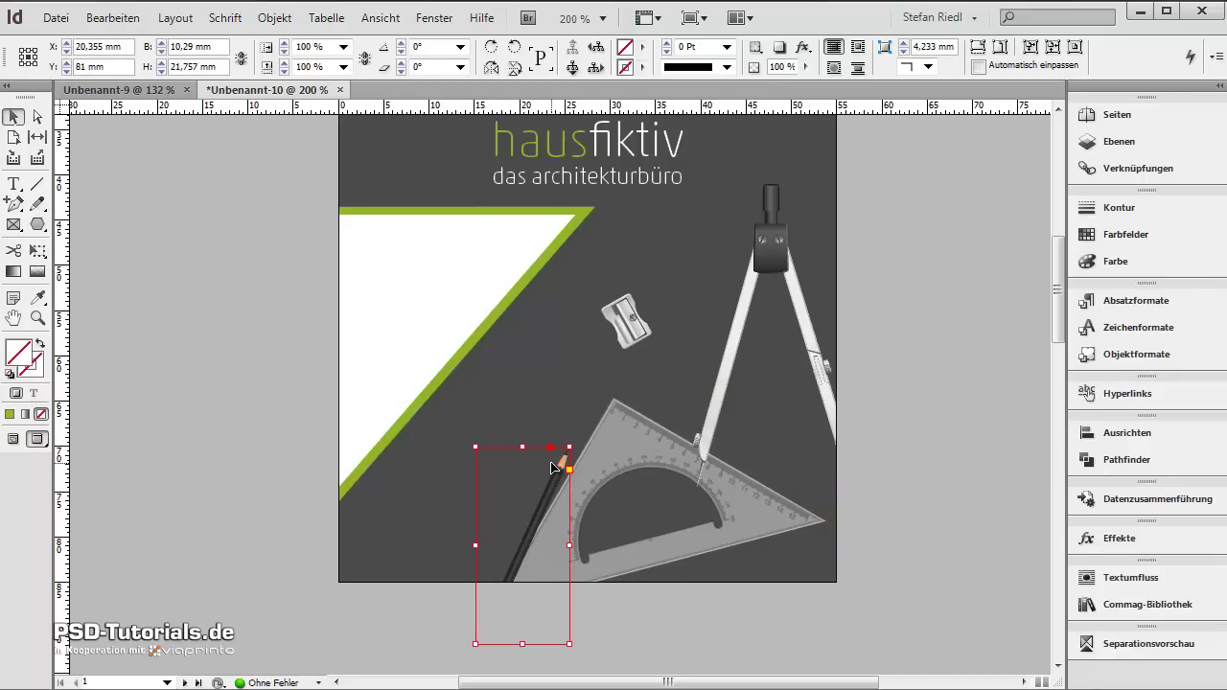
key("shift+Left")
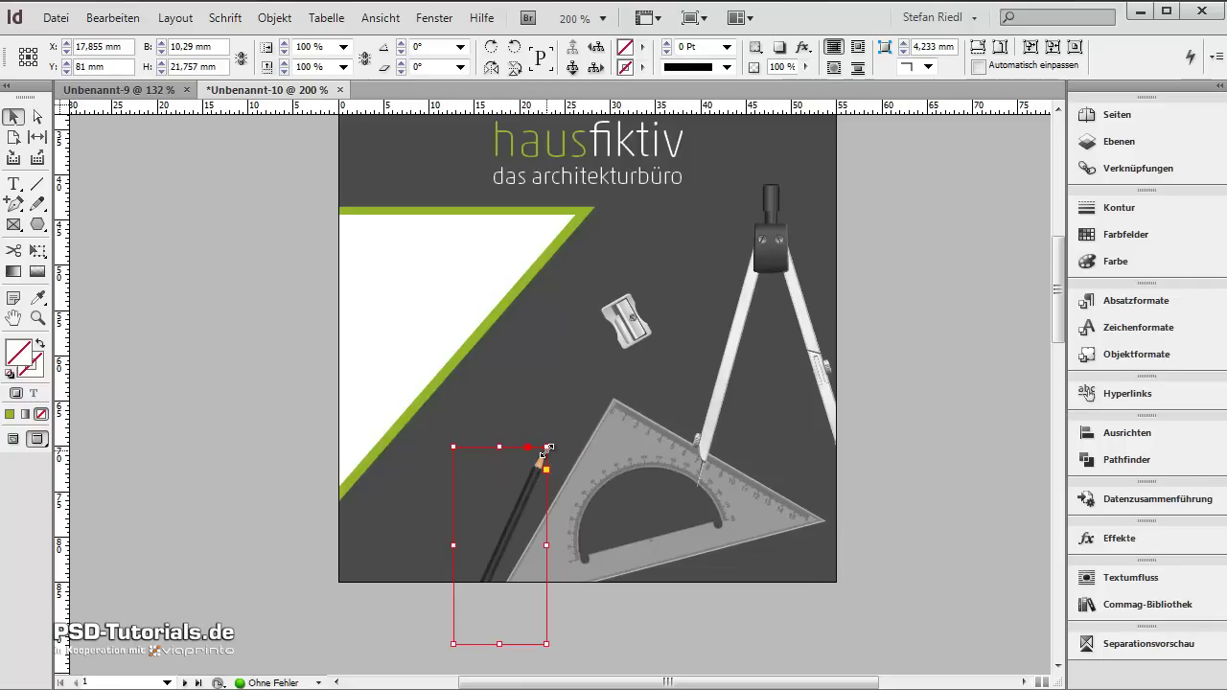
Enlarge the pencil toward the upper right and move the sharpener down to just above the set square's upper corner
left_click_drag(549, 448, 569, 392)
left_click(639, 327)
left_click_drag(640, 327, 625, 375)
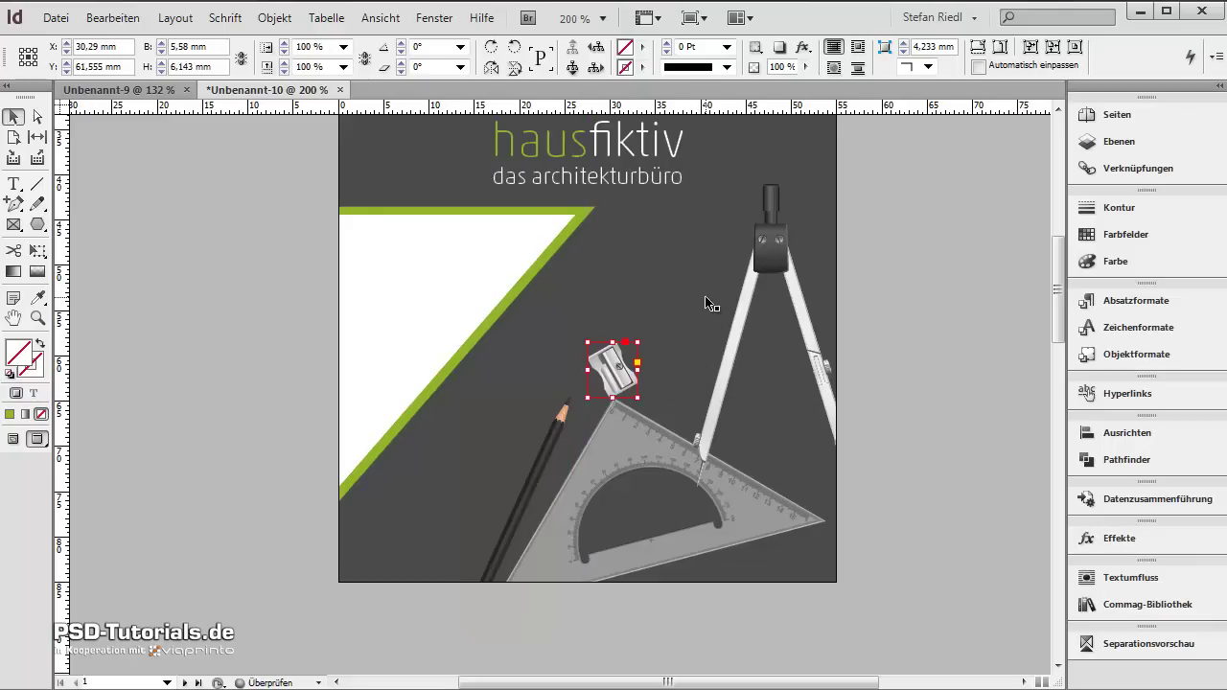
Move the compass down and left so it stands over the set square, and show the whole card with nothing selected
left_click(783, 253)
left_click_drag(783, 253, 730, 316)
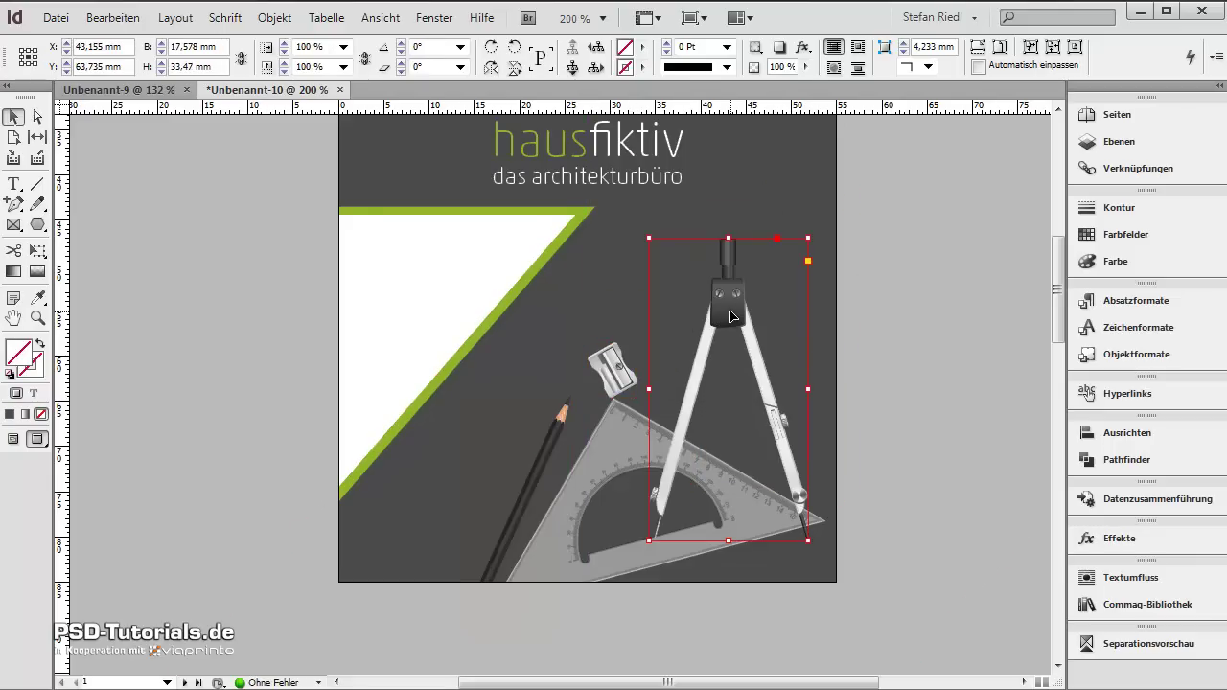
key("ctrl+0")
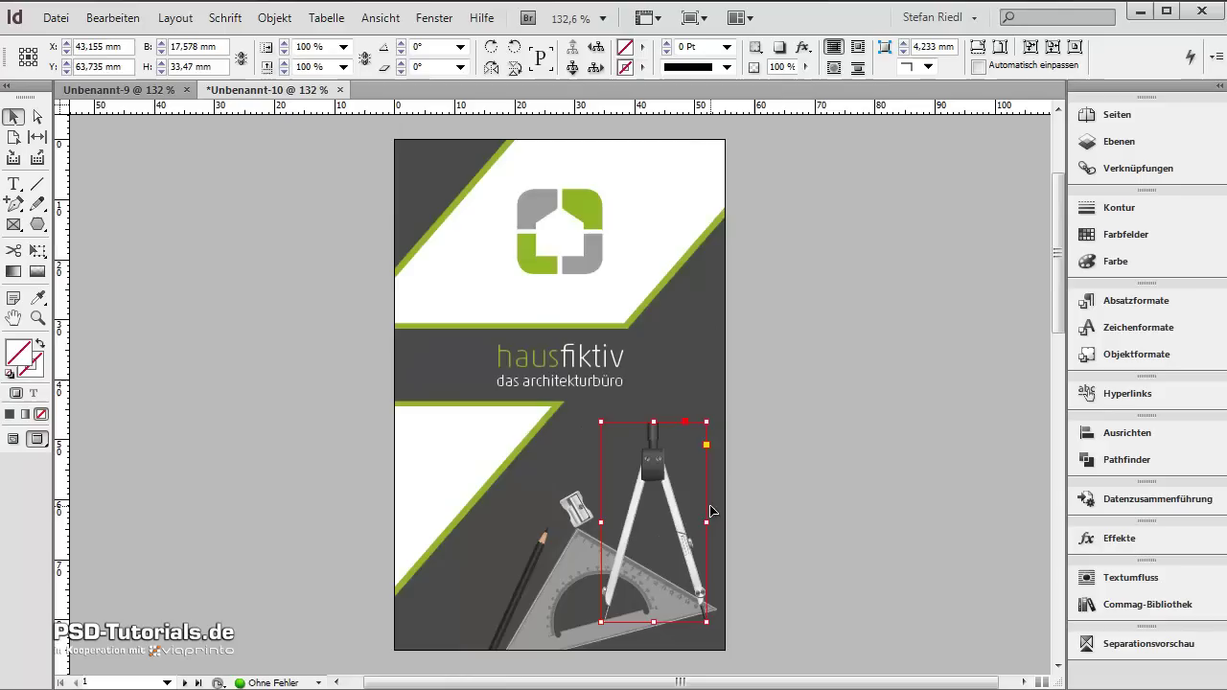
left_click(882, 410)
left_click(982, 166)
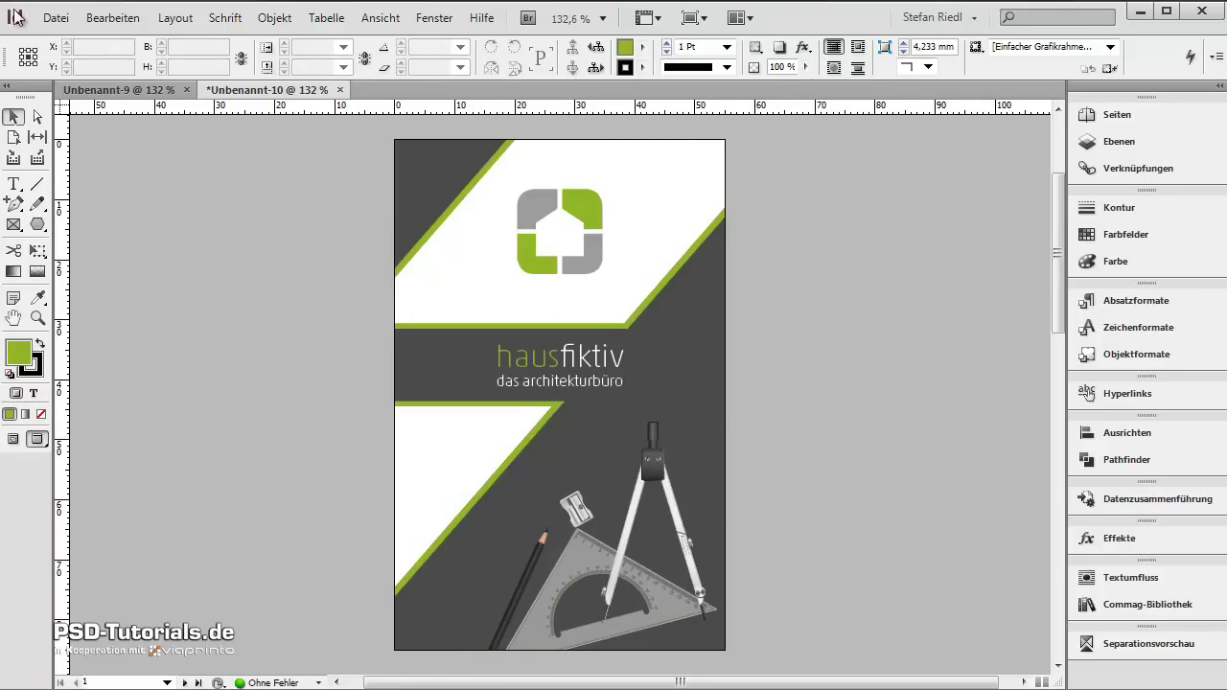
Save the document in the VP Visitenkarte folder as "hausfiktiv vcard grün"
left_click(50, 21)
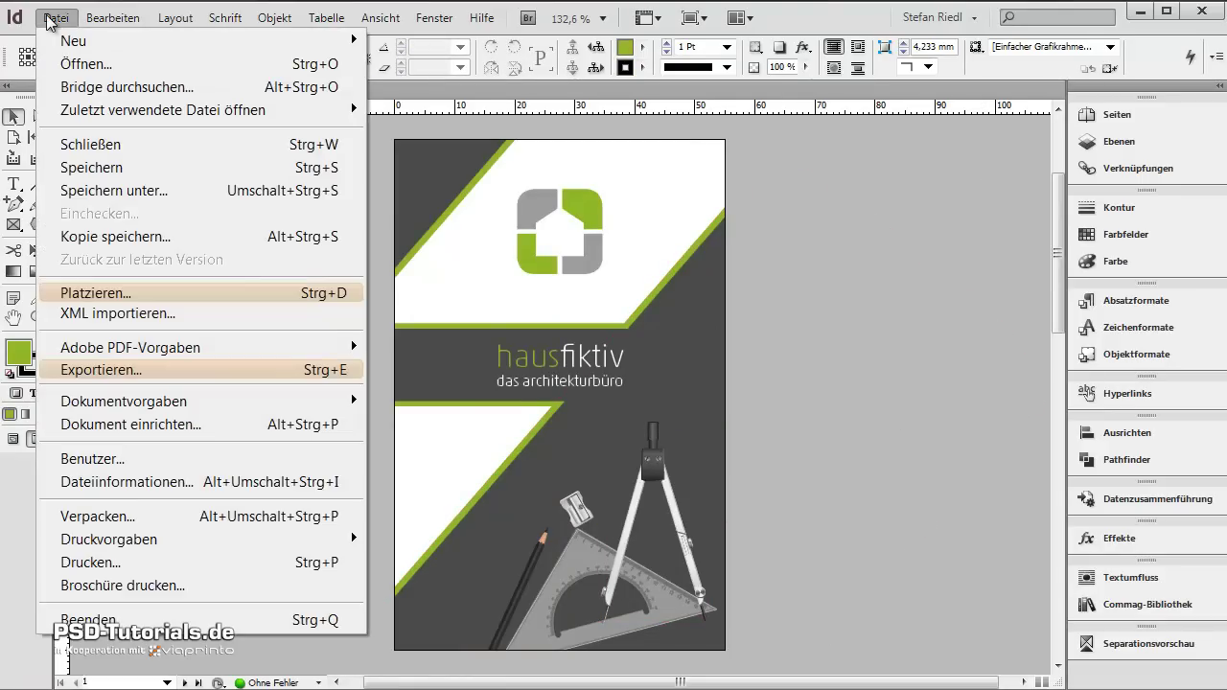
left_click(115, 190)
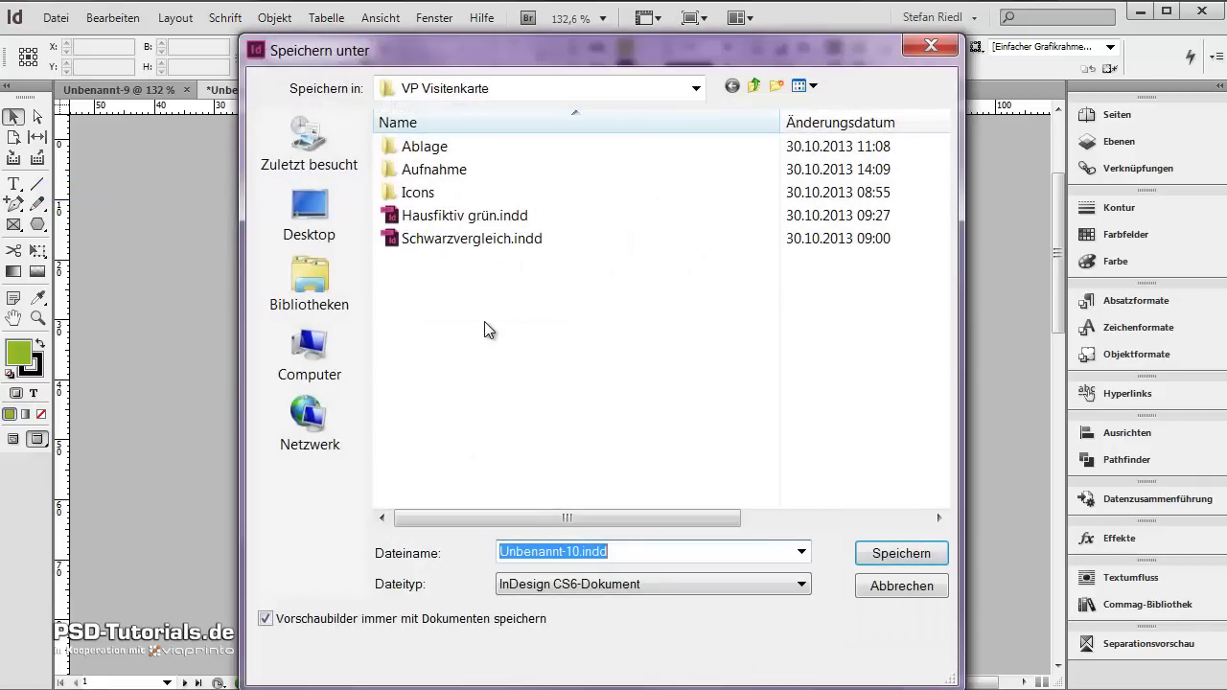
type("hausfikti")
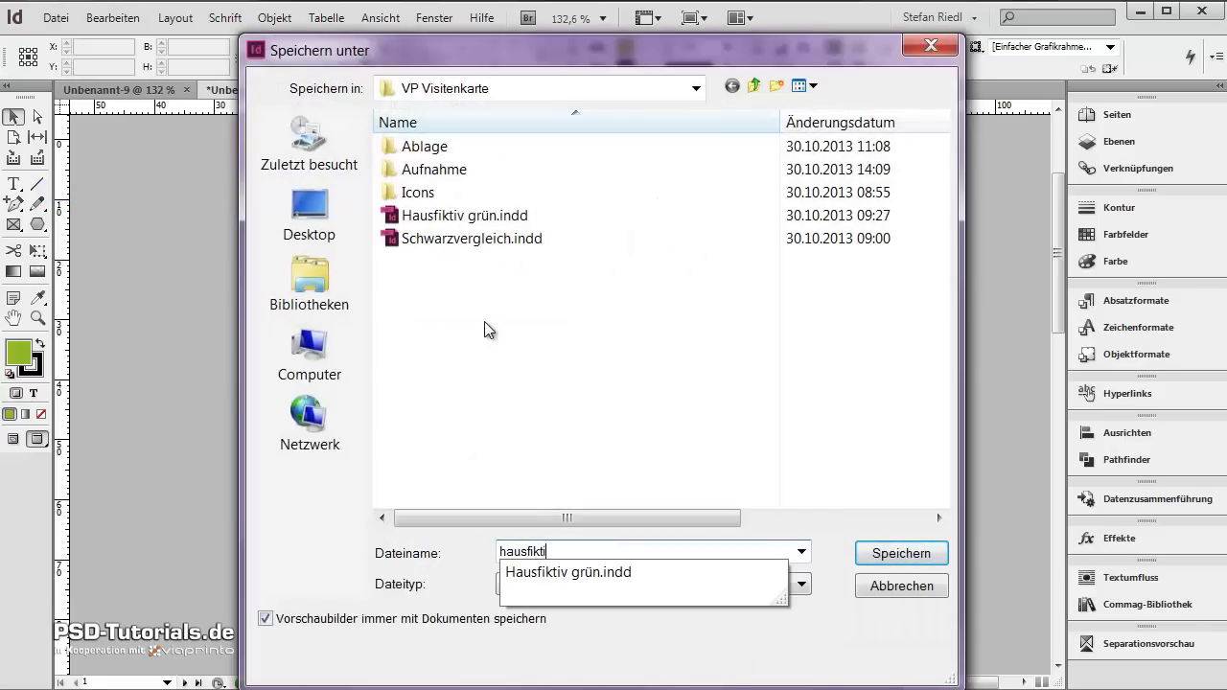
type("v vcard grün")
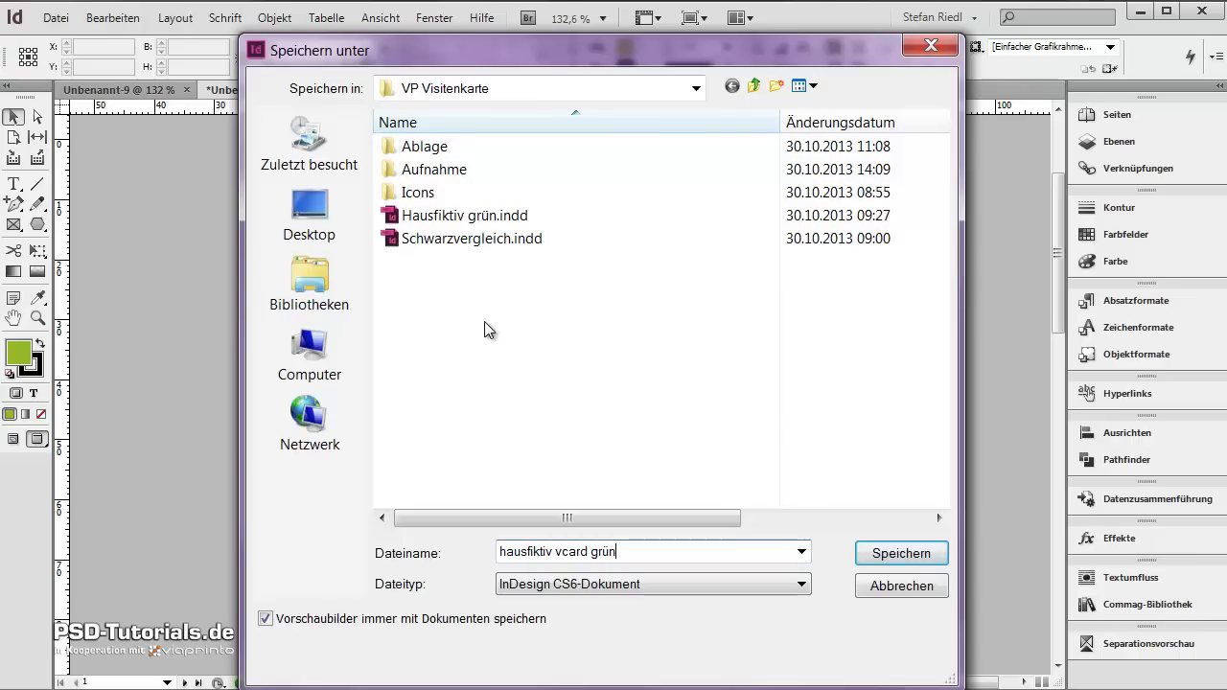
key("Return")
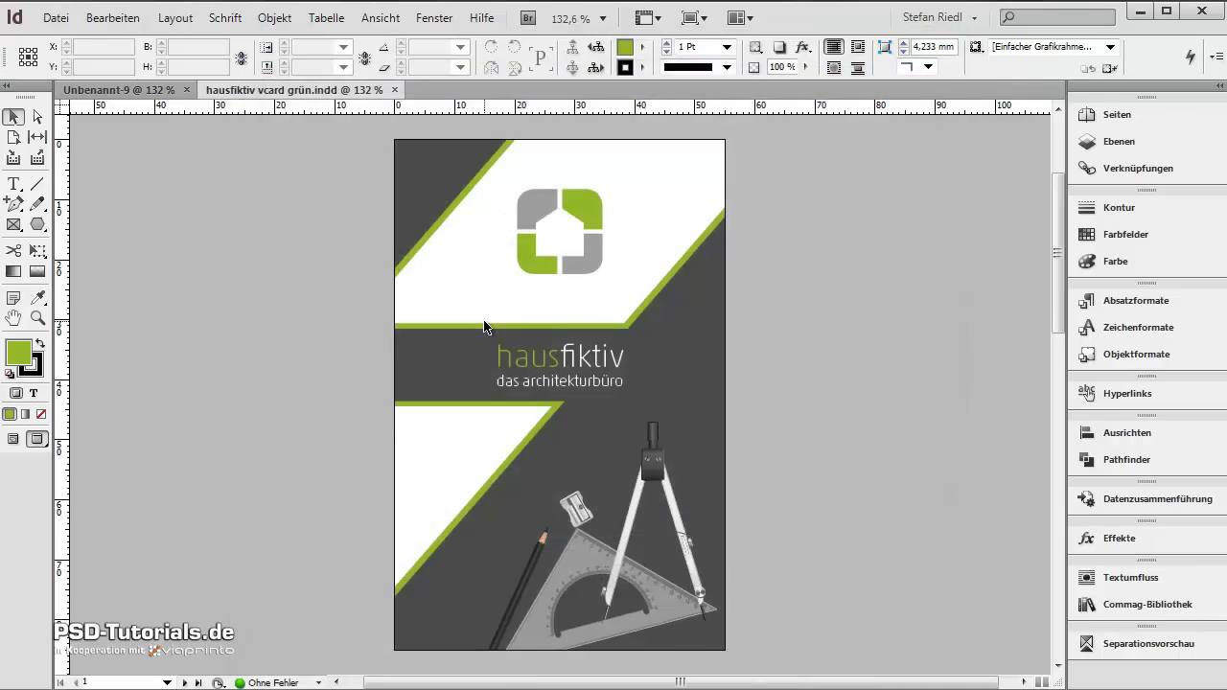
Go to page 2 of the card and display it in normal view with its bleed lines
left_click(1115, 114)
double_click(849, 407)
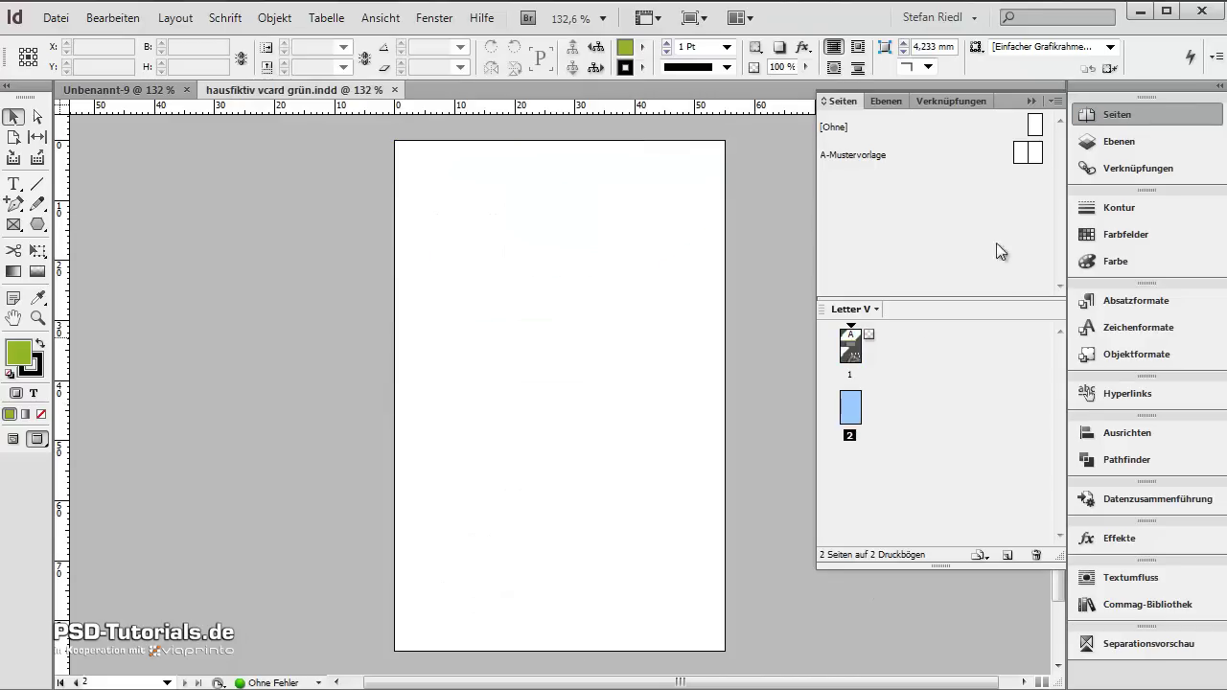
left_click(1028, 100)
key("w")
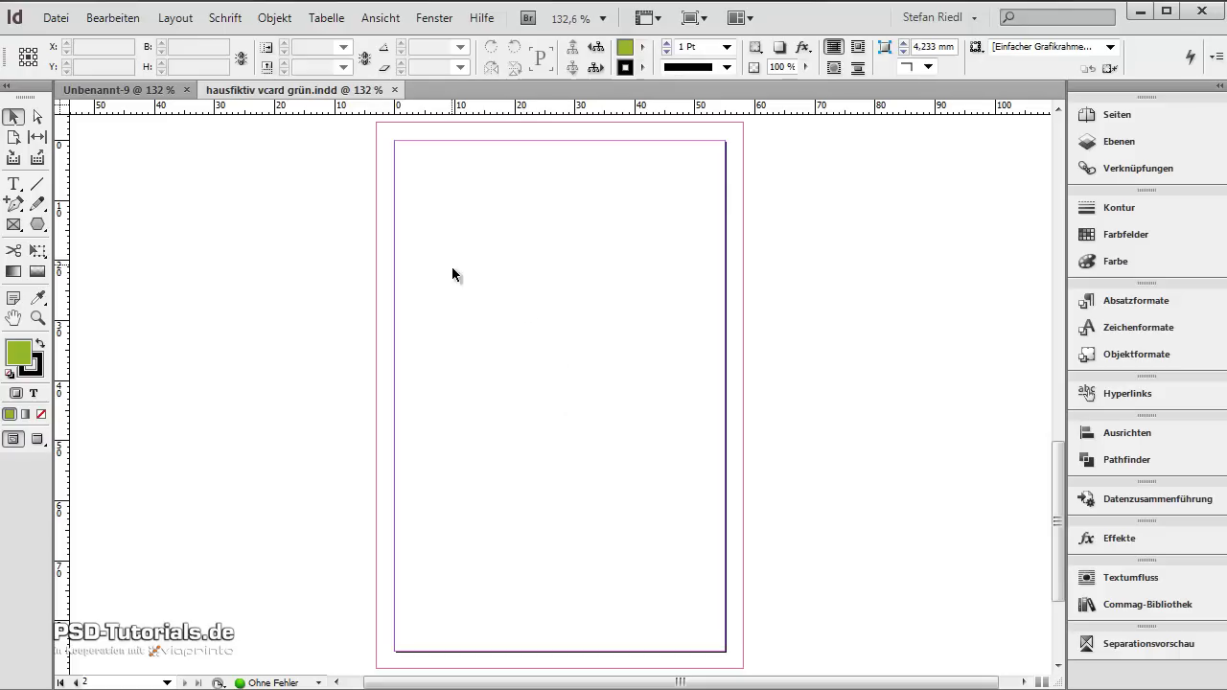
Create guides on page 2 with 11 columns and a 0 mm column gutter, fitted to the page
left_click(249, 19)
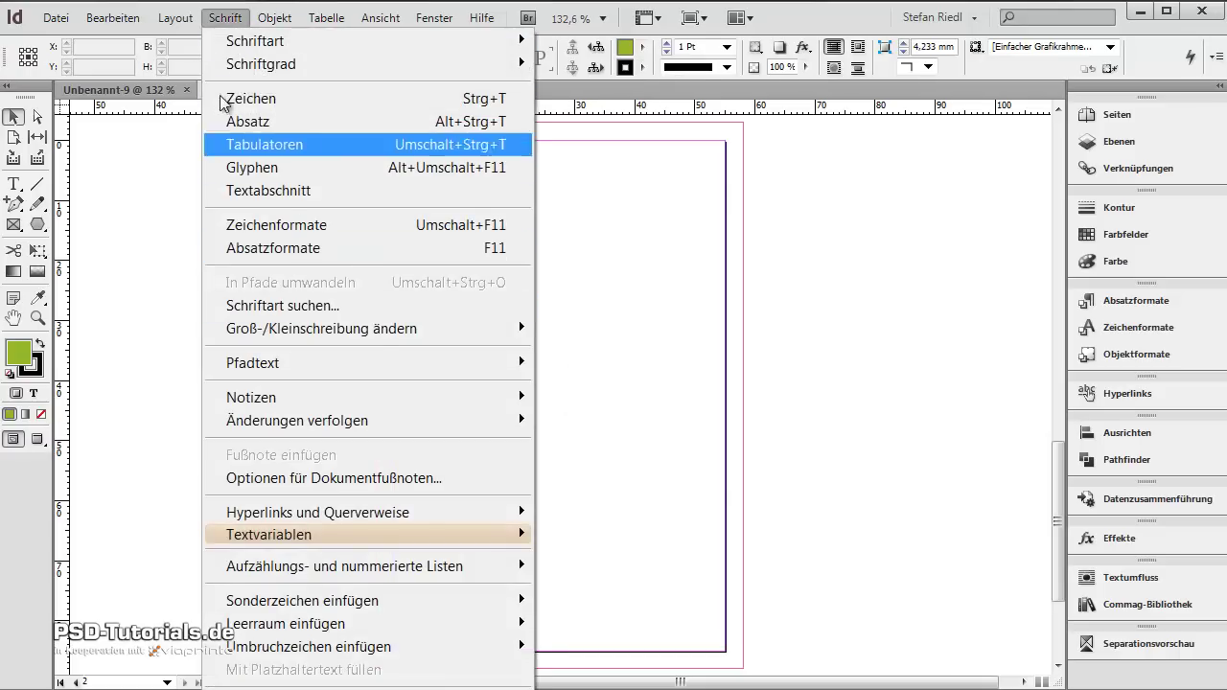
left_click(176, 19)
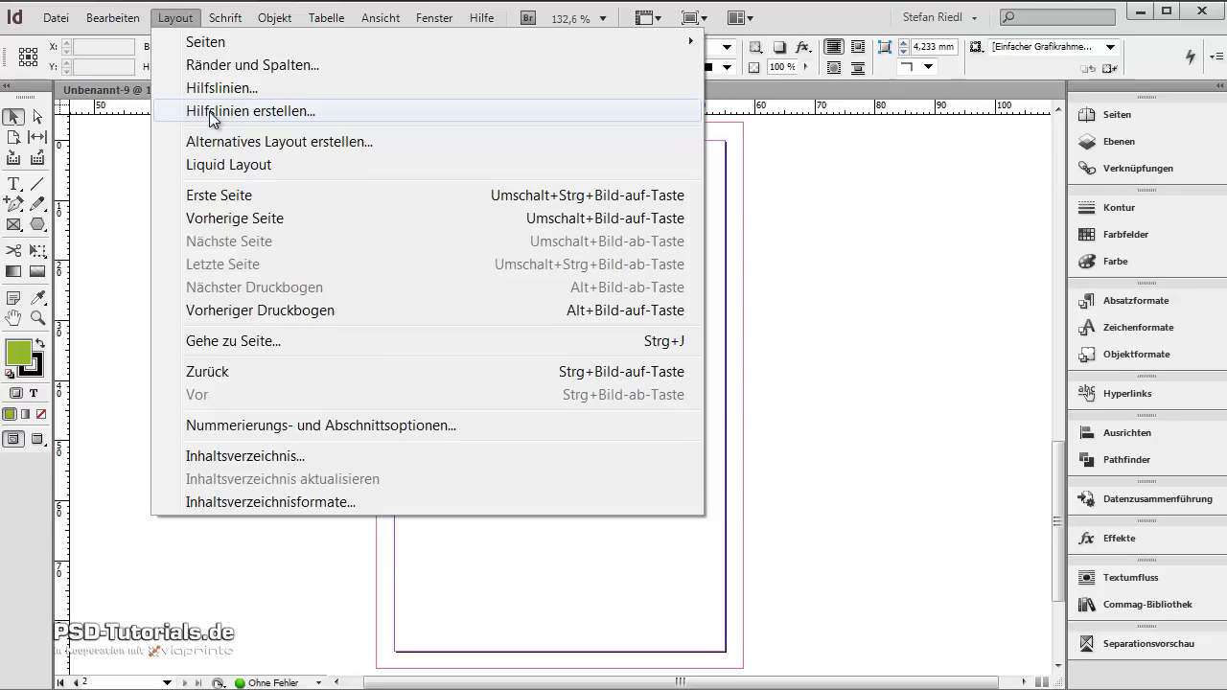
left_click(237, 126)
left_click(688, 332)
double_click(684, 333)
type("11")
key("Tab")
type("0")
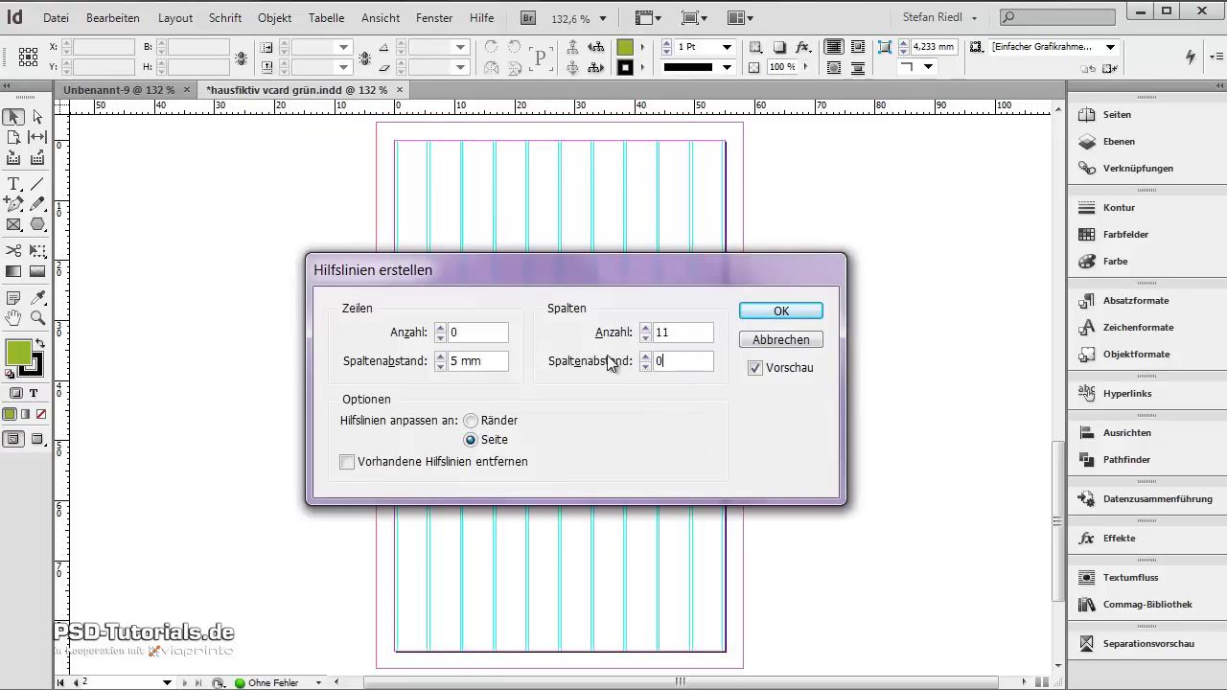
key("Tab")
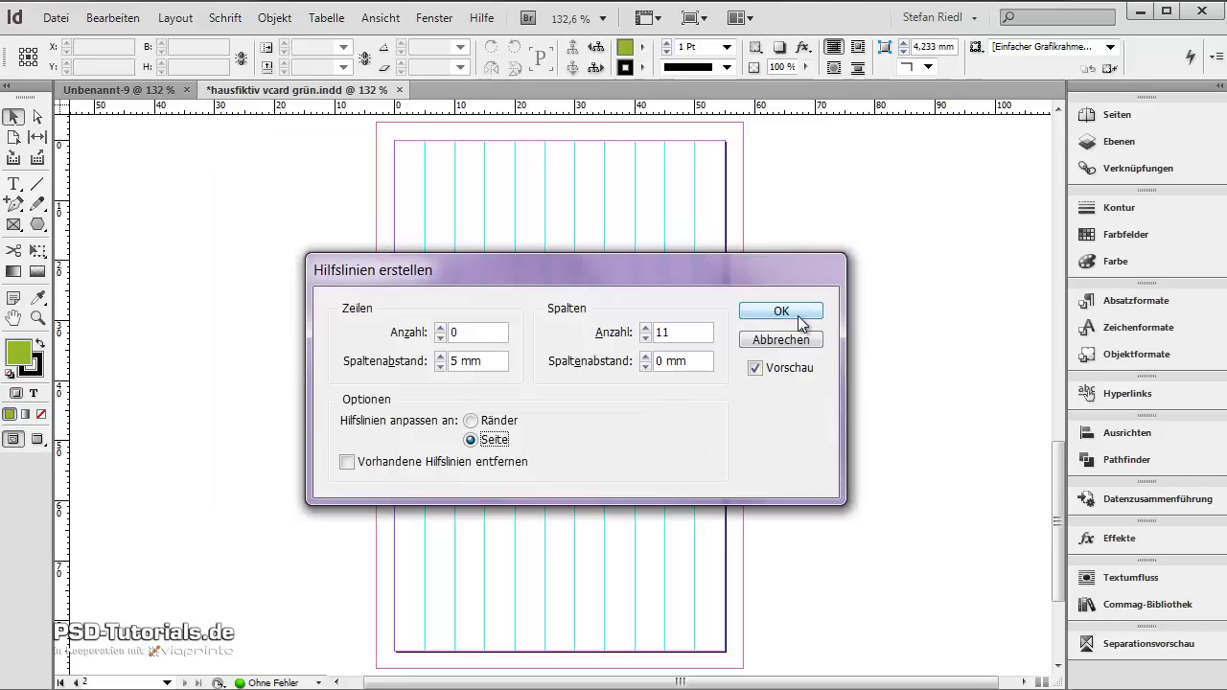
left_click(766, 374)
left_click(766, 374)
left_click(772, 313)
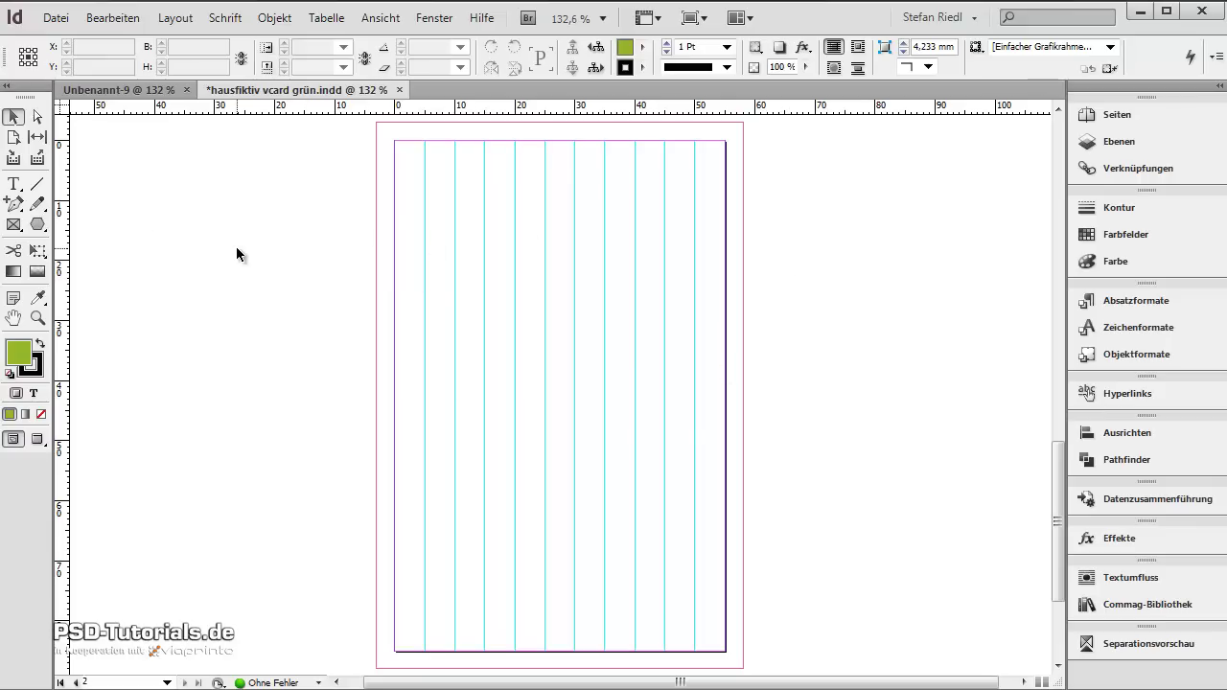
Check the reference PDF in Adobe Acrobat Pro and draw a 61 x 5.4 mm band across the page's upper bleed, filled C=53 M=5 Y=100 K=0
left_click(17, 227)
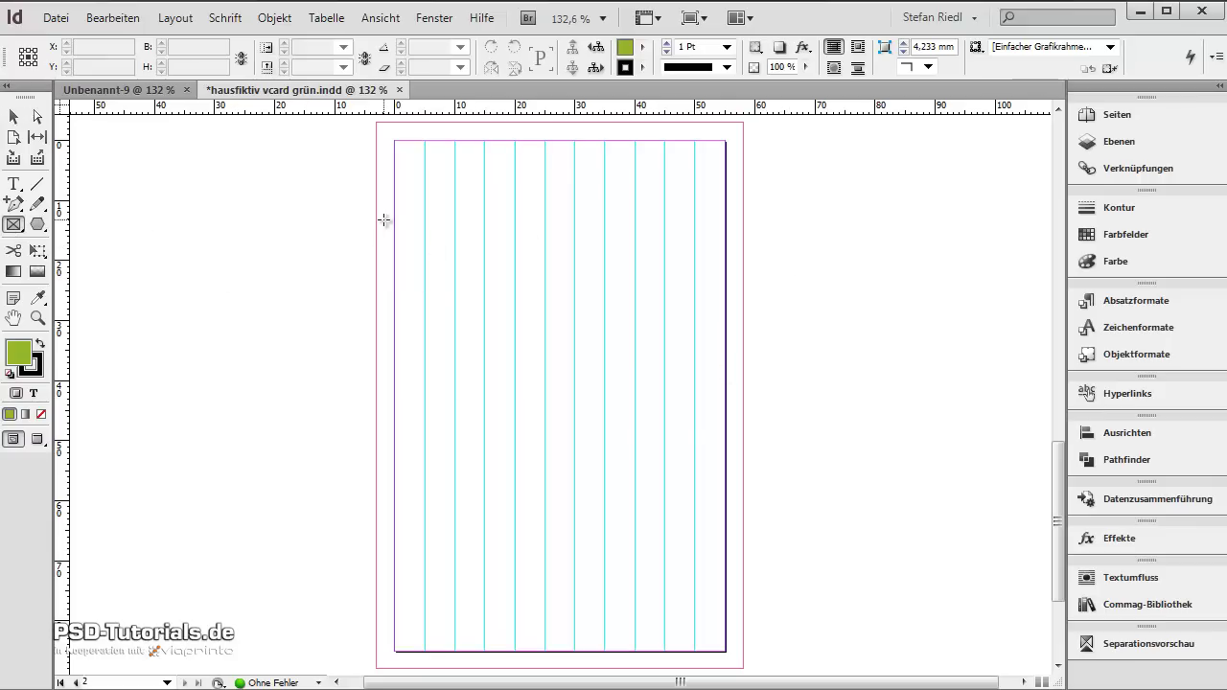
left_click(365, 476)
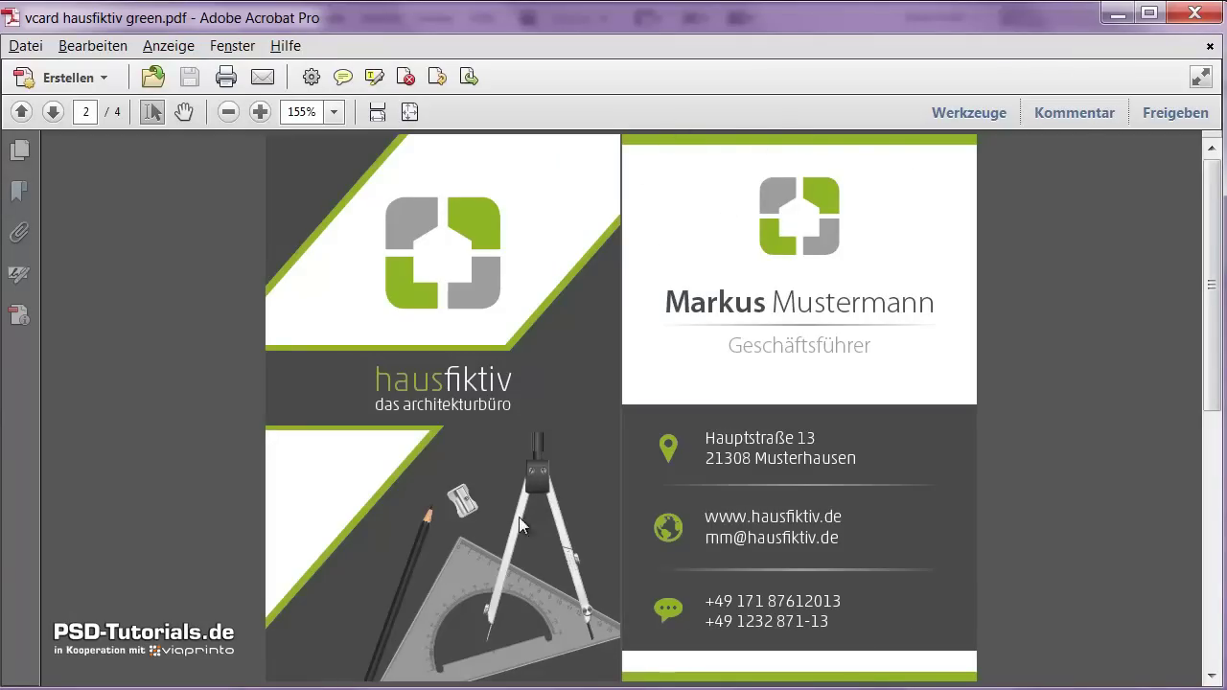
key("v")
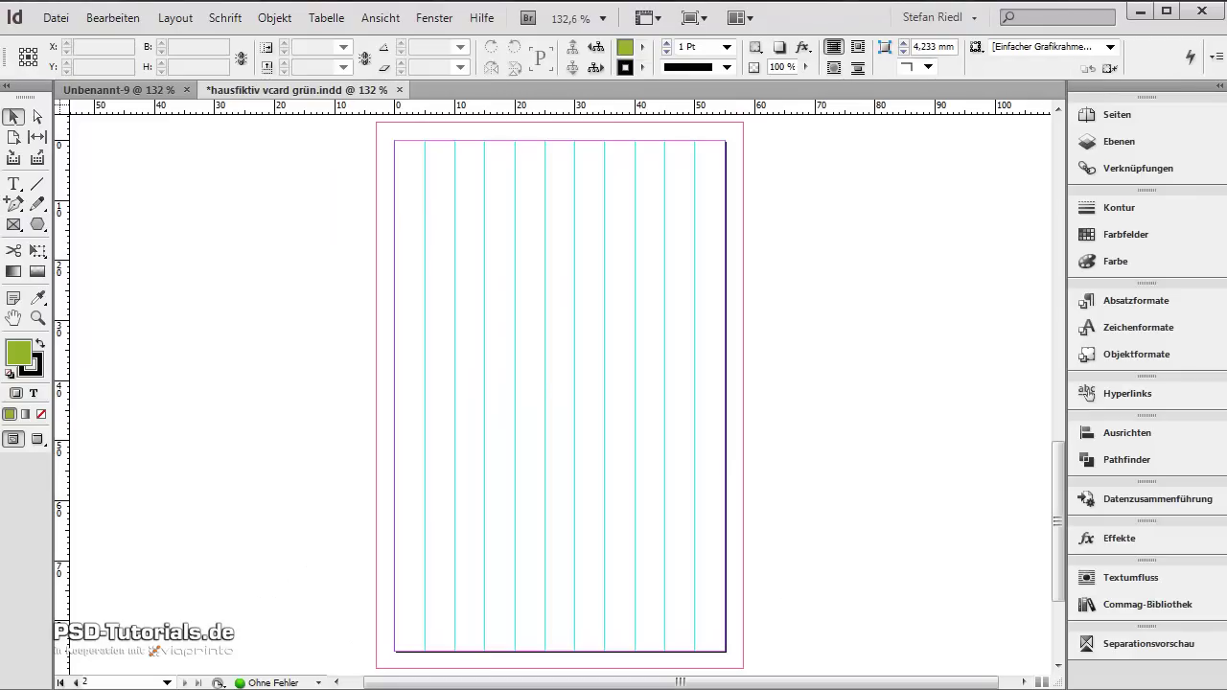
left_click(13, 225)
mouse_move(377, 123)
left_mouse_down()
mouse_move(452, 152)
mouse_move(742, 157)
left_mouse_up()
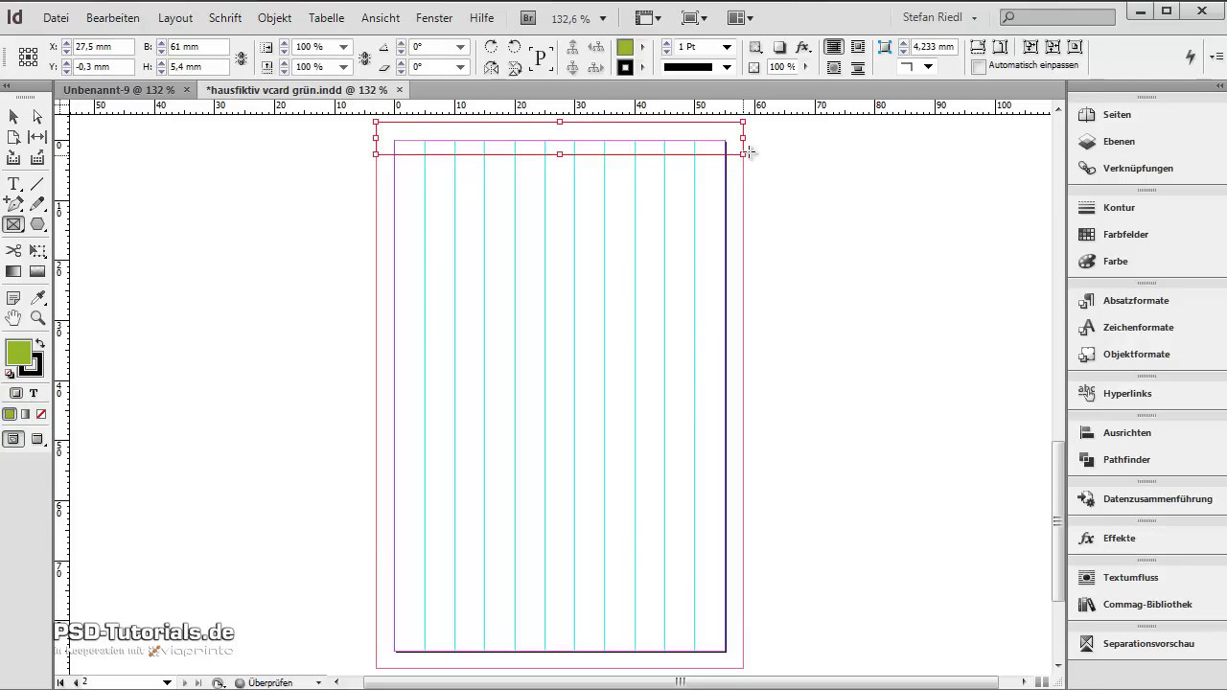
left_click(641, 47)
left_click(700, 221)
left_click(680, 239)
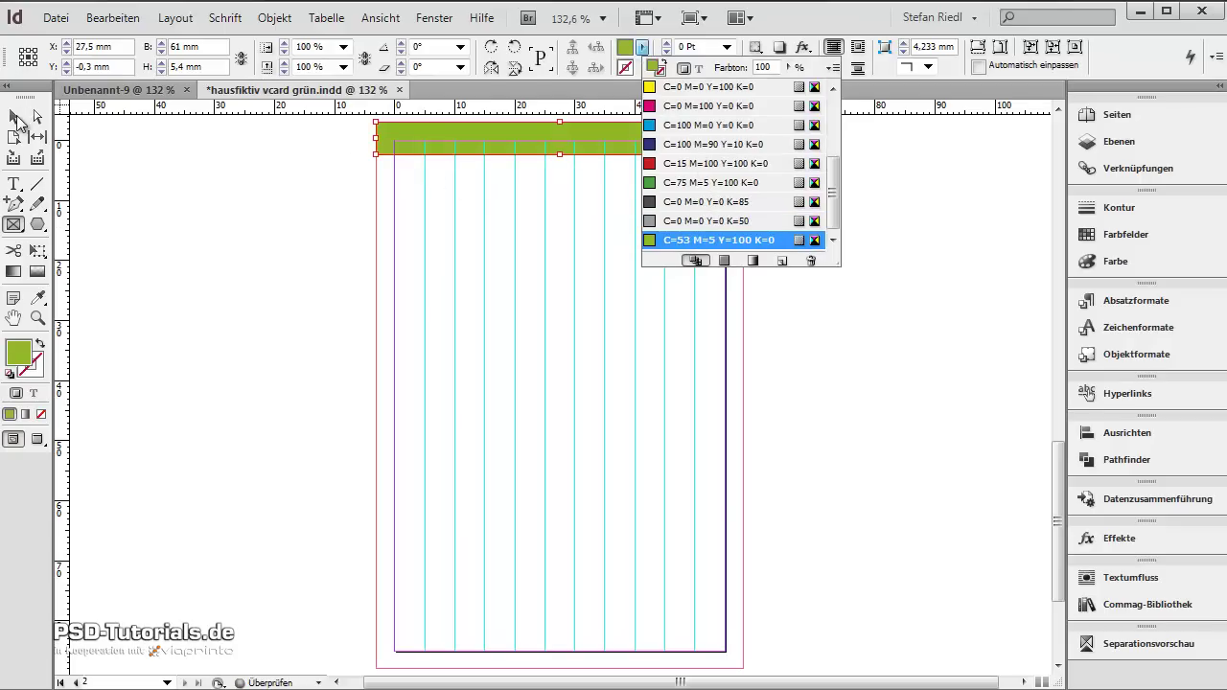
Duplicate the green band down to the page's lower bleed edge and preview the trimmed page
left_click(16, 117)
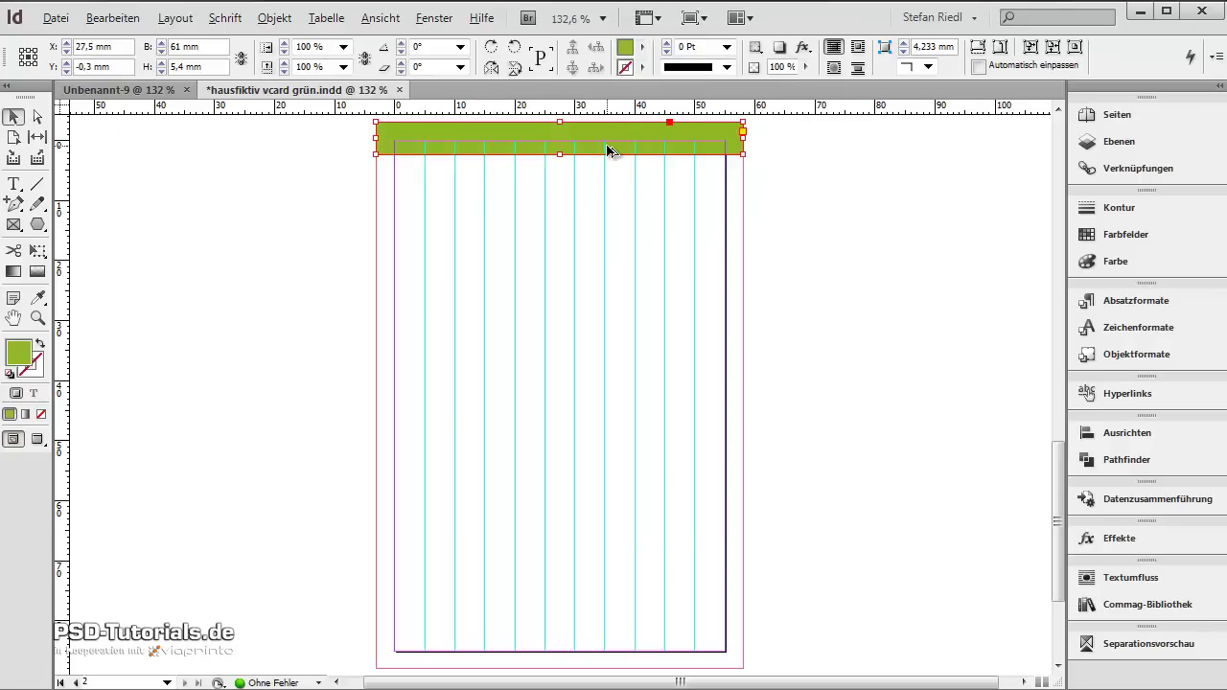
left_click_drag(608, 150, 596, 663)
left_click(787, 594)
key("w")
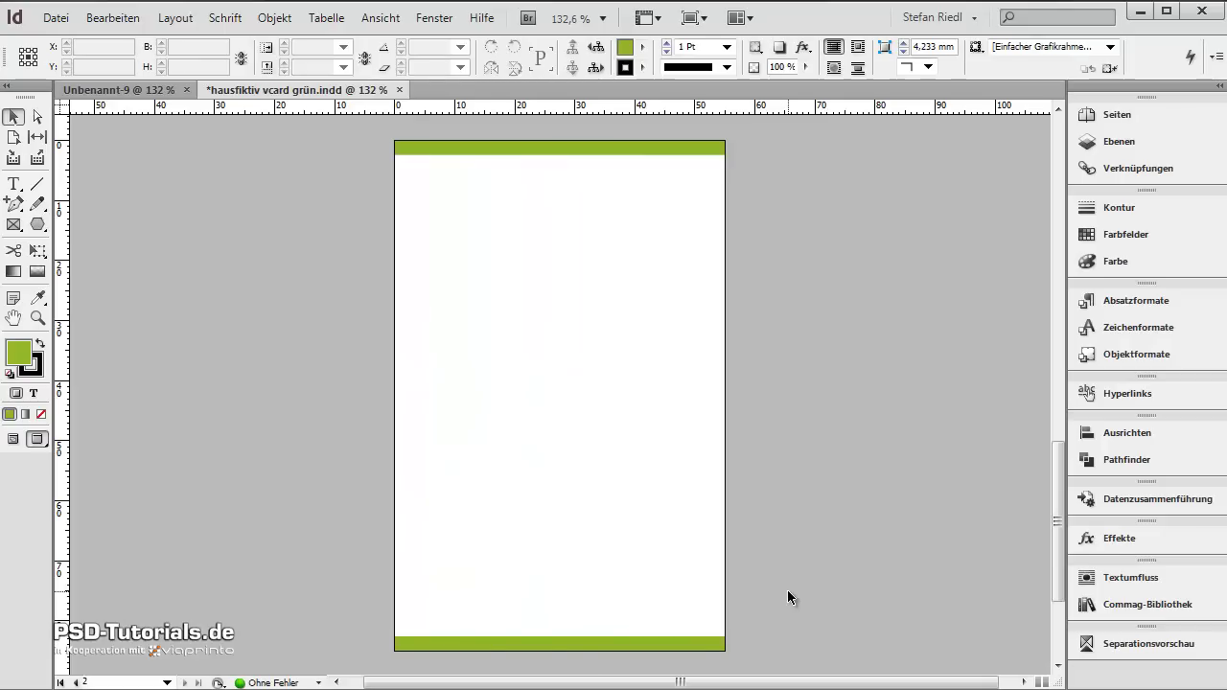
key("w")
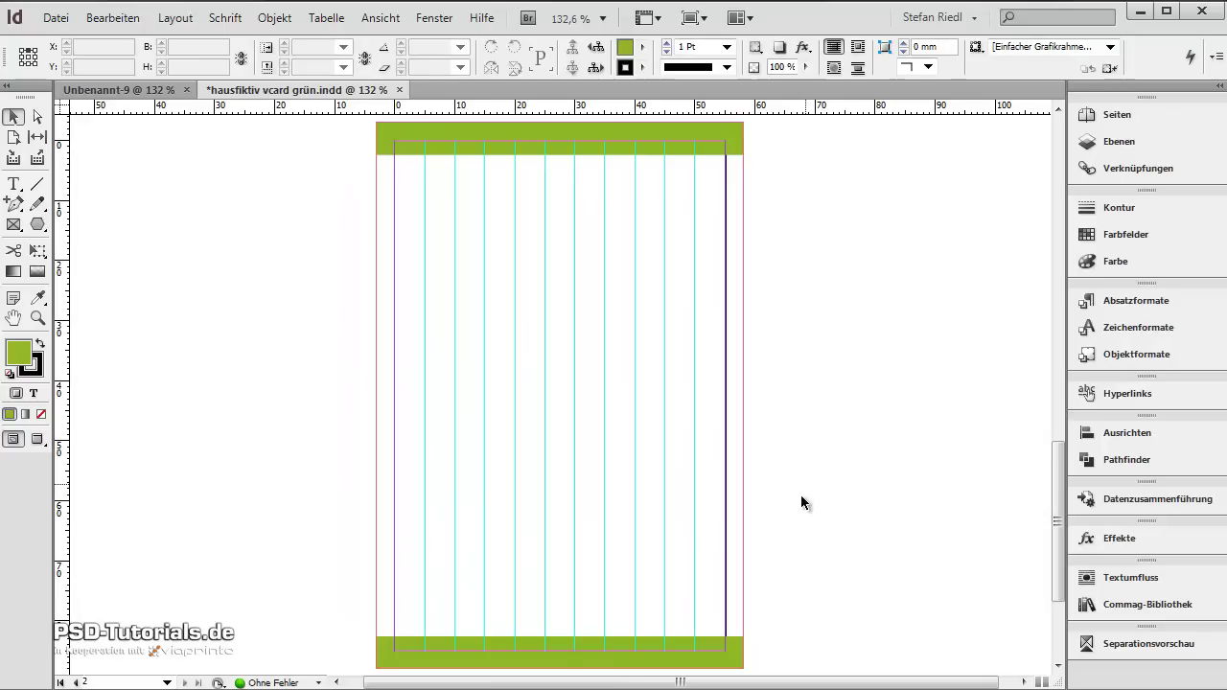
Draw a frame about 61 x 35.6 mm across the lower half up to both side bleeds and fill it with C=0 M=0 Y=0 K=85
left_click(17, 226)
left_click_drag(375, 596, 743, 383)
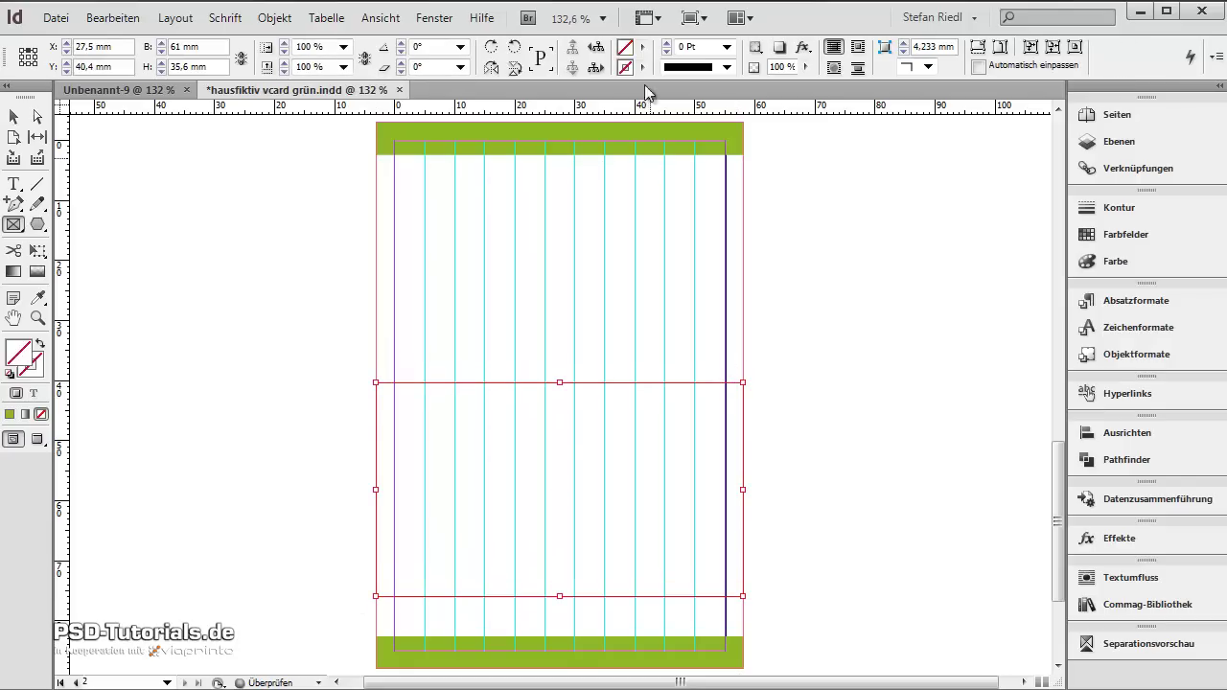
left_click(641, 47)
scroll(709, 178, "down", 2)
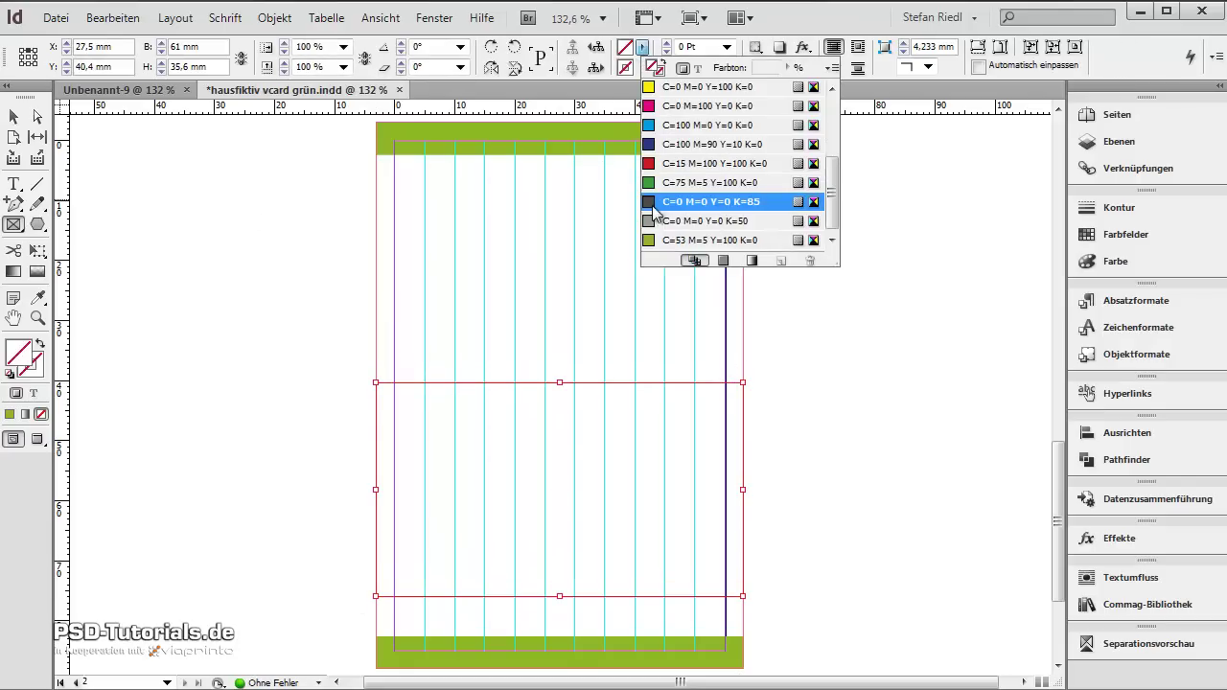
left_click(728, 202)
key("v")
key("w")
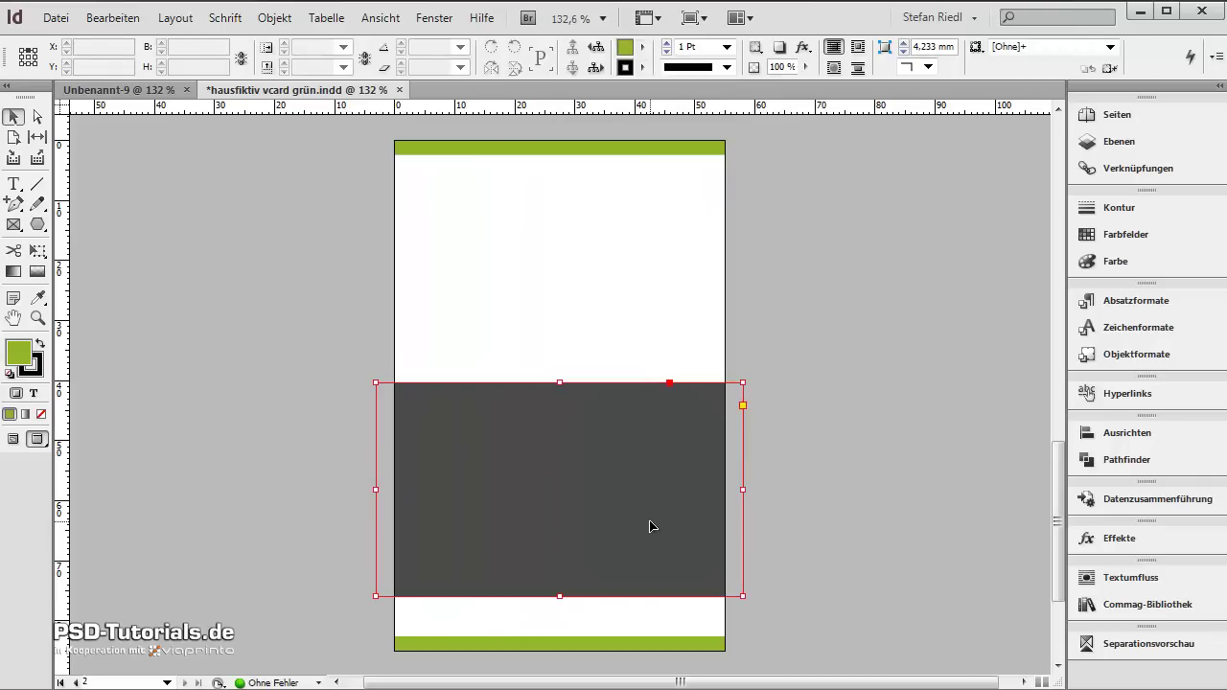
Nudge the dark grey block down by seven small increments, closer to the lower green band
key("Down")
key("Down")
key("Down")
key("Down")
key("Down")
key("Down")
key("Down")
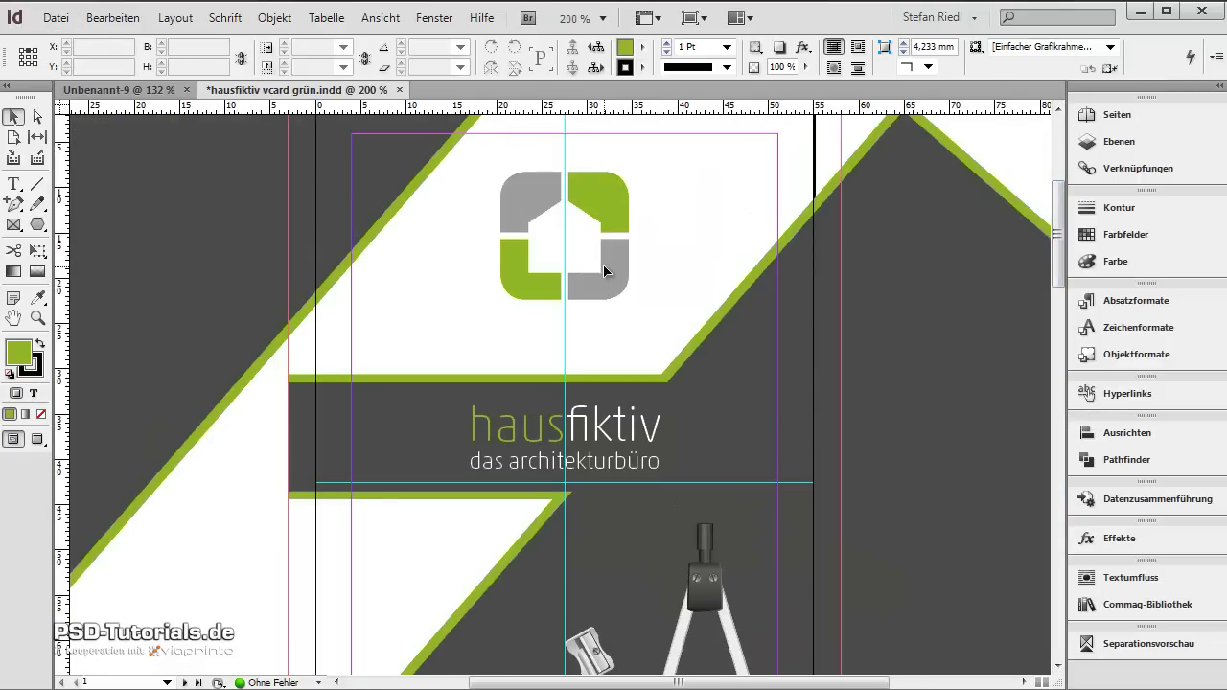
Copy the house logo from page 1 and paste it at its original position on page 2
left_click(604, 268)
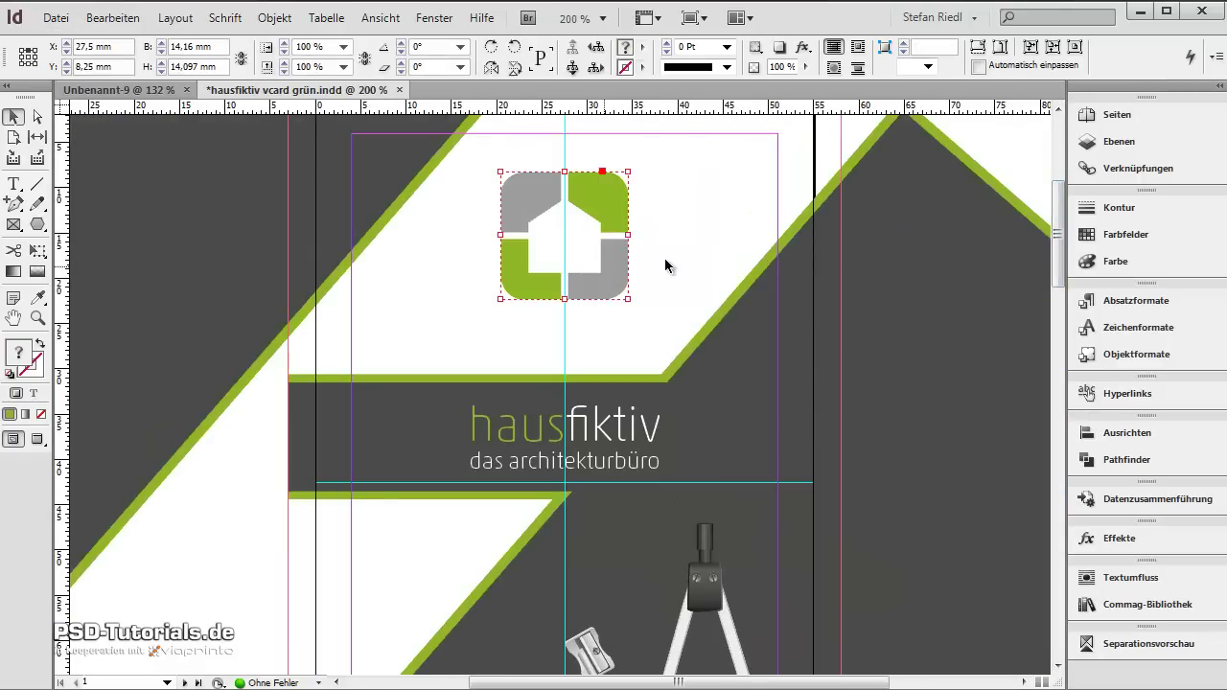
left_click_drag(1058, 259, 1056, 513)
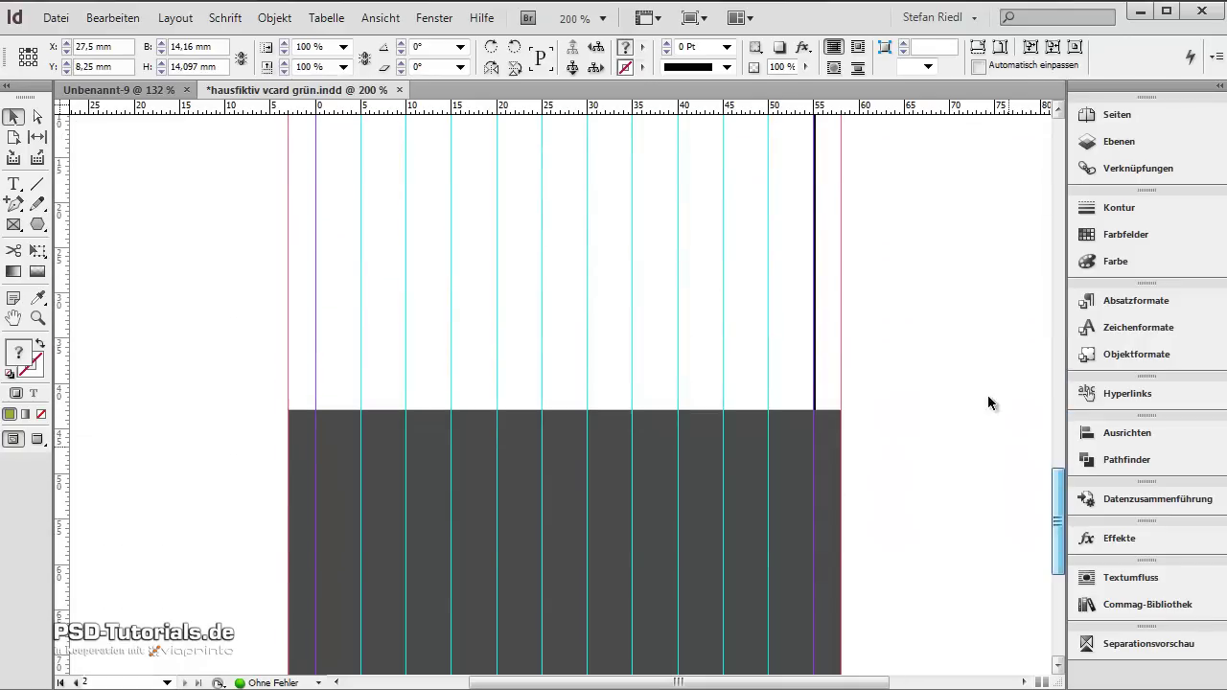
scroll(991, 403, "up", 3)
left_click(882, 365)
left_click(119, 15)
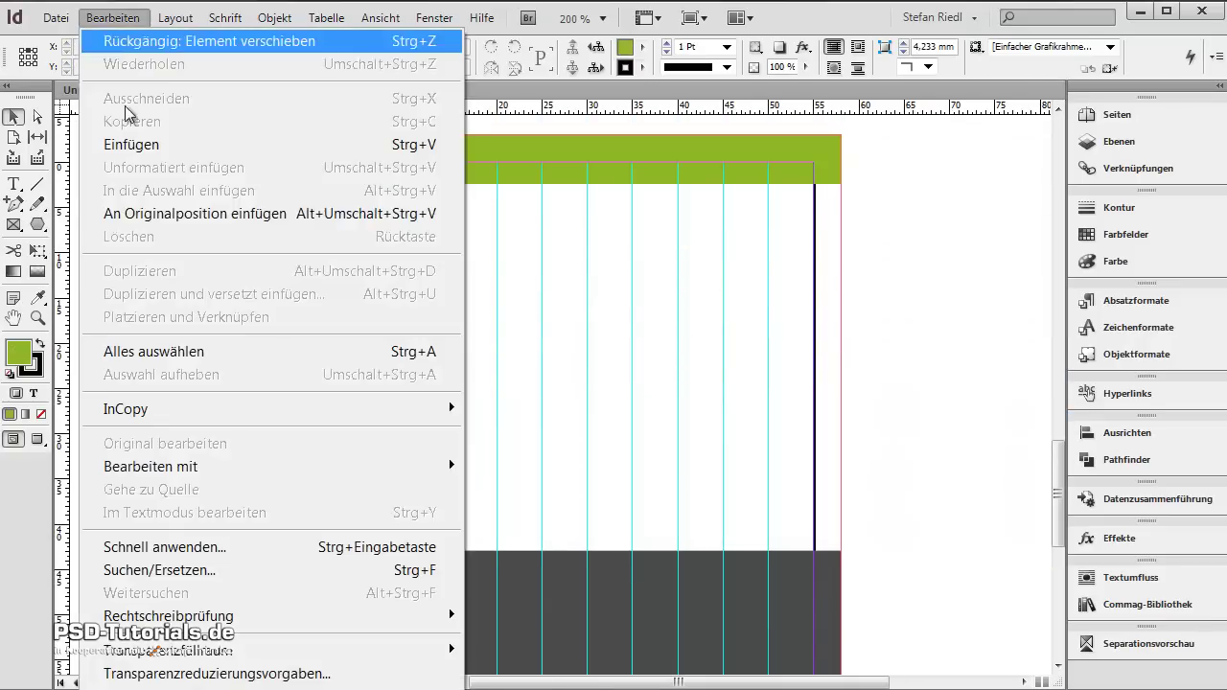
left_click(153, 212)
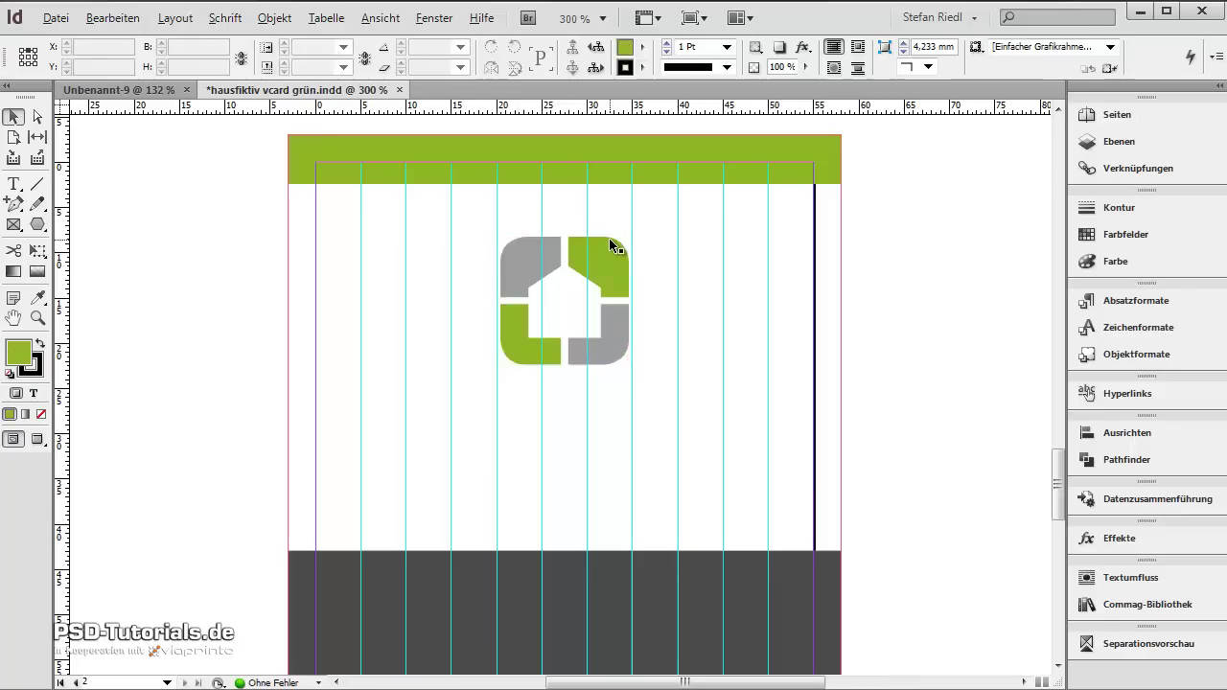
Scale the logo proportionally about its centre to 15 mm wide, so it spans the guides at 20 and 35 mm
key("ctrl+plus")
key("ctrl+plus")
key("ctrl+plus")
key("ctrl+plus")
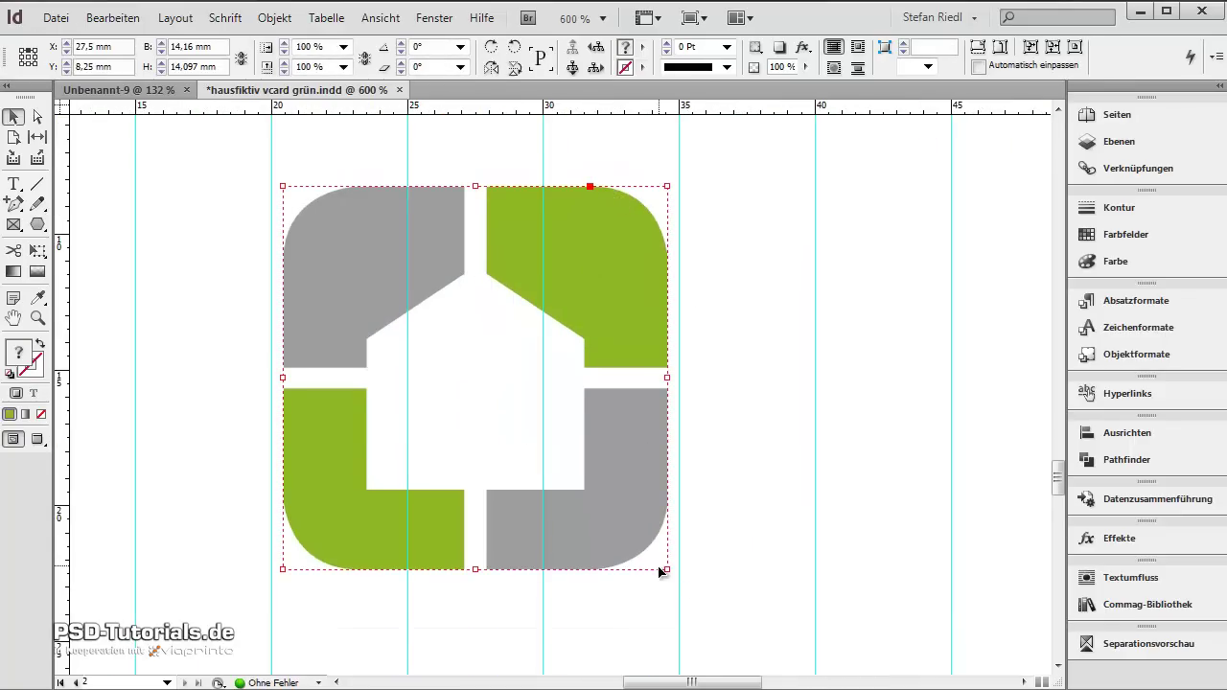
left_click_drag(666, 567, 678, 579)
scroll(657, 537, "up", 3)
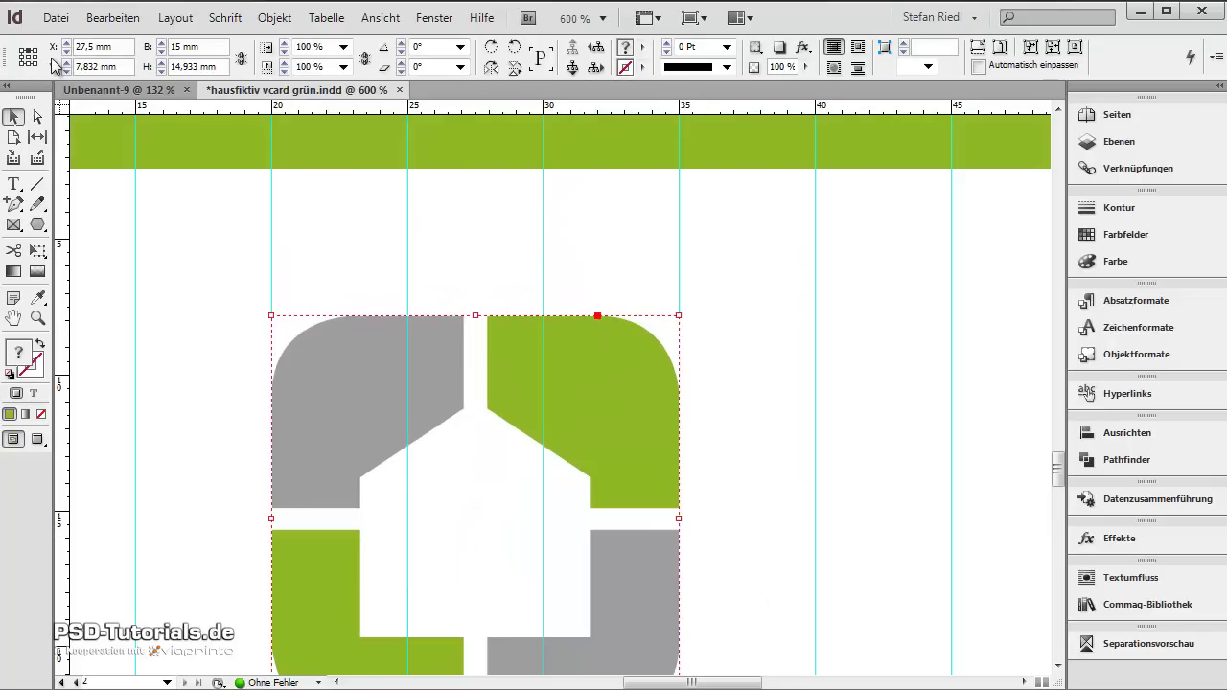
Set the logo's Y position to 5 mm and deselect it
triple_click(119, 68)
type("5")
key("Return")
left_click(170, 331)
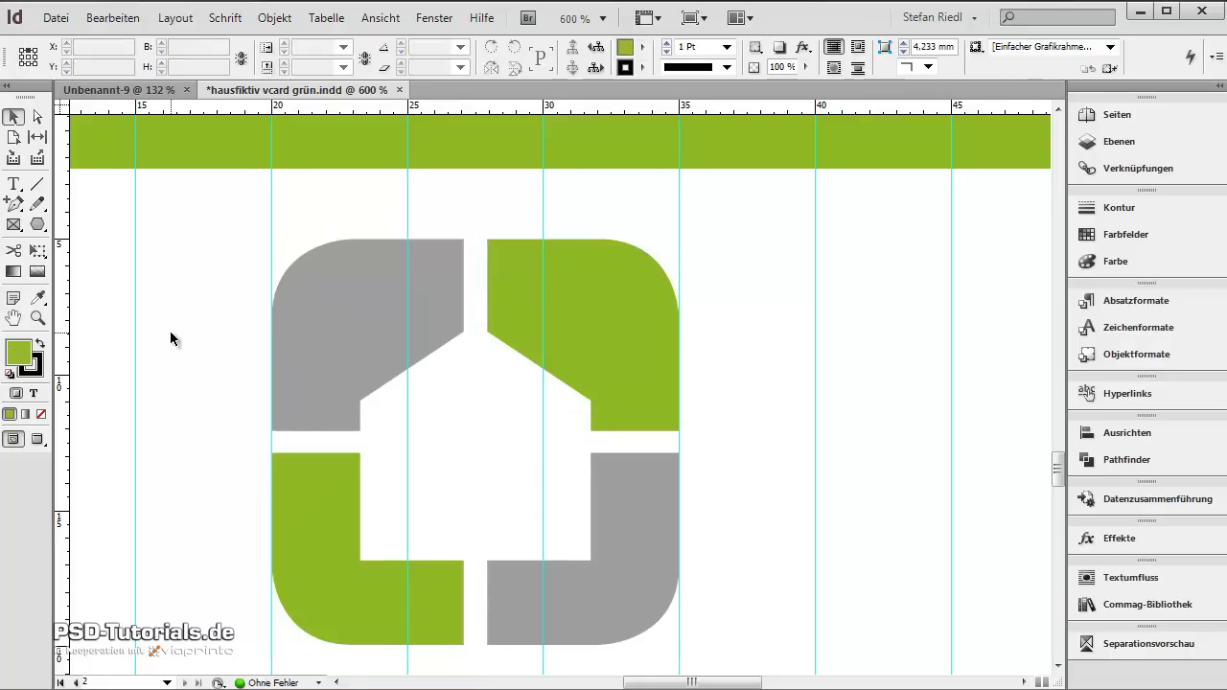
Create a text frame about 55 x 18 mm directly below the logo and enter the contact's full name in Myriad Pro
key("ctrl+0")
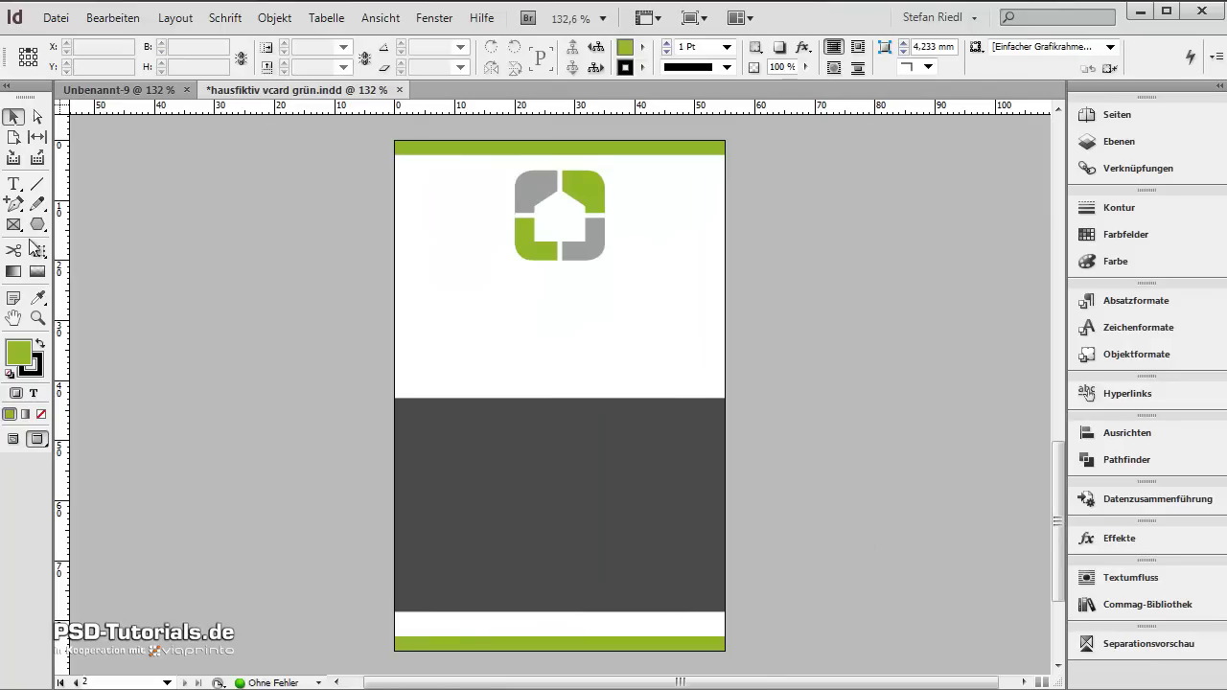
left_click(14, 184)
key("w")
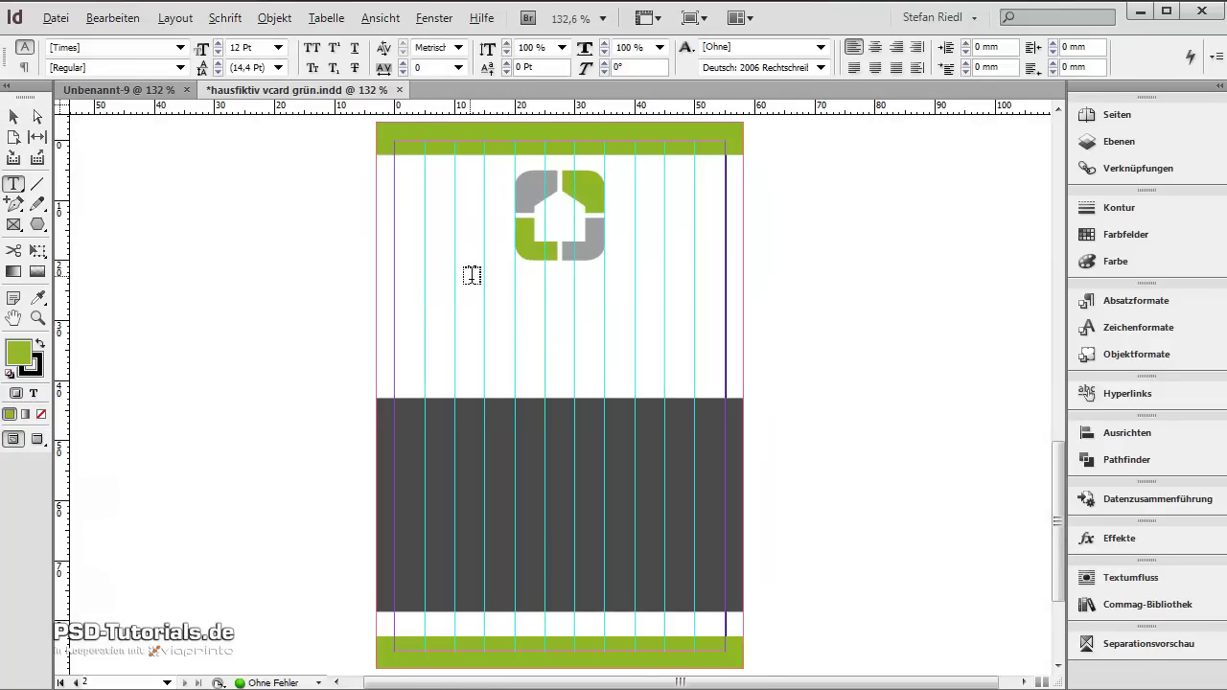
key("ctrl+plus")
left_click_drag(384, 256, 758, 406)
key("ctrl+6")
type("My")
key("Return")
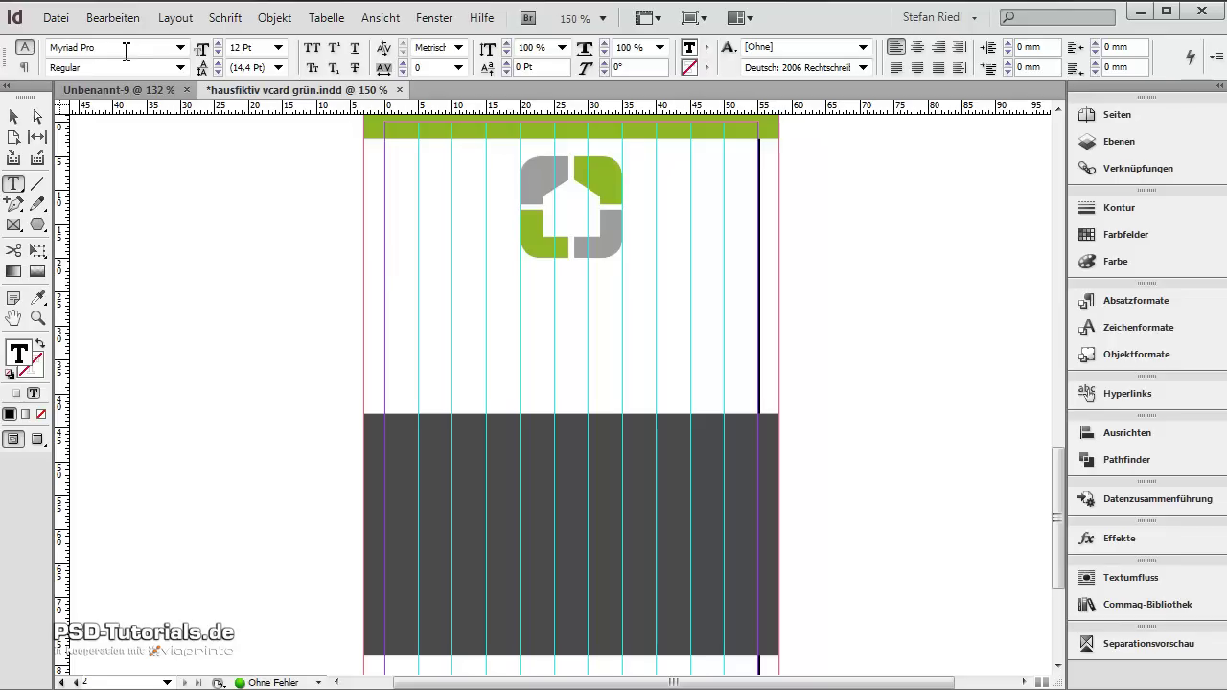
type("Markus Mustermann")
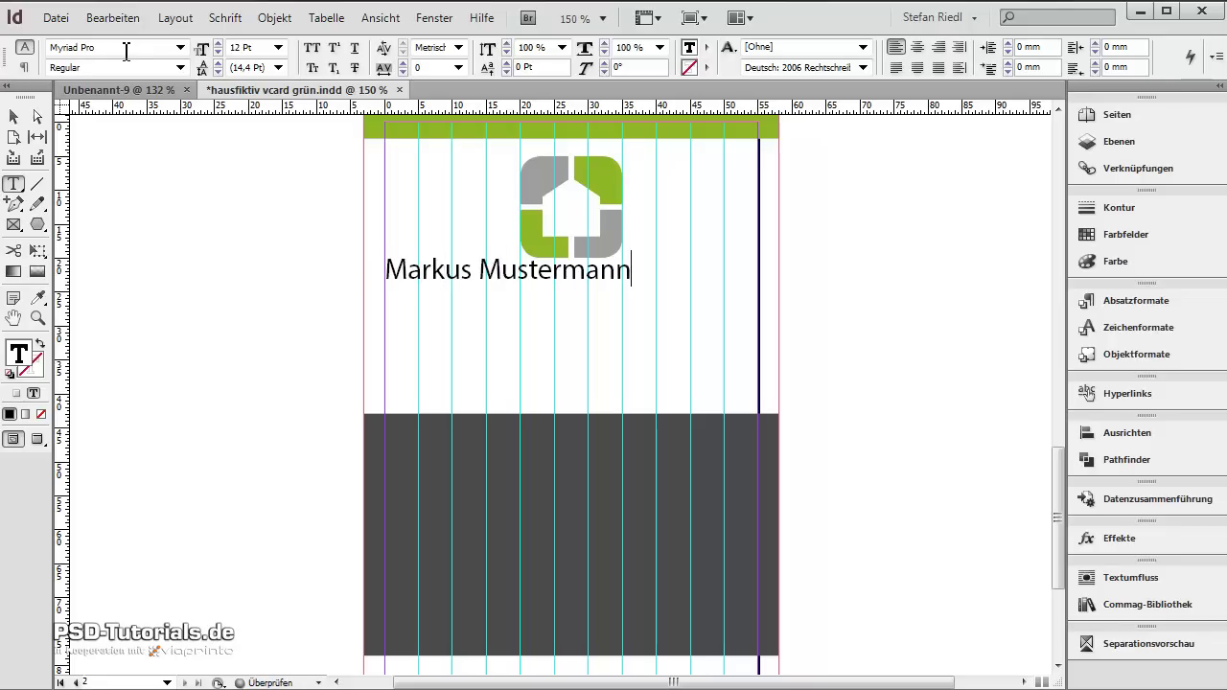
Centre the name line in its frame and set its font size to 14 pt
left_click(918, 47)
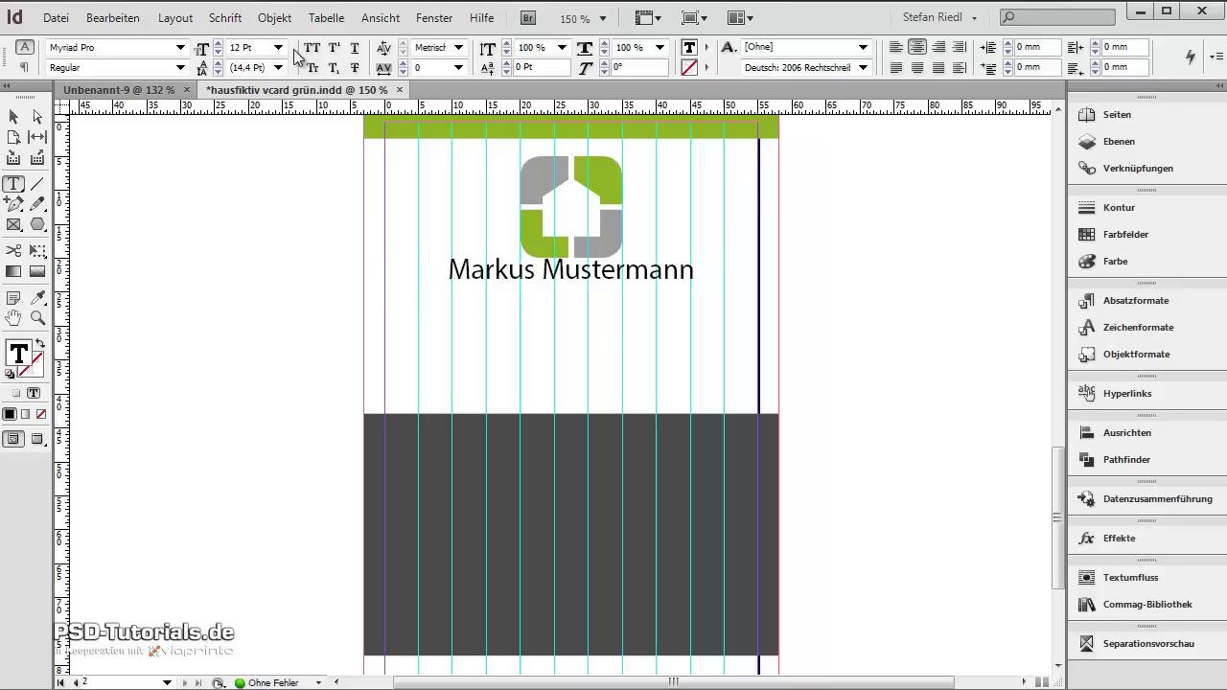
triple_click(638, 263)
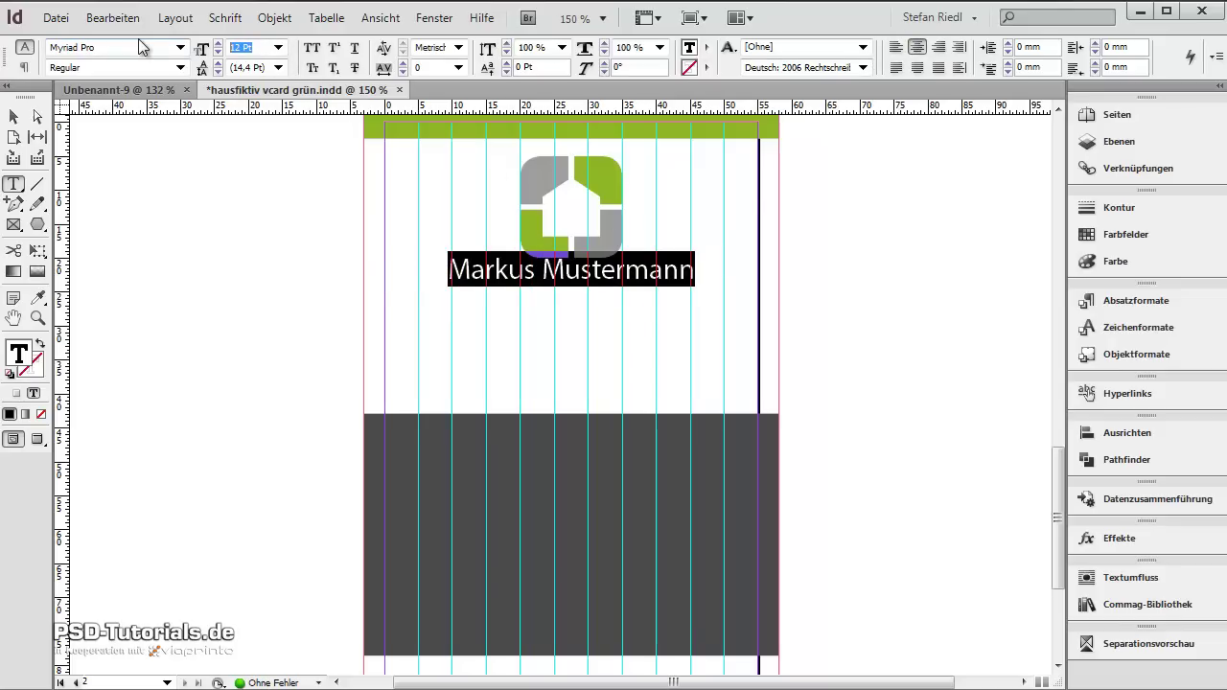
type("14")
key("Return")
left_click(450, 278)
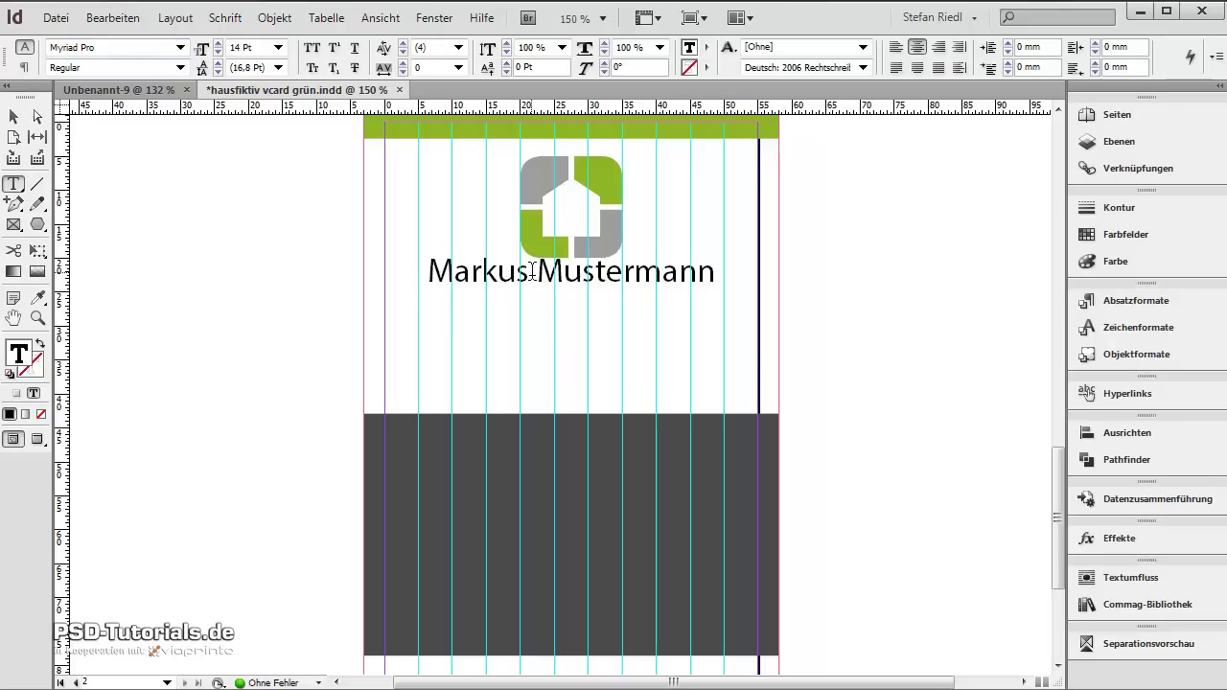
Set the first name to the Semibold style and the last name to the Light style
left_click_drag(530, 271, 370, 277)
left_click(119, 67)
type("Semibold")
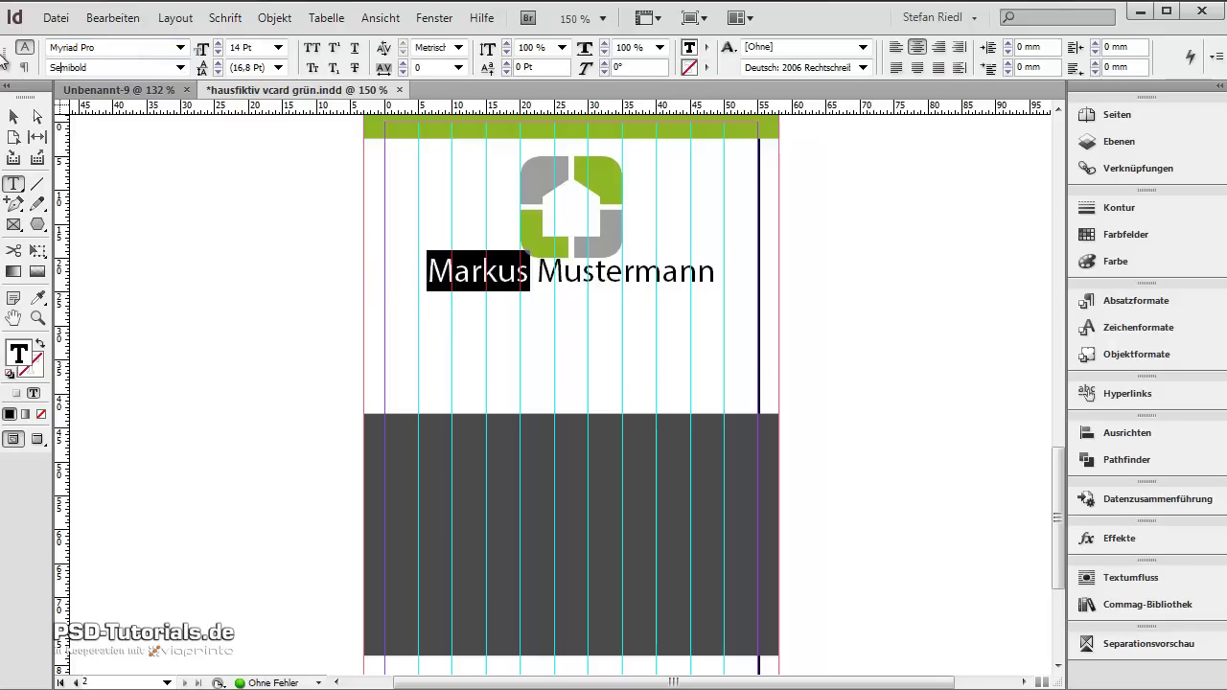
key("Return")
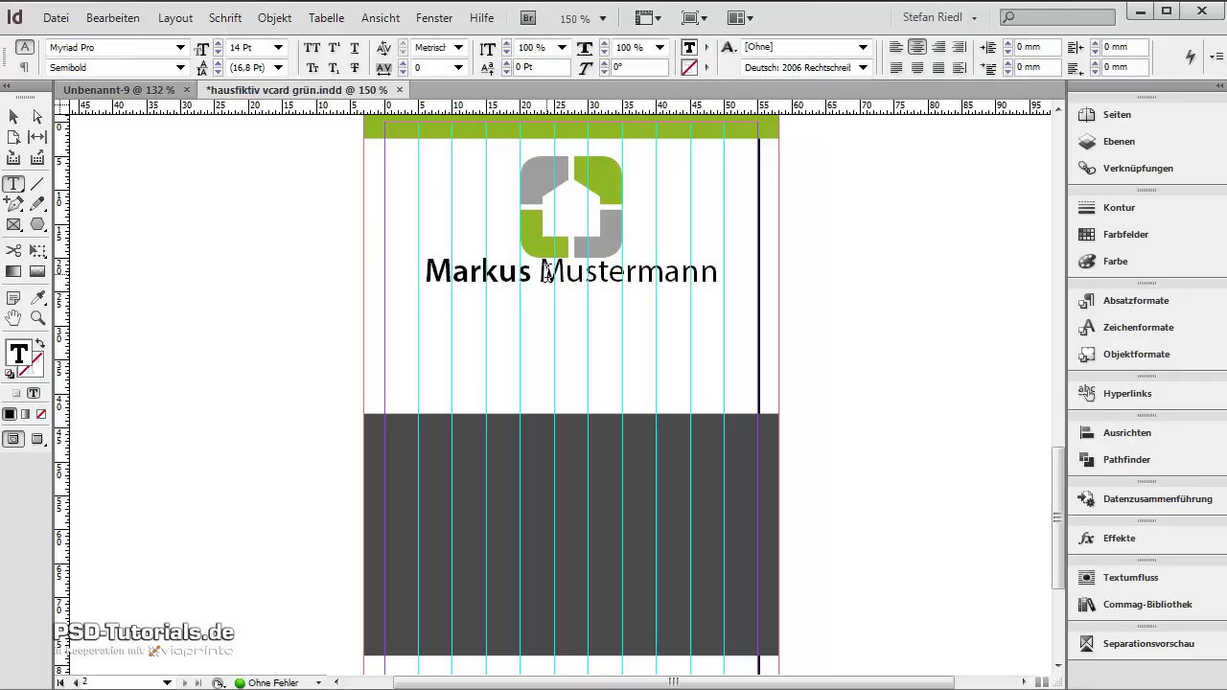
double_click(546, 272)
left_click(65, 67)
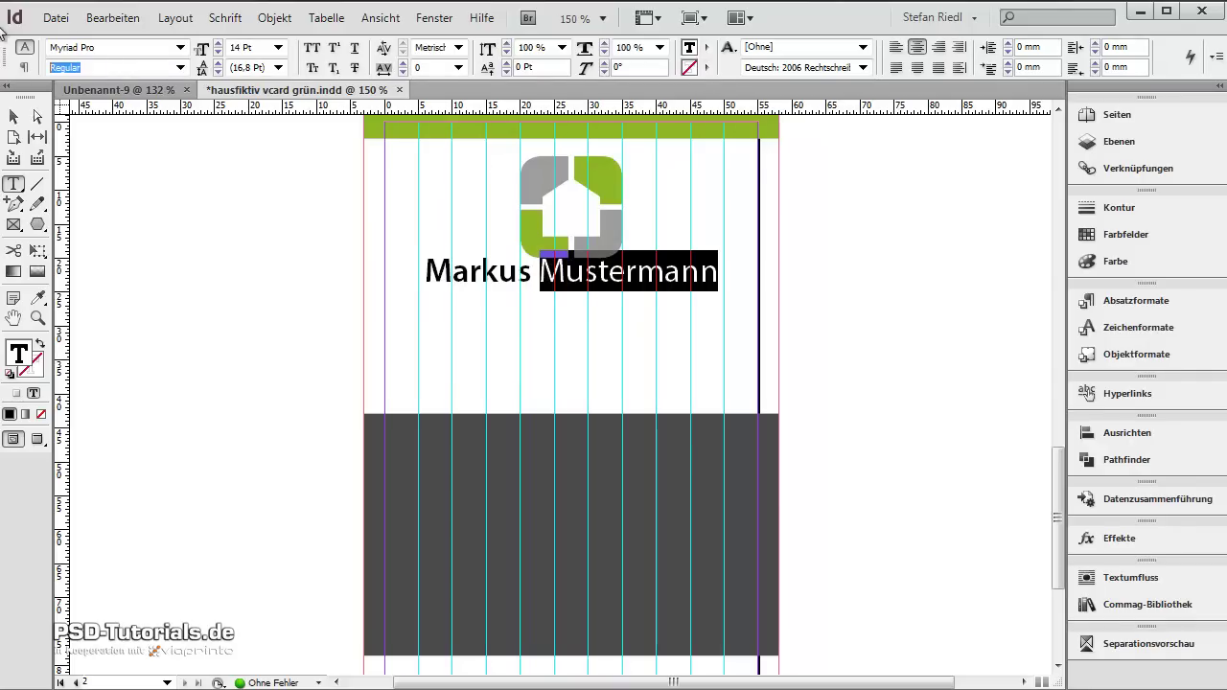
type("Light")
key("Return")
key("Escape")
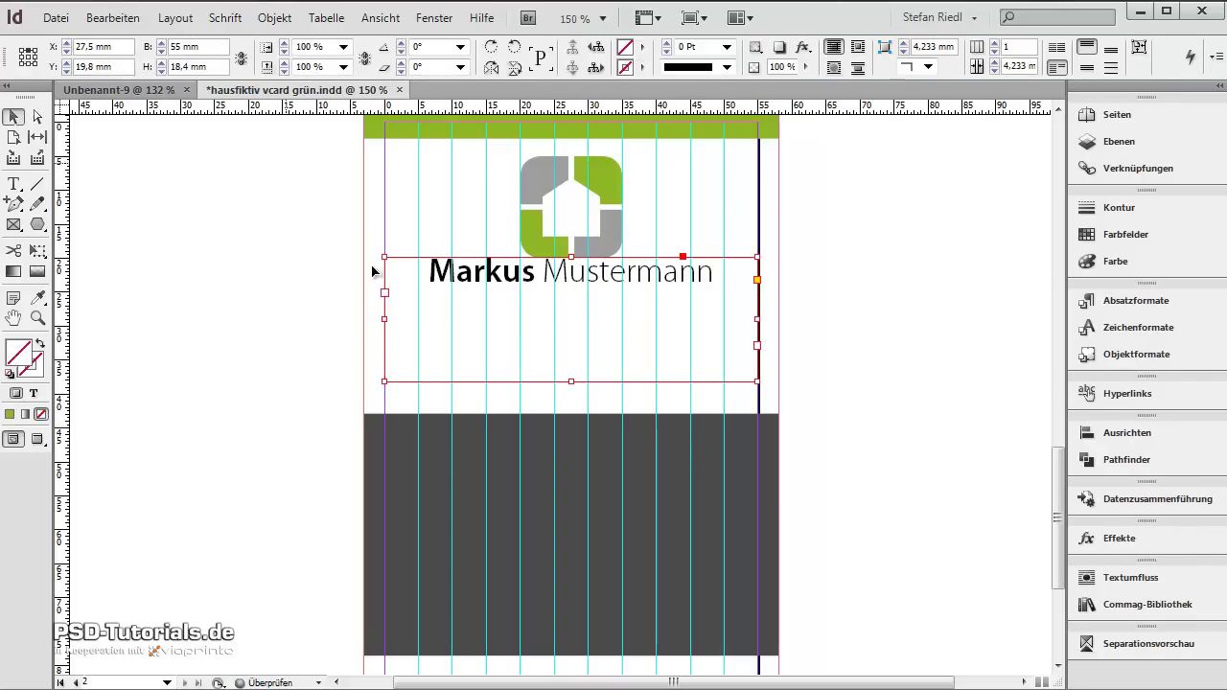
Move the name frame down to Y 22.3 mm and set the name's leading to 18 pt
key("shift+Down")
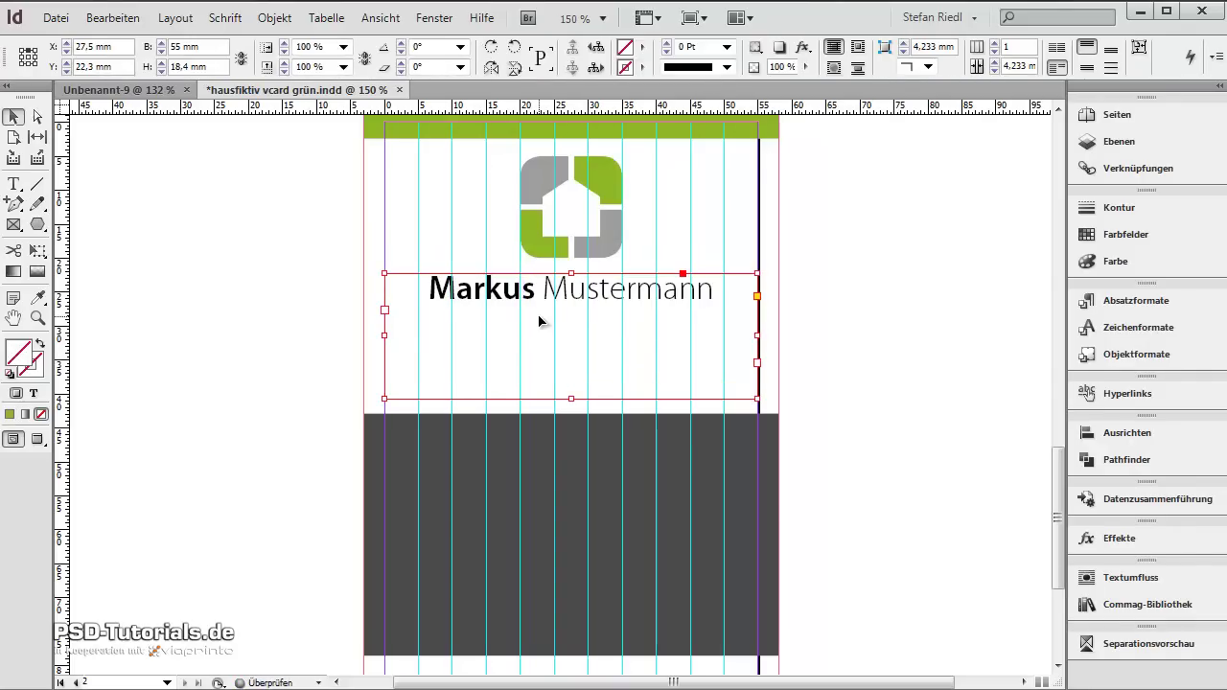
double_click(730, 312)
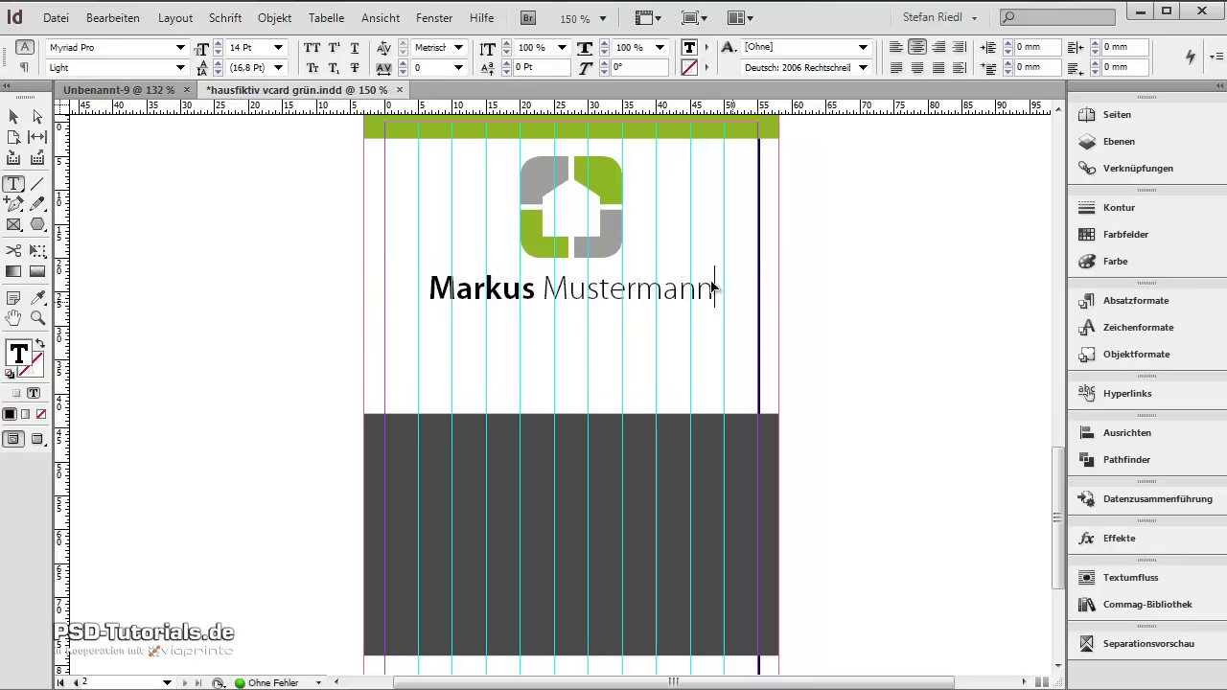
key("ctrl+a")
left_click(235, 69)
type("18")
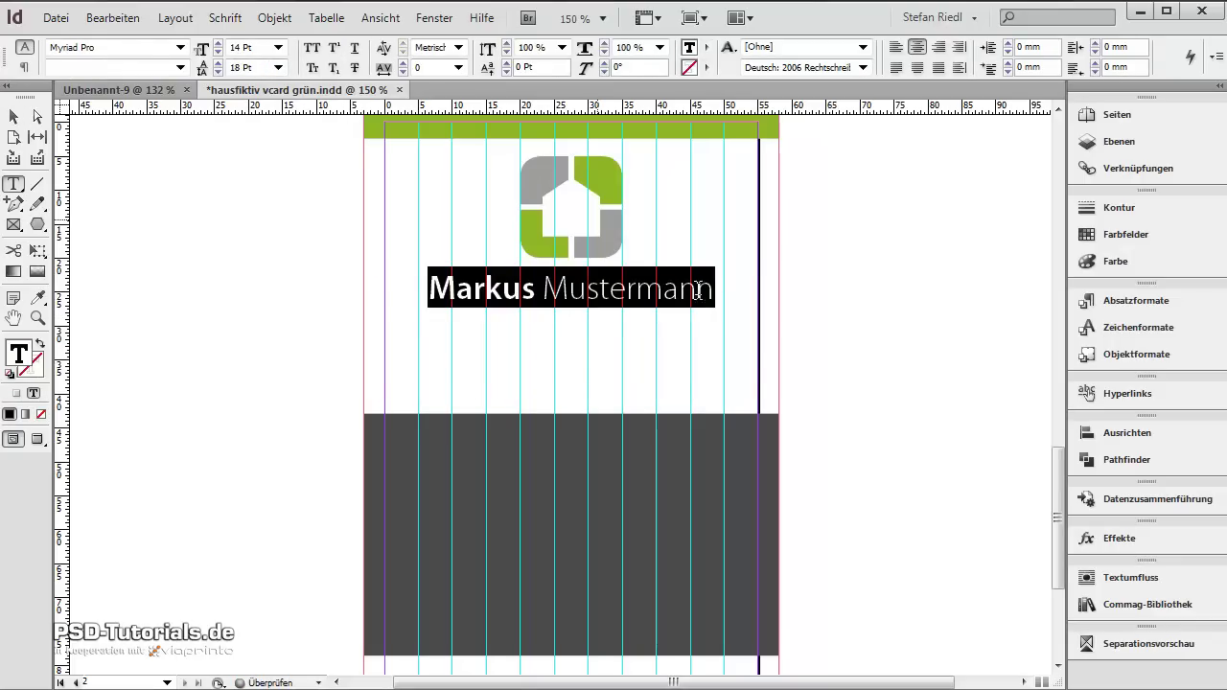
Add the job title "Geschäftsführer" as a second line below the name and set it to 10 pt
left_click(730, 299)
key("Return")
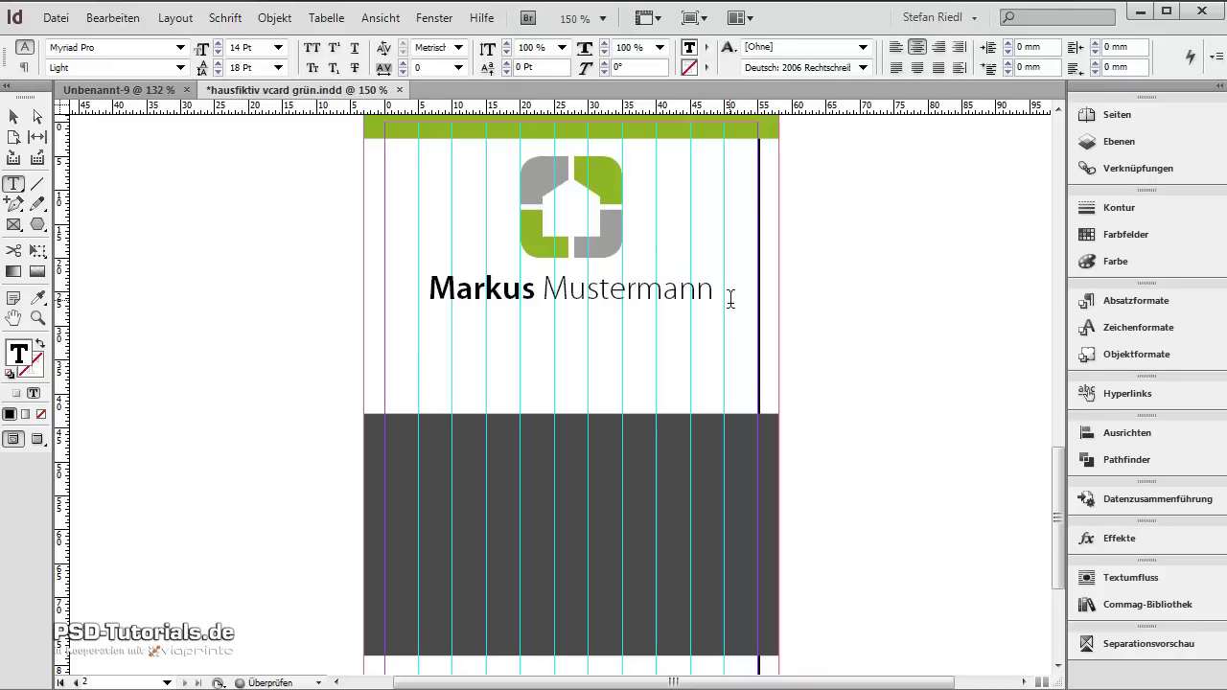
type("Geschäftsführer")
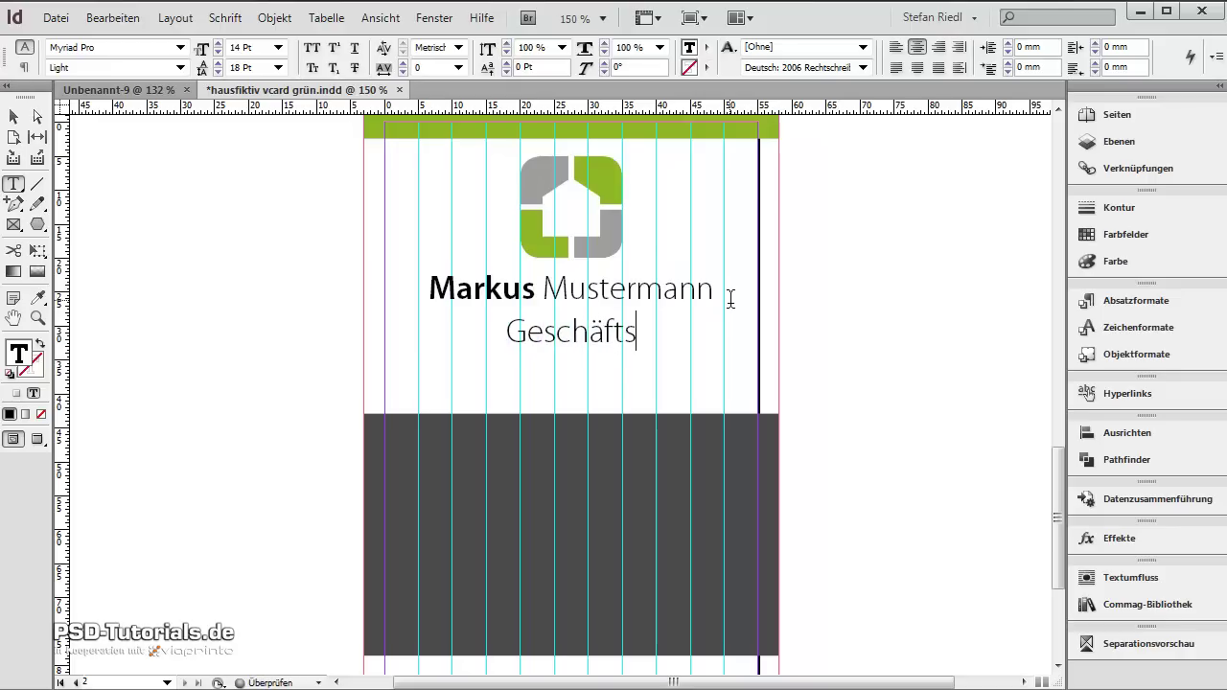
double_click(530, 341)
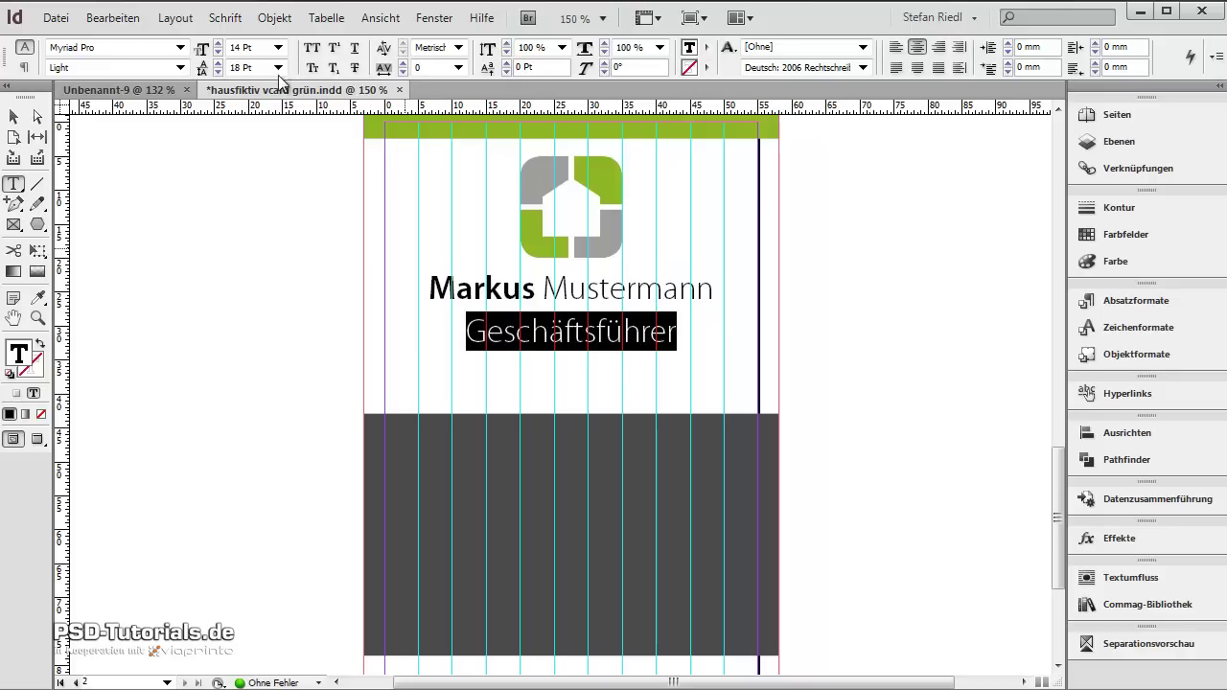
left_click(203, 50)
key("Return")
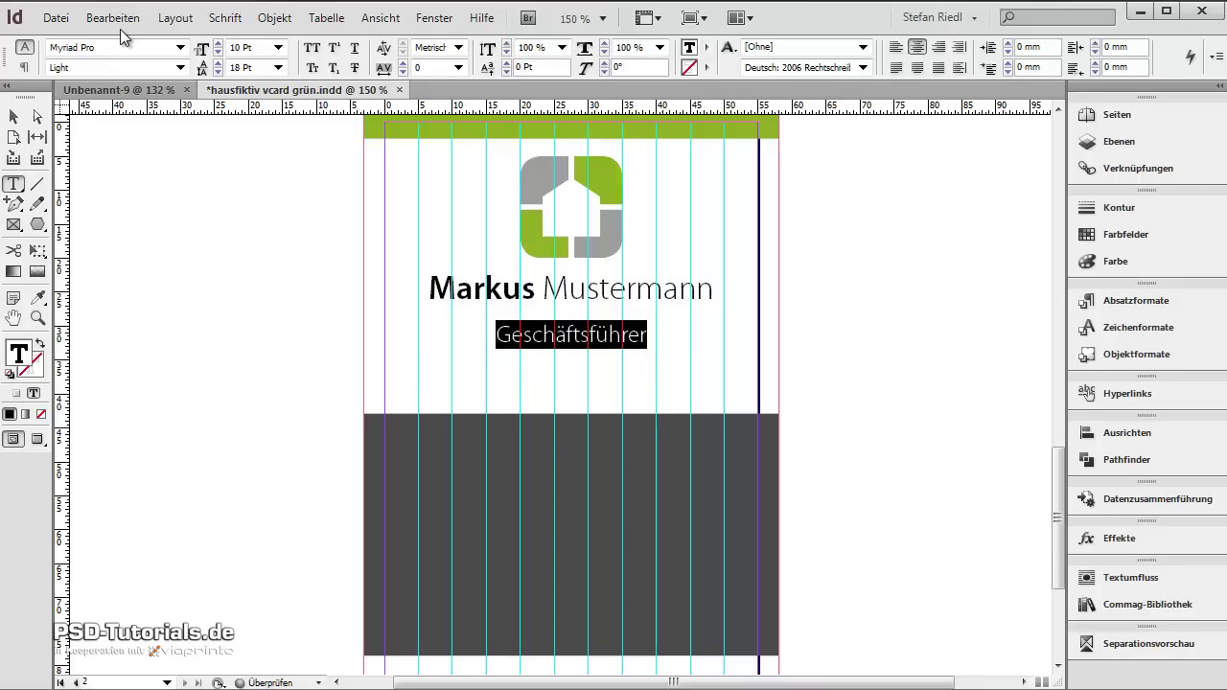
left_click(14, 116)
left_click(504, 262)
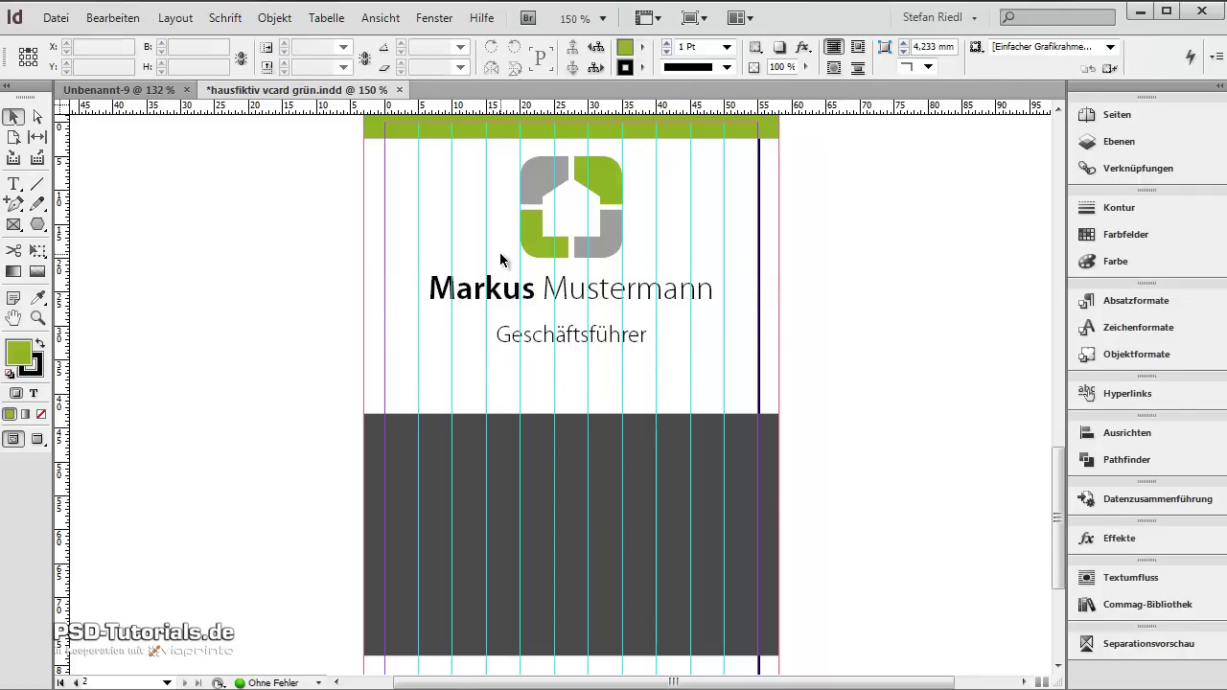
Colour the job title with the grey swatch C=0 M=0 Y=0 K=50
scroll(504, 263, "up", 1)
double_click(541, 304)
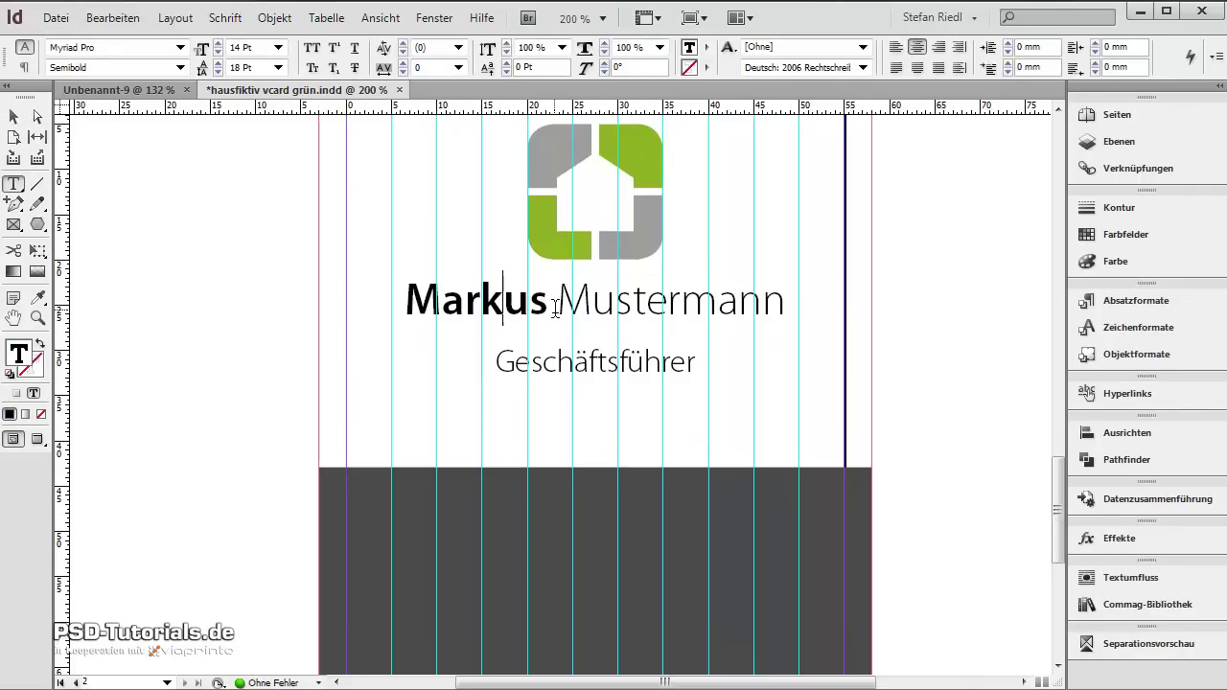
double_click(567, 374)
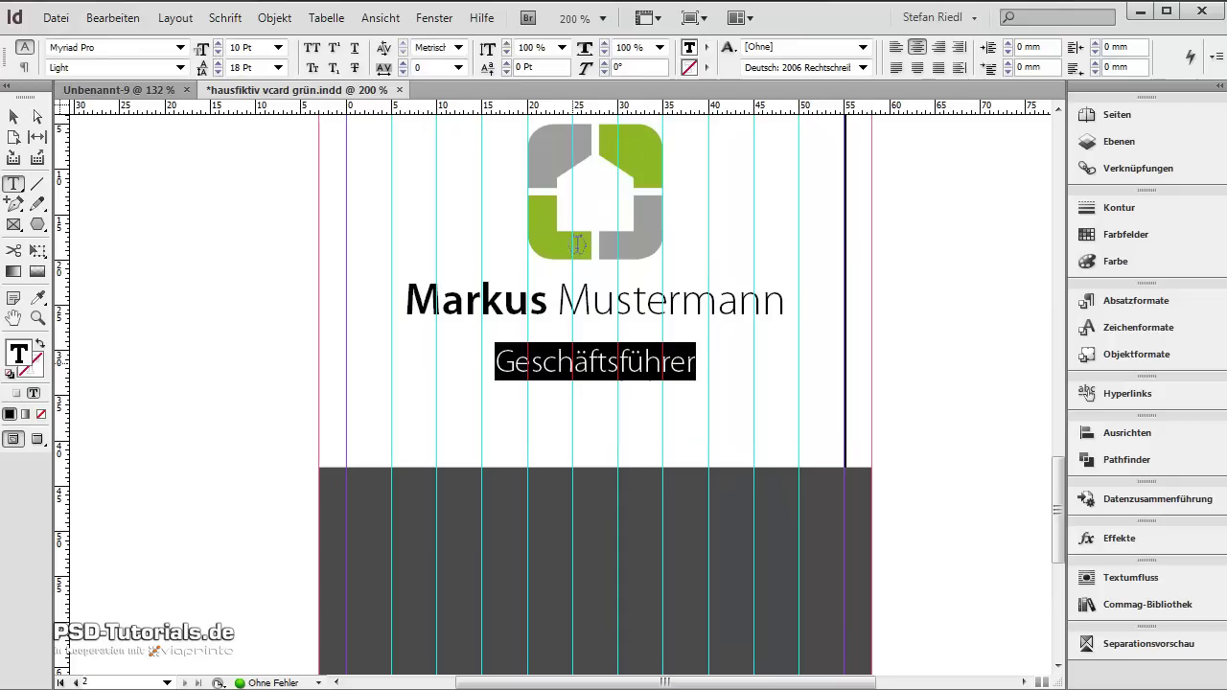
left_click(707, 48)
scroll(767, 192, "down", 1)
left_click(757, 219)
left_click(658, 312)
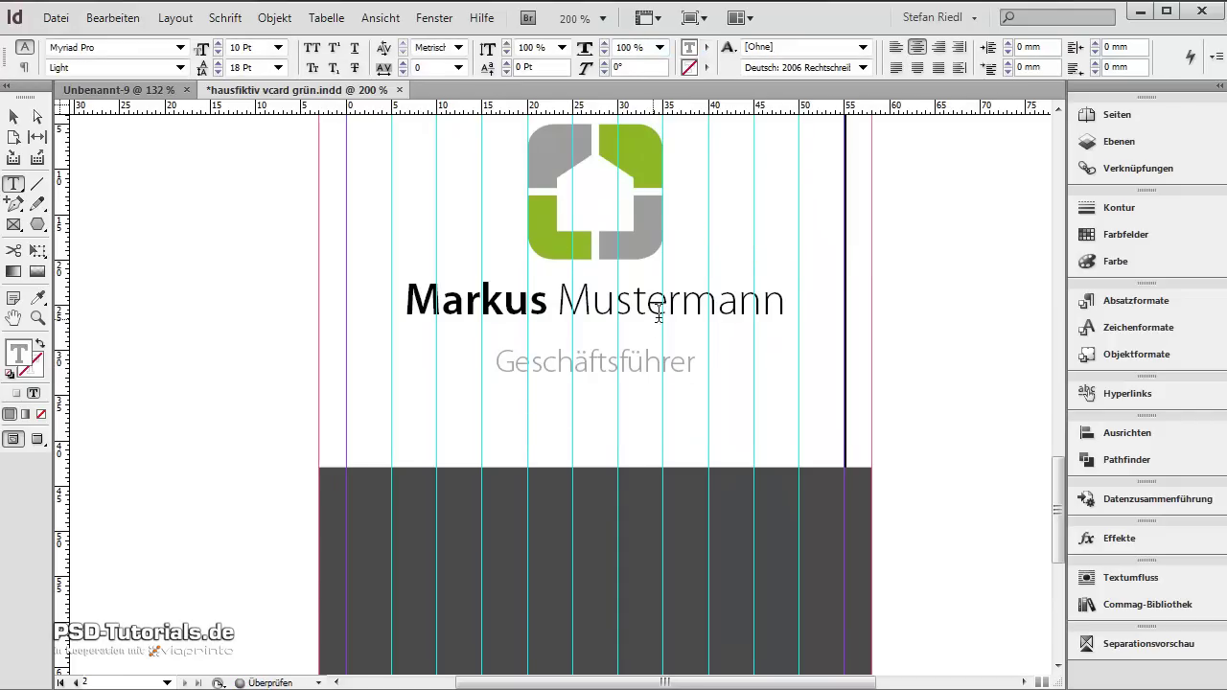
Colour the whole name line with the dark grey swatch C=0 M=0 Y=0 K=85 and deselect it
triple_click(776, 299)
left_click(706, 48)
left_click(779, 203)
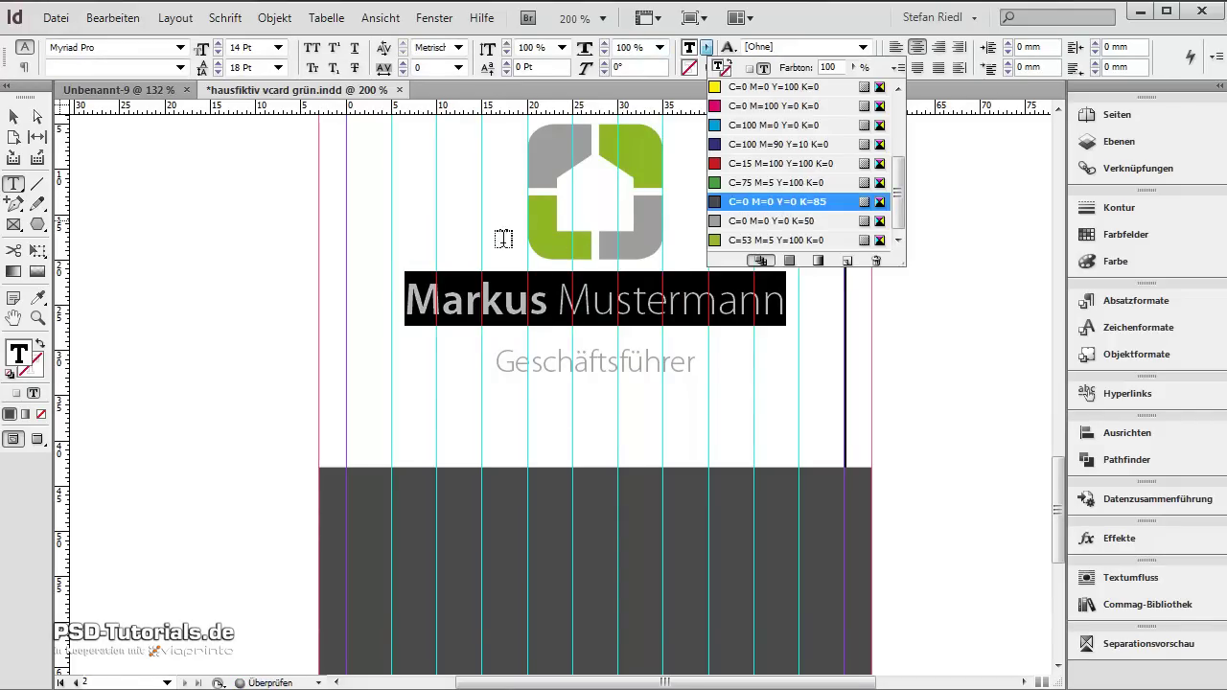
left_click(14, 116)
left_click(90, 184)
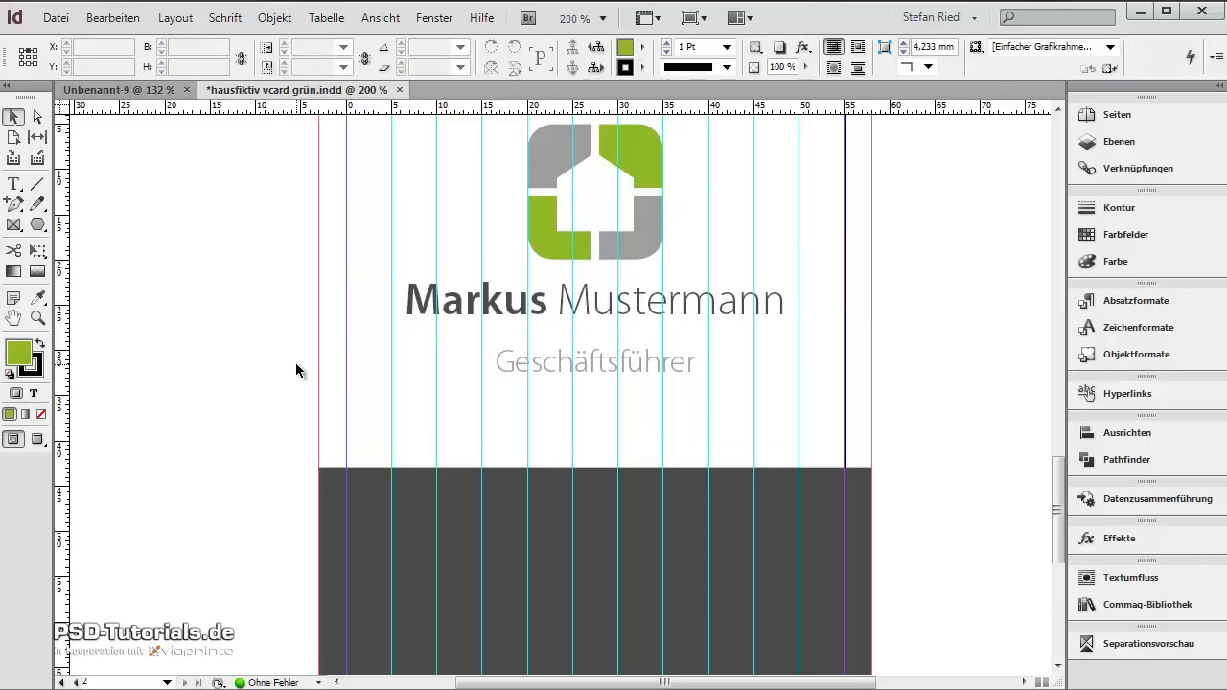
Fit the name and title frame's height to its text and move it down about 2.5 mm in preview mode
key("w")
scroll(608, 457, "up", 1)
left_click(597, 405)
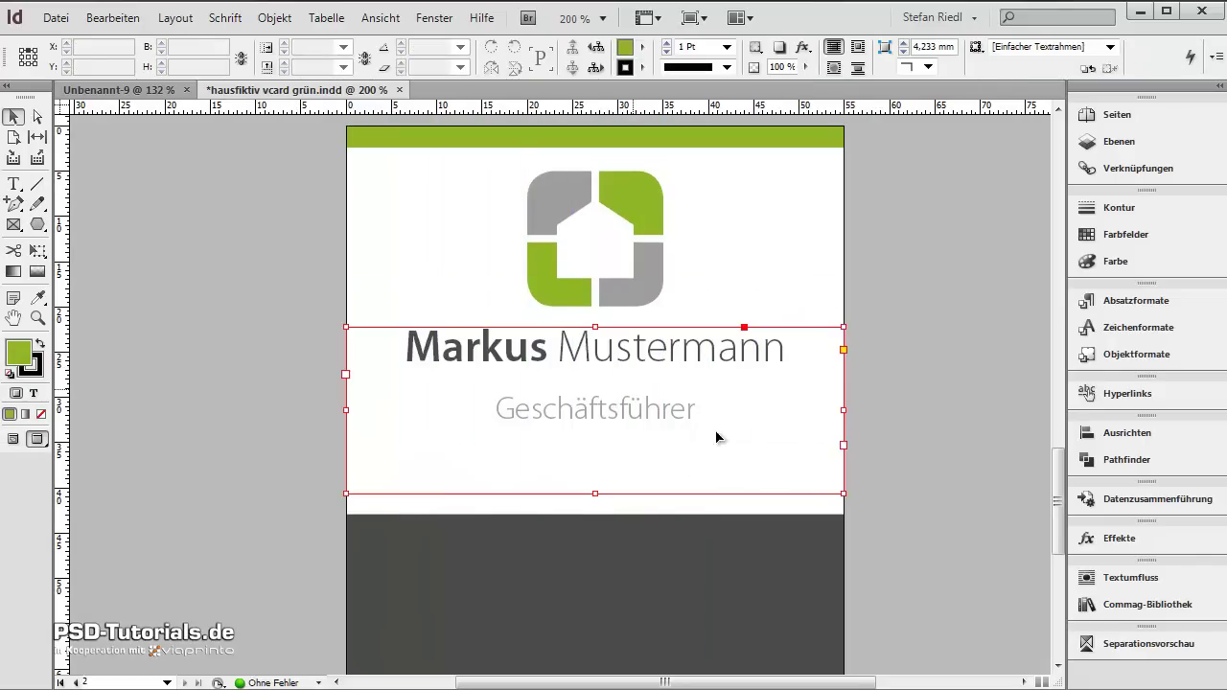
double_click(593, 494)
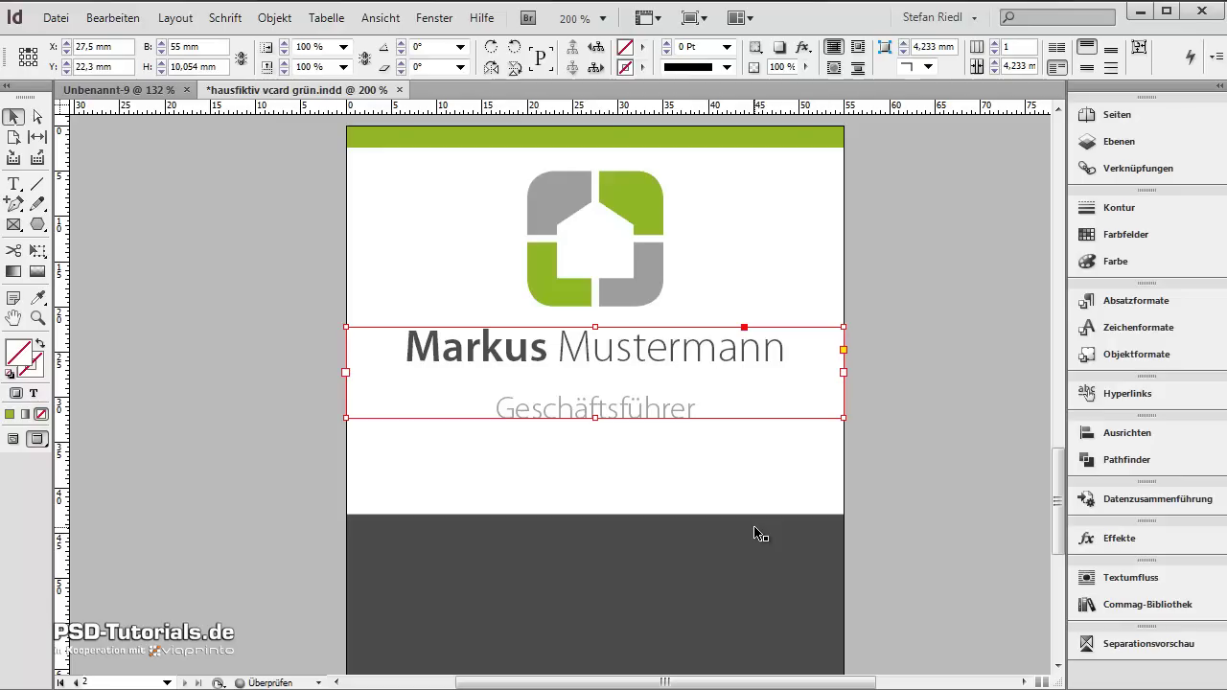
key("shift+Down")
left_click(237, 402)
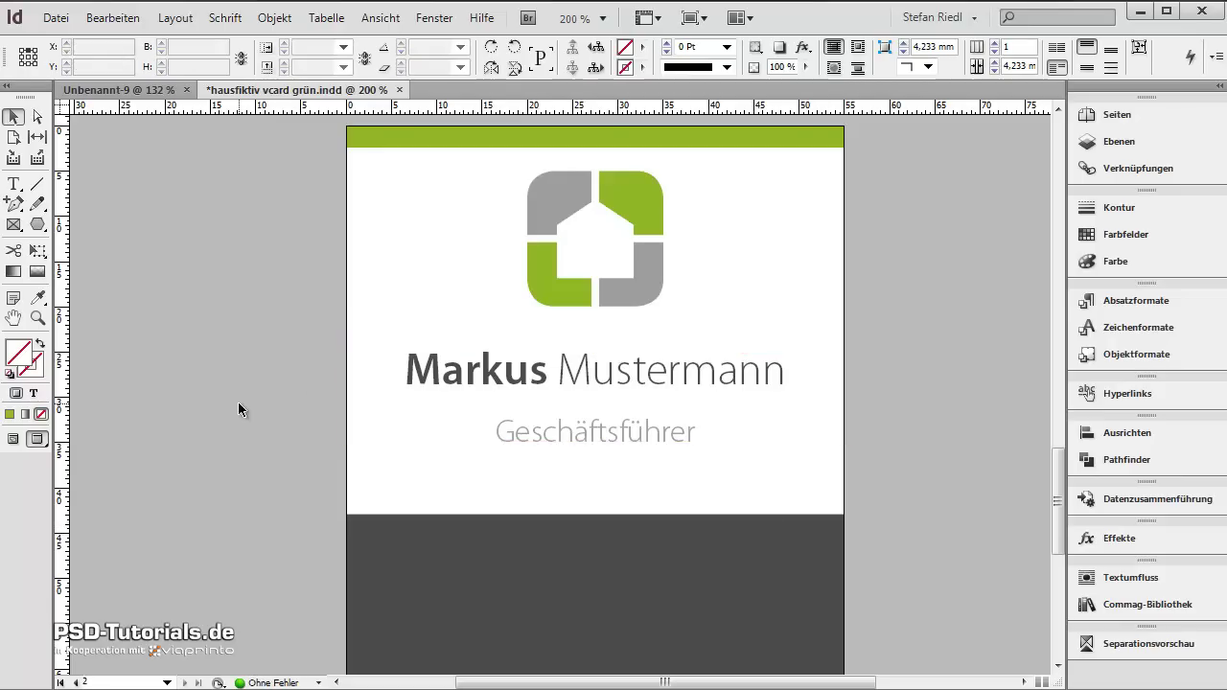
Place the contact details group with its green icons from the Commag library on the dark block and centre it vertically there
scroll(238, 401, "down", 4)
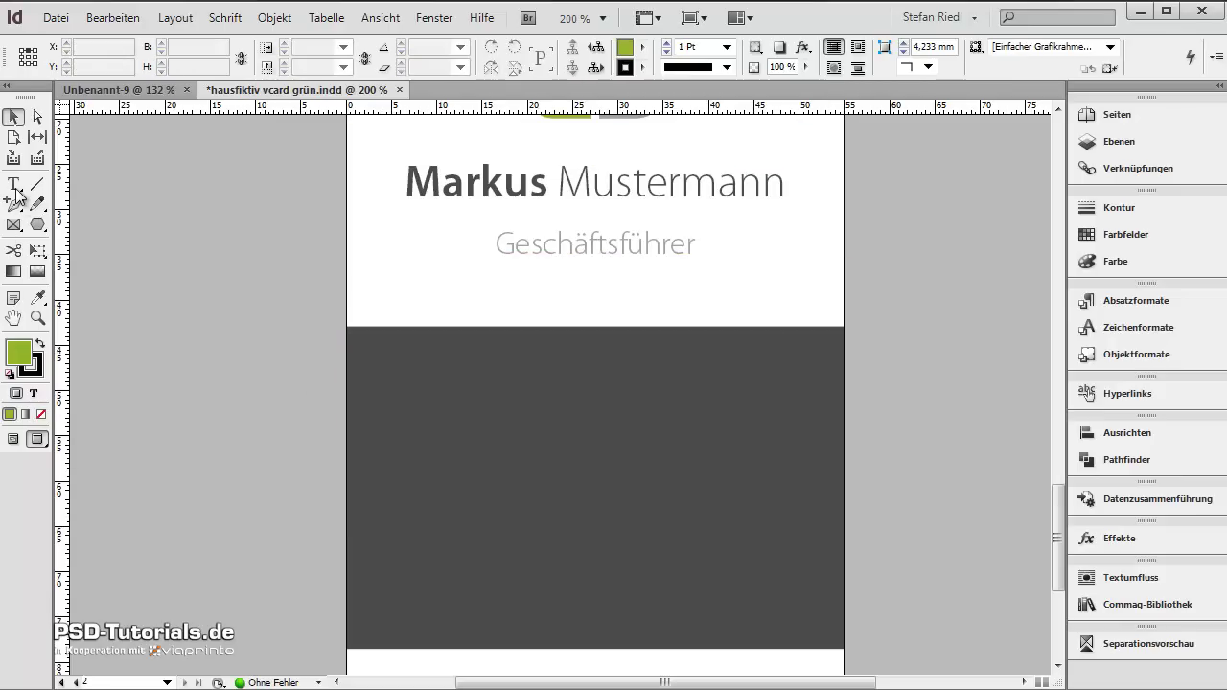
left_click(13, 184)
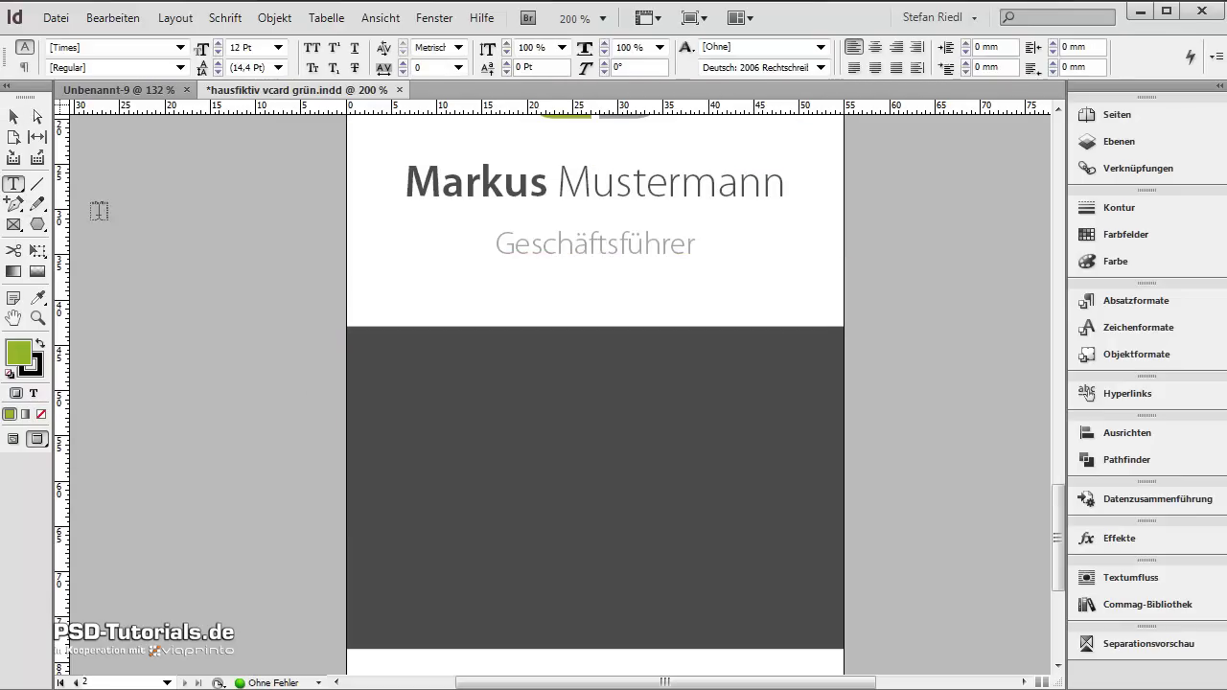
key("w")
key("v")
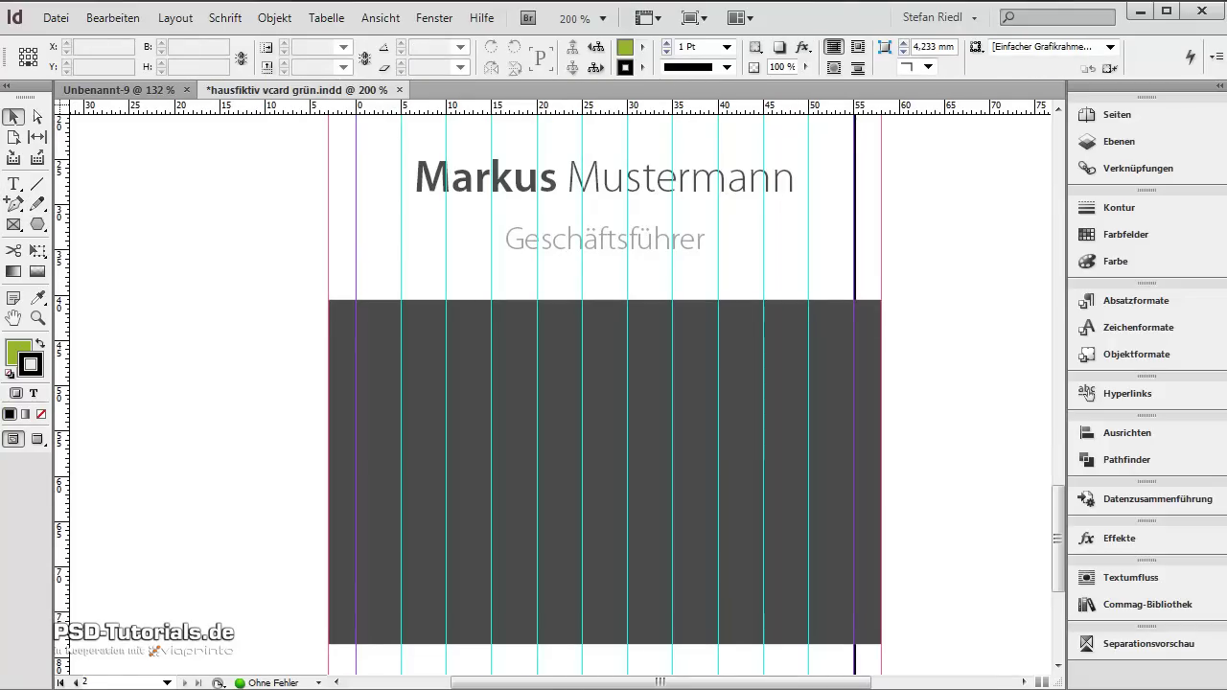
left_click(1119, 605)
left_click_drag(973, 576, 581, 471)
left_click(566, 448)
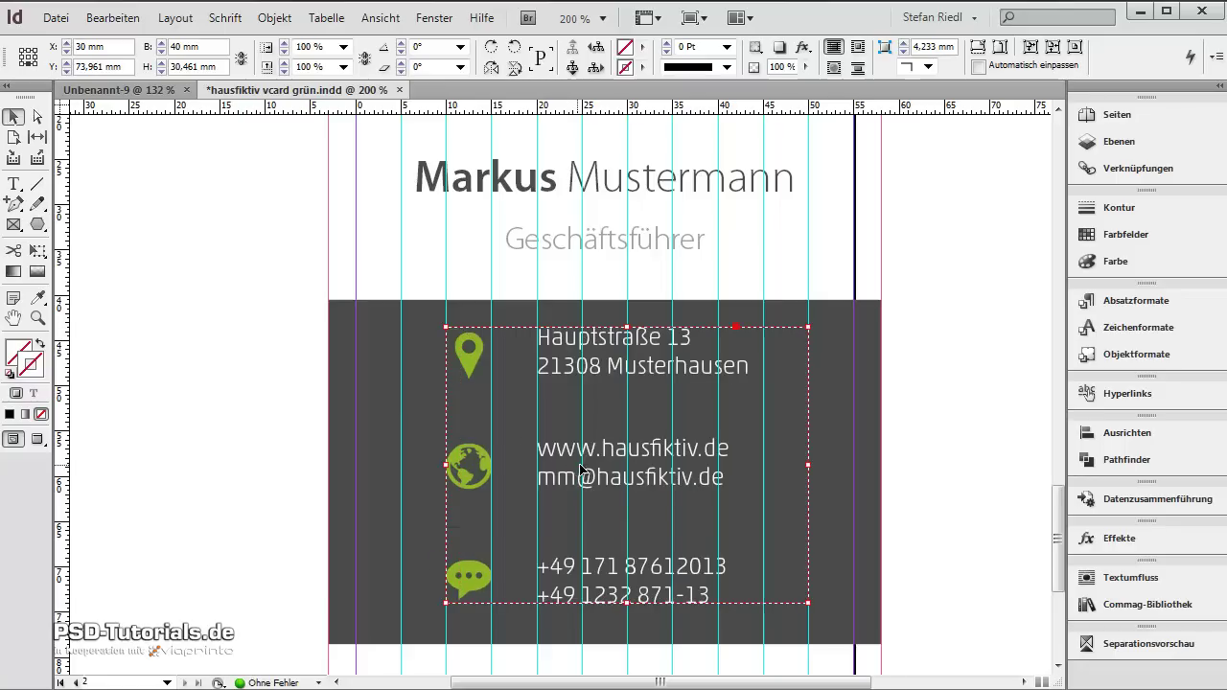
left_click_drag(619, 460, 619, 470)
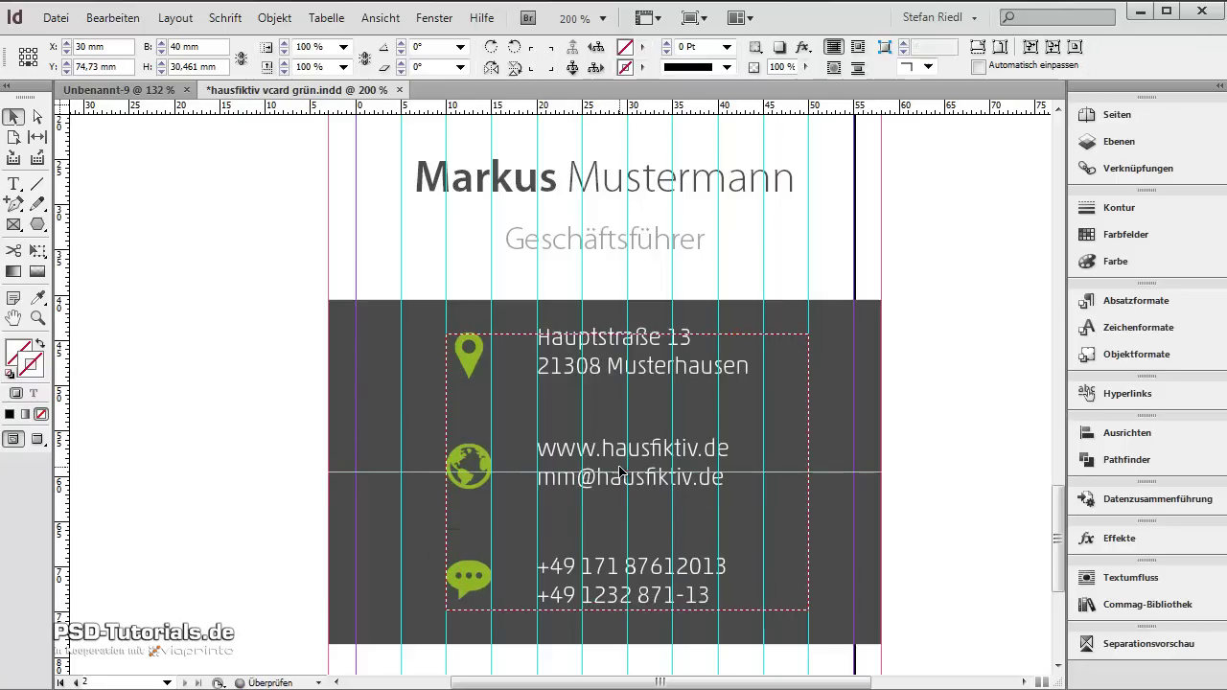
left_click(930, 484)
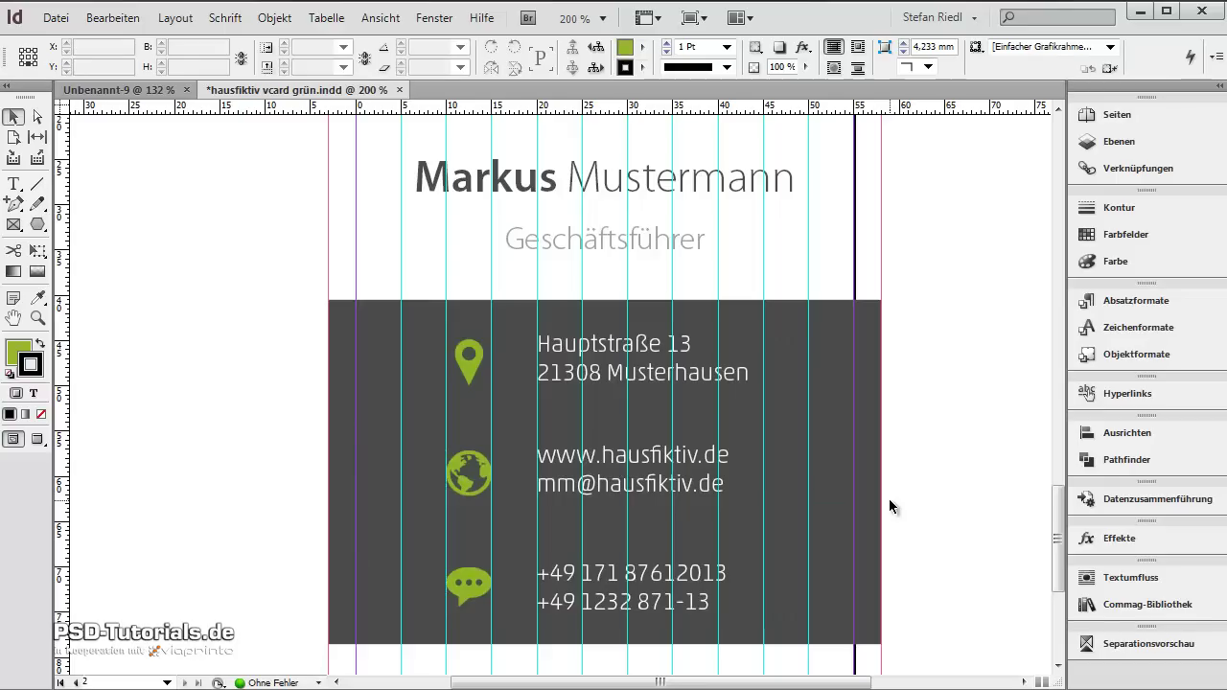
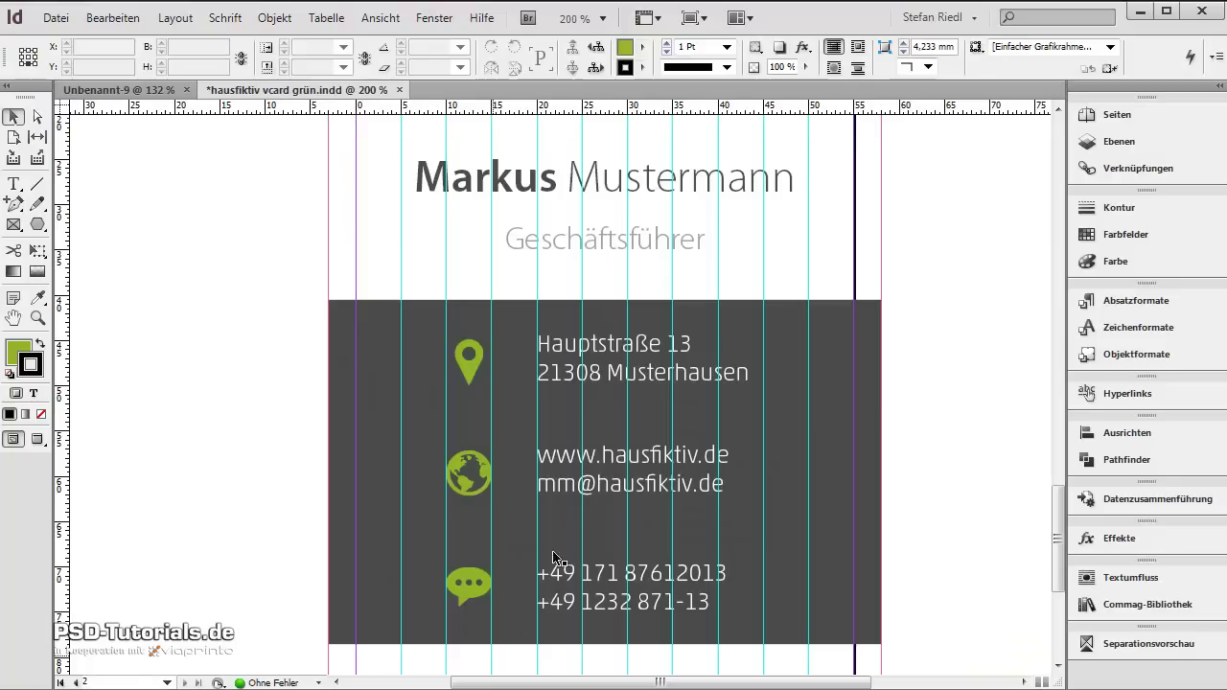
Draw a 45 mm horizontal line between the name and the job title and set its stroke to 0.6 pt
scroll(465, 269, "up", 2)
left_click(37, 184)
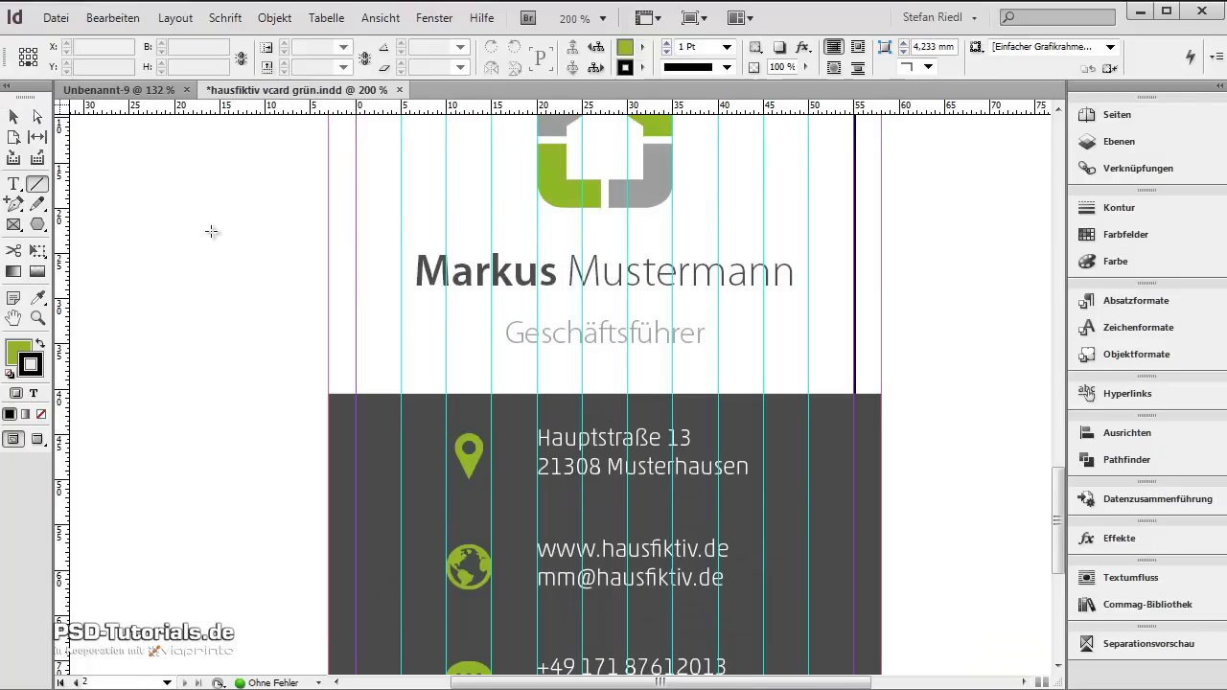
mouse_move(401, 306)
left_mouse_down()
mouse_move(780, 318)
mouse_move(807, 307)
left_mouse_up()
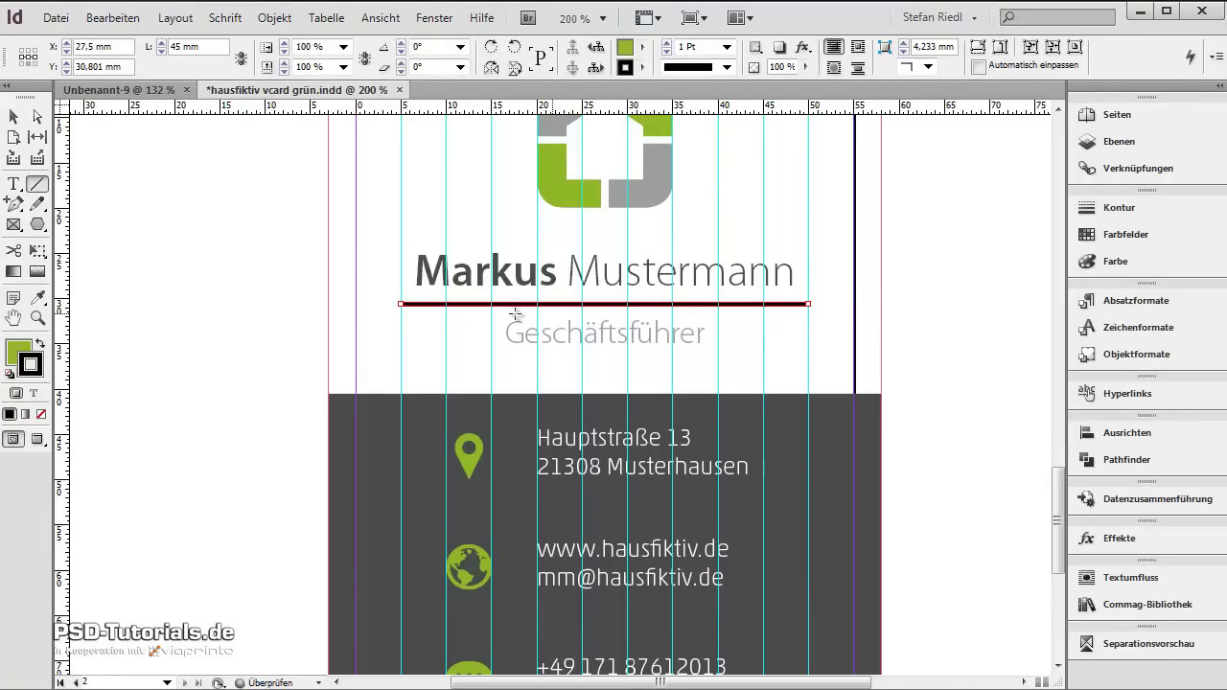
left_click(713, 49)
type("0,6")
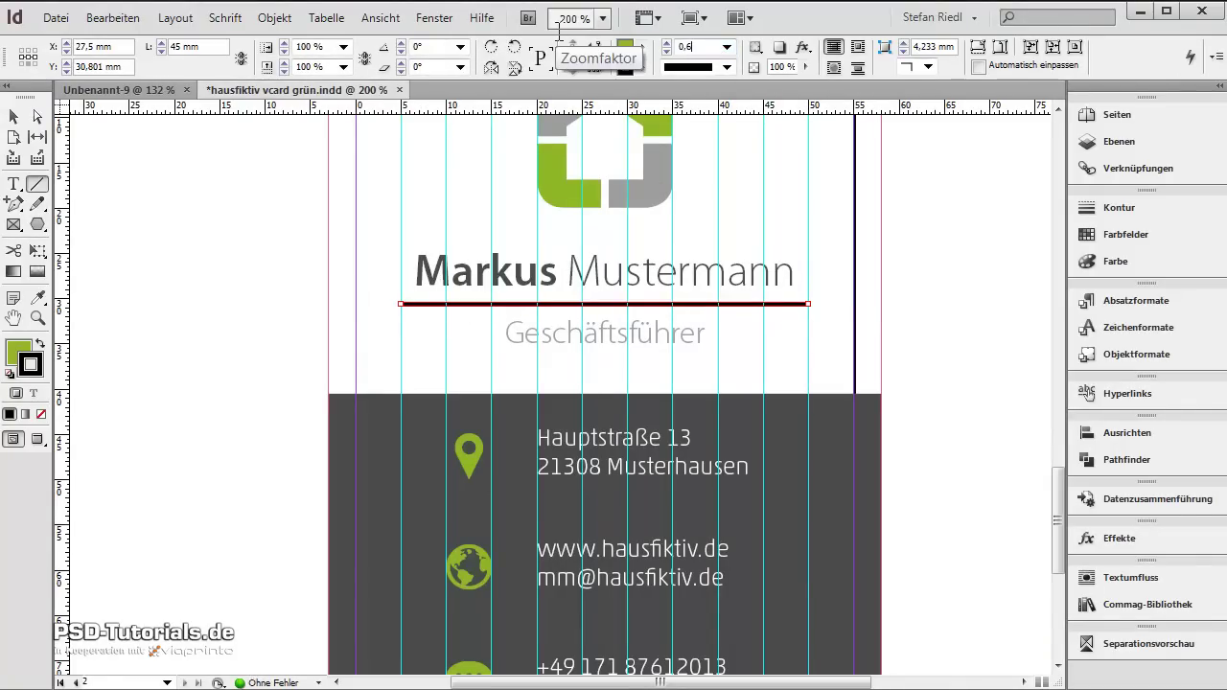
key("Return")
Remove the divider line's fill and colour its stroke with the grey swatch C=0 M=0 Y=0 K=50
left_click(641, 46)
scroll(690, 153, "up", 3)
left_click(651, 87)
left_click(642, 67)
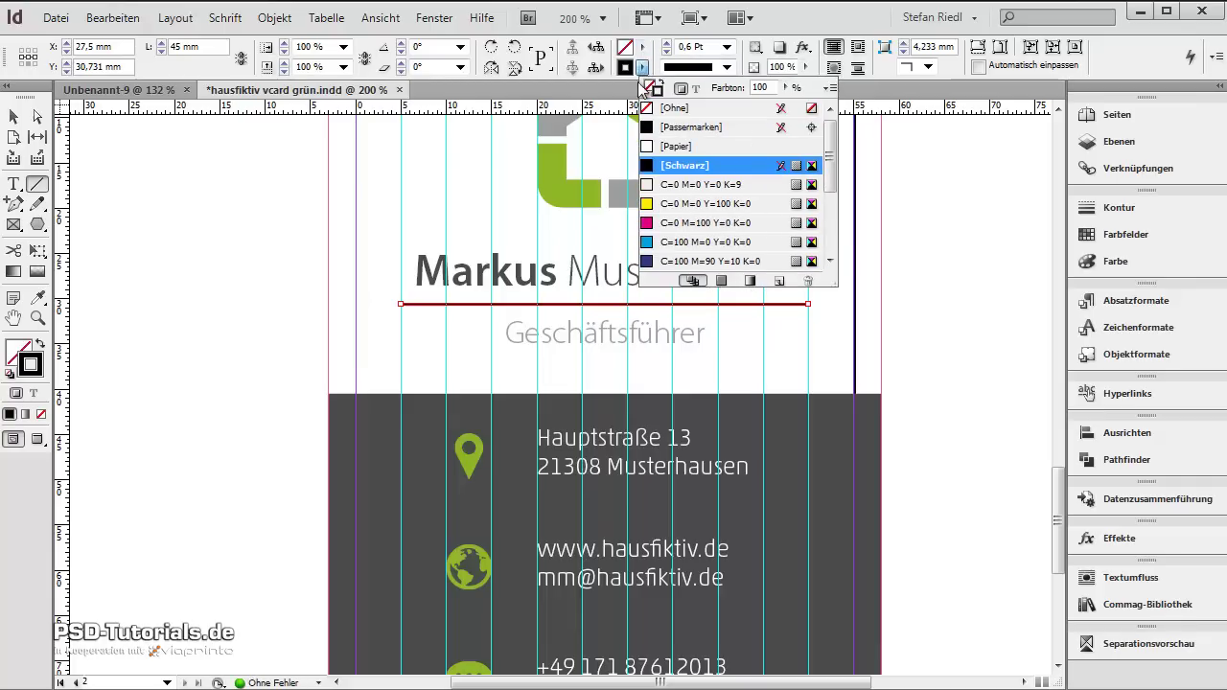
scroll(691, 171, "down", 3)
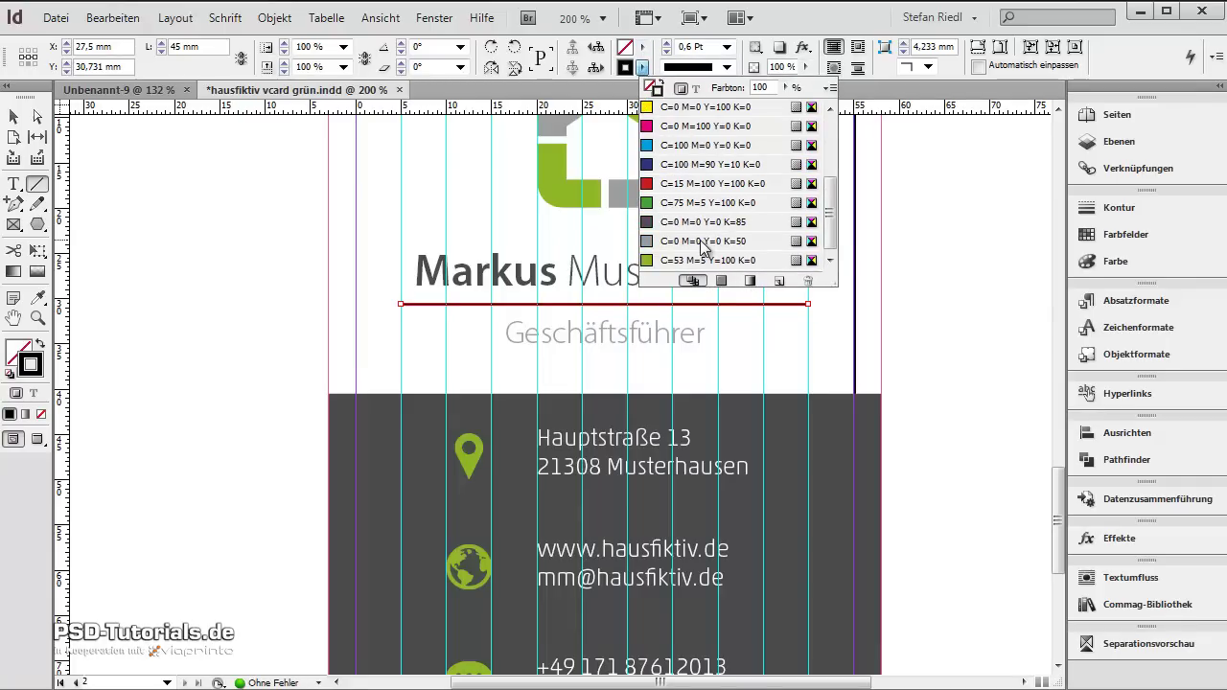
left_click(705, 241)
left_click(14, 116)
left_click(167, 189)
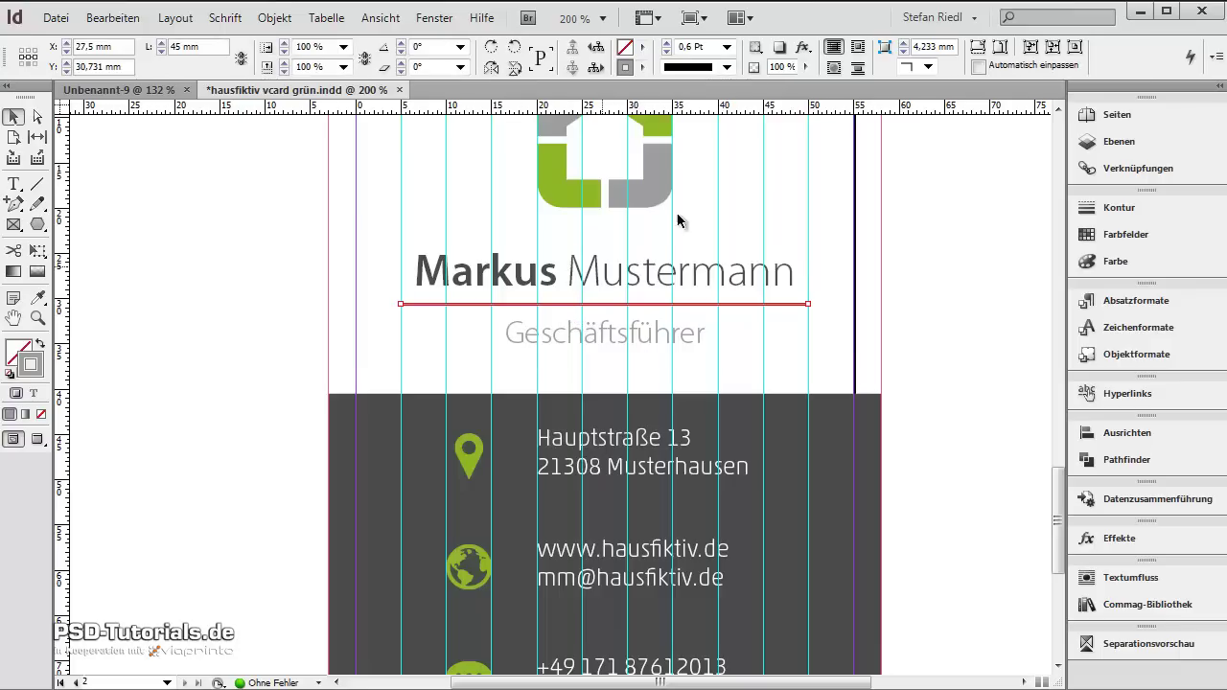
Apply a radial gradient feather to the divider line, deselect it and check the whole page in preview mode
left_click(801, 47)
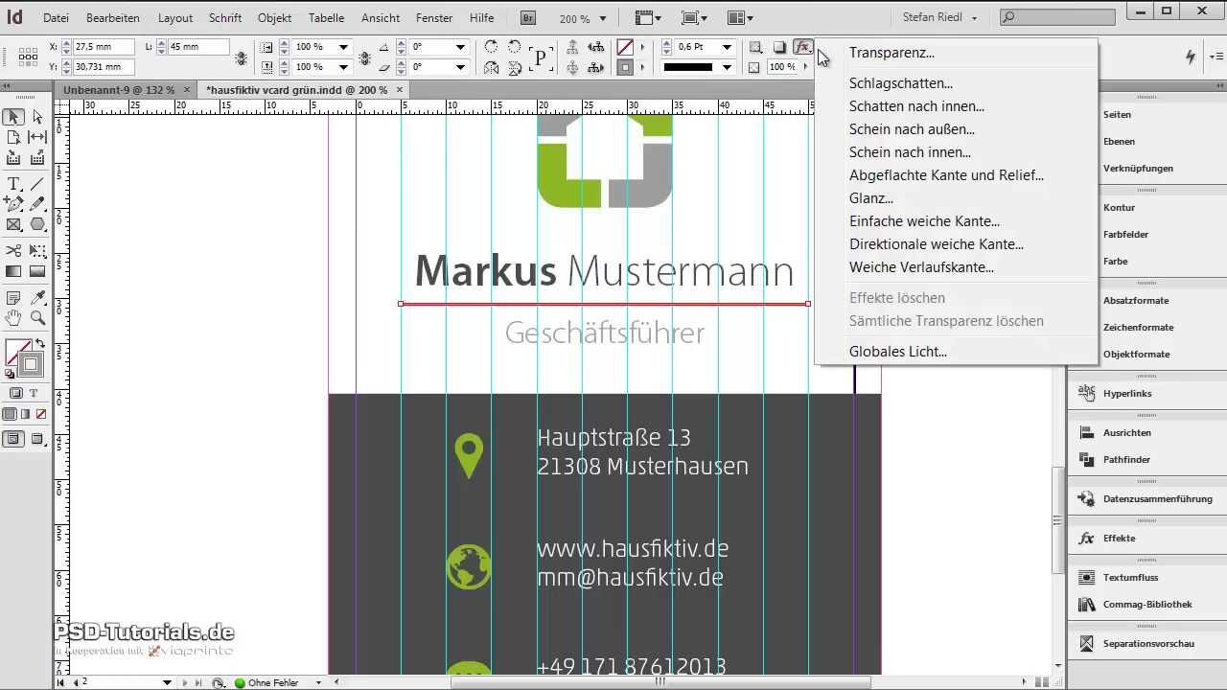
left_click(868, 54)
left_click(431, 505)
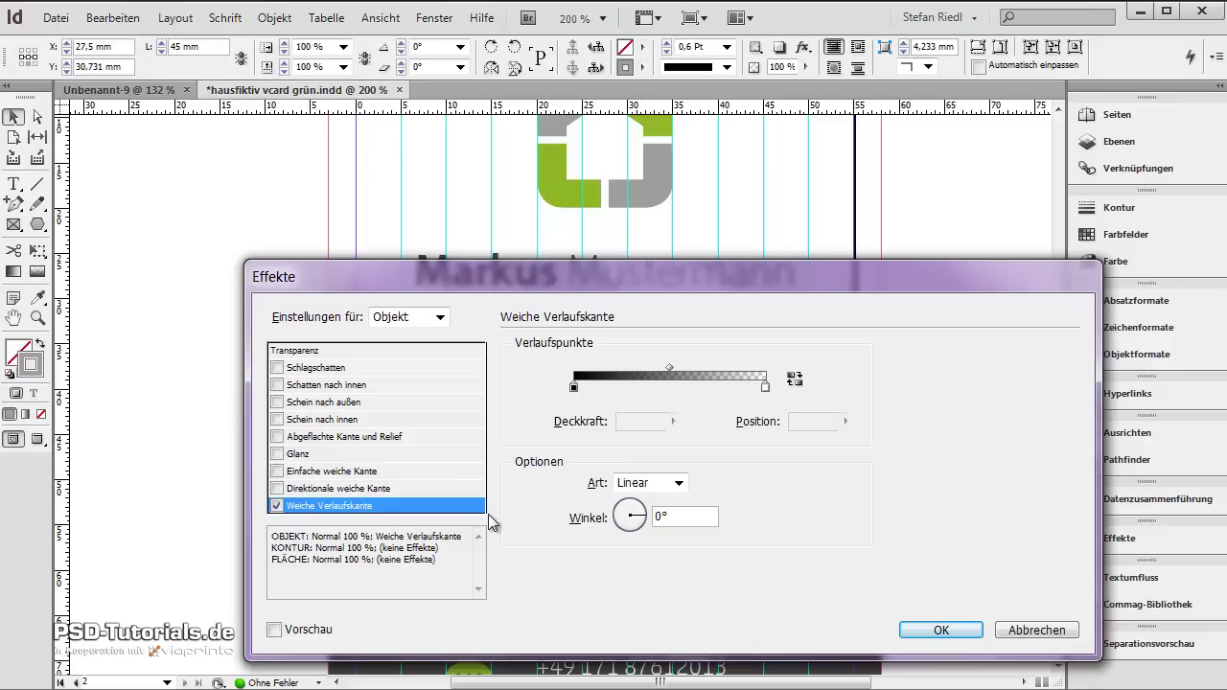
left_click(673, 485)
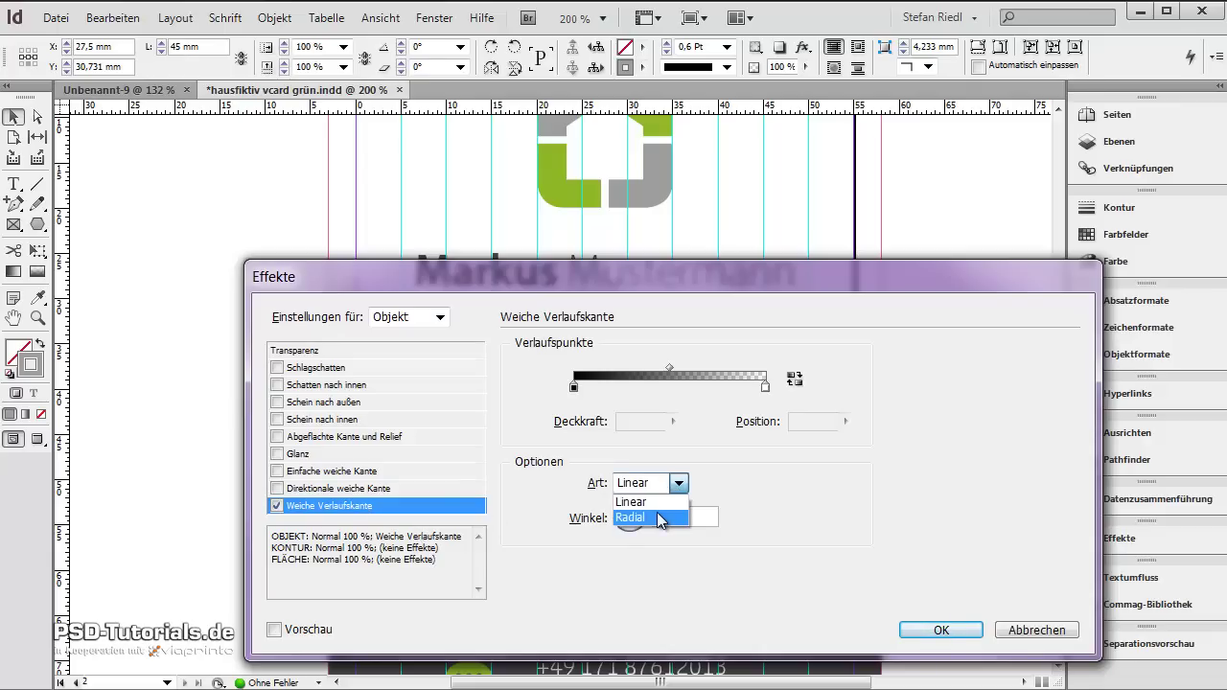
left_click(658, 518)
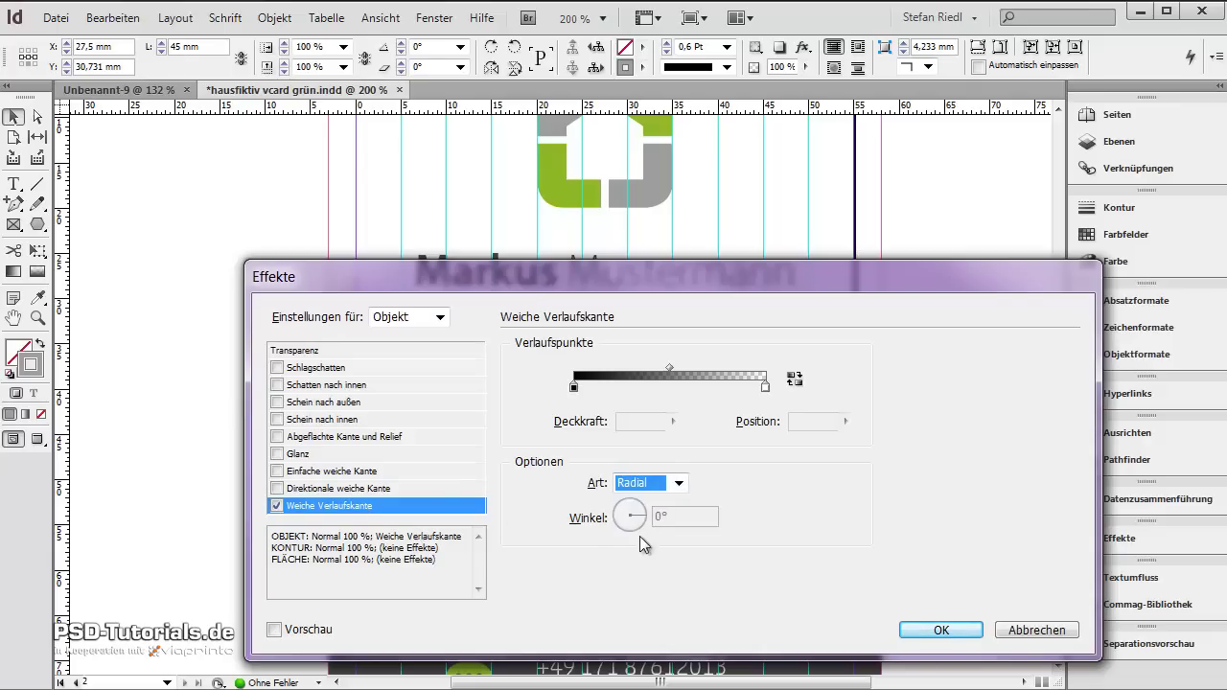
left_click(925, 629)
key("ctrl+shift+a")
key("w")
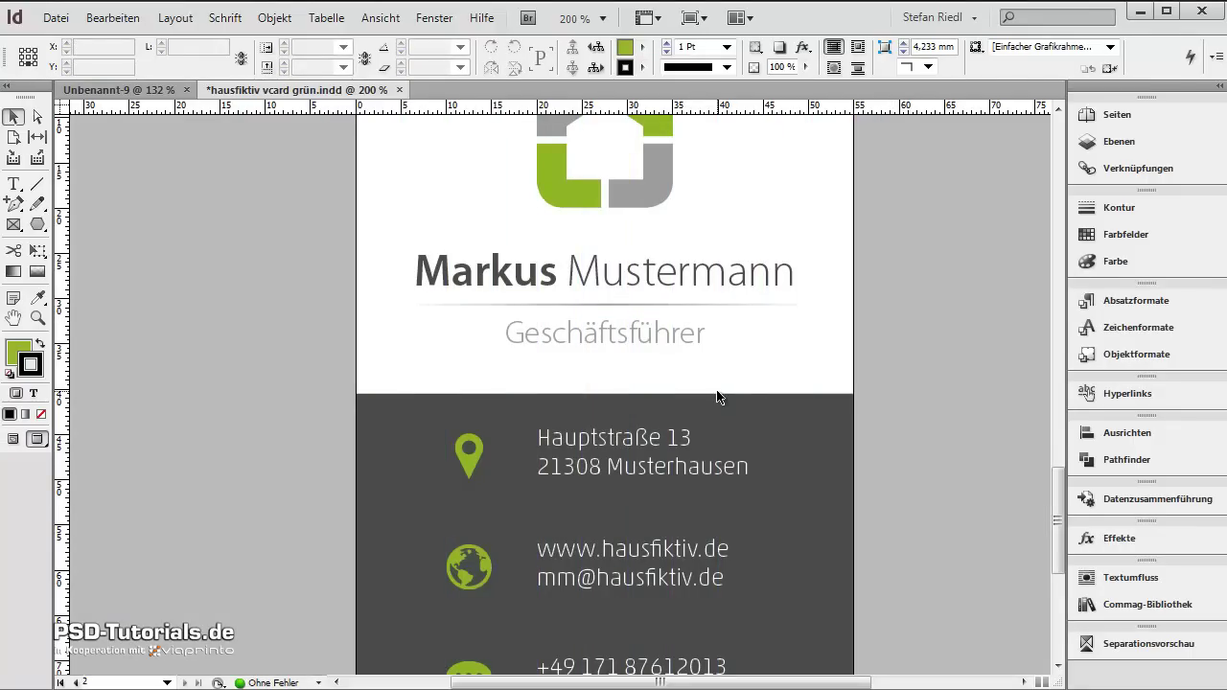
key("ctrl+0")
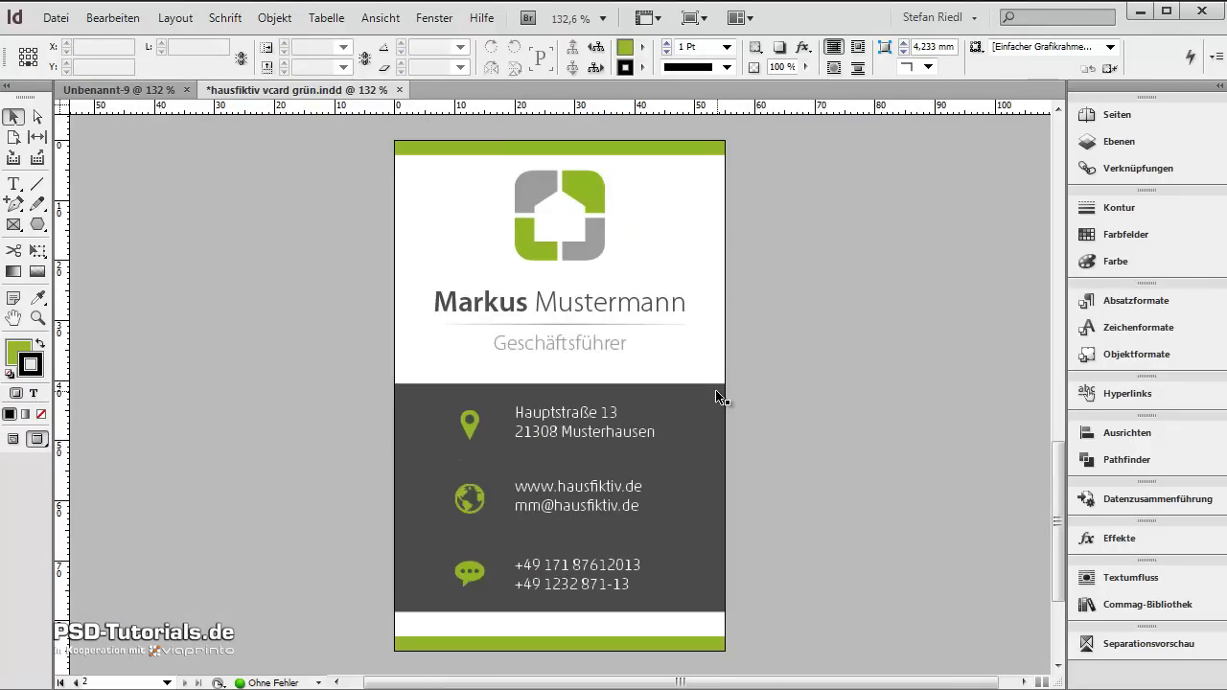
Copy the divider line twice into the dark block, between the address, web and phone entries, and deselect it
left_click(611, 325)
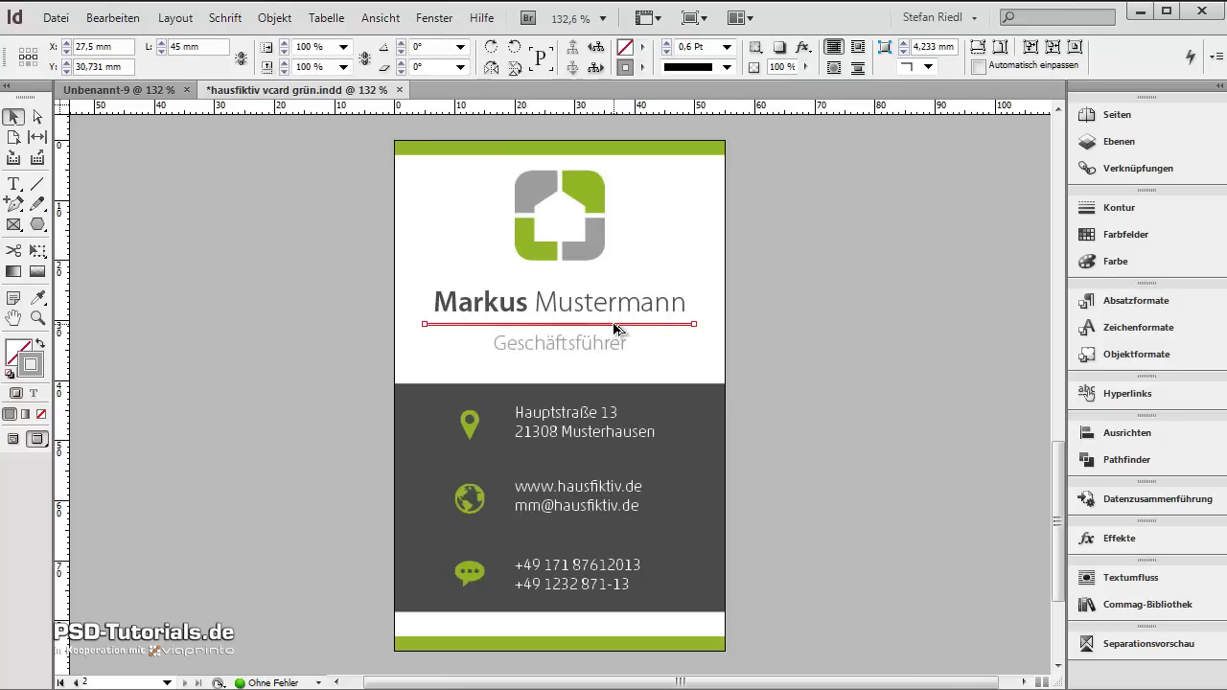
left_click_drag(615, 329, 630, 539)
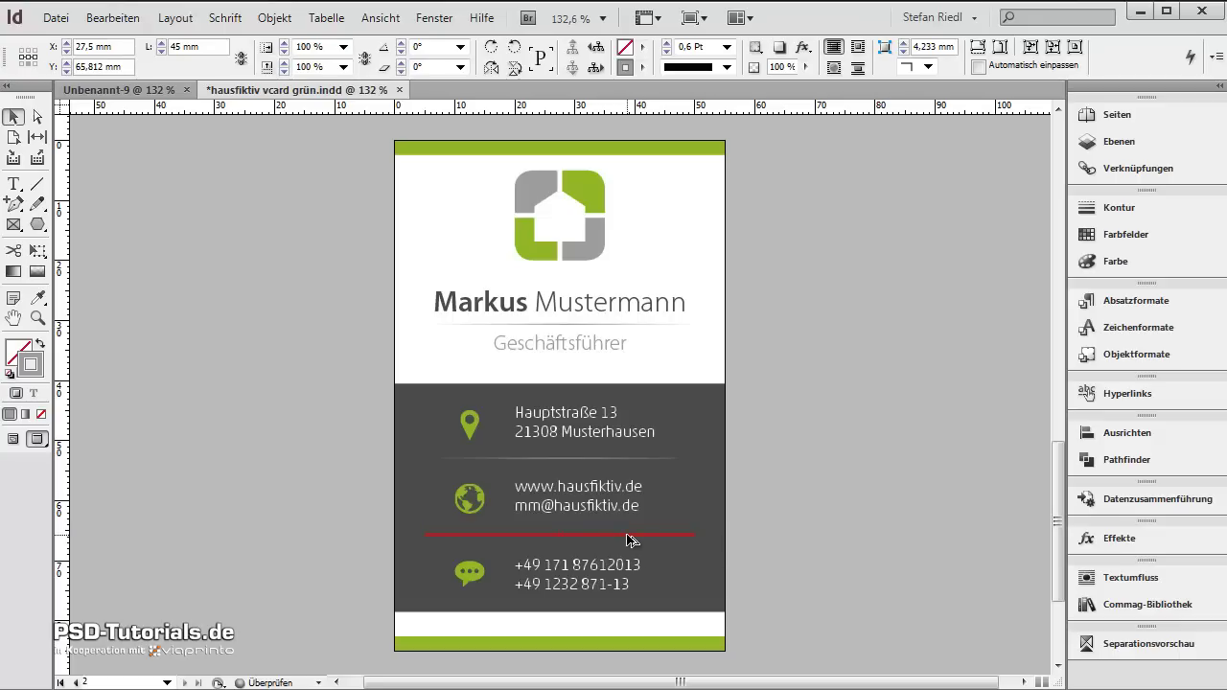
left_click(780, 533)
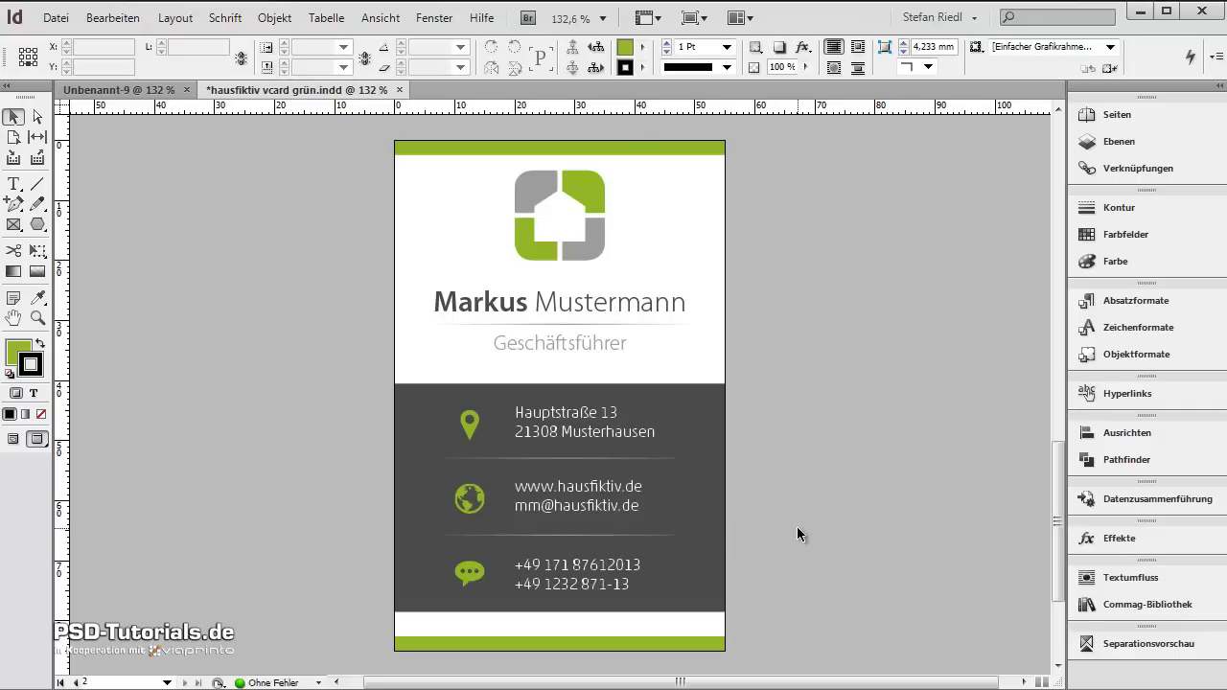
Review the card's two pages and open Mitarbeiterstammblatt hausfiktiv.txt from the VP Visitenkarte folder to inspect its employee data
scroll(797, 526, "up", 10)
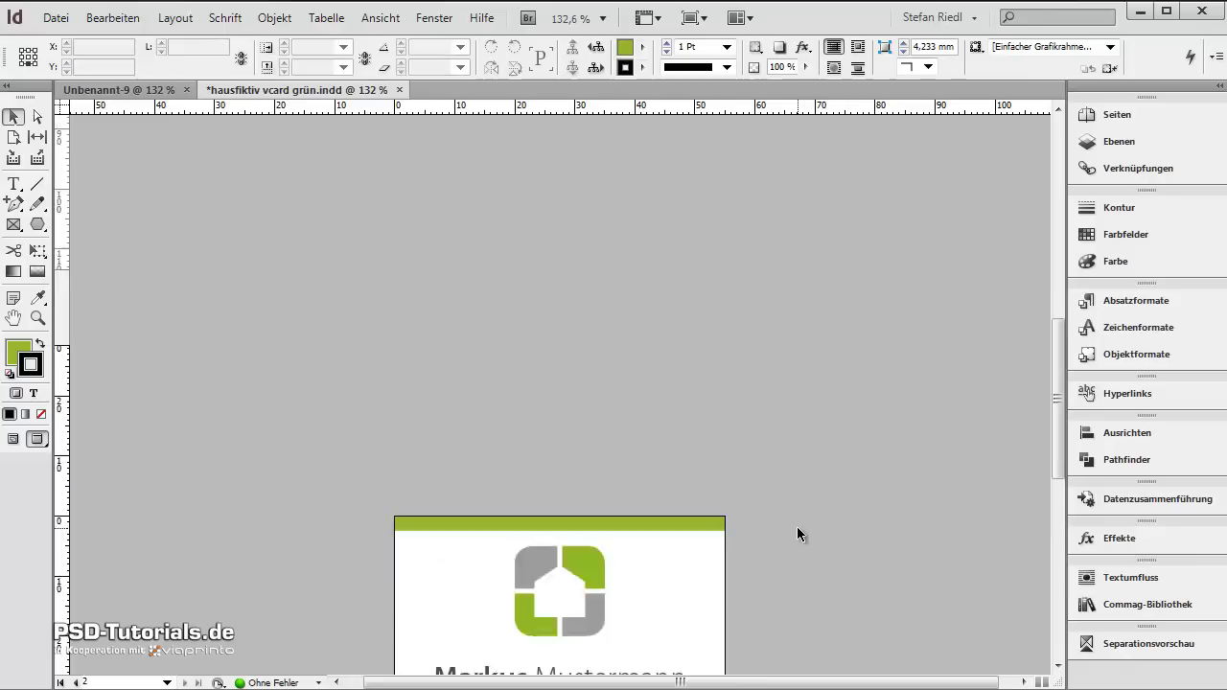
scroll(797, 534, "up", 5)
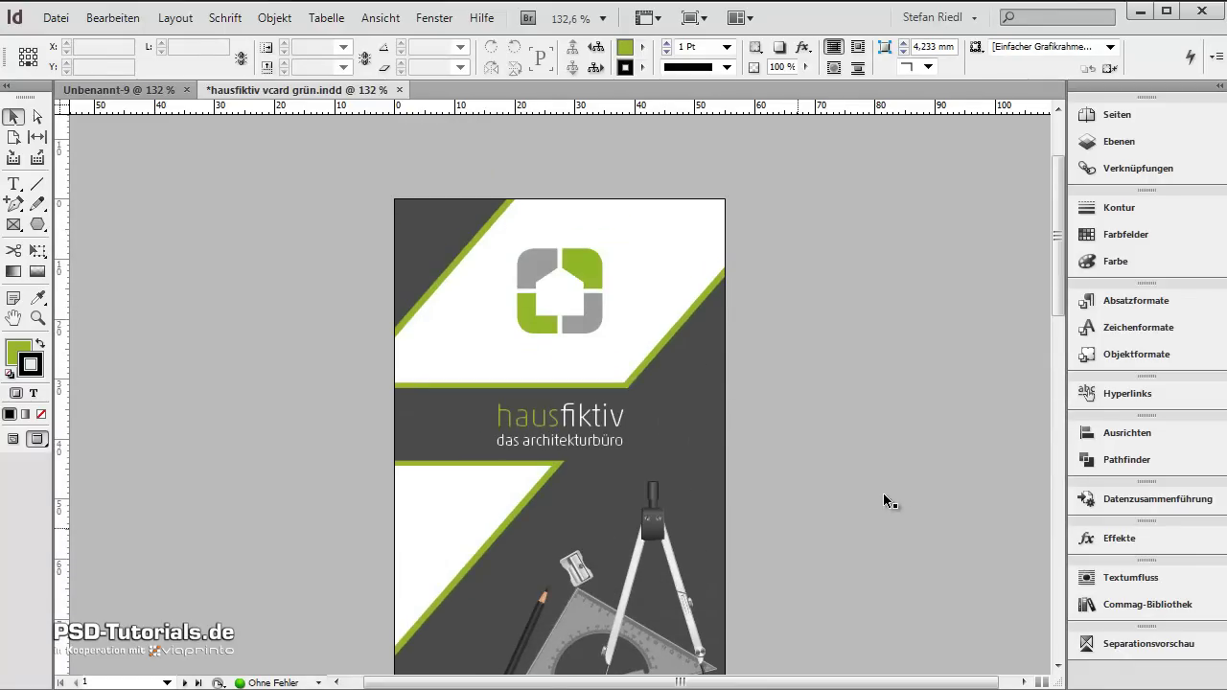
left_click_drag(1063, 316, 1048, 581)
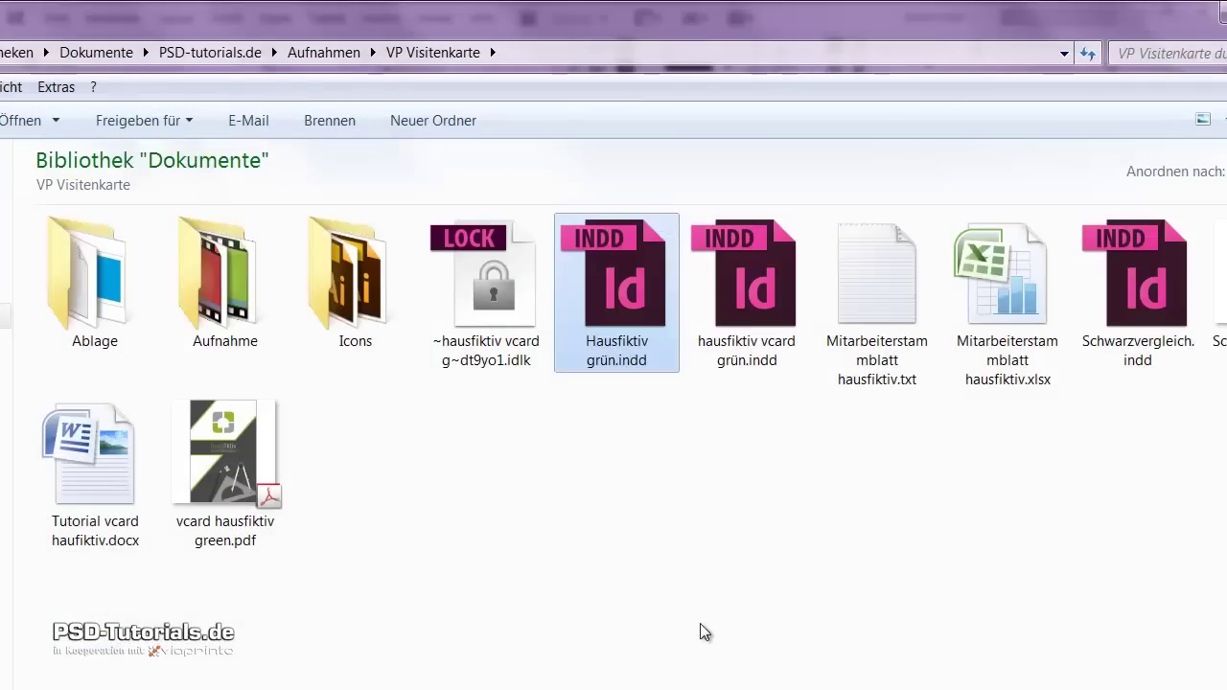
double_click(887, 353)
left_click_drag(924, 275, 665, 145)
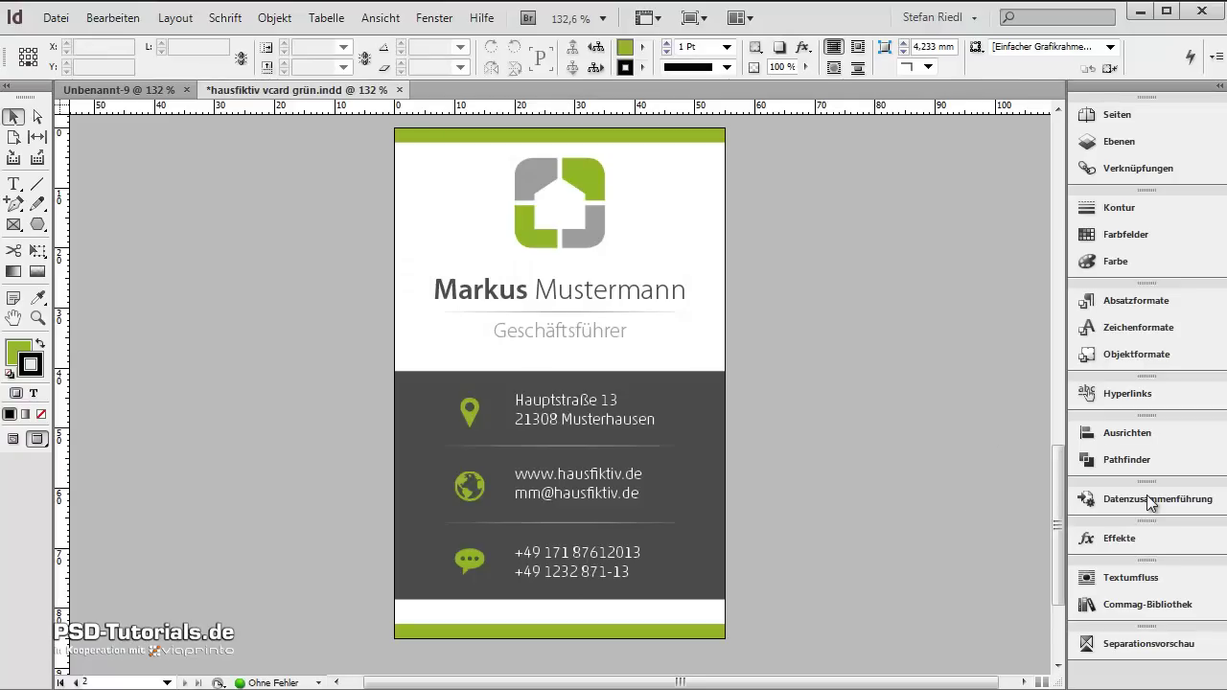
Show the data merge (Datenzusammenführung) controls
left_click(1146, 495)
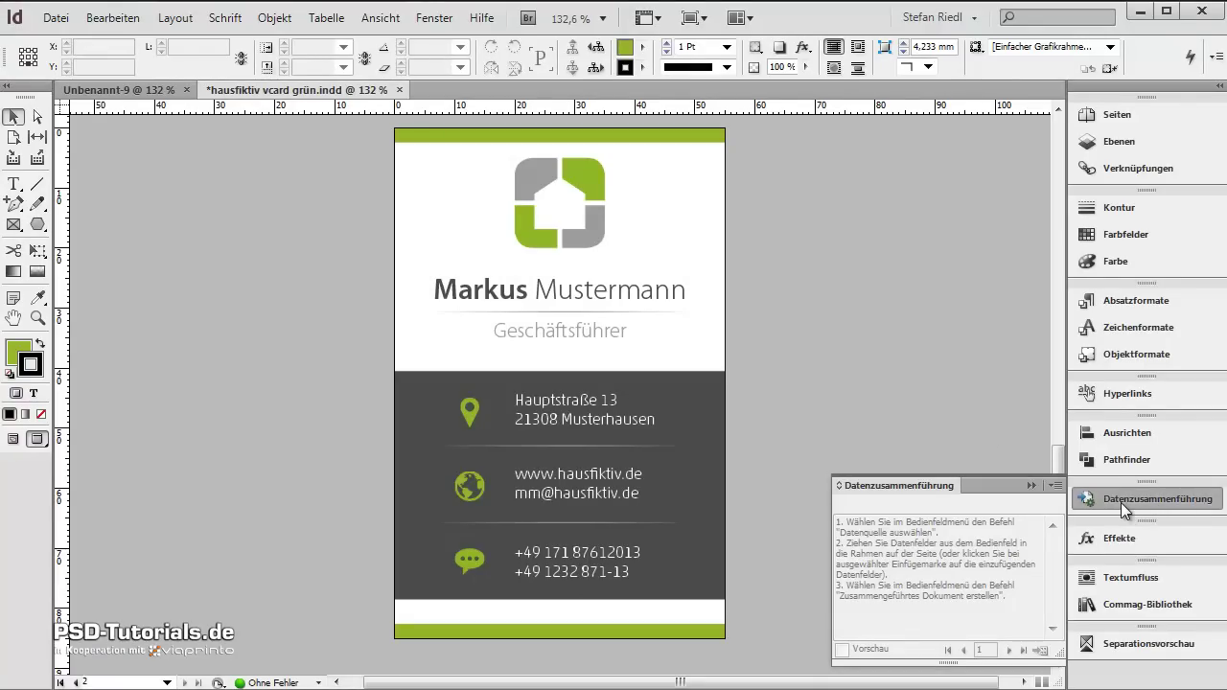
left_click(1126, 508)
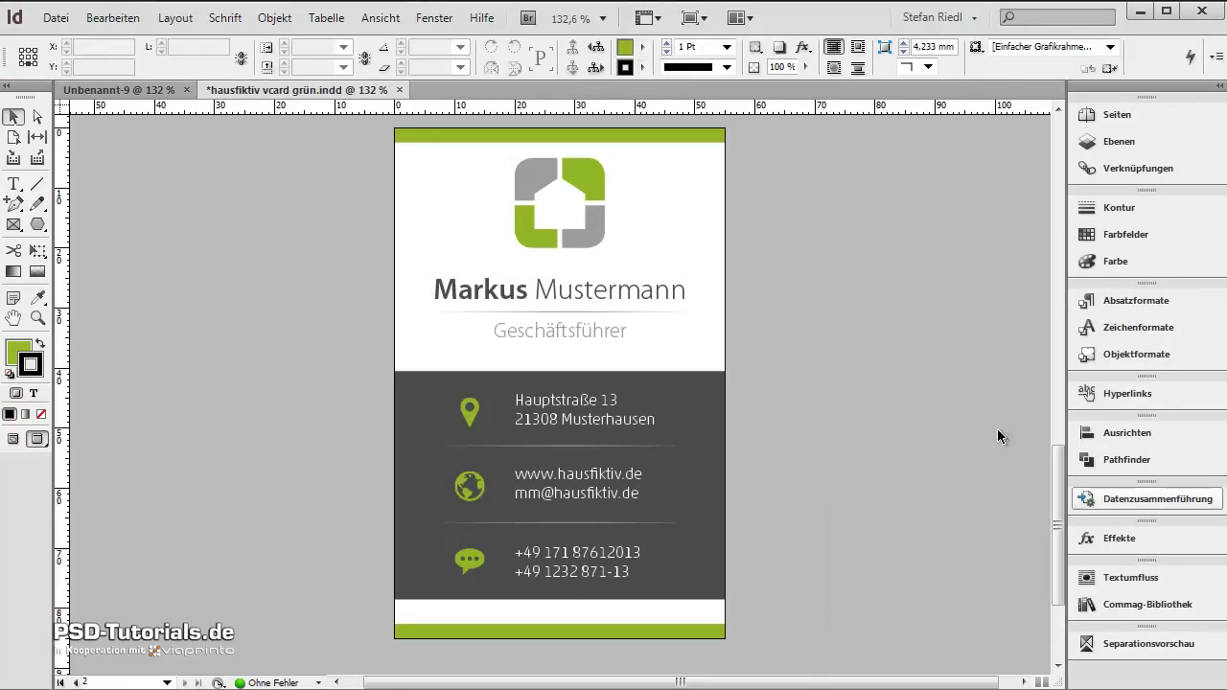
left_click(419, 23)
mouse_move(517, 282)
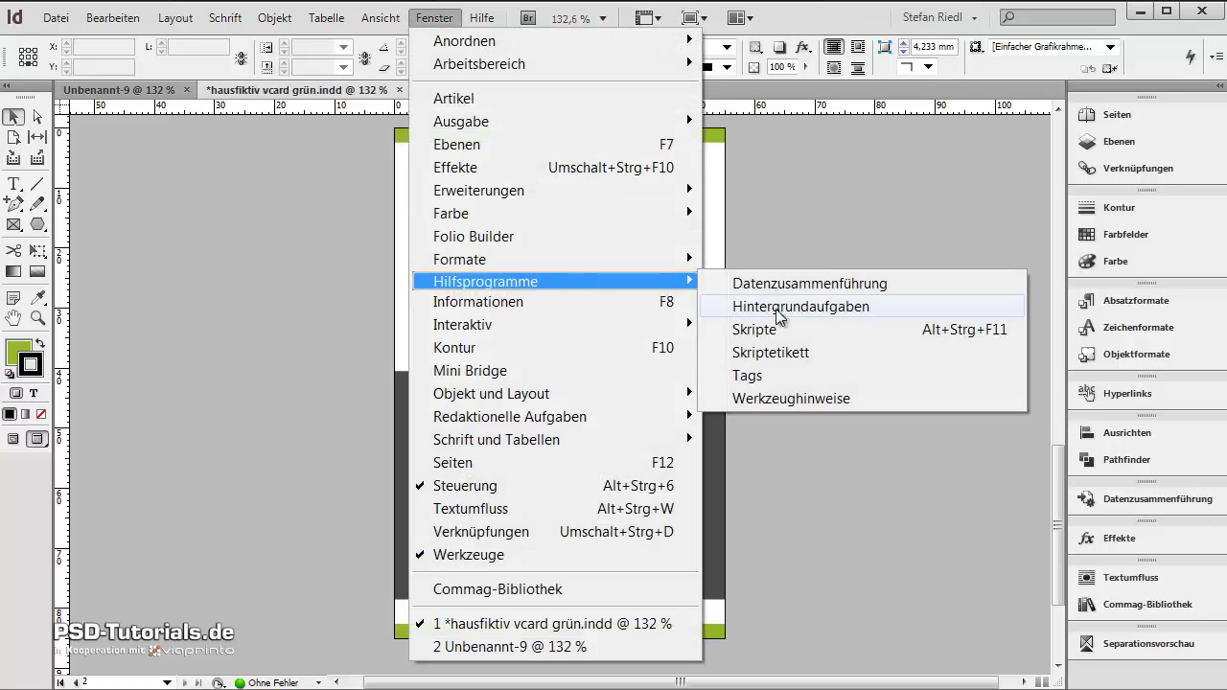
left_click(803, 284)
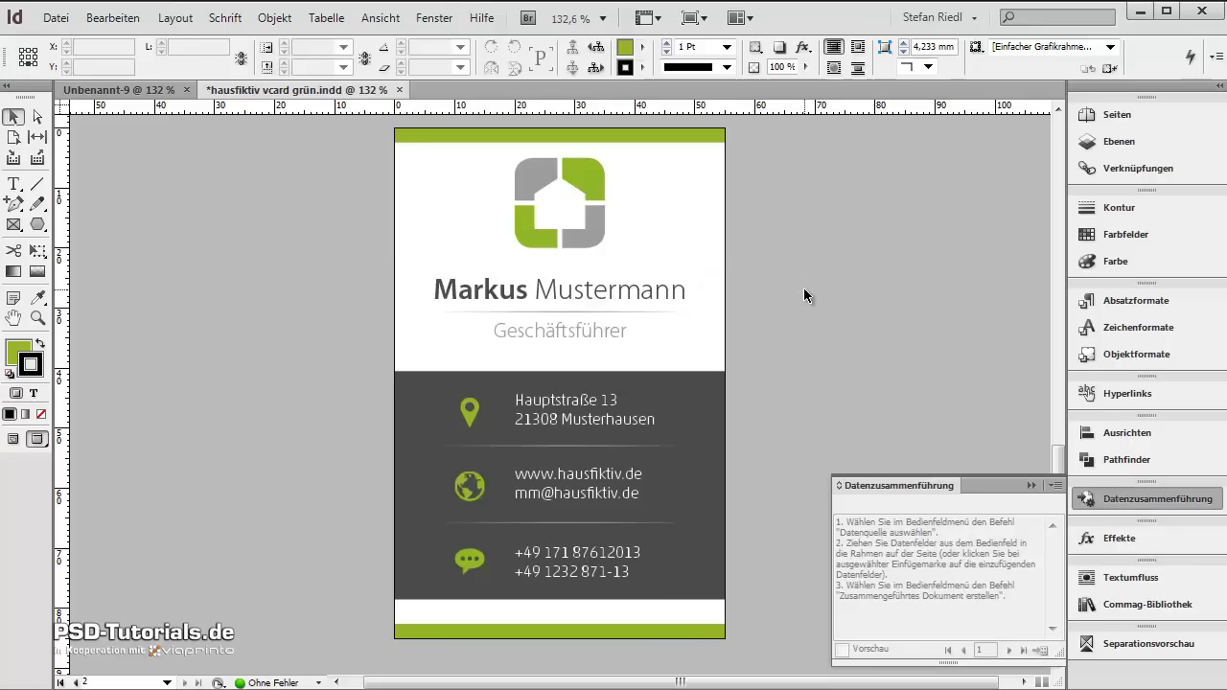
Load Mitarbeiterstammblatt hausfiktiv.txt as the data merge source and look through its data fields
left_click(1060, 486)
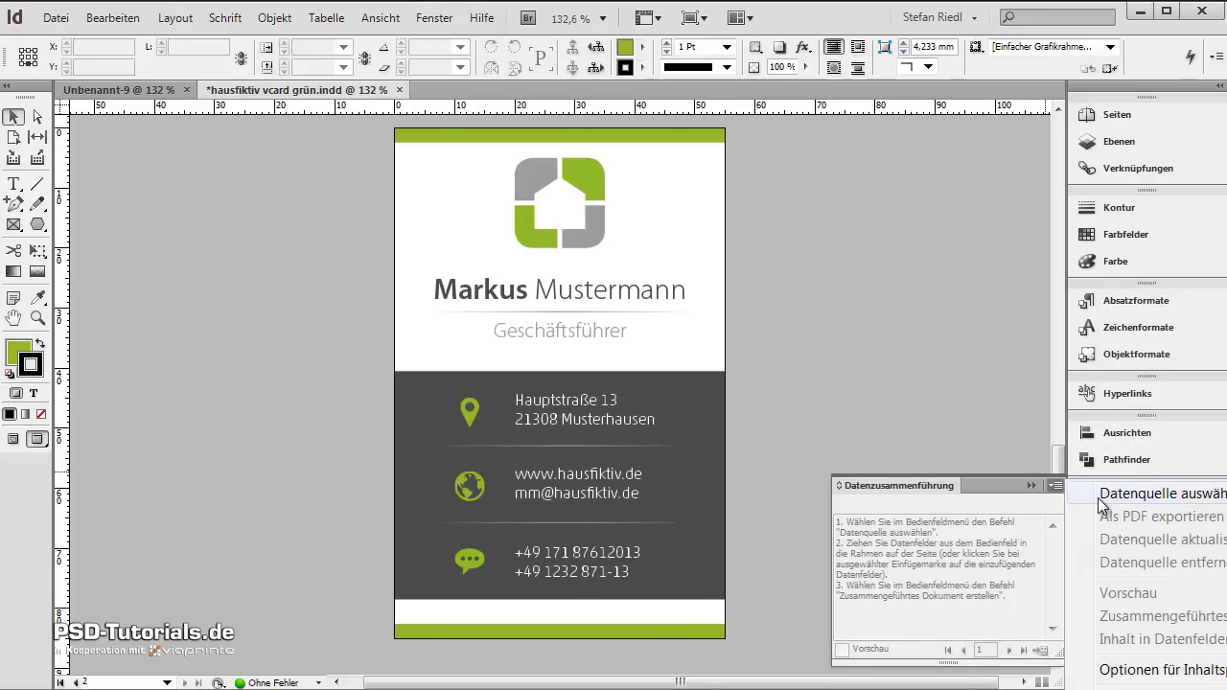
left_click(1102, 494)
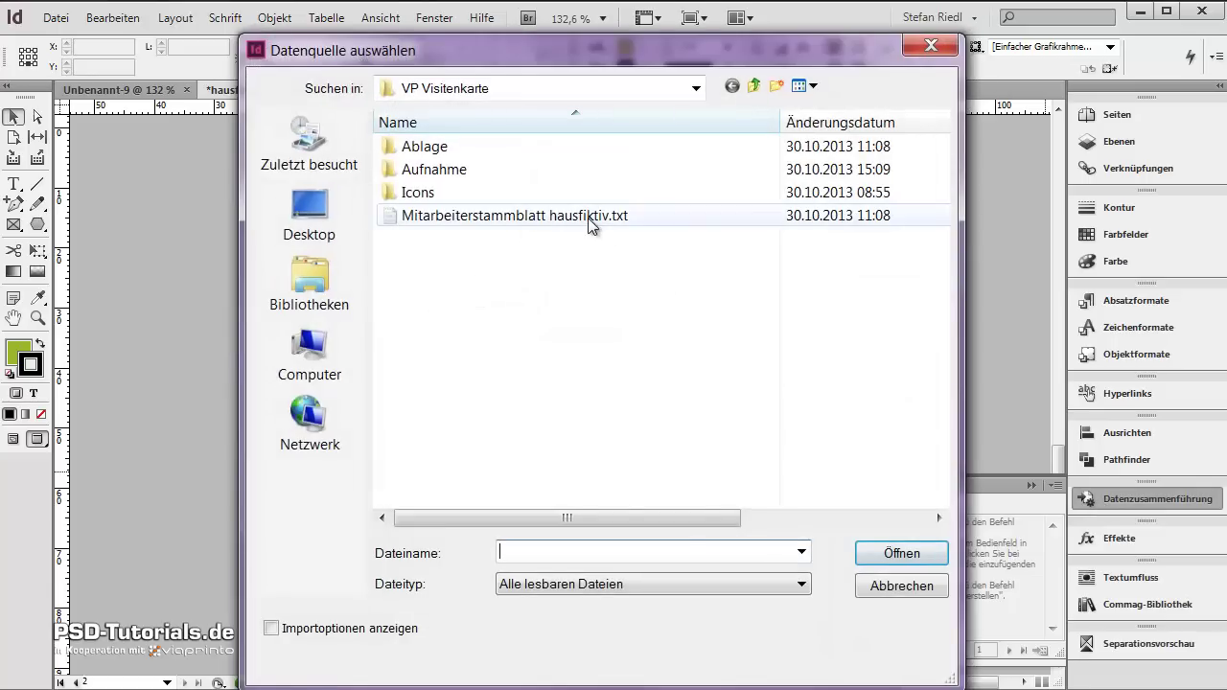
left_click(556, 218)
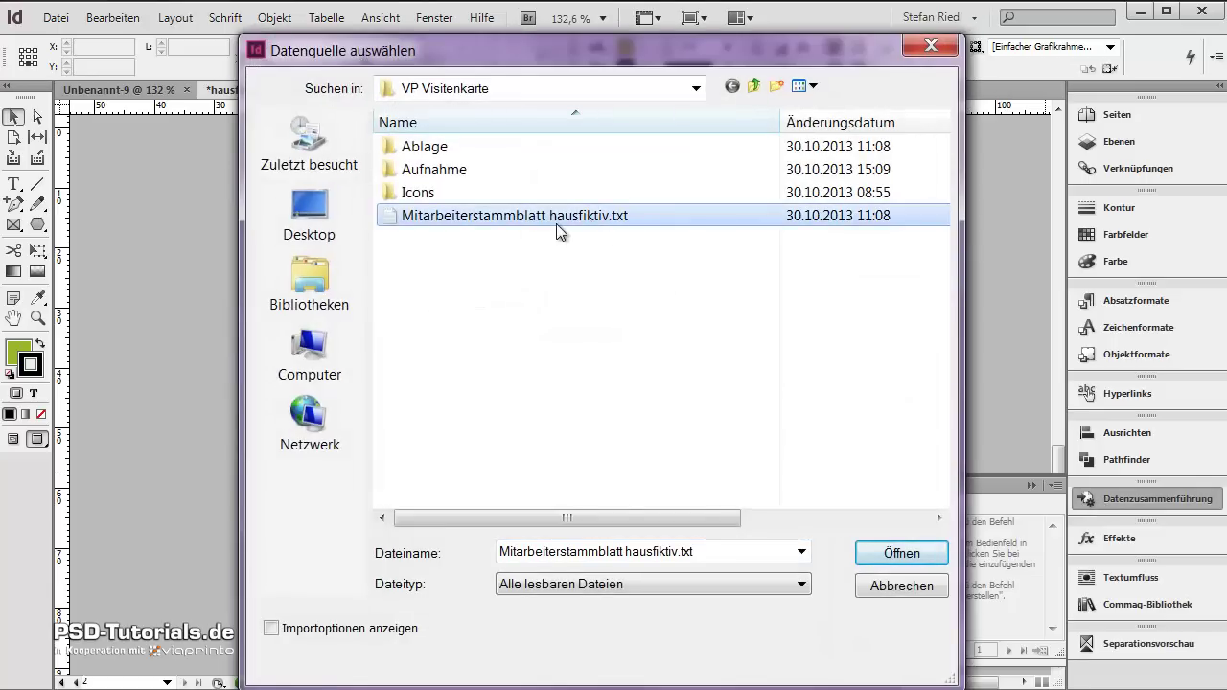
left_click(902, 554)
scroll(1055, 570, "up", 2)
scroll(1060, 584, "down", 2)
scroll(1059, 558, "up", 2)
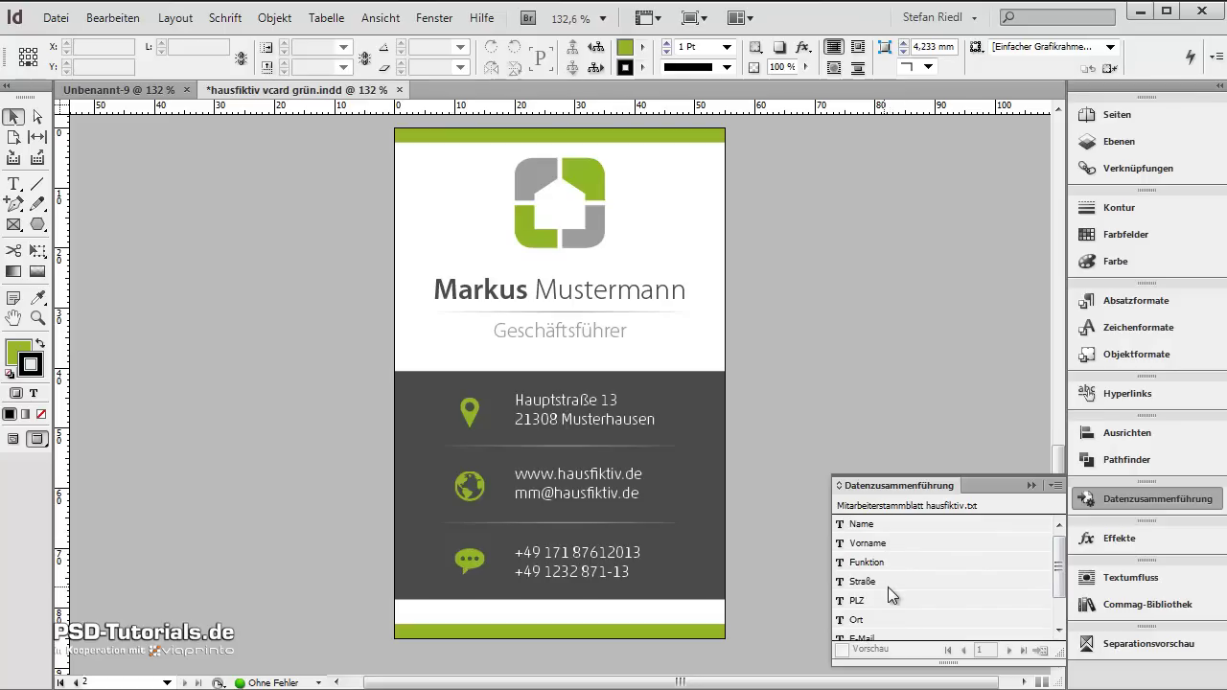
scroll(915, 590, "down", 1)
scroll(915, 587, "up", 1)
Replace the last name on page 2 with the data field Name and the first name with the field Vorname
scroll(483, 264, "up", 3)
key("t")
left_click_drag(951, 345, 608, 342)
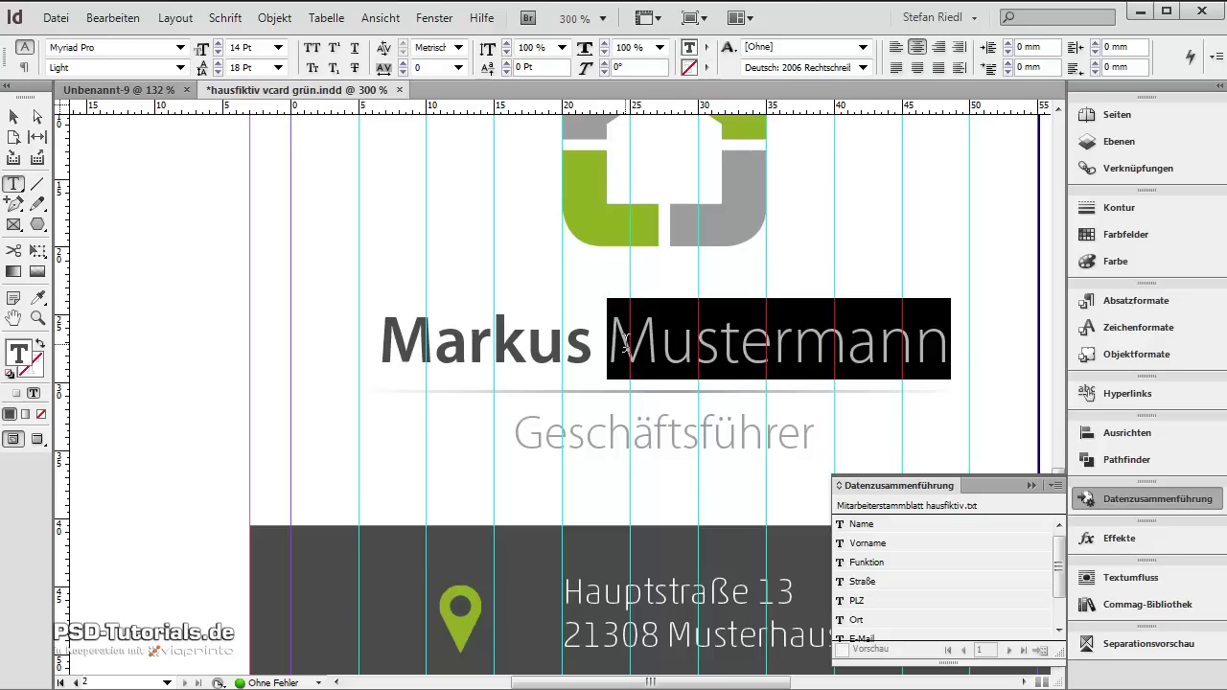
left_click(896, 525)
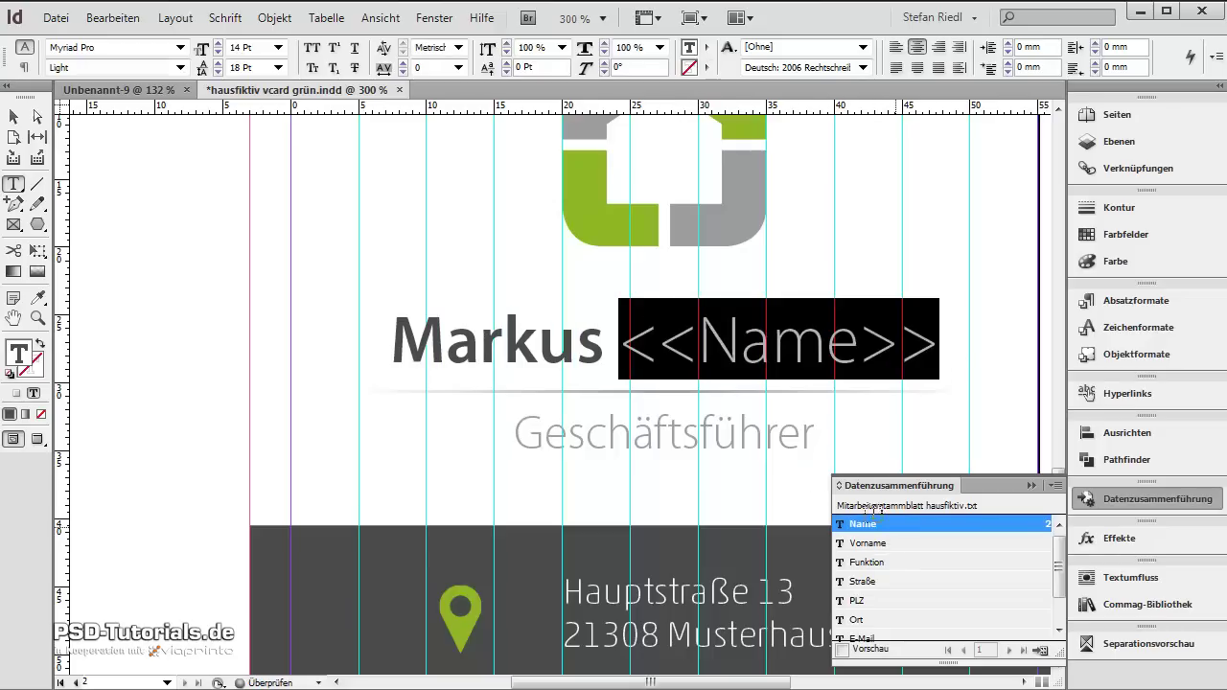
left_click(602, 347)
left_click_drag(602, 347, 389, 347)
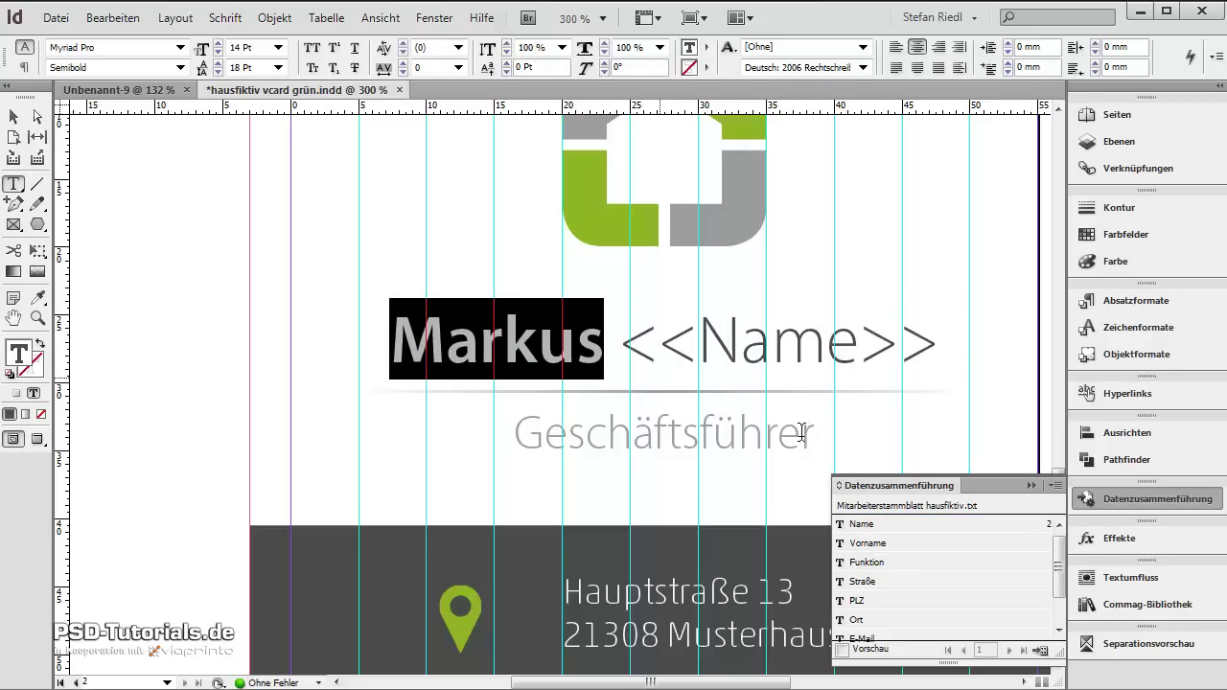
left_click(871, 543)
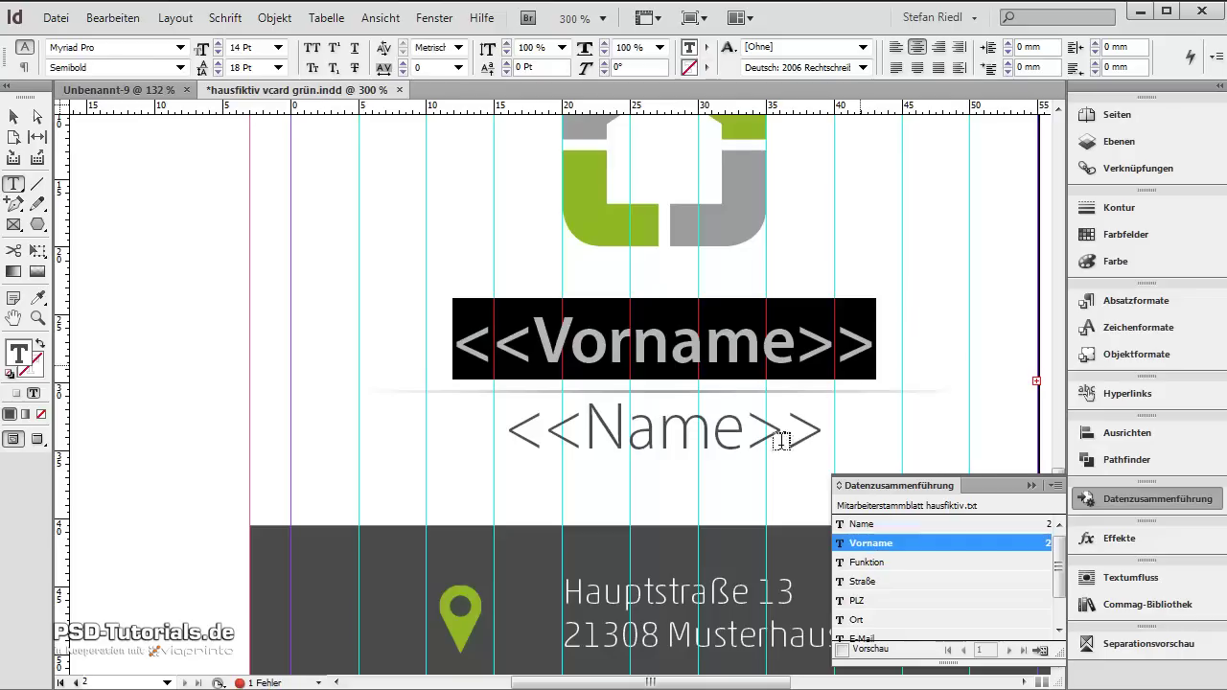
Set the font size of the name line with both placeholders to 13 pt
left_click(895, 354)
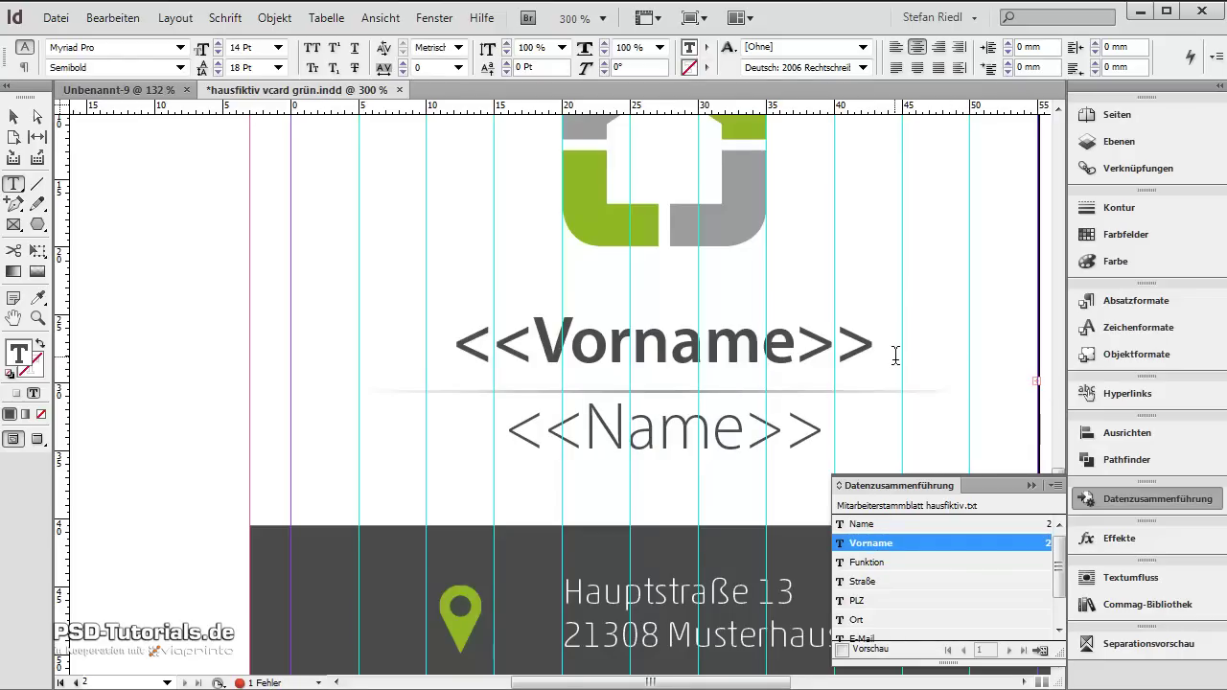
key("ctrl+a")
left_click(202, 52)
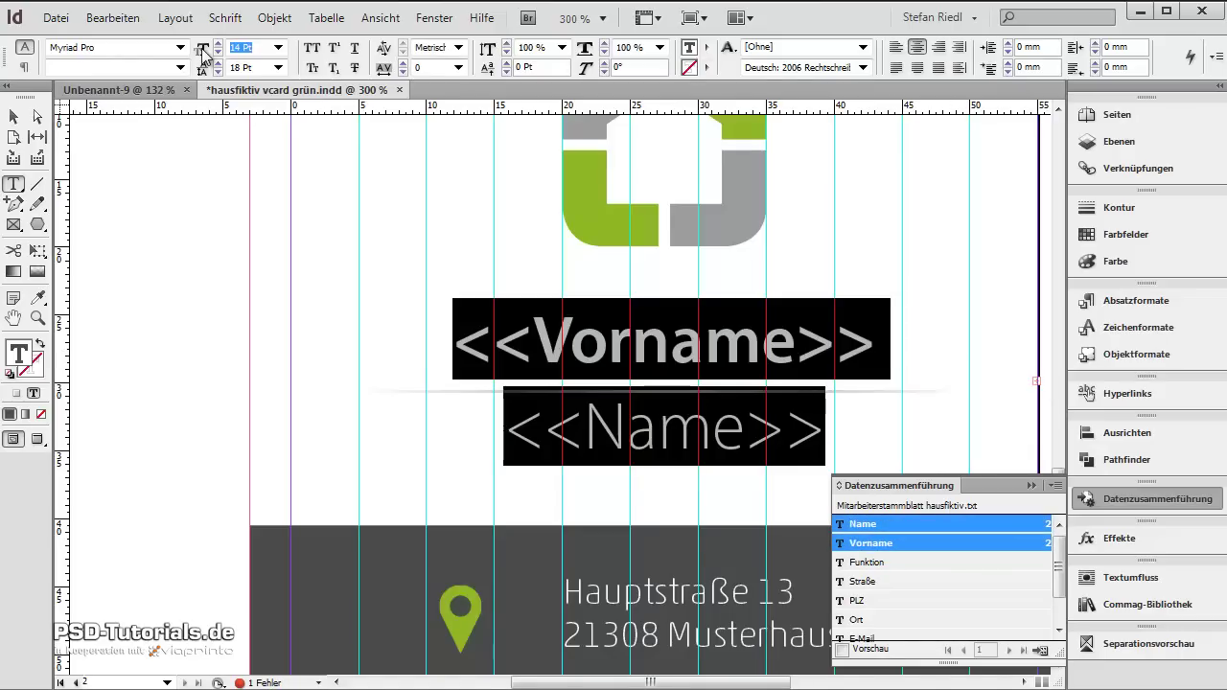
type("13")
key("Return")
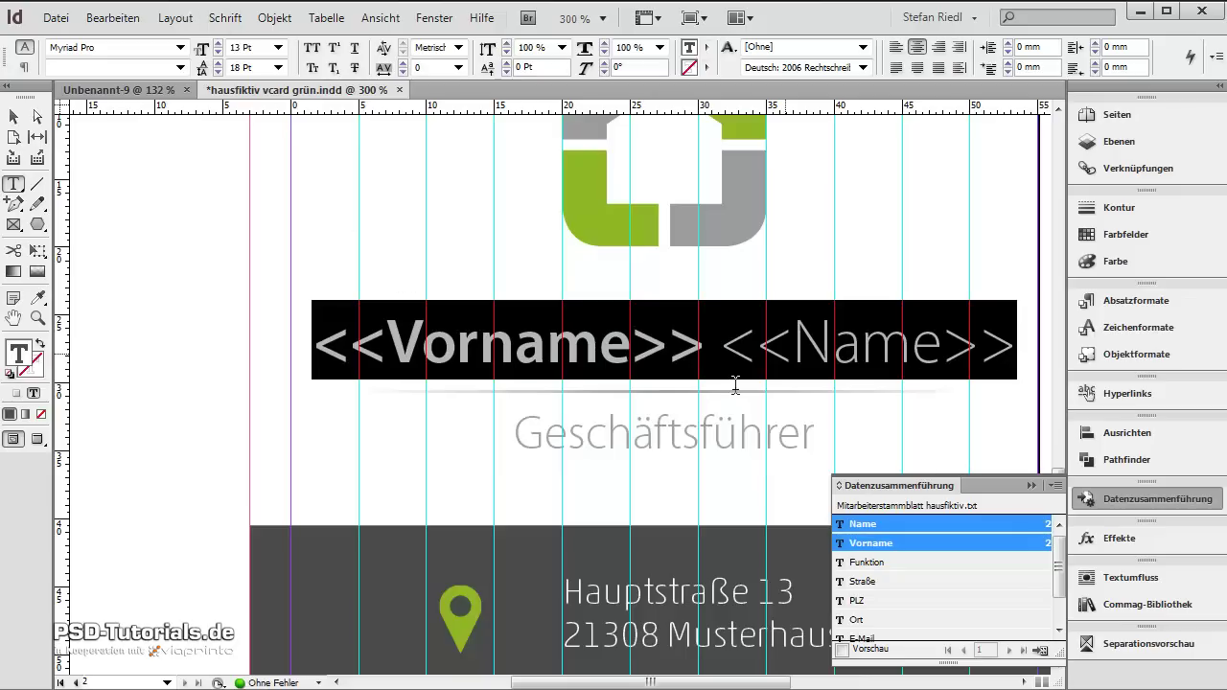
Replace the job title below the name line with the data field Funktion
double_click(666, 439)
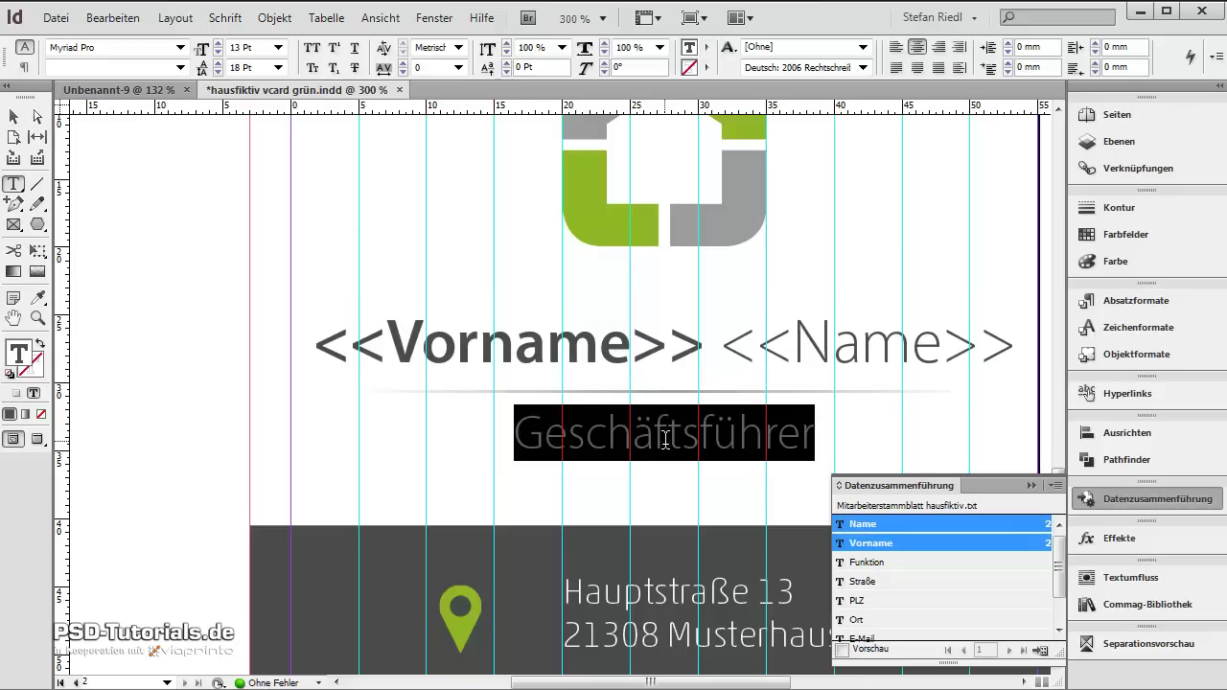
left_click(897, 563)
left_click(780, 502)
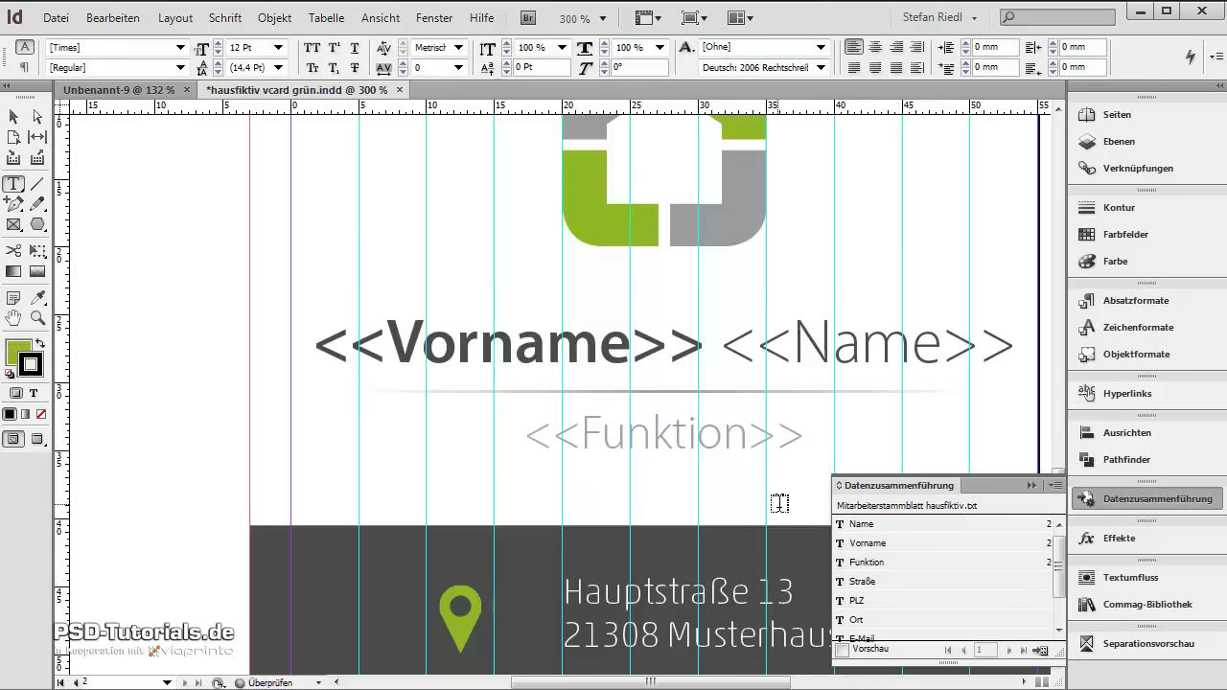
Replace the street line with the data field Straße and the postcode and city below it with PLZ and Ort
scroll(597, 476, "down", 1)
left_click_drag(566, 544, 788, 545)
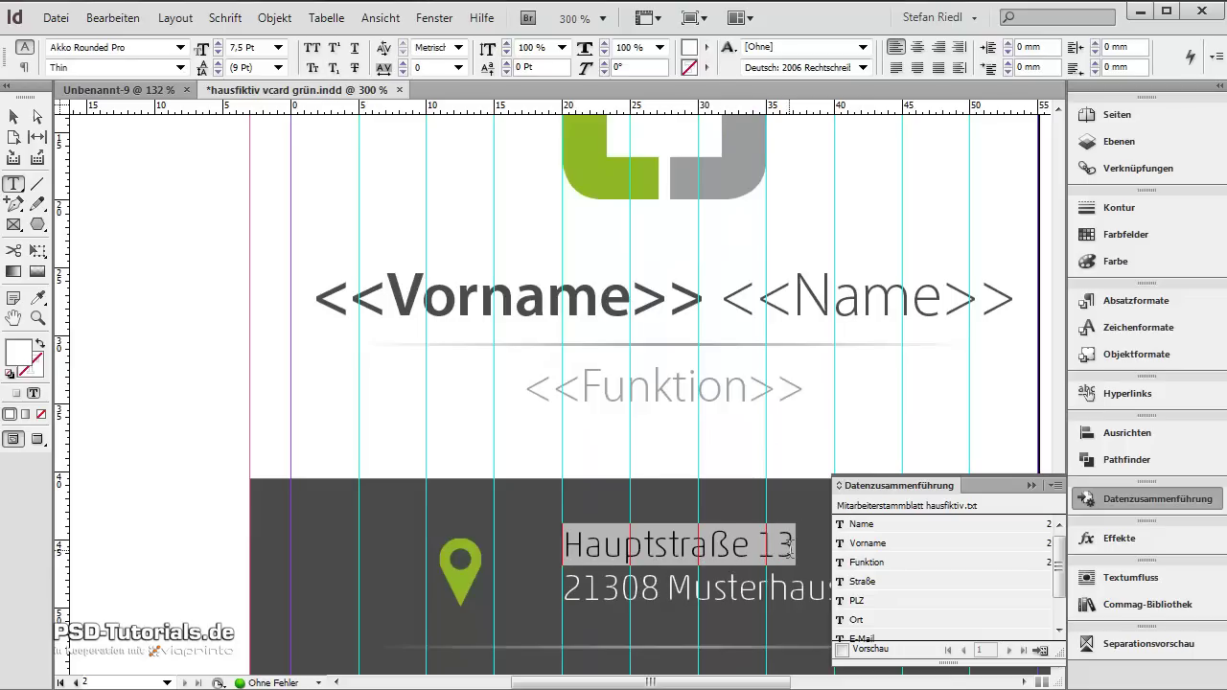
left_click(895, 580)
left_click_drag(660, 587, 563, 588)
left_click(862, 600)
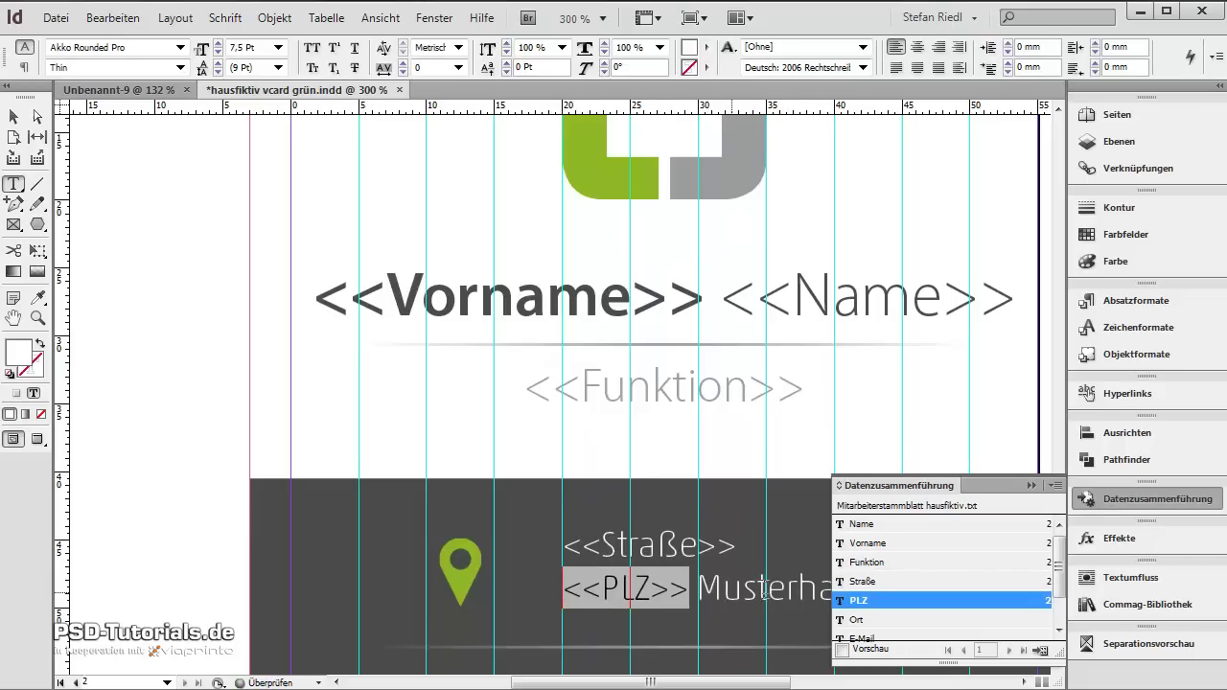
left_click_drag(699, 588, 843, 593)
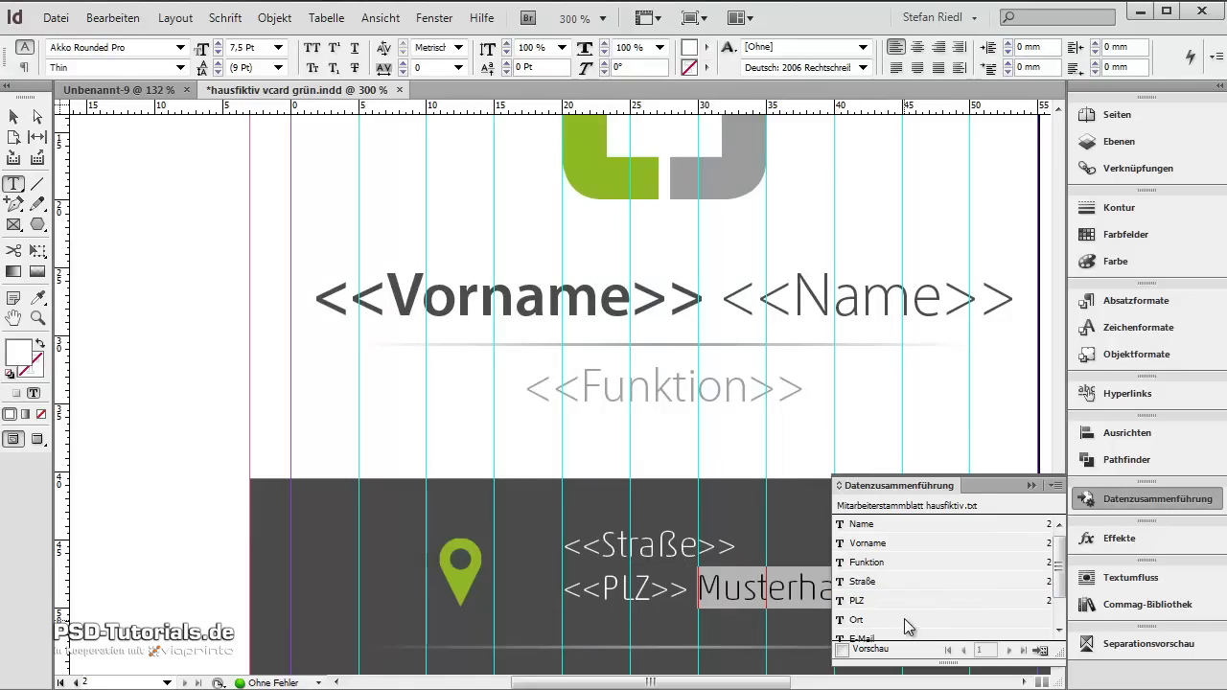
left_click(898, 620)
left_click(1030, 485)
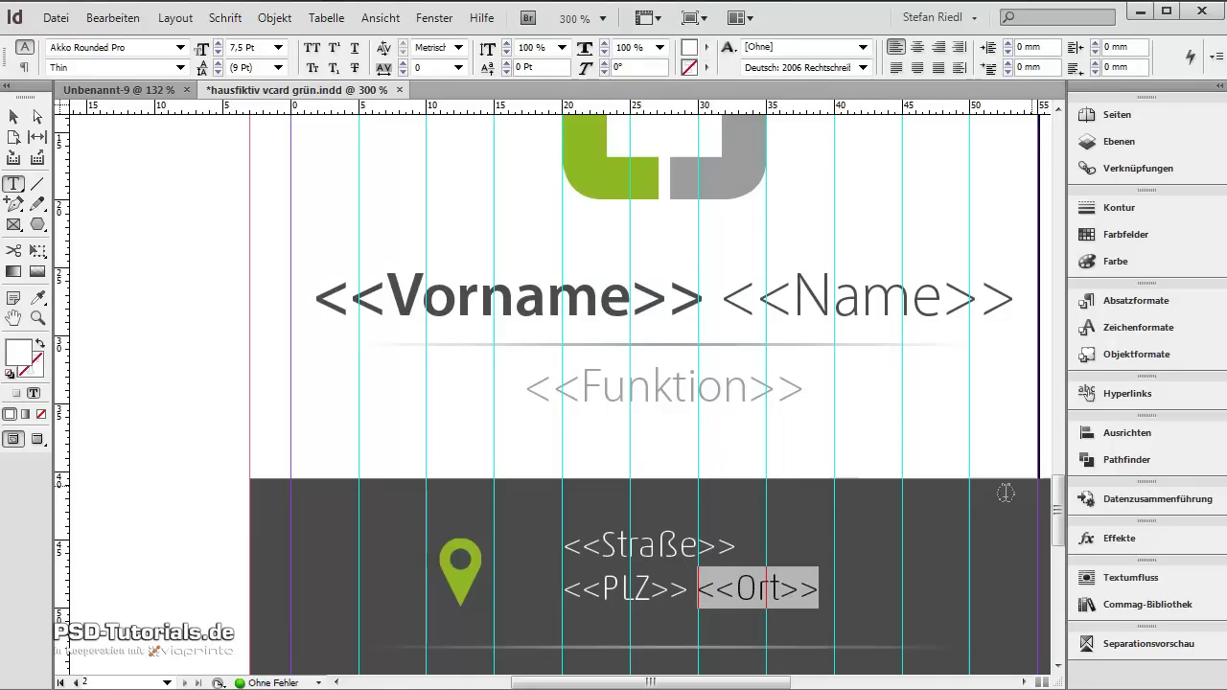
left_click(13, 116)
left_click(348, 411)
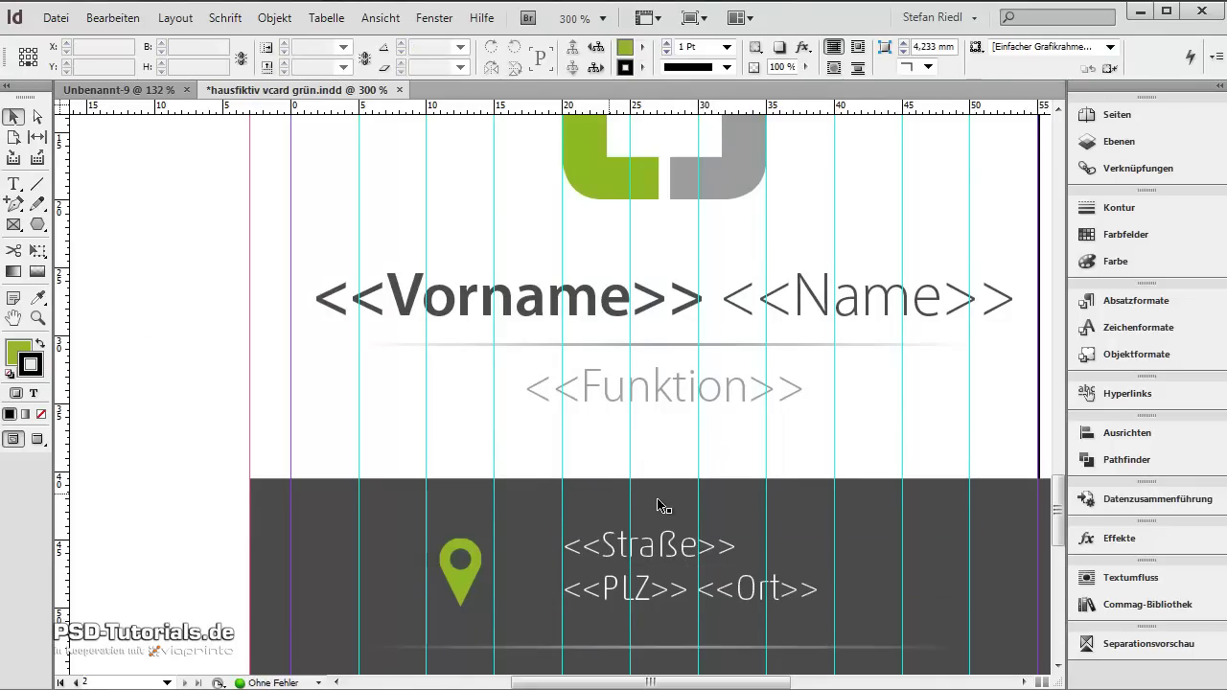
Replace the part before the @ sign in the e-mail address with the data field E-Mail
scroll(638, 507, "down", 3)
scroll(665, 506, "down", 3)
scroll(661, 502, "right", 2)
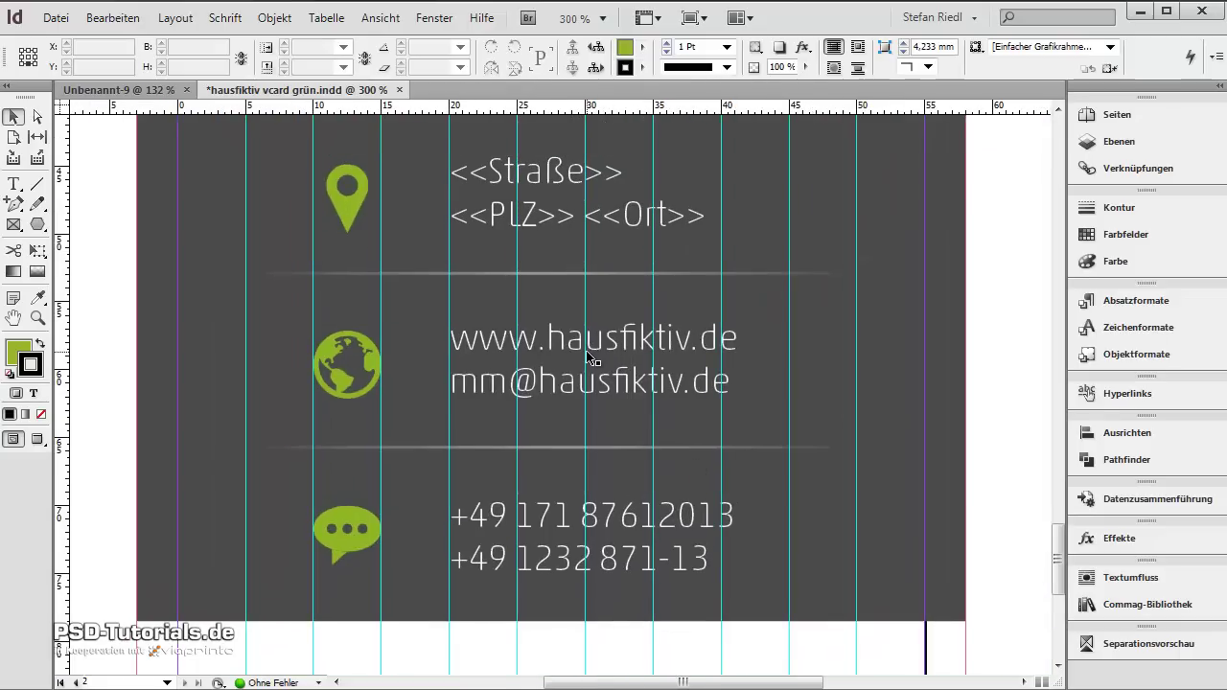
scroll(592, 357, "up", 1)
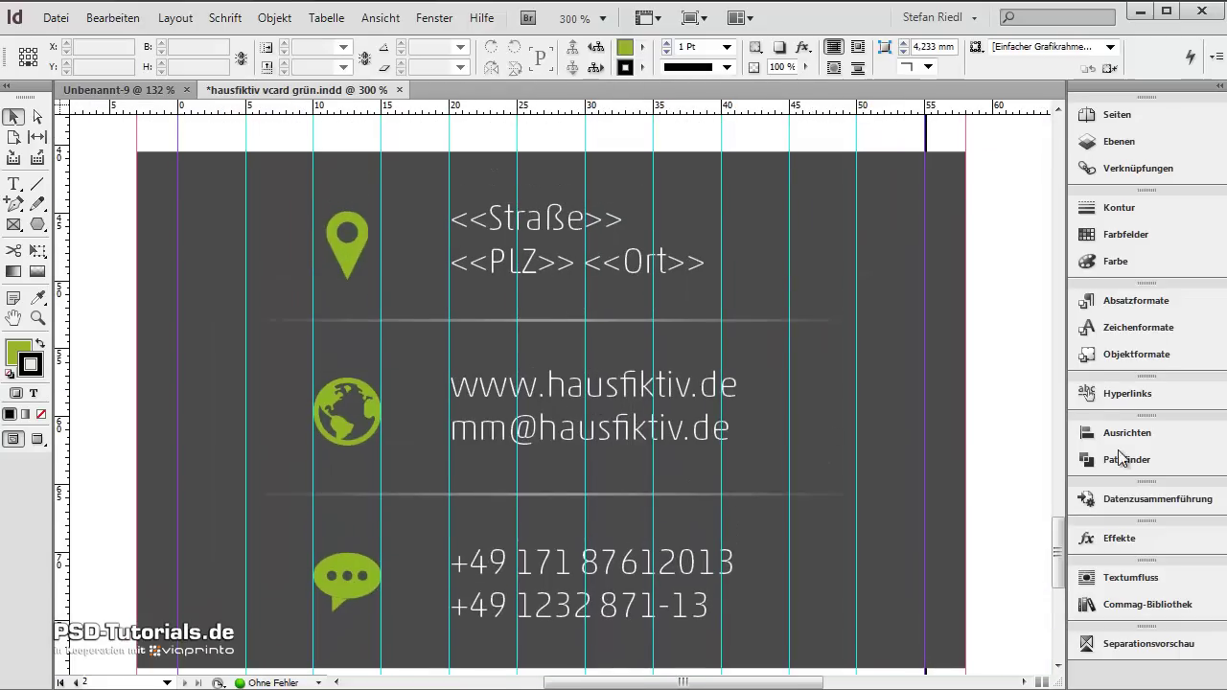
left_click(1141, 501)
left_click(518, 431)
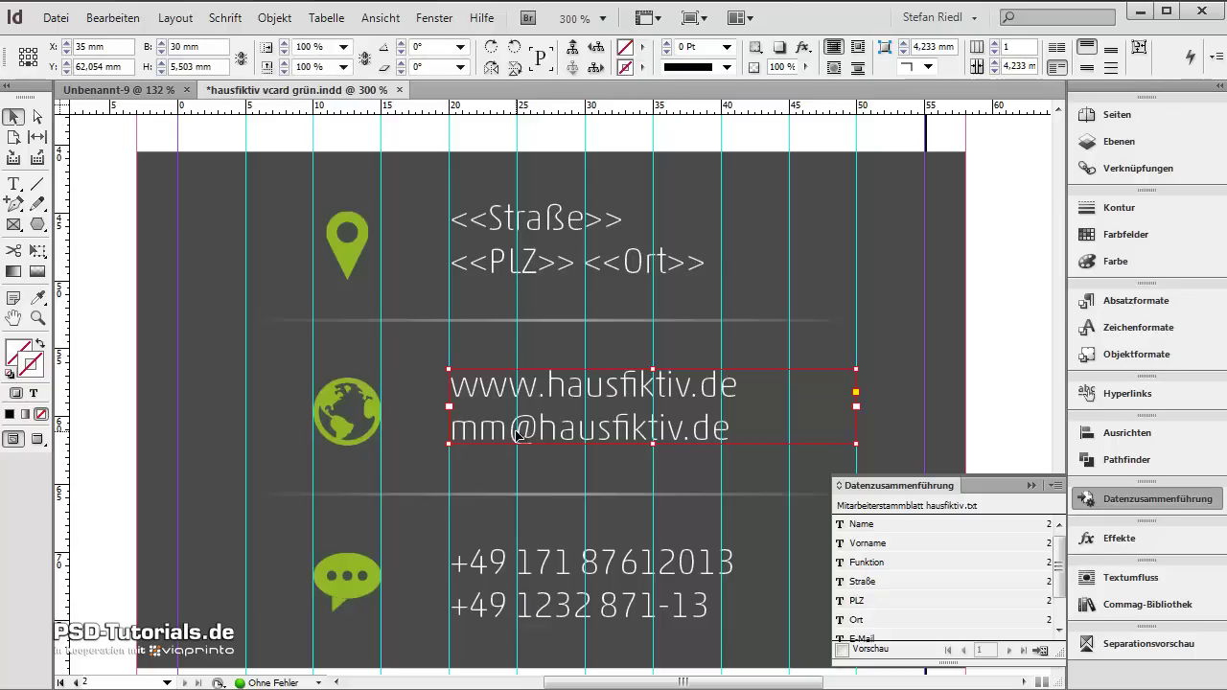
double_click(518, 431)
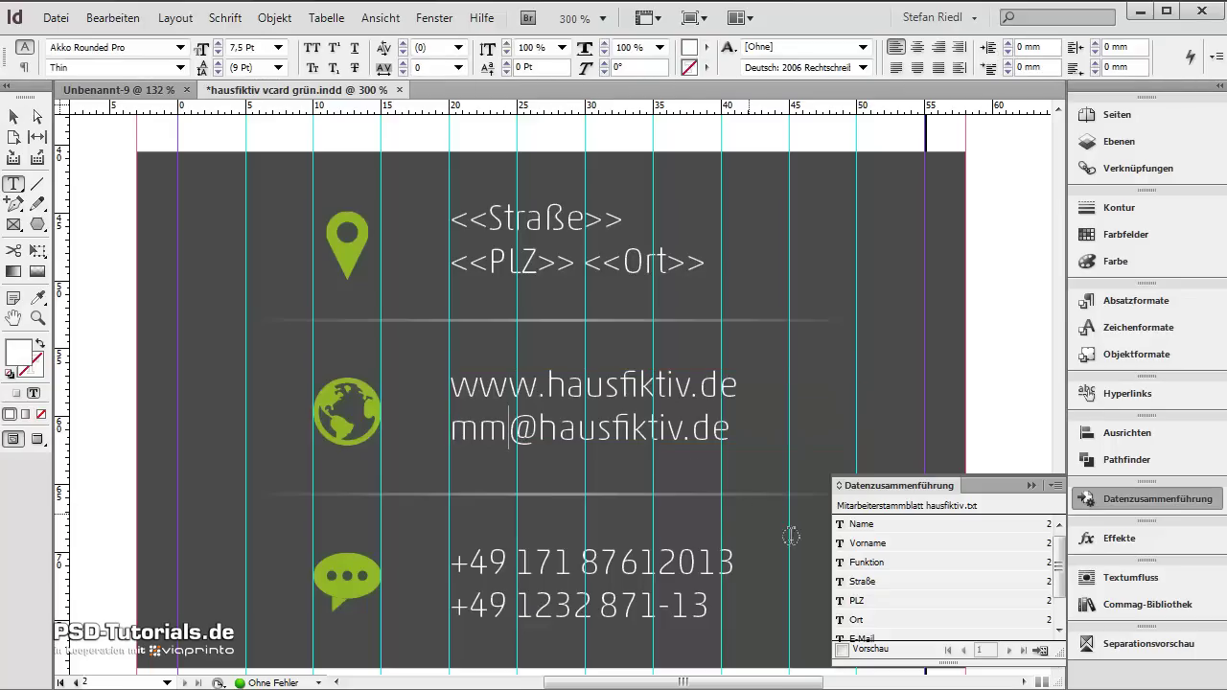
left_click_drag(518, 436, 451, 437)
scroll(890, 613, "down", 1)
left_click(866, 608)
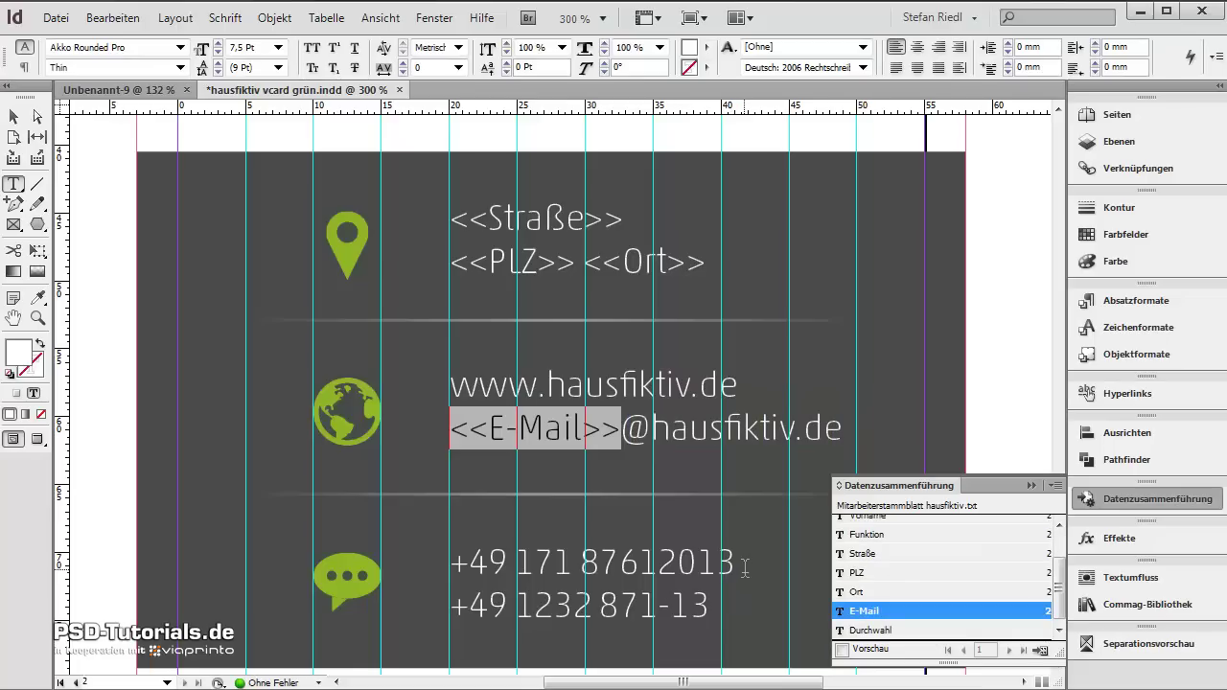
Replace the extension at the end of the second phone number with the data field Durchwahl
left_click_drag(710, 606, 672, 606)
left_click(880, 630)
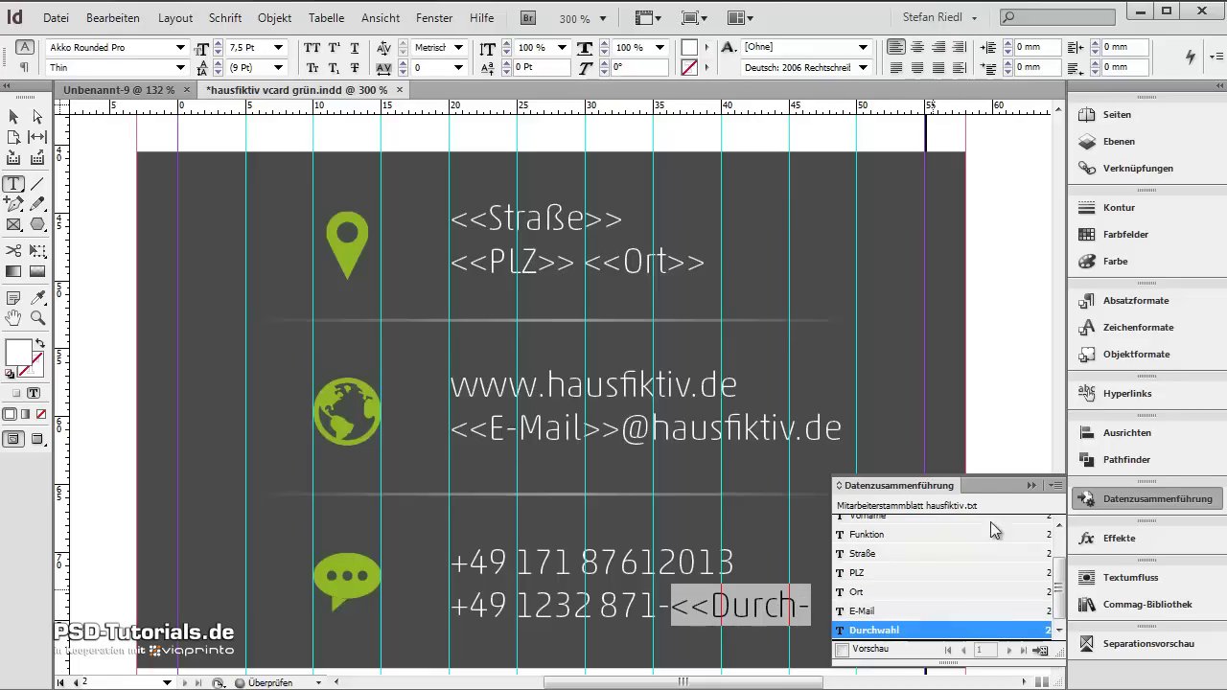
left_click(1032, 485)
left_click(12, 116)
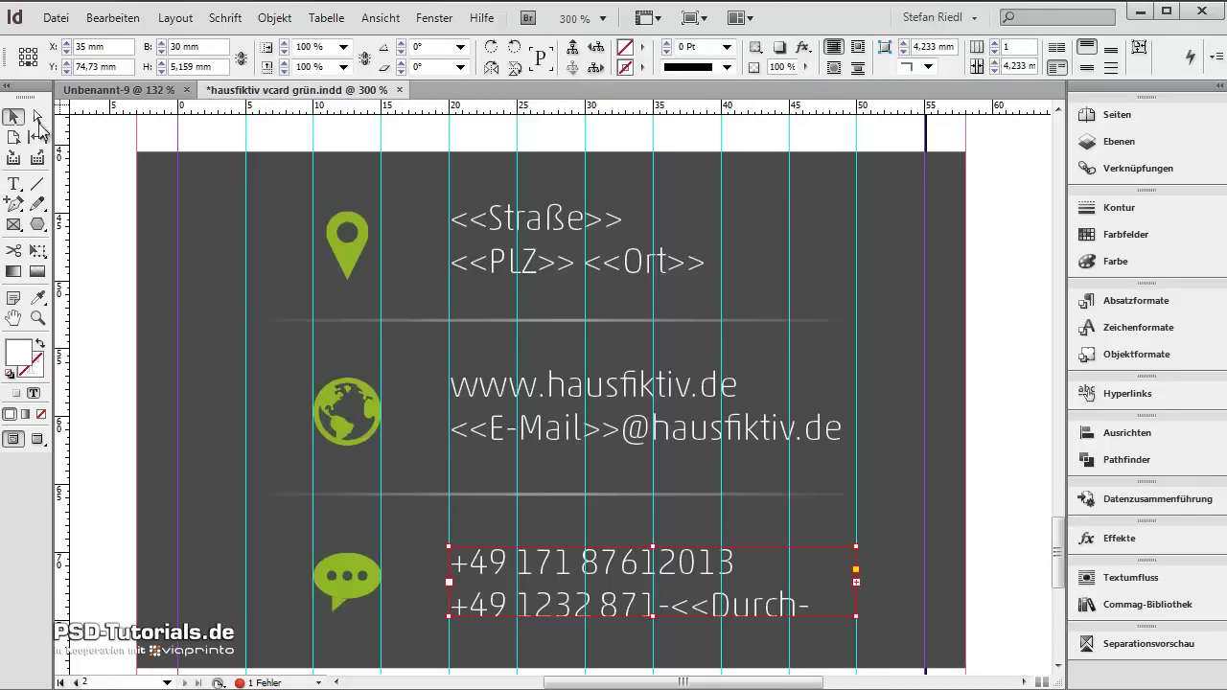
left_click(110, 265)
key("ctrl+0")
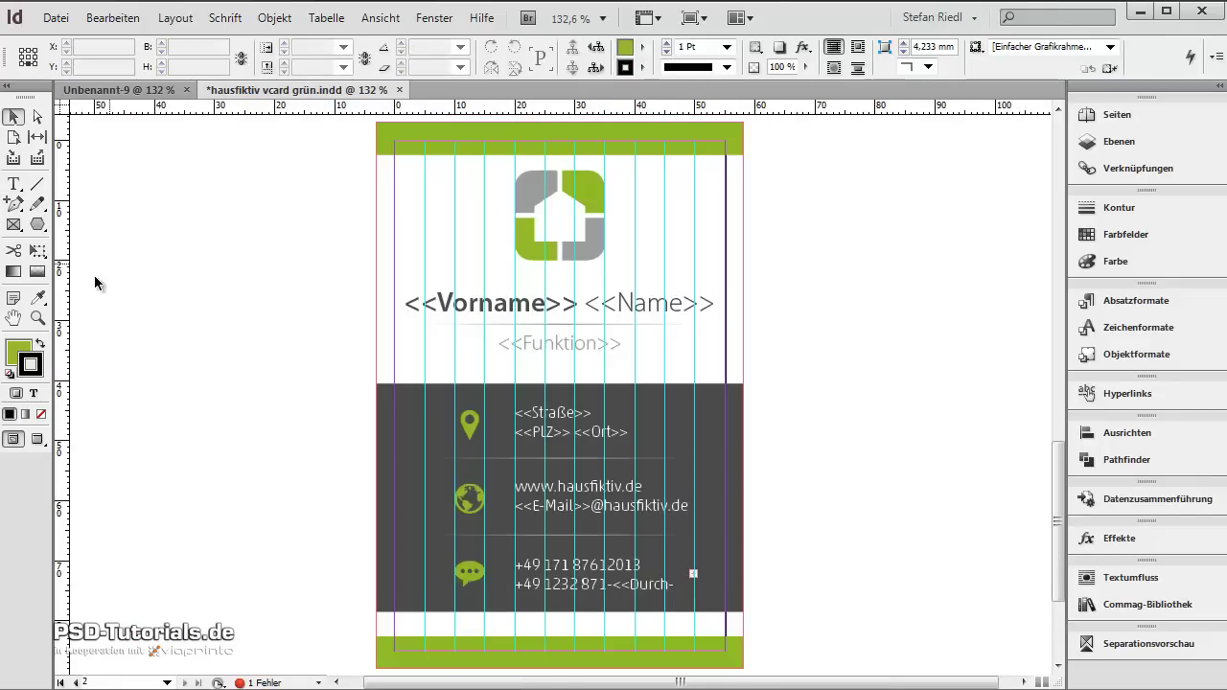
Delete the @ sign and the domain after the E-Mail placeholder so that only the data field is left
left_click(580, 508)
key("ctrl+plus")
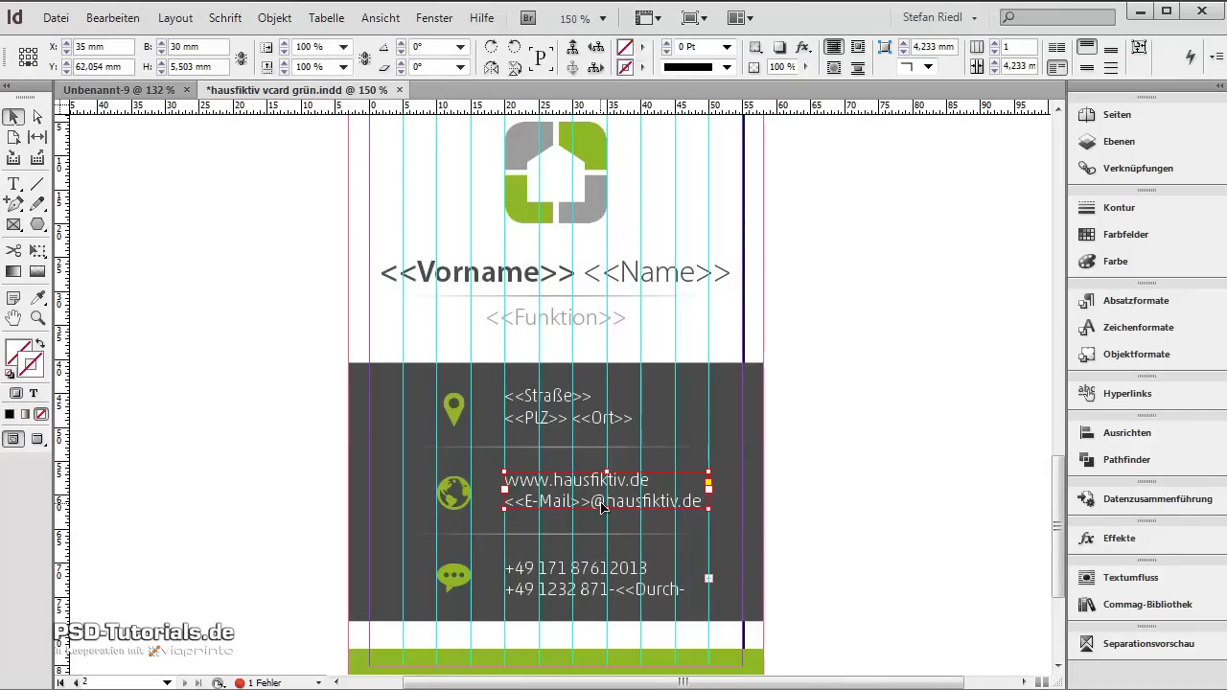
double_click(602, 508)
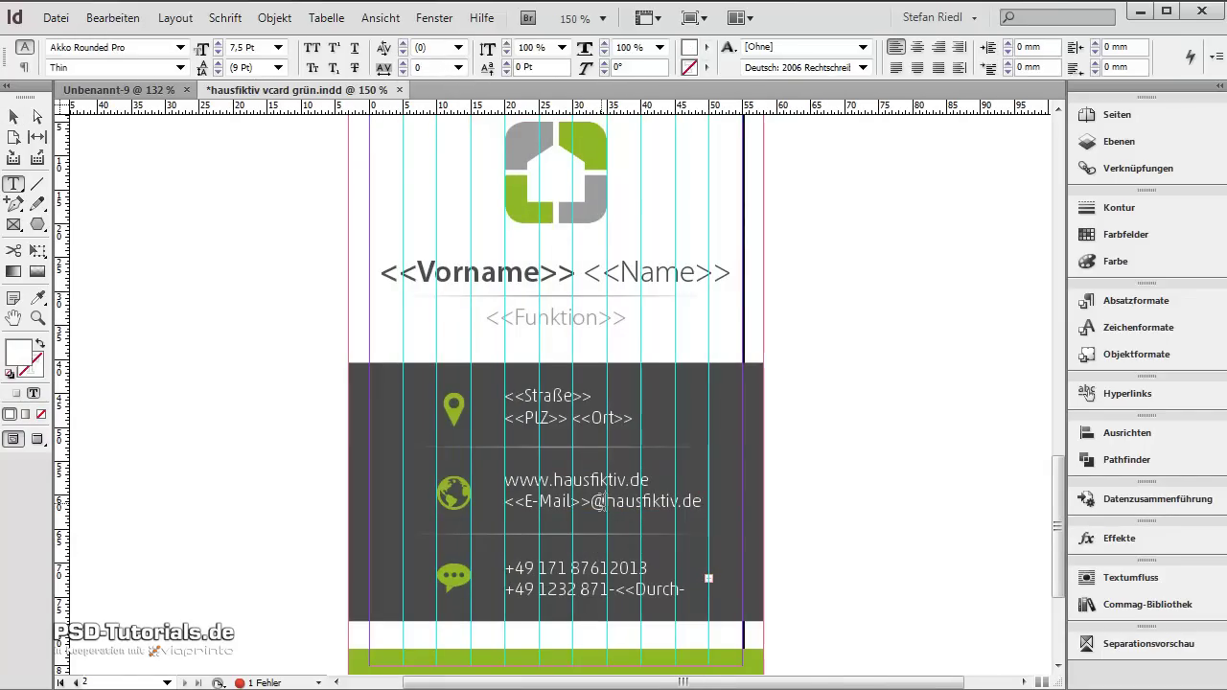
left_click_drag(590, 500, 729, 500)
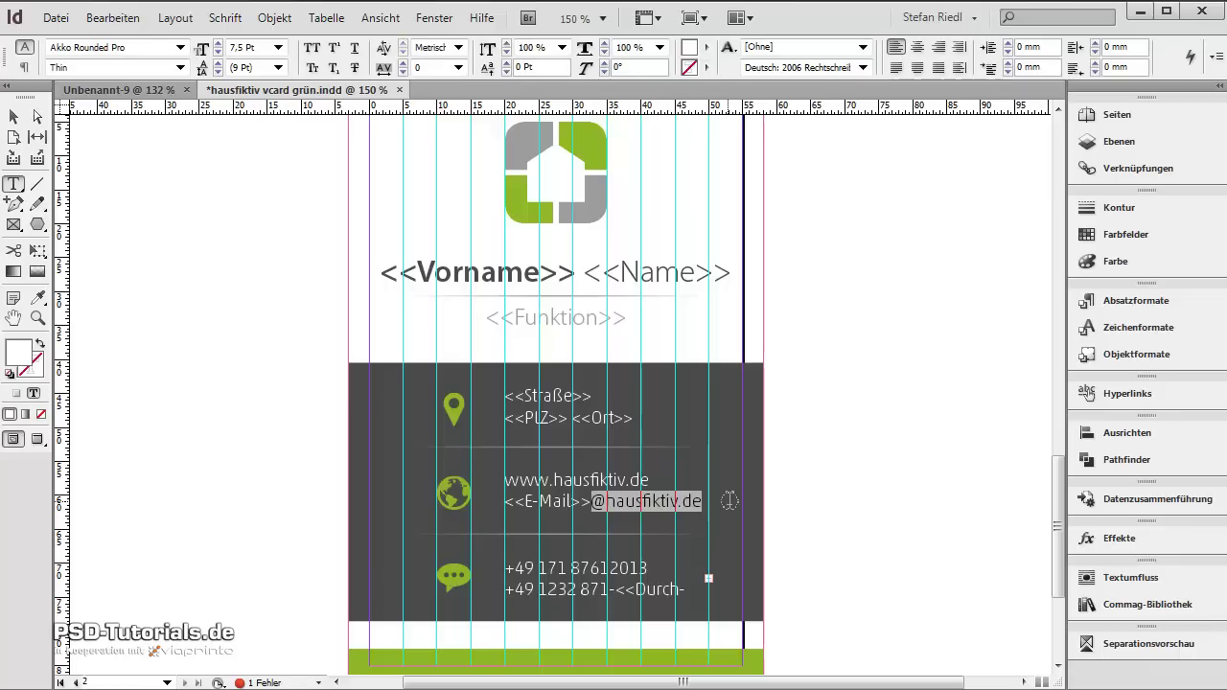
key("BackSpace")
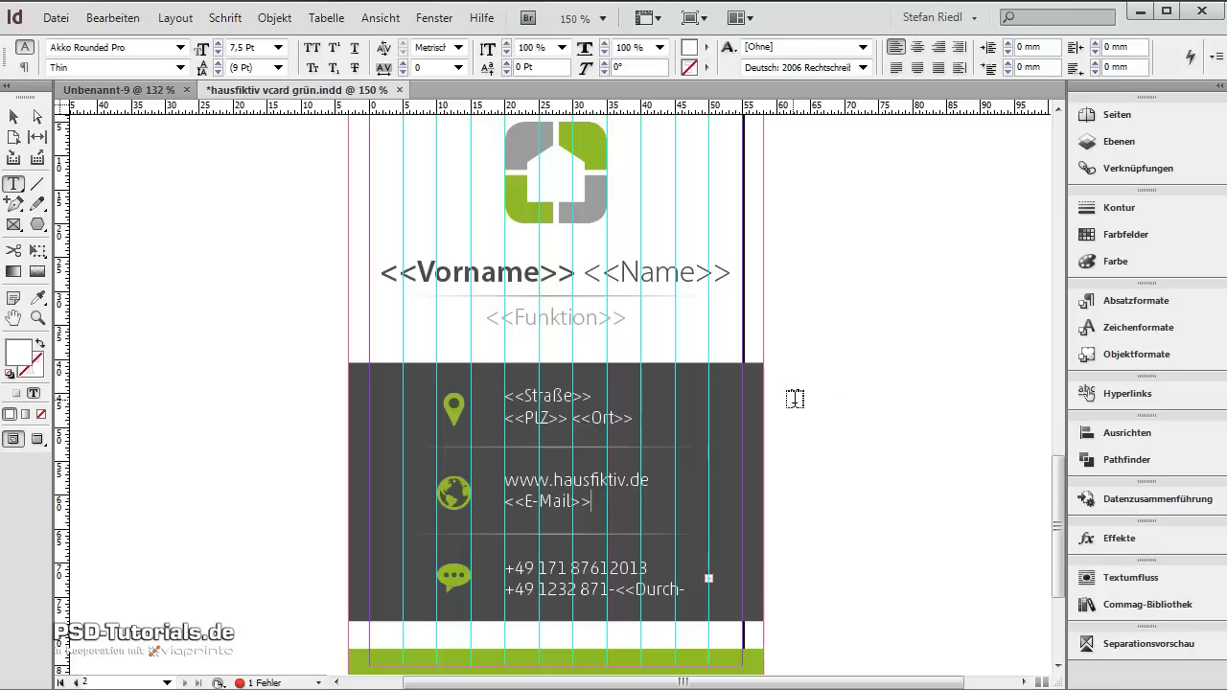
left_click(13, 116)
left_click(968, 494)
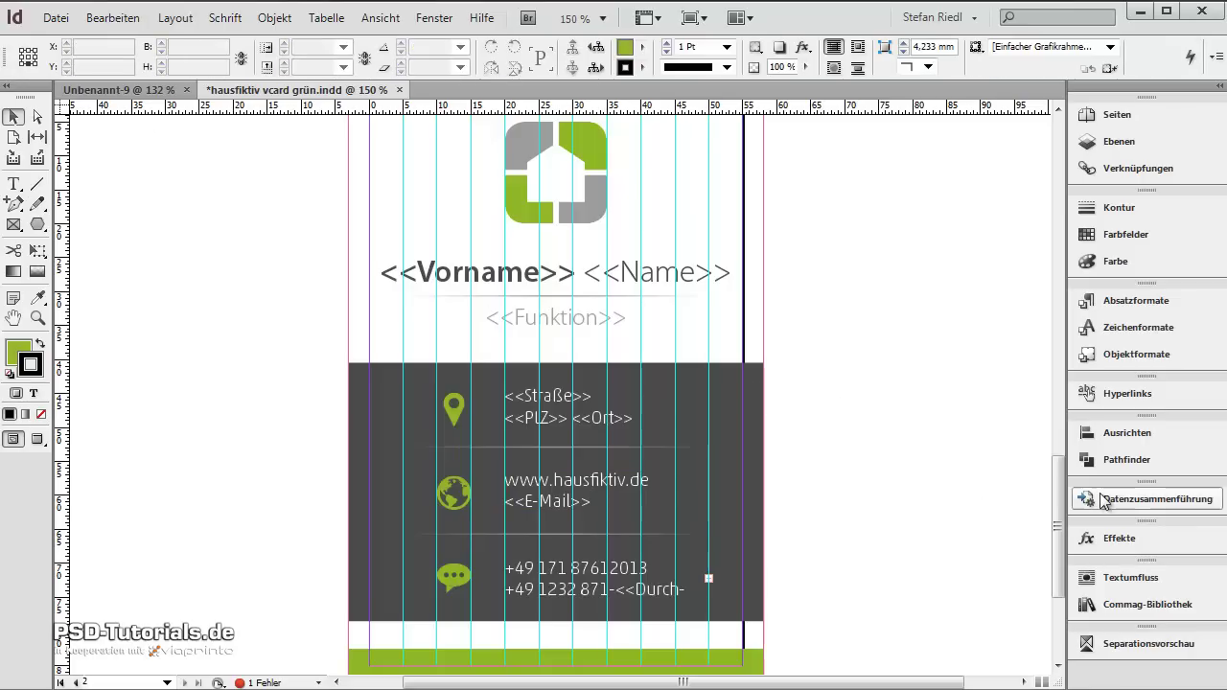
Create the merged document from all data records (Alle Datensätze), with the overset text report and missing image warning enabled
left_click(1086, 499)
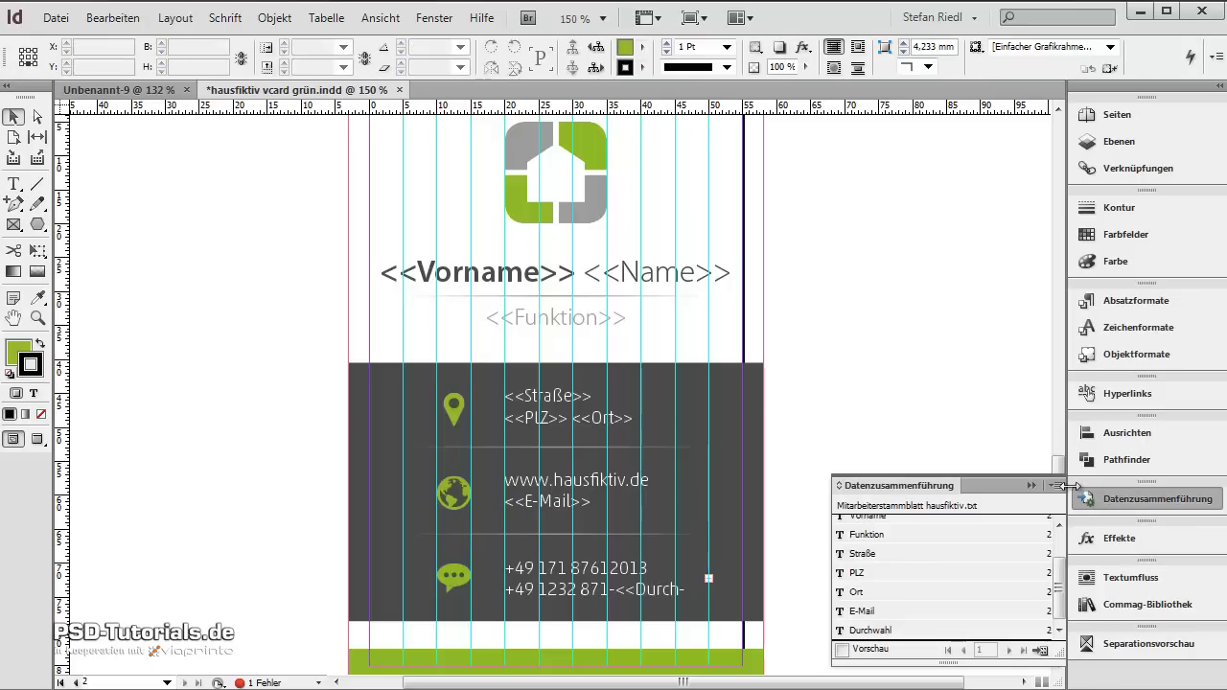
left_click(1056, 486)
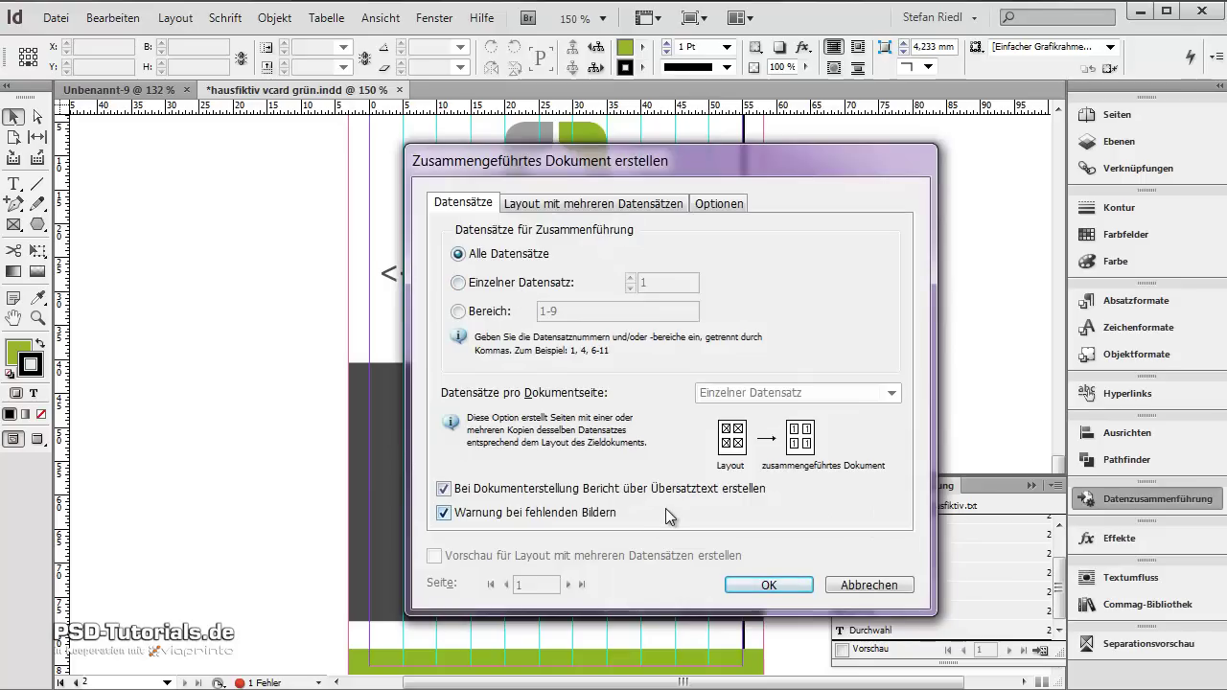
left_click(779, 580)
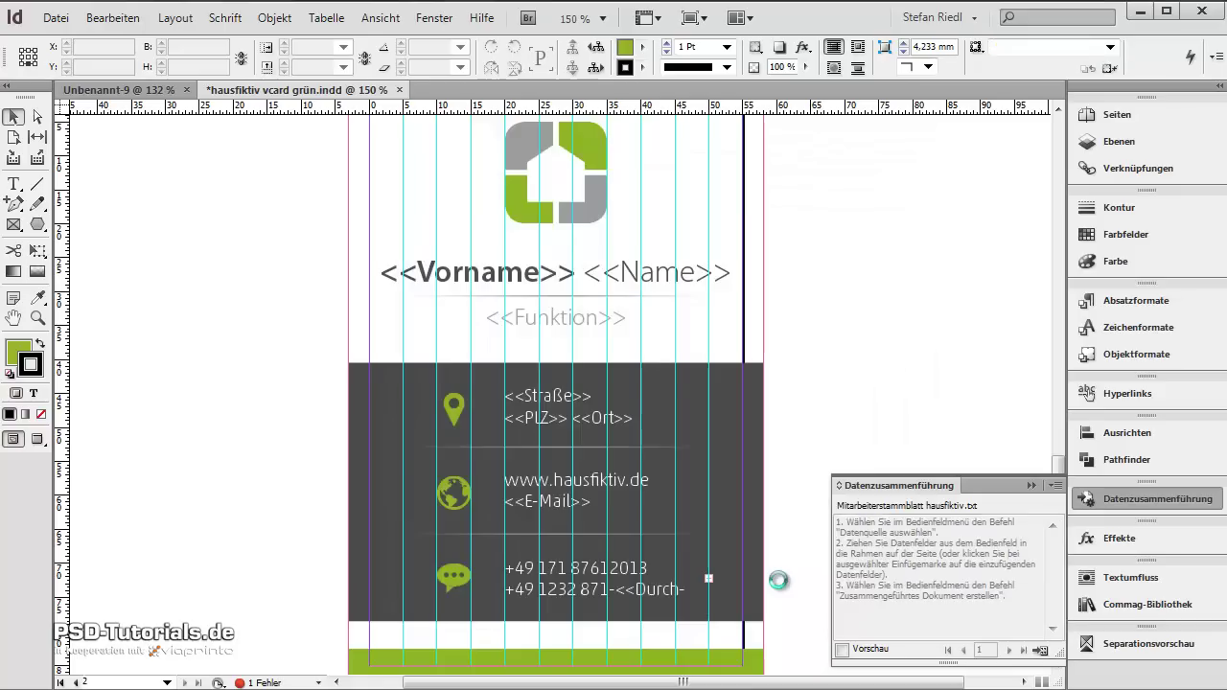
left_click_drag(815, 445, 431, 312)
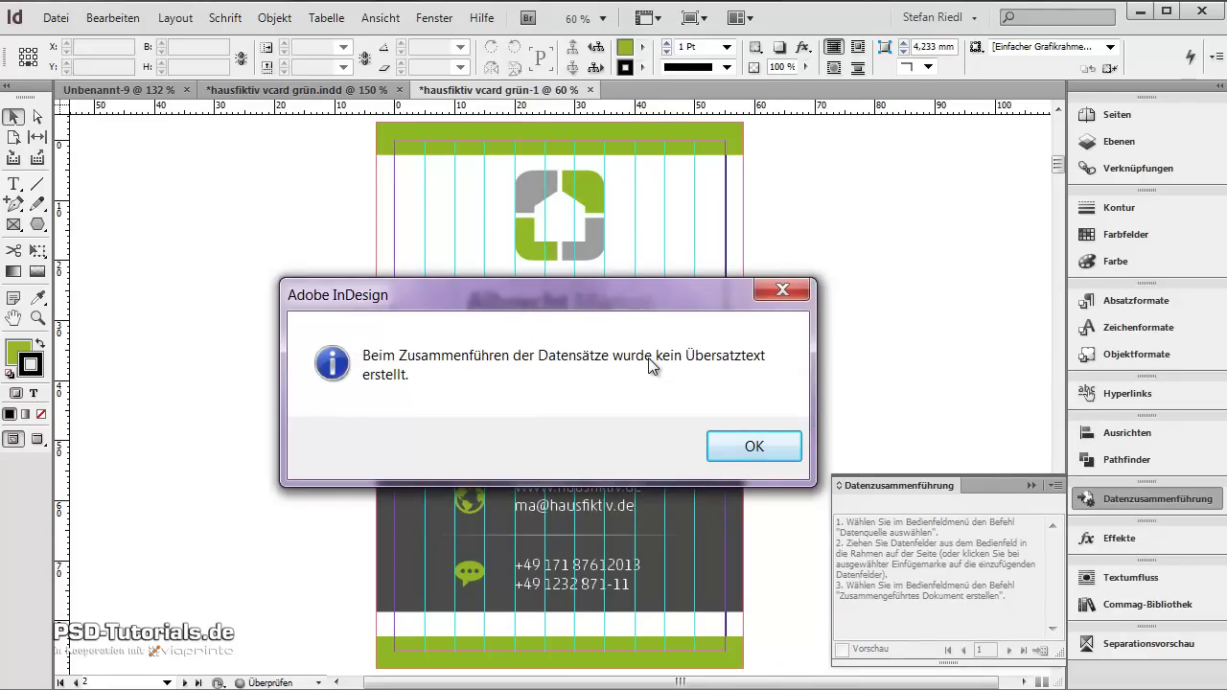
left_click(749, 444)
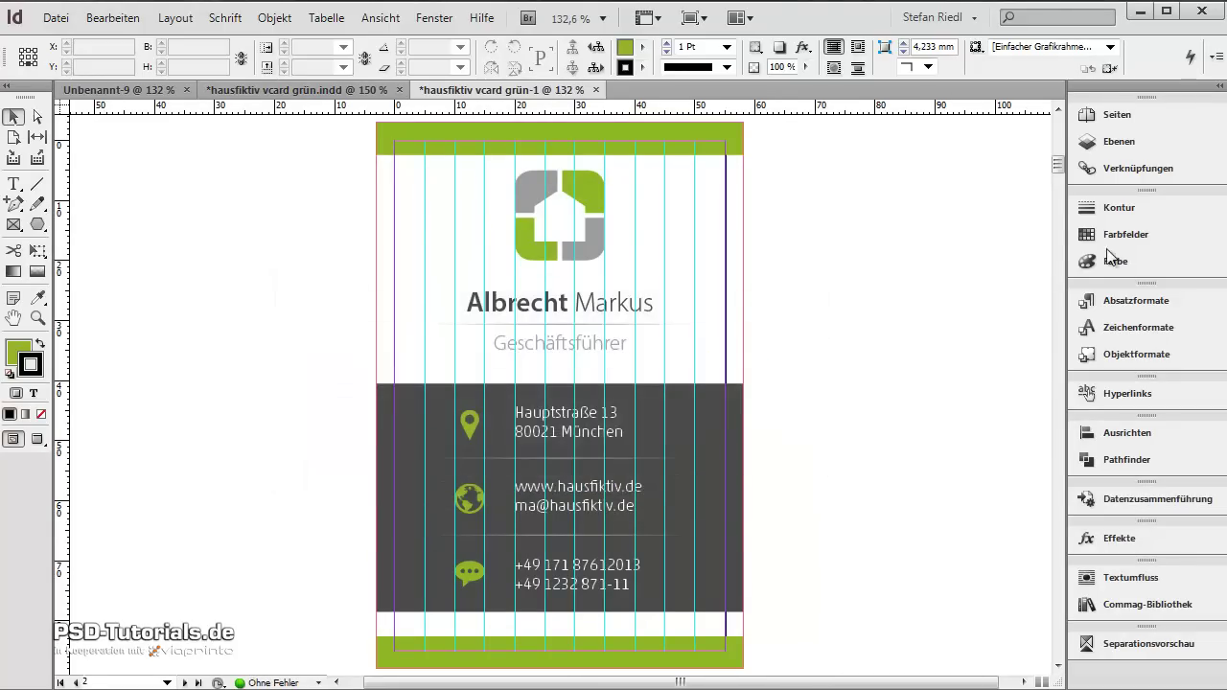
Look through the page thumbnails of the merged document
left_click(1157, 123)
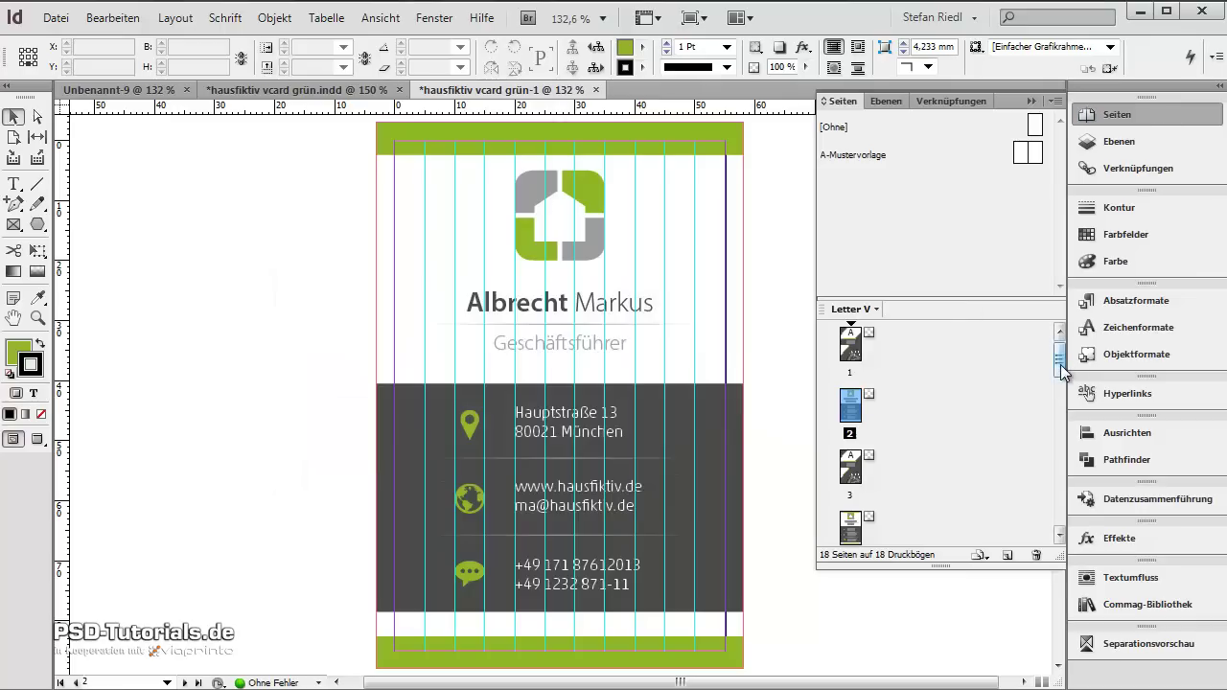
left_click_drag(1060, 375, 1058, 470)
left_click(1030, 100)
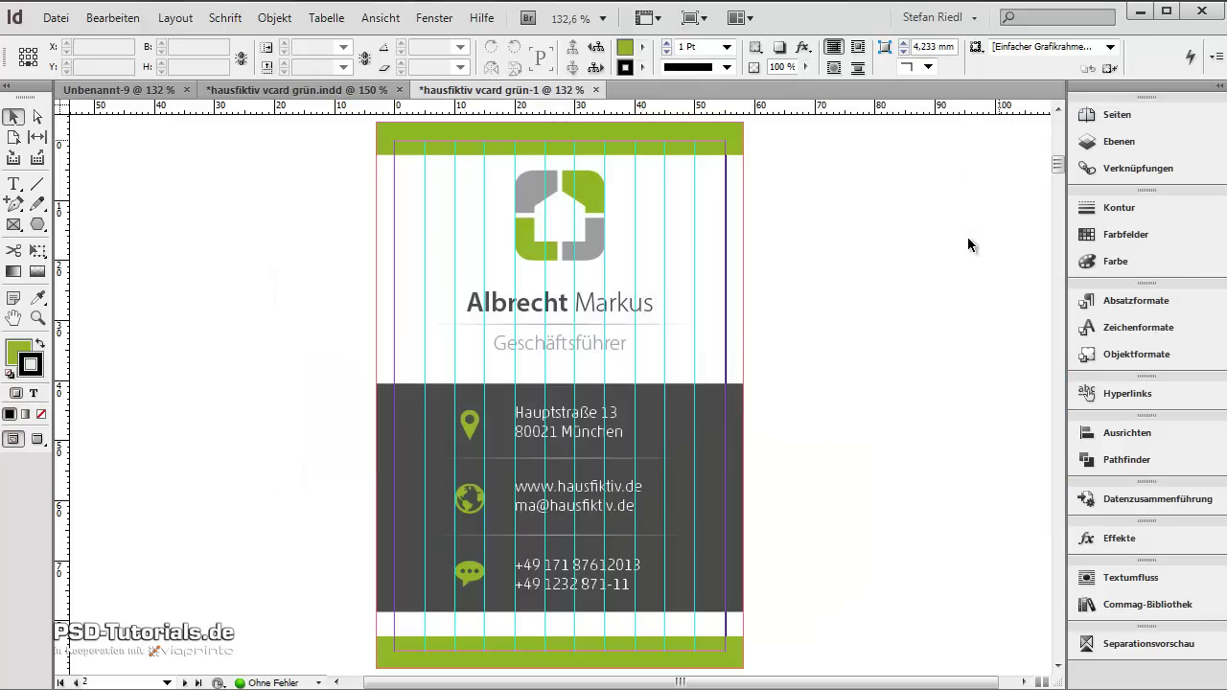
Turn on the preview display and check the employee cards in the merged document one after another
key("w")
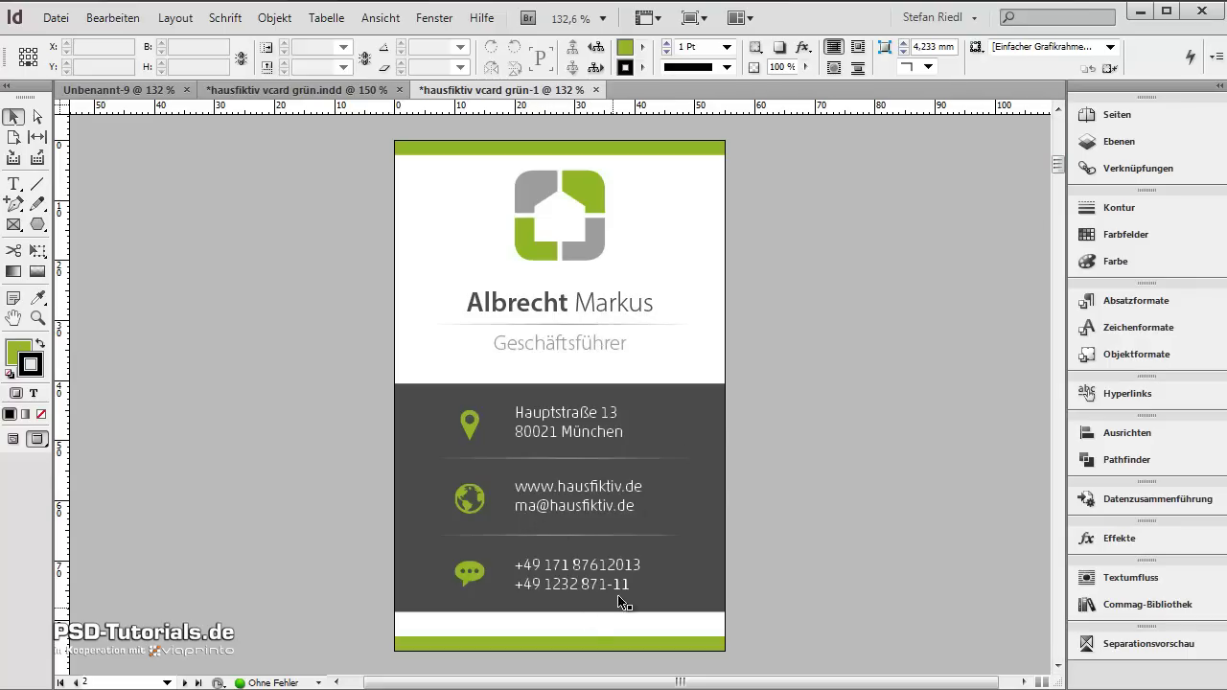
scroll(619, 594, "down", 5)
scroll(619, 594, "up", 5)
left_click_drag(1059, 165, 1054, 225)
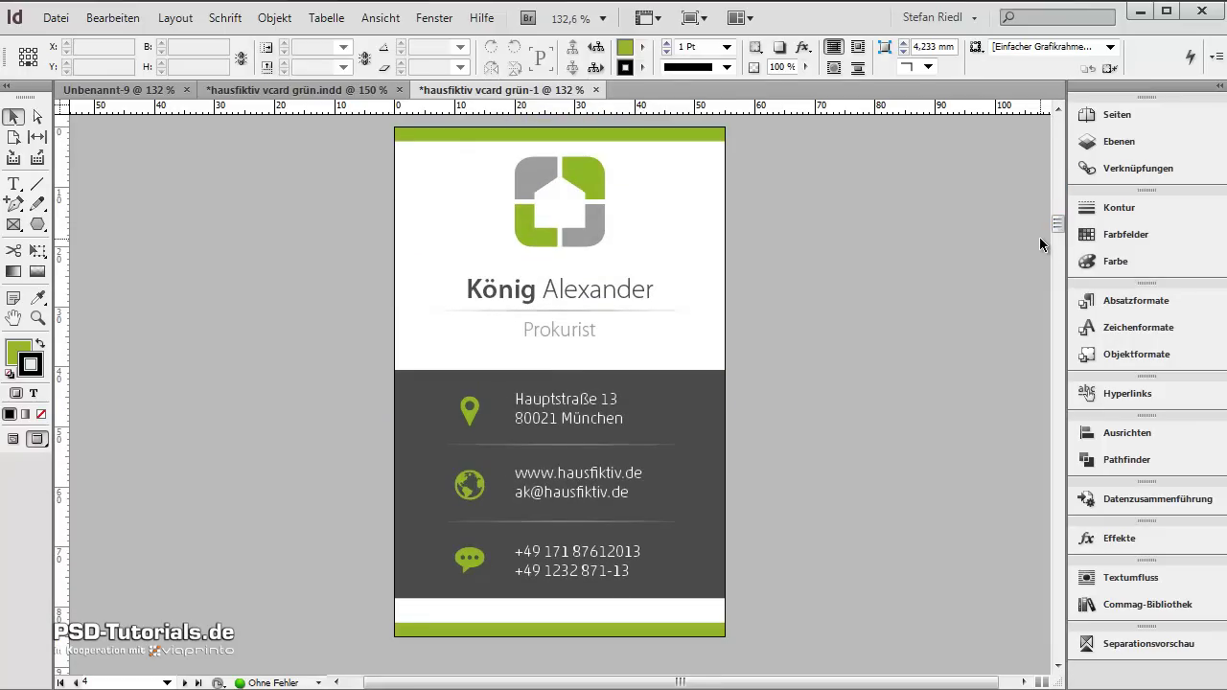
left_click_drag(1060, 228, 1059, 283)
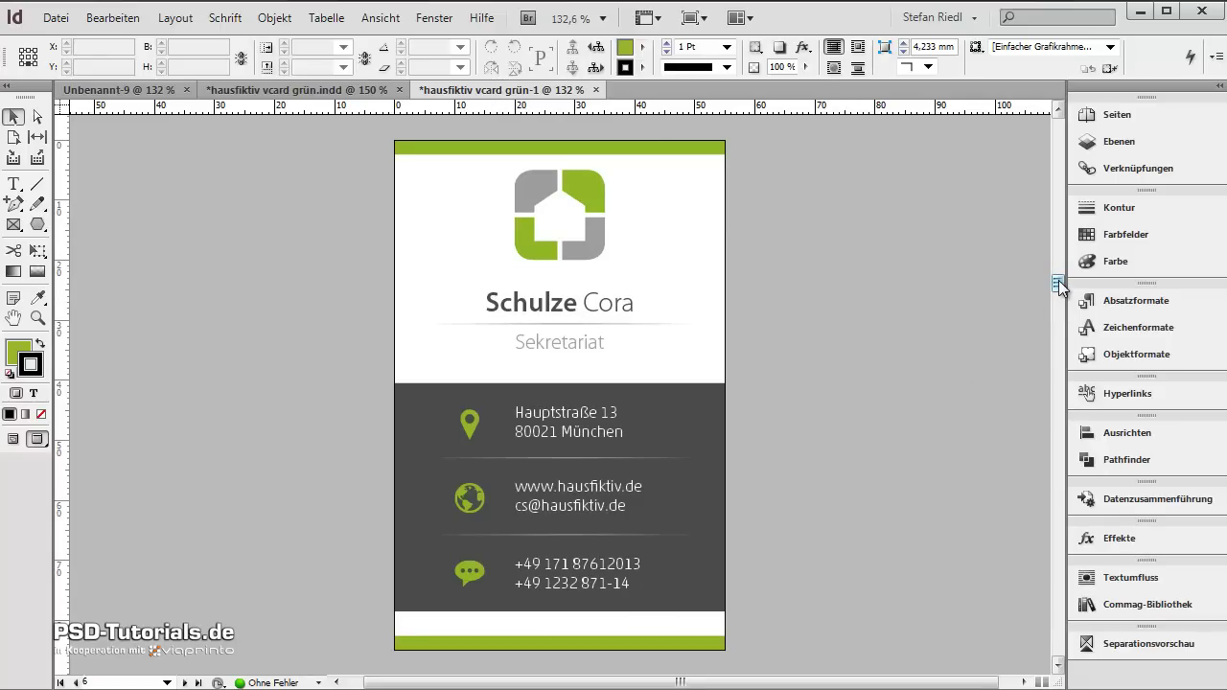
left_click_drag(1058, 285, 1059, 350)
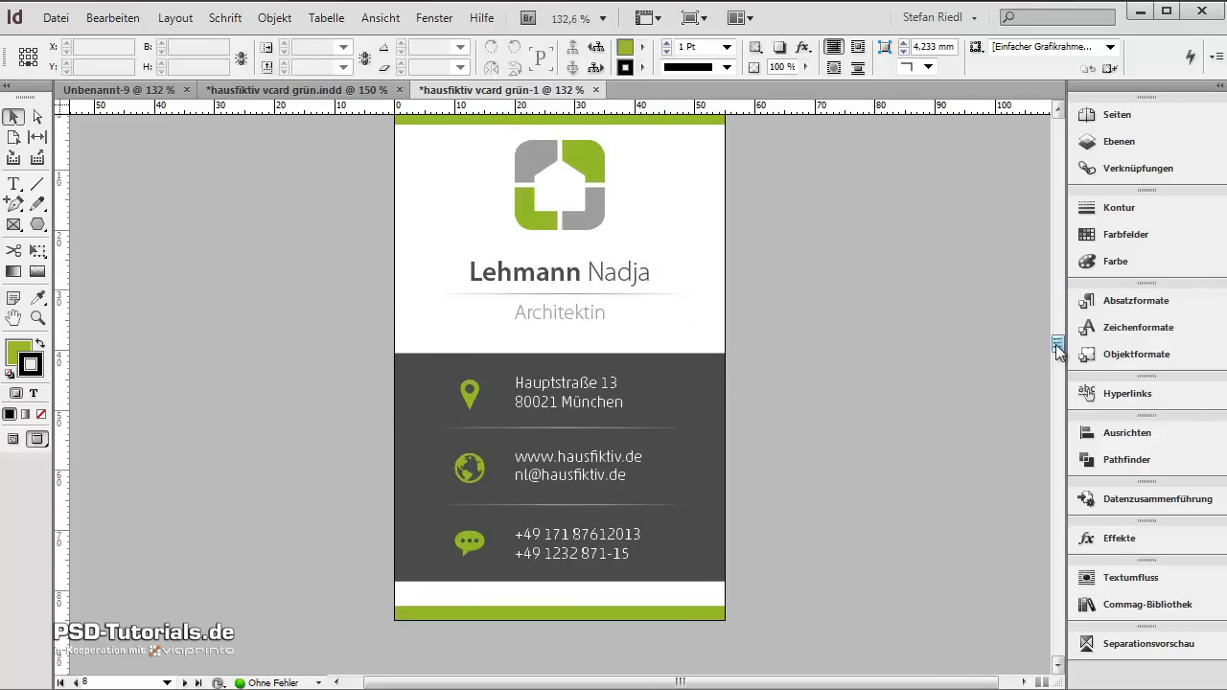
left_click_drag(1057, 353, 1057, 463)
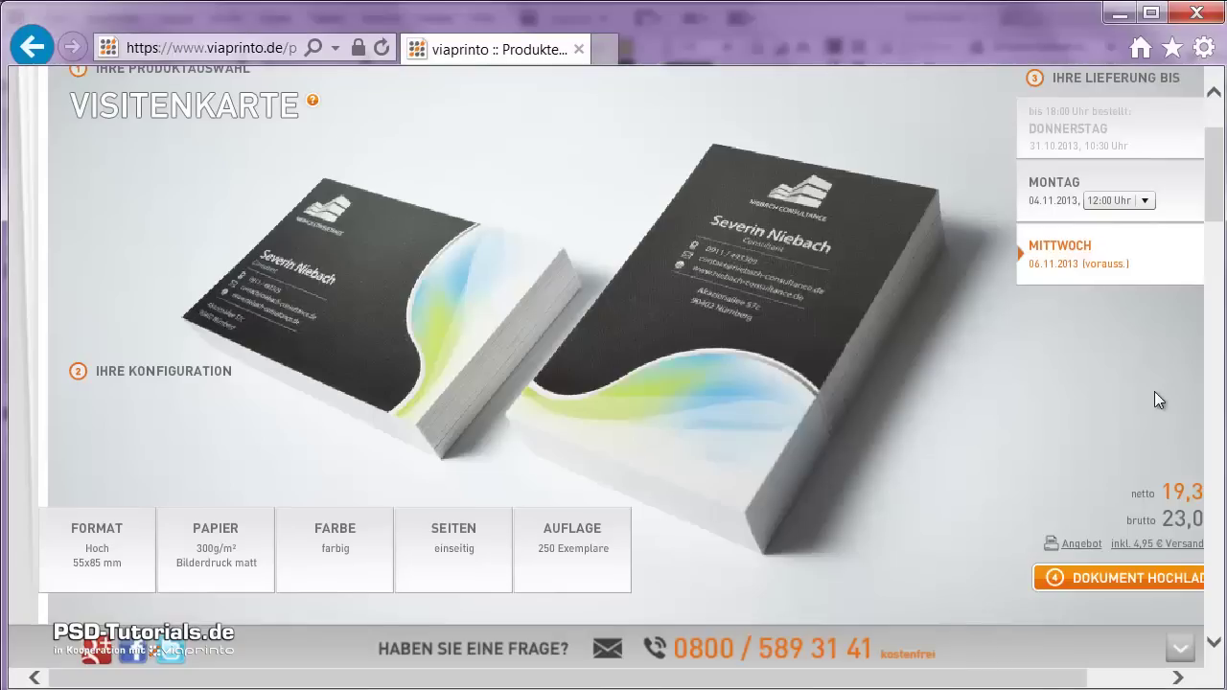
Open viaprinto's help guide for creating source documents with Adobe InDesign on PC in the browser
scroll(1154, 391, "up", 3)
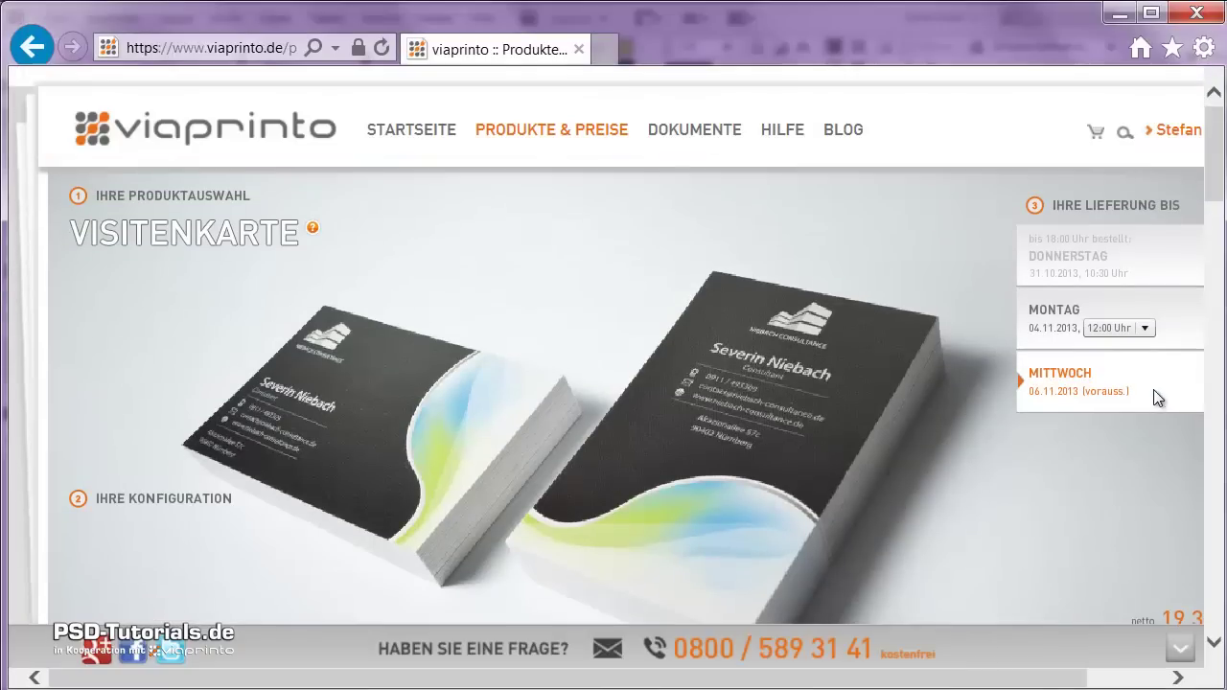
left_click(805, 145)
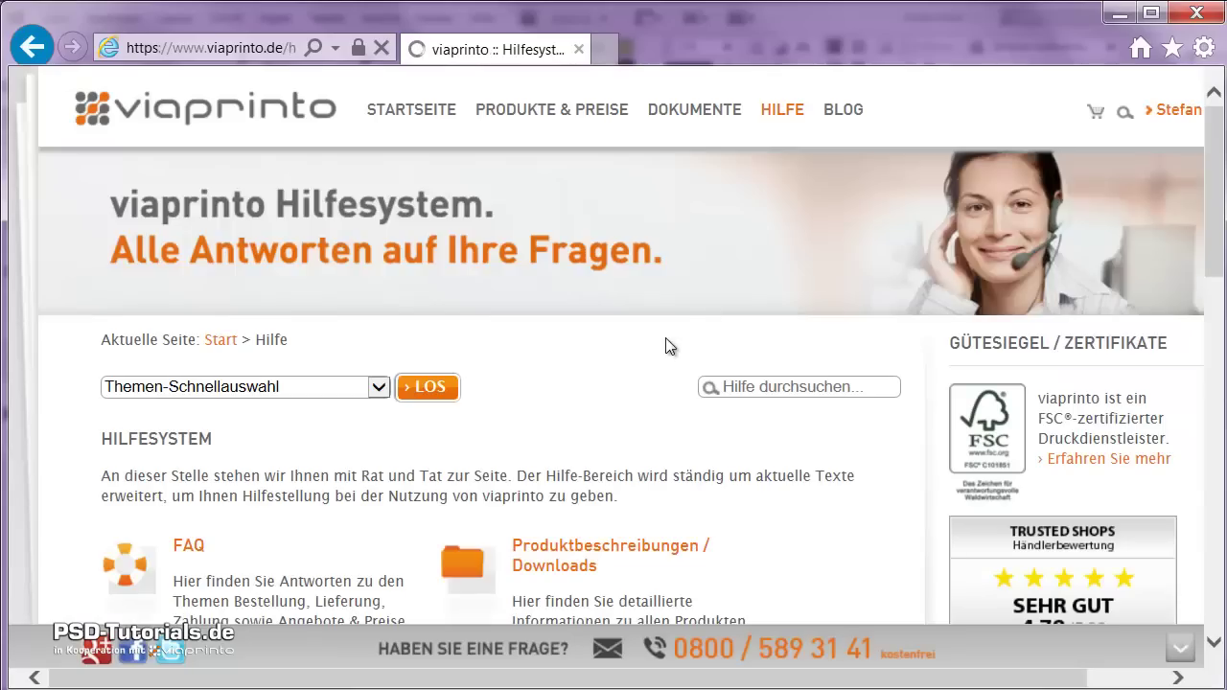
scroll(669, 346, "down", 3)
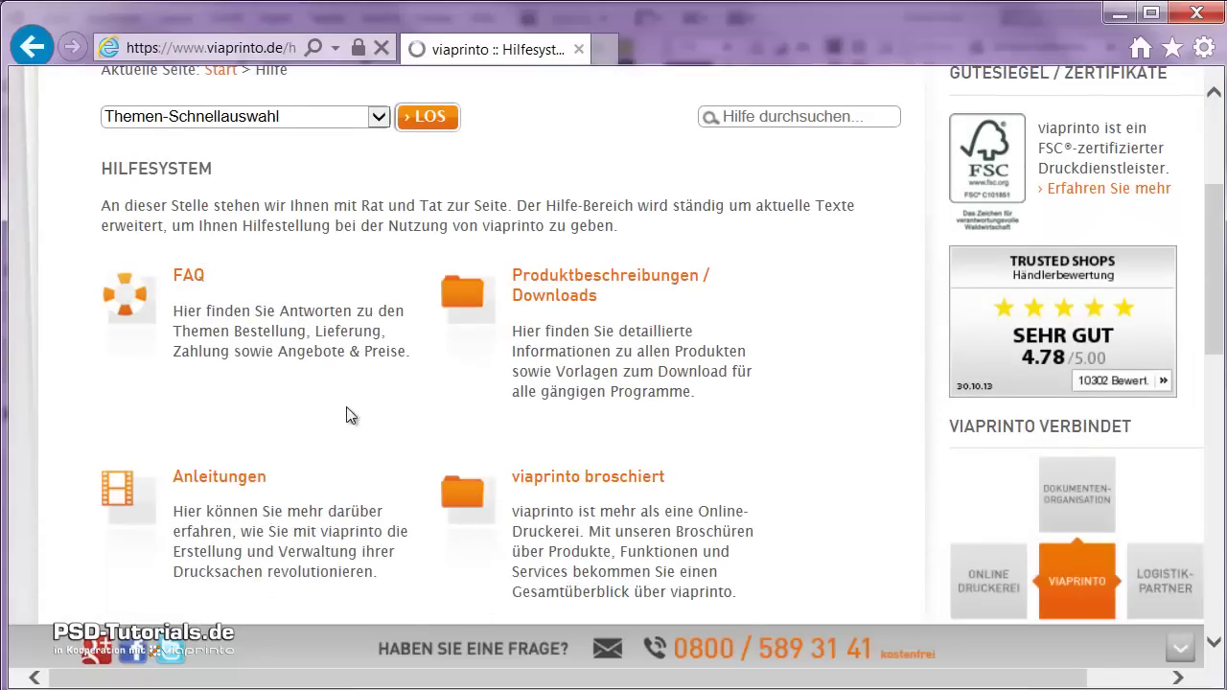
left_click(235, 486)
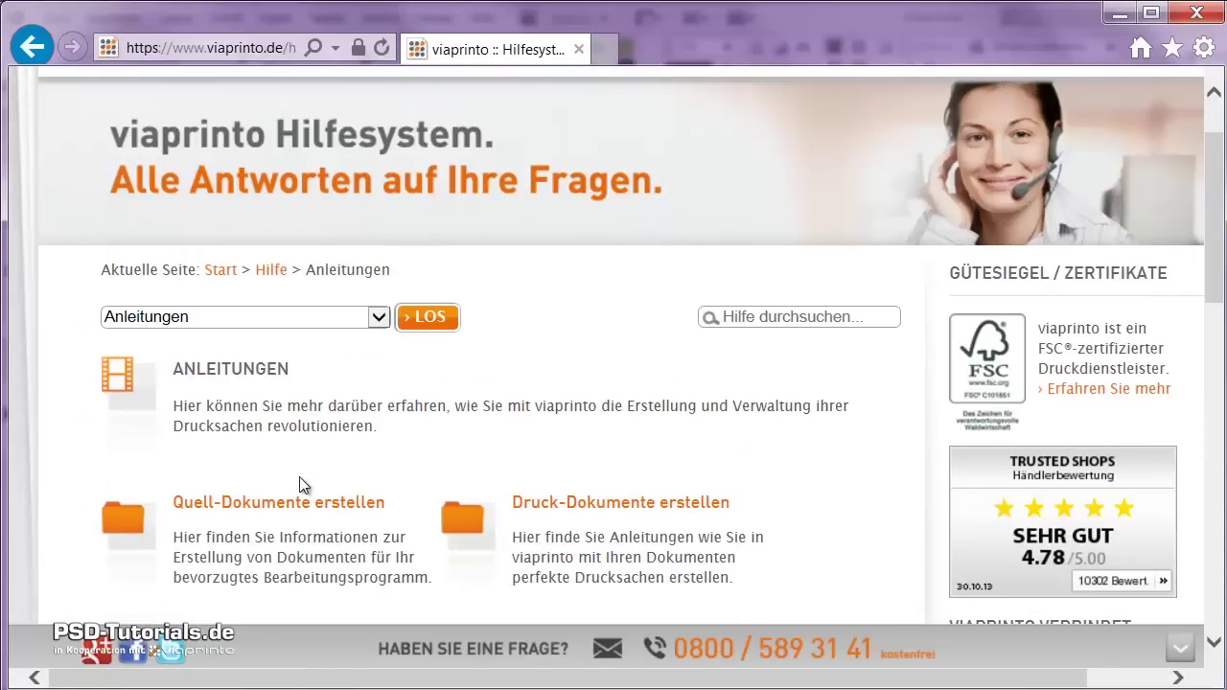
left_click(339, 509)
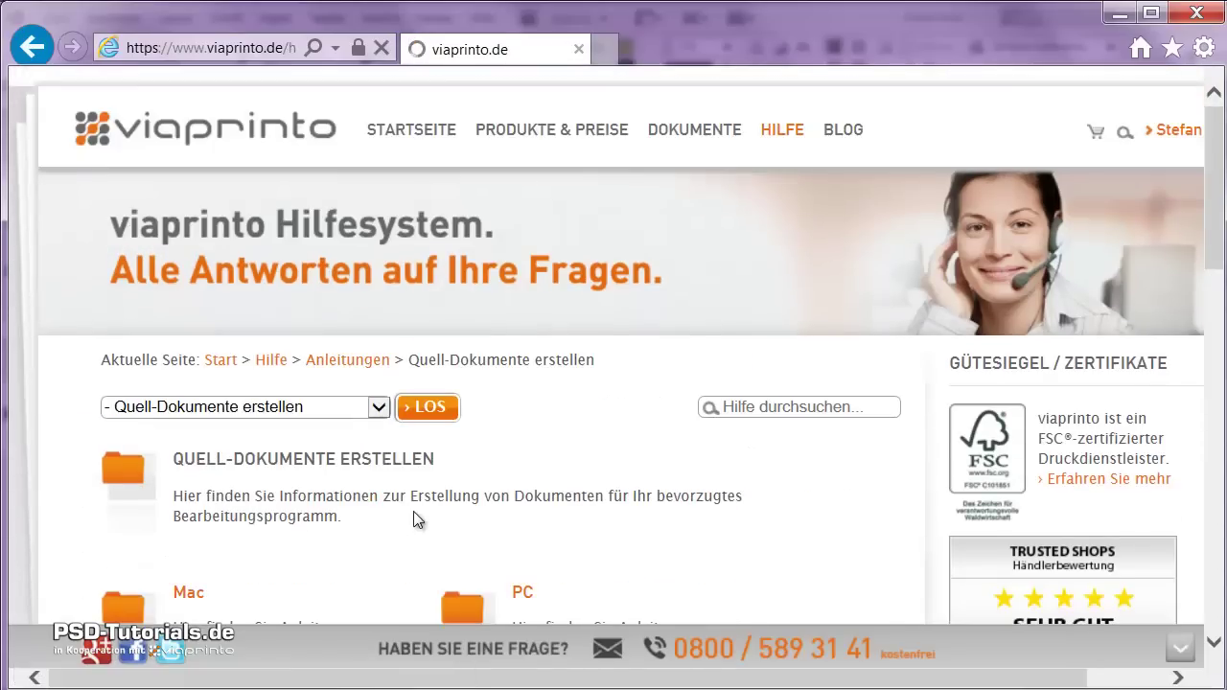
scroll(416, 517, "down", 3)
left_click(522, 324)
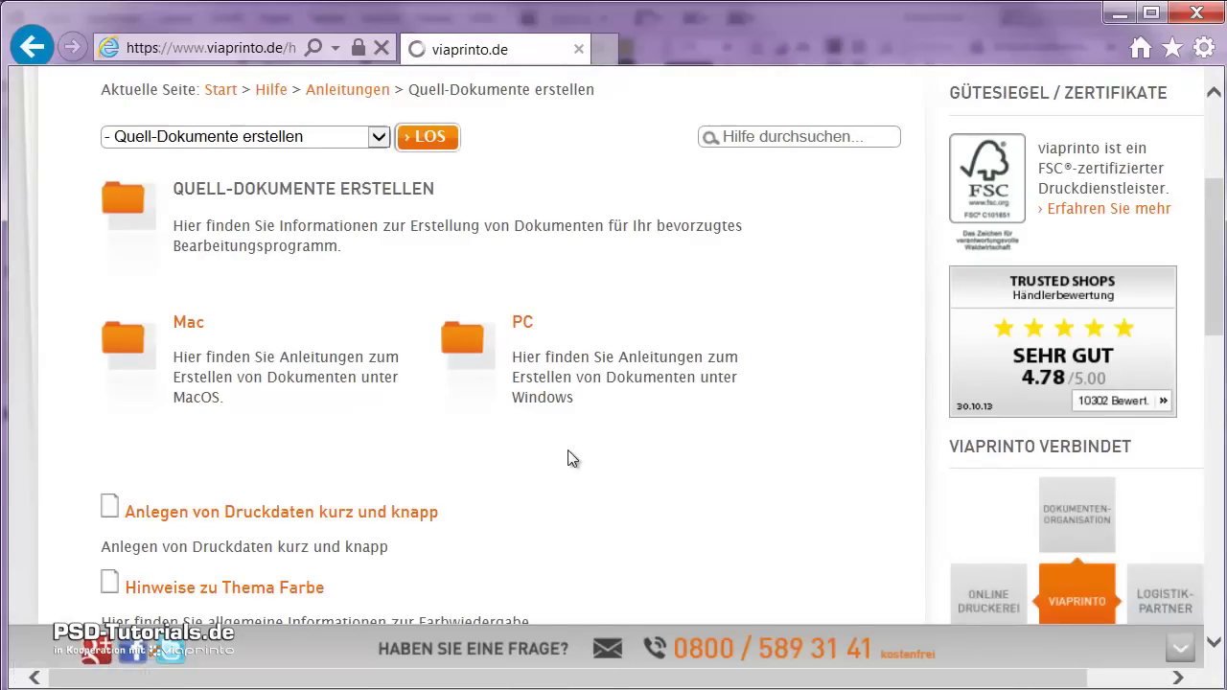
scroll(518, 436, "down", 3)
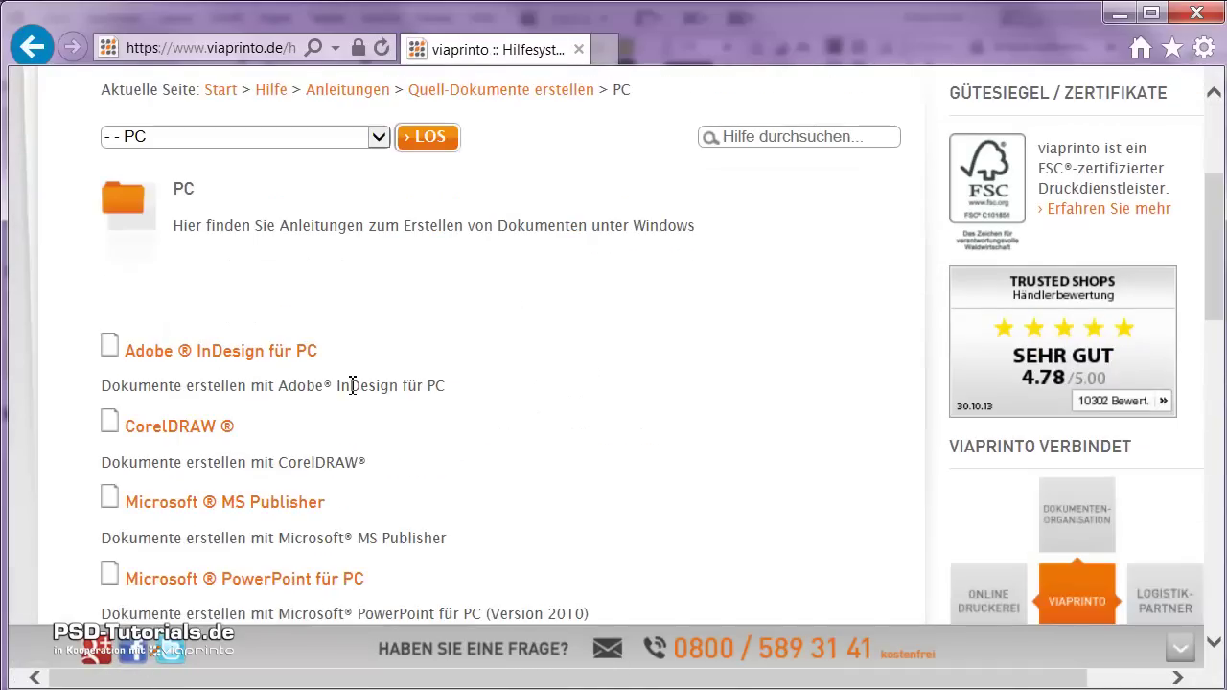
left_click(268, 364)
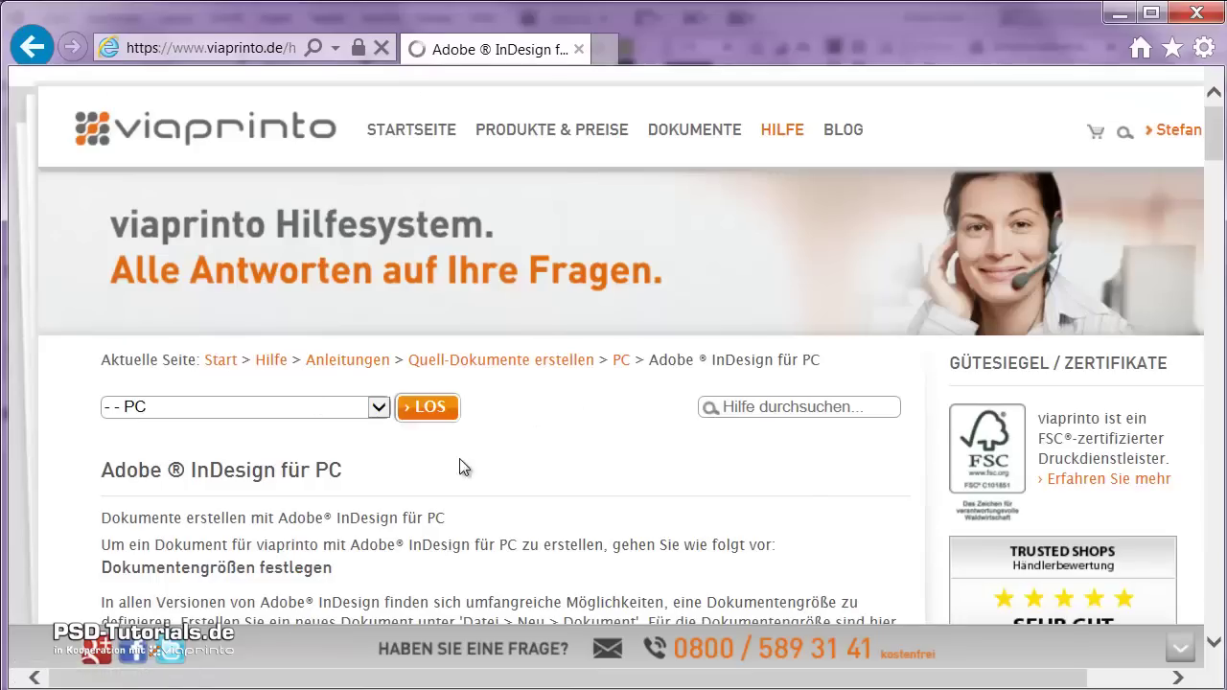
Read through the InDesign guide's document setup and its recommended PDF export settings, from Allgemein to Sicherheit
scroll(459, 466, "down", 3)
scroll(459, 458, "down", 2)
scroll(371, 346, "down", 6)
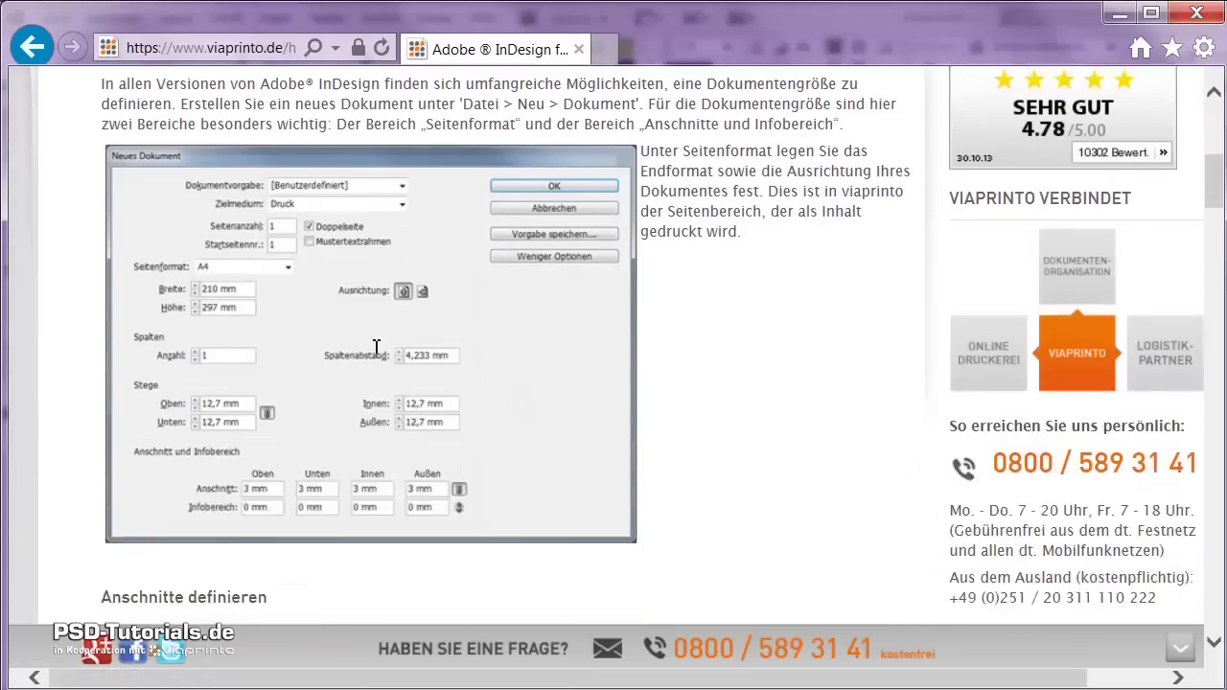
scroll(375, 347, "down", 5)
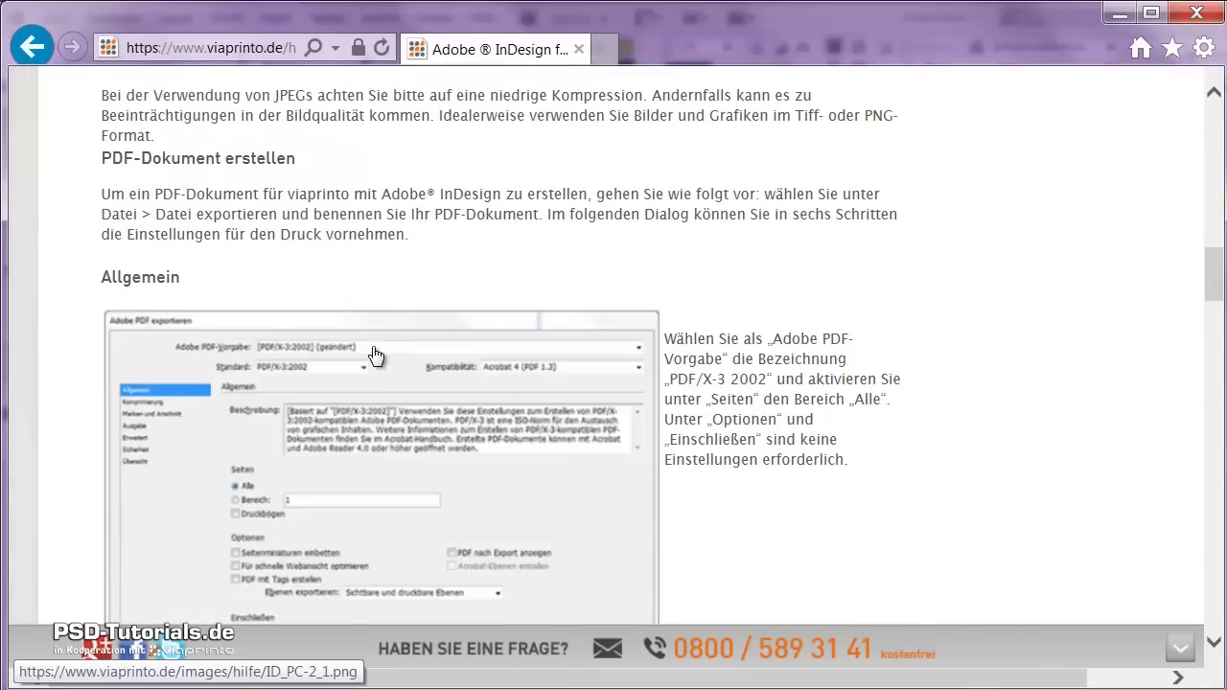
scroll(721, 363, "down", 1)
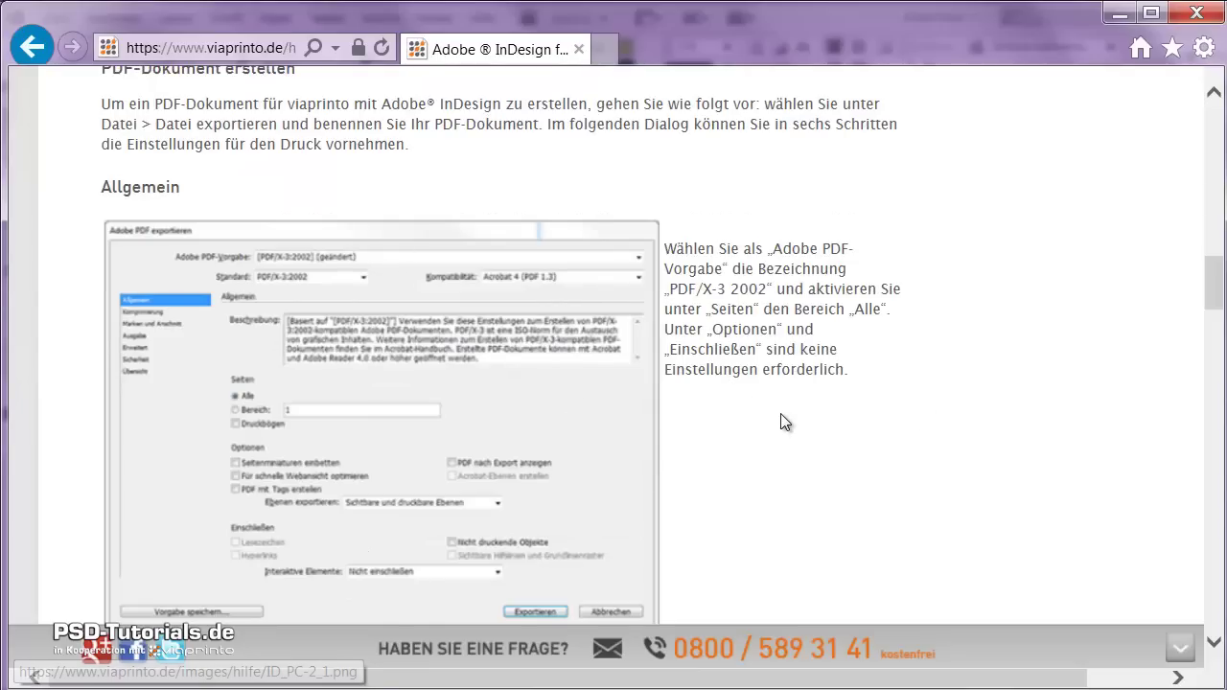
scroll(728, 420, "down", 10)
scroll(784, 422, "down", 15)
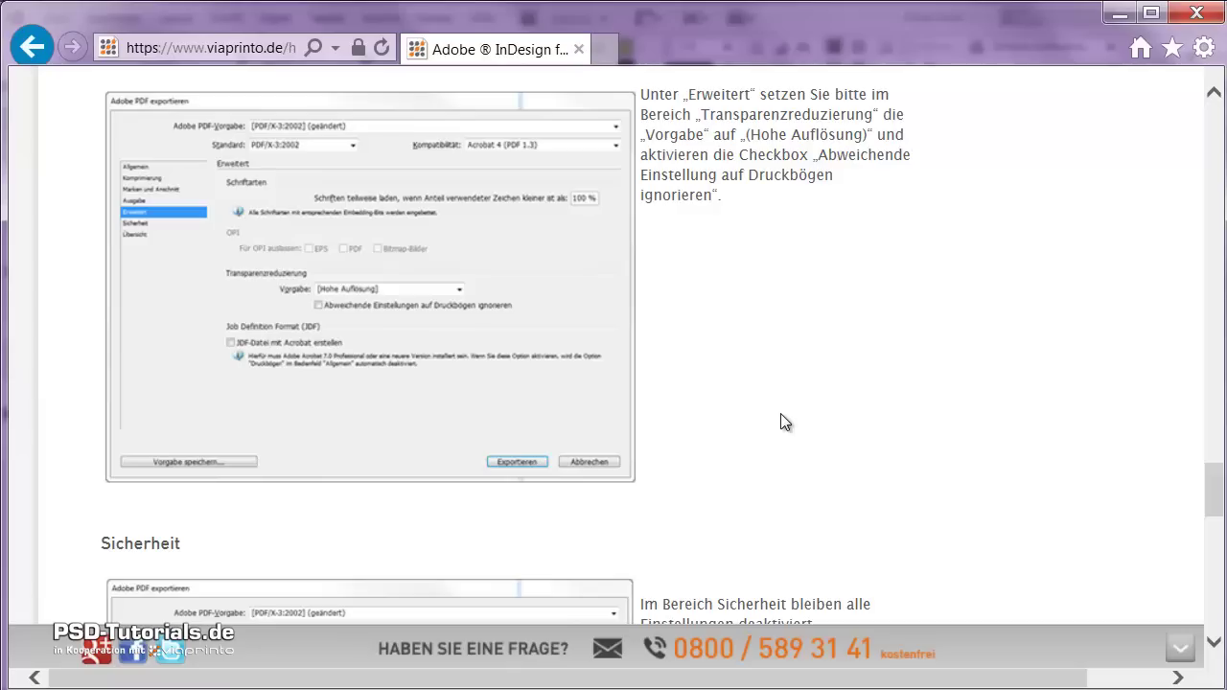
scroll(598, 552, "down", 1)
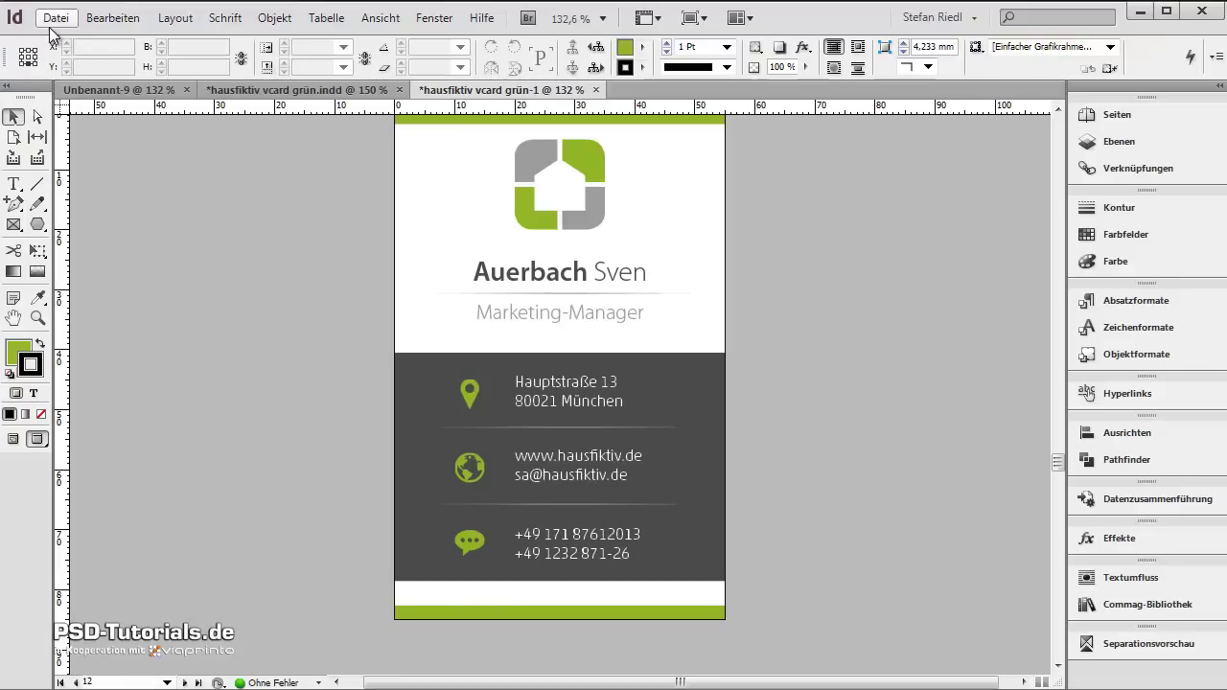
Start exporting the merged InDesign document as a print PDF named vcard, saved in a new folder called Export
left_click(56, 18)
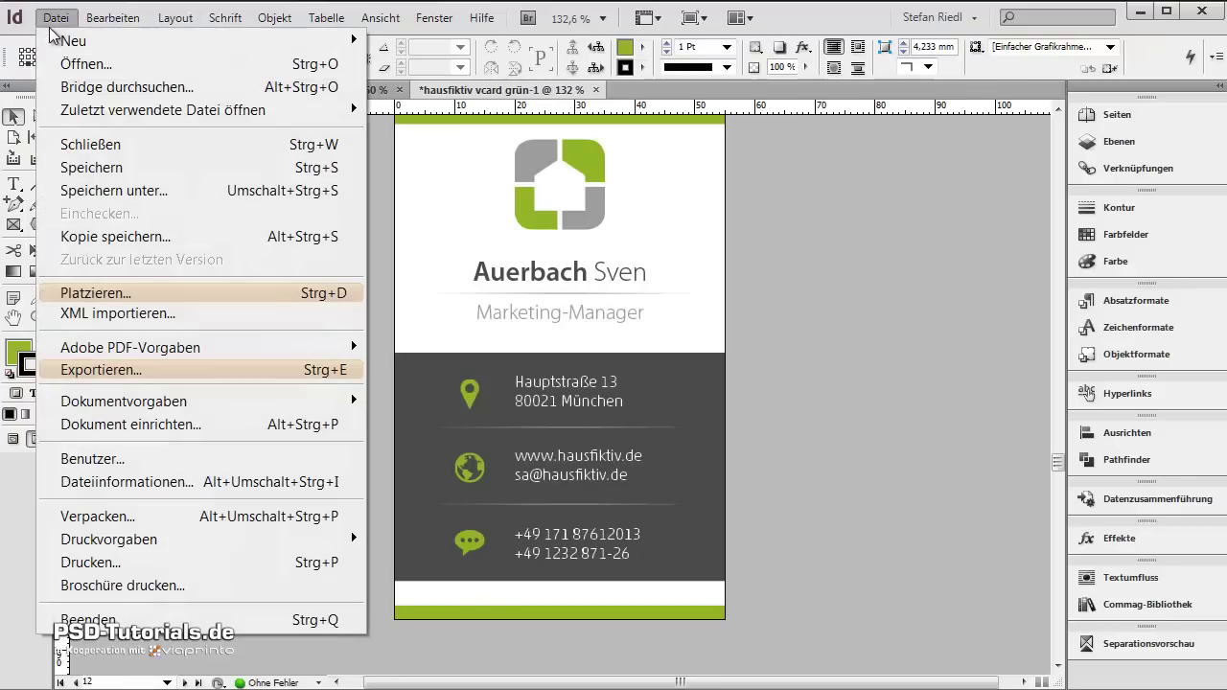
left_click(126, 370)
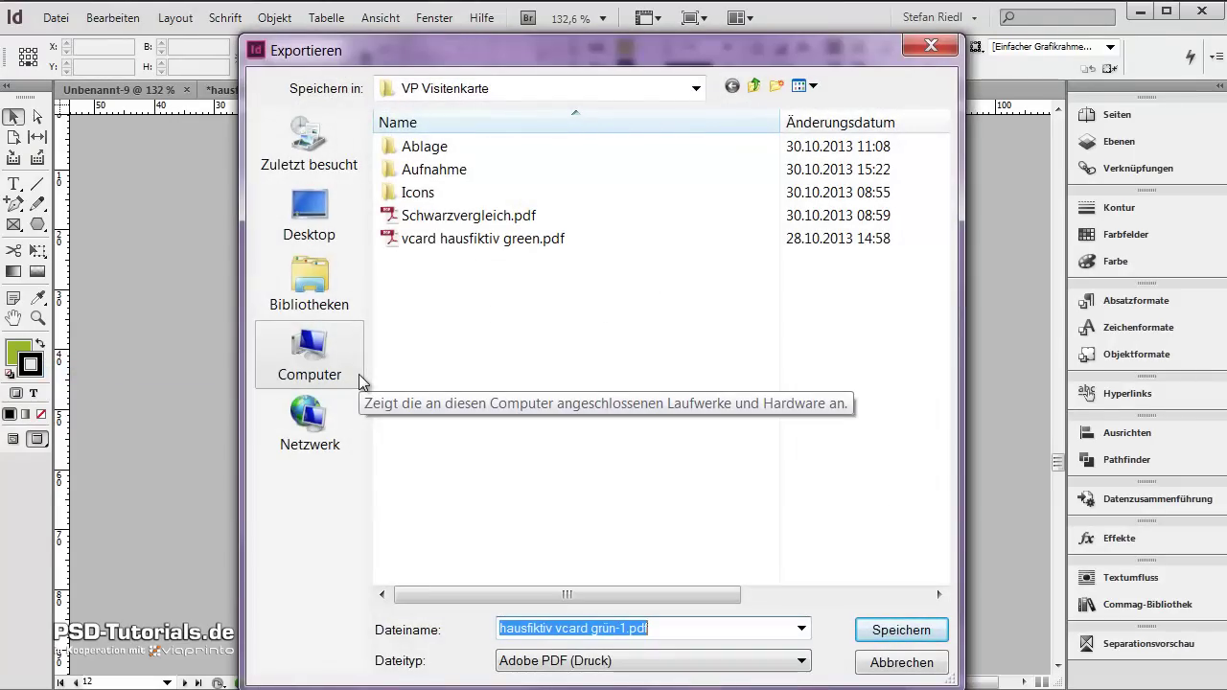
type("vcard")
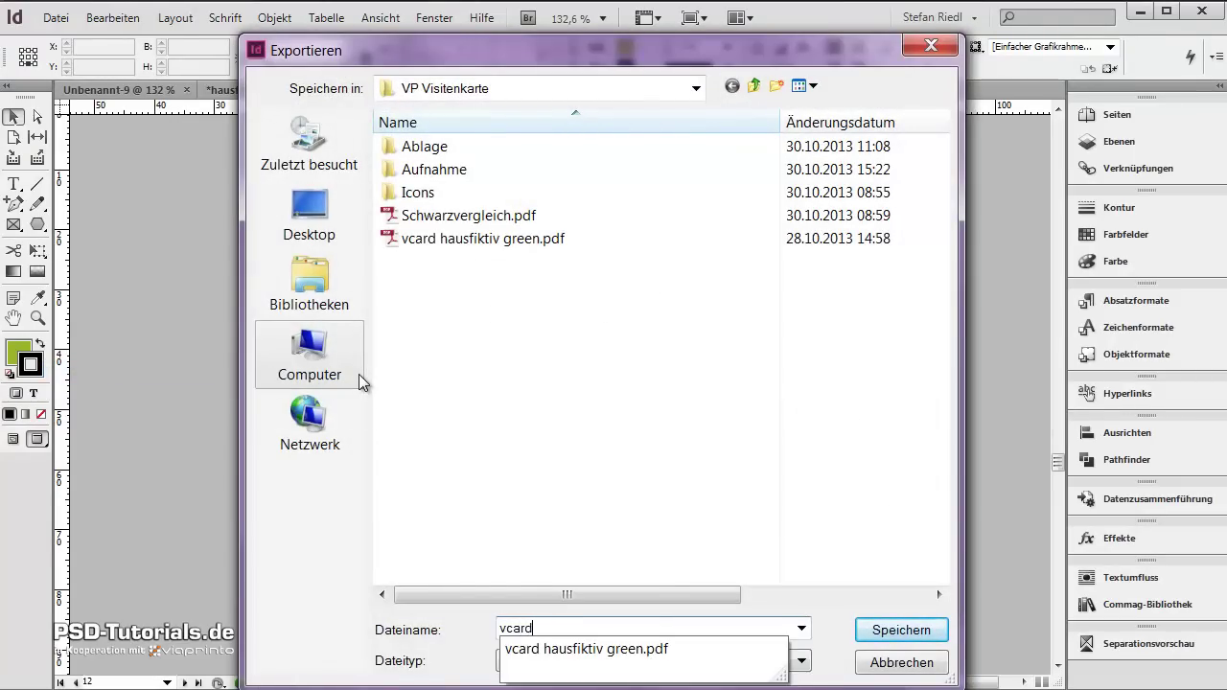
left_click(776, 85)
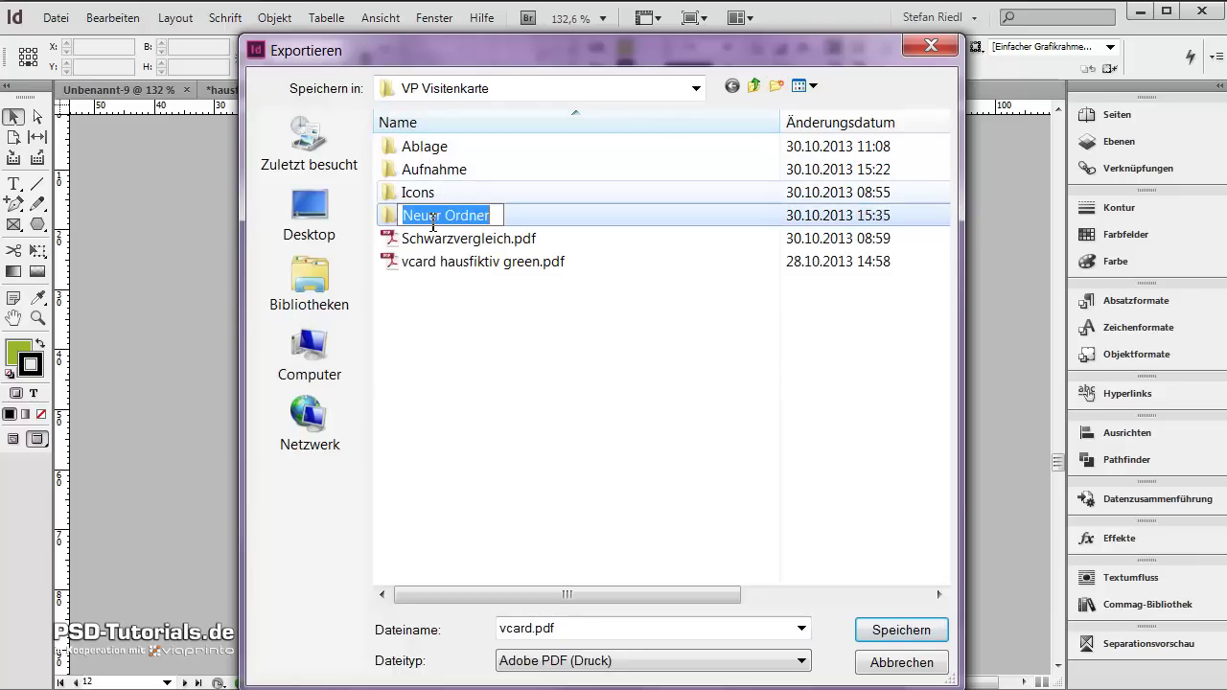
type("Export")
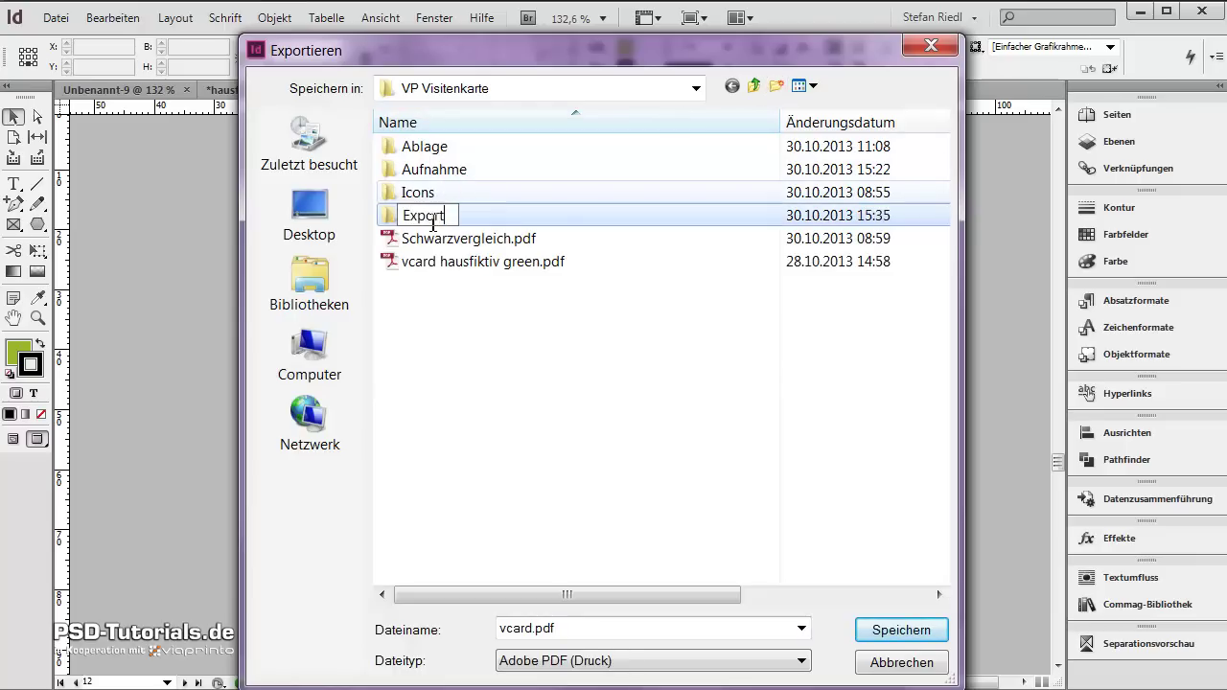
key("Return")
double_click(447, 192)
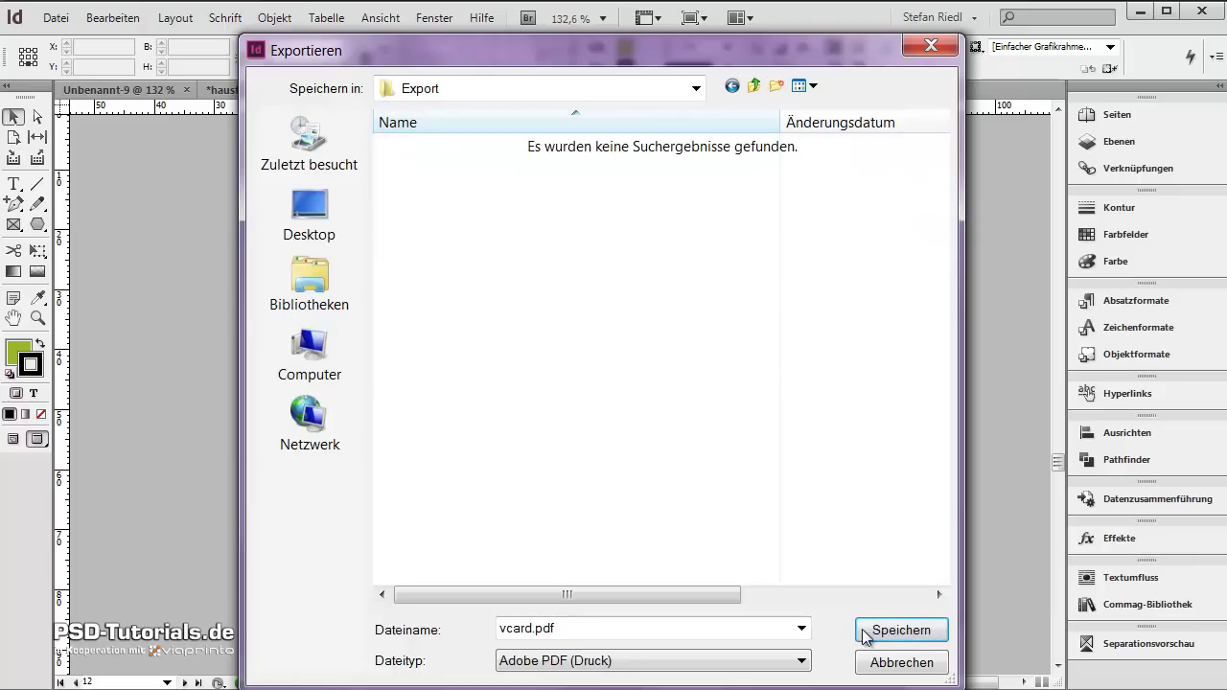
left_click(876, 631)
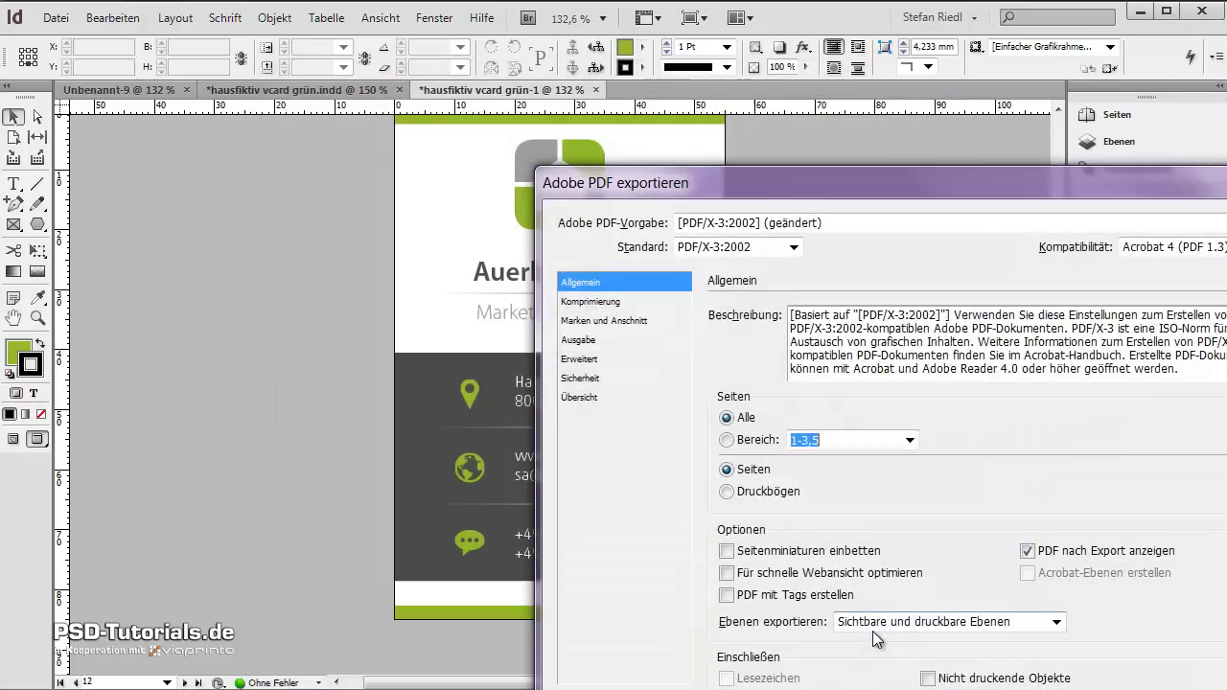
left_click_drag(857, 179, 541, 61)
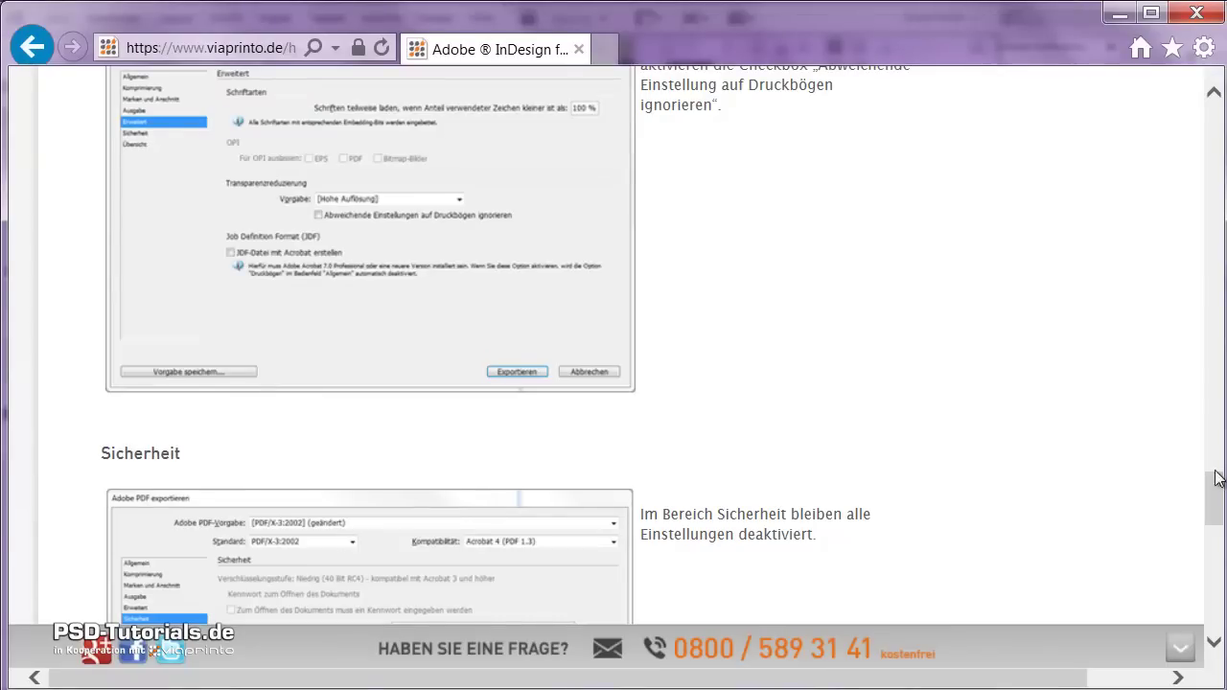
Following the guide, set colour images to 356 pixels per inch with Automatisch (JPEG) compression and use the document's bleed settings
left_click_drag(1218, 495, 1217, 294)
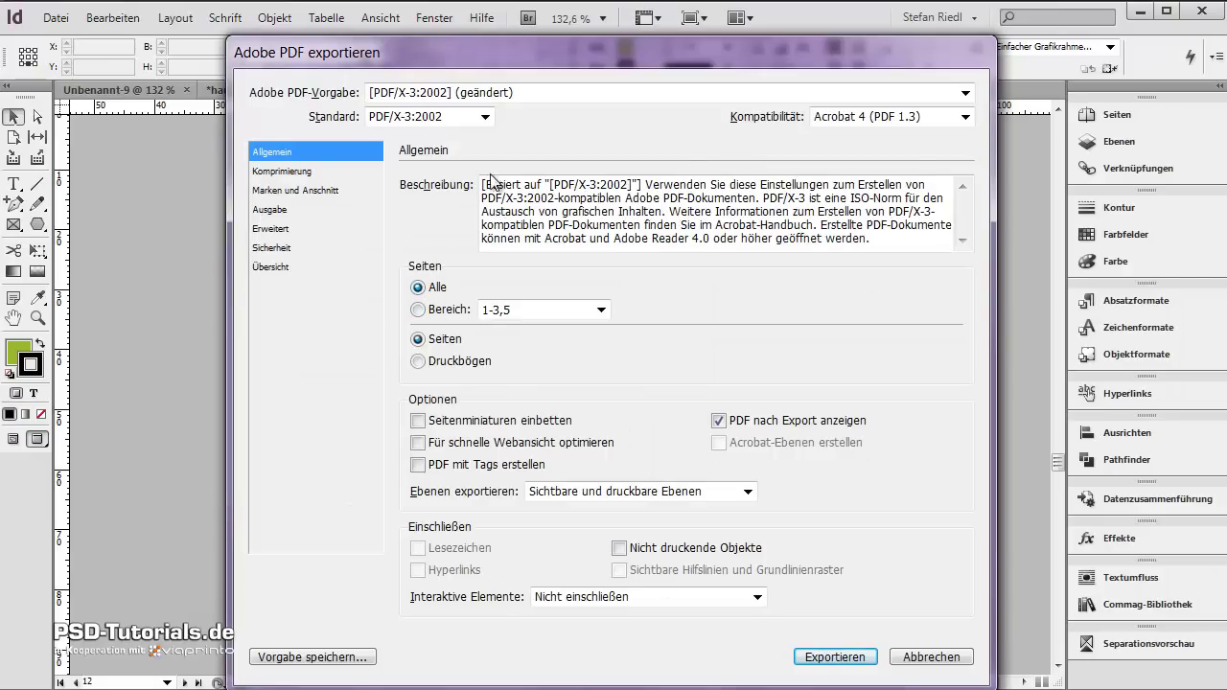
left_click(323, 178)
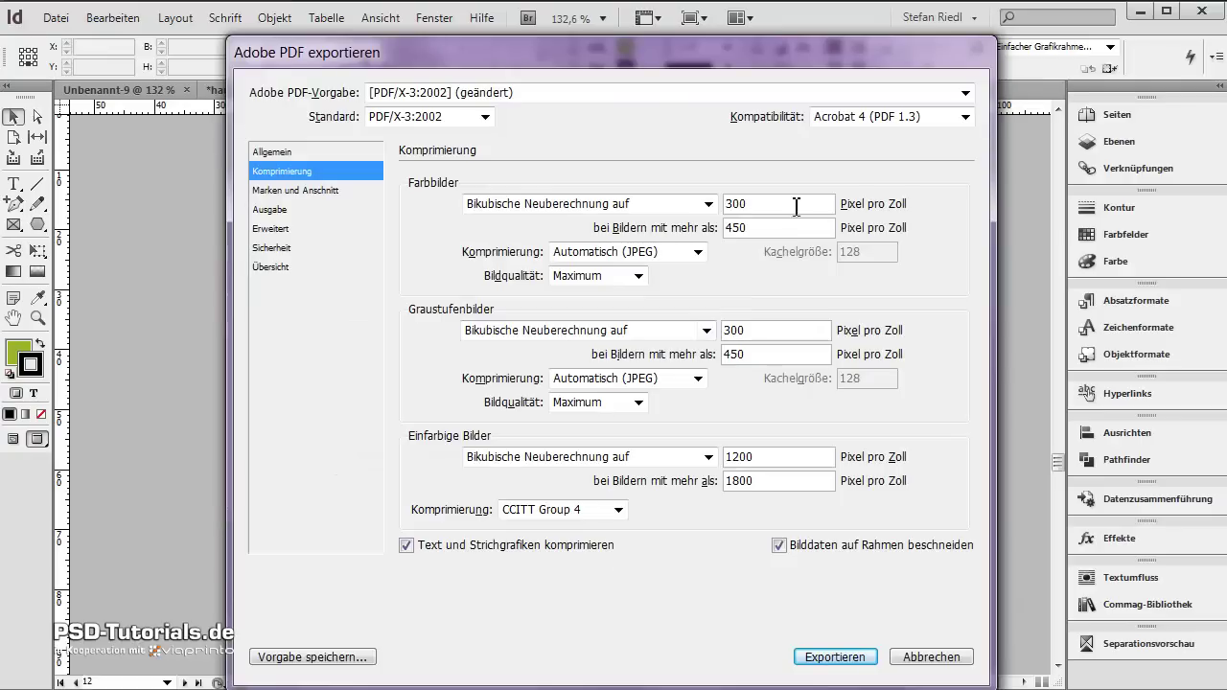
left_click_drag(795, 202, 717, 211)
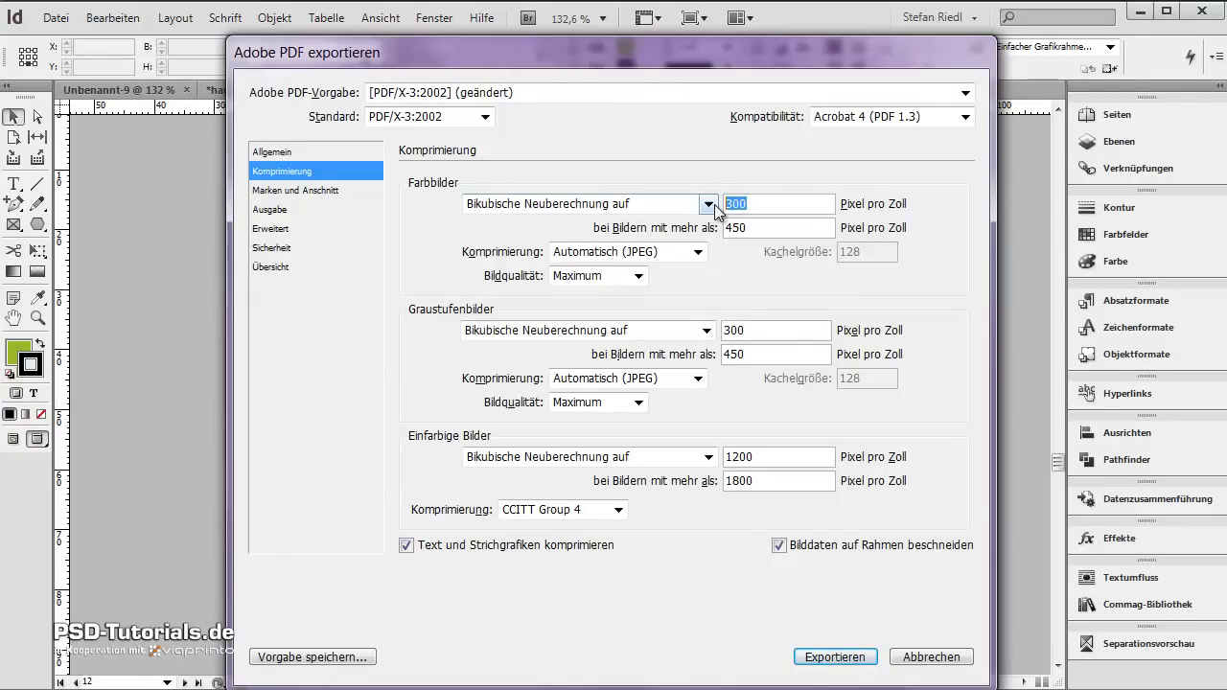
type("356")
key("Tab")
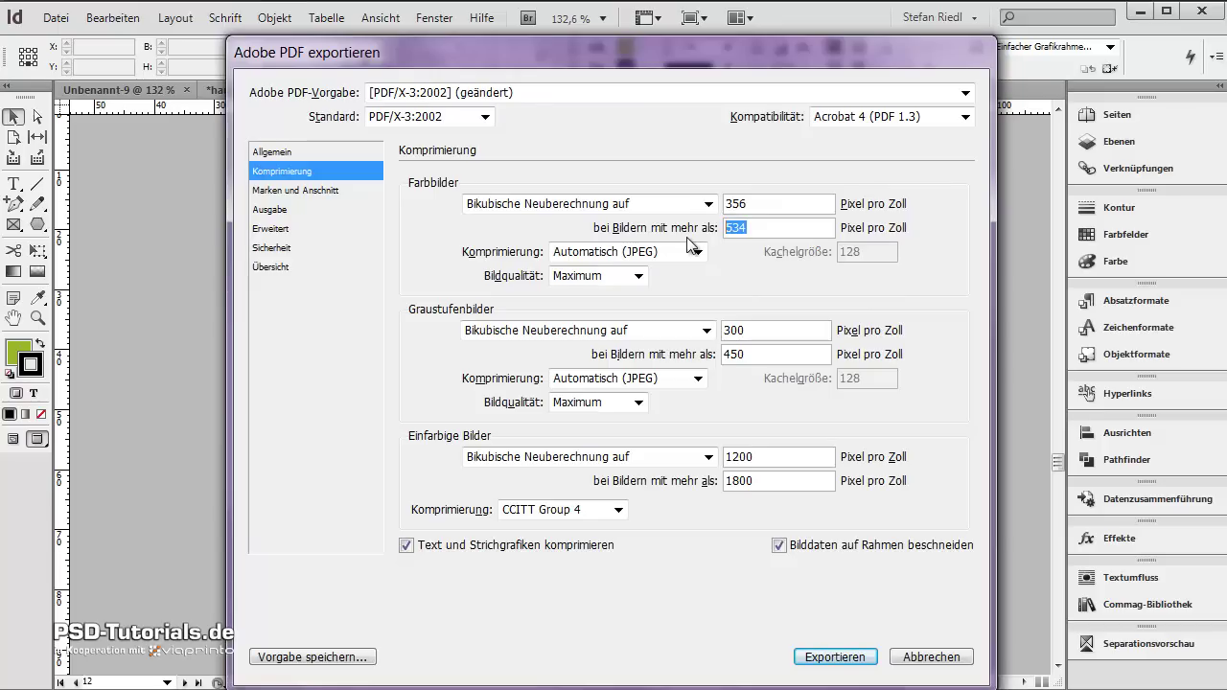
left_click(586, 253)
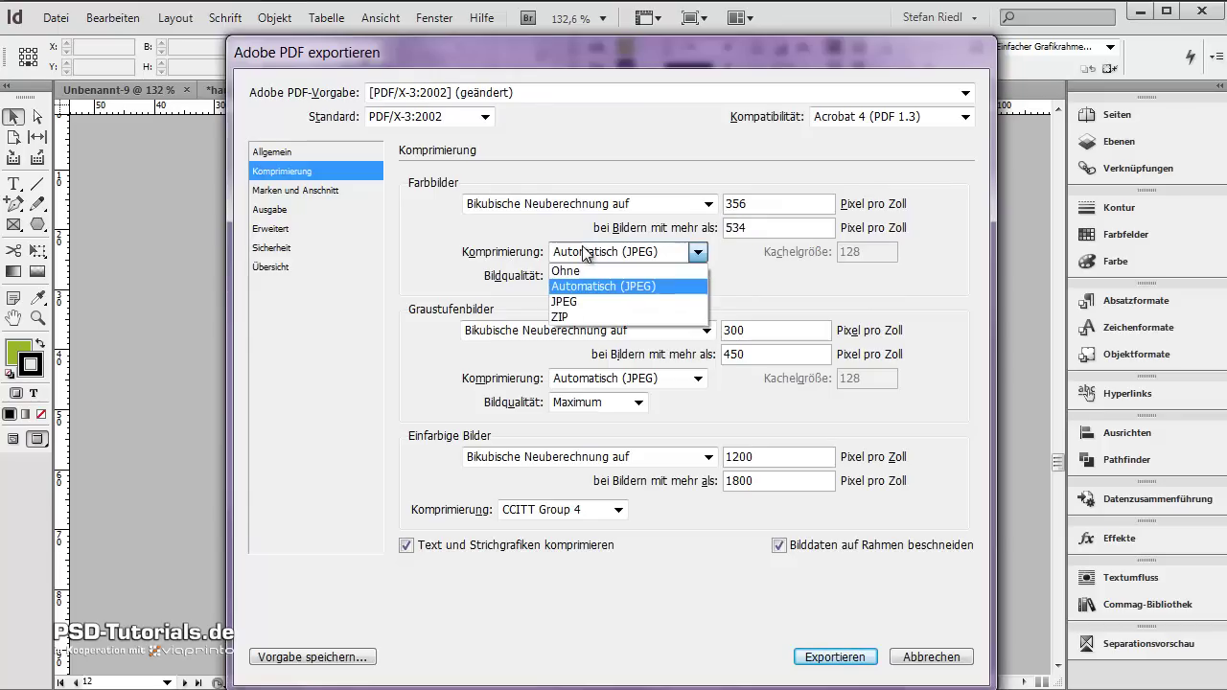
left_click(599, 287)
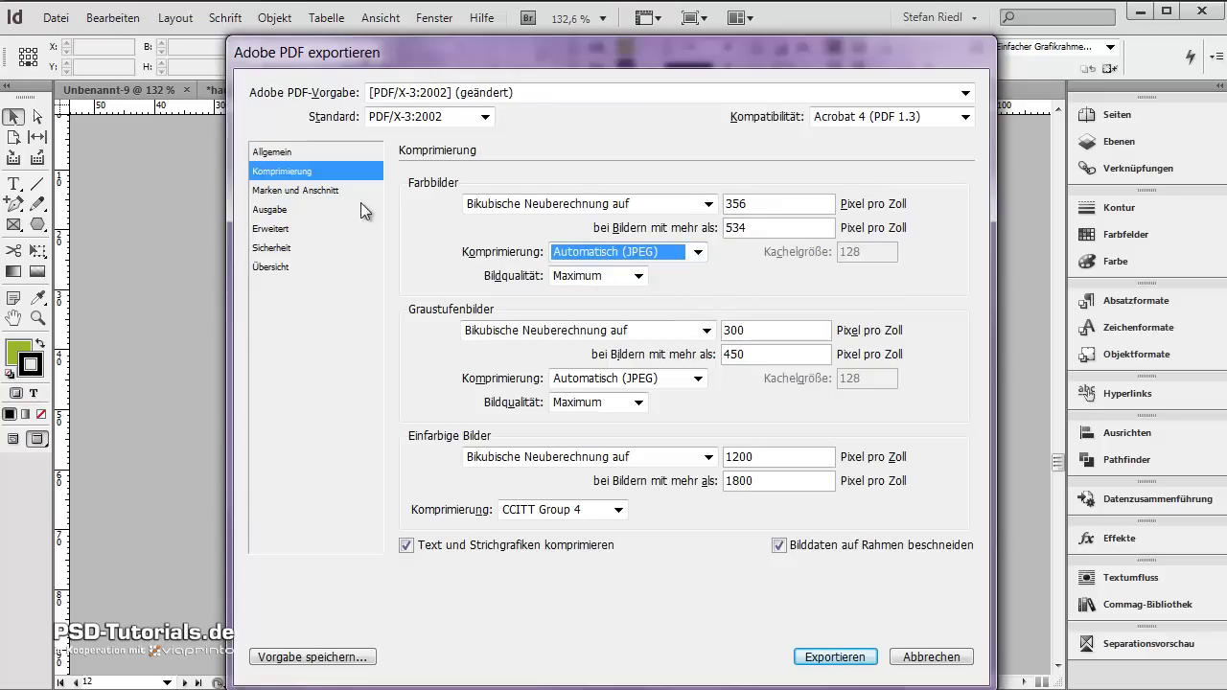
left_click(311, 195)
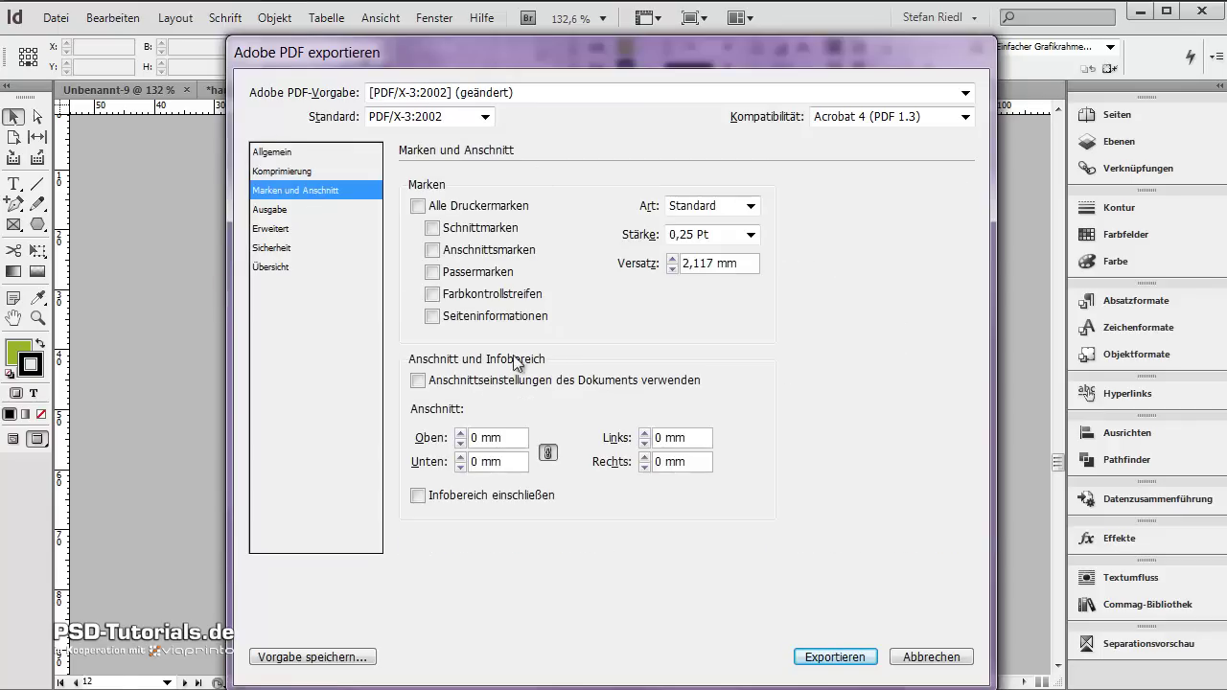
left_click(418, 381)
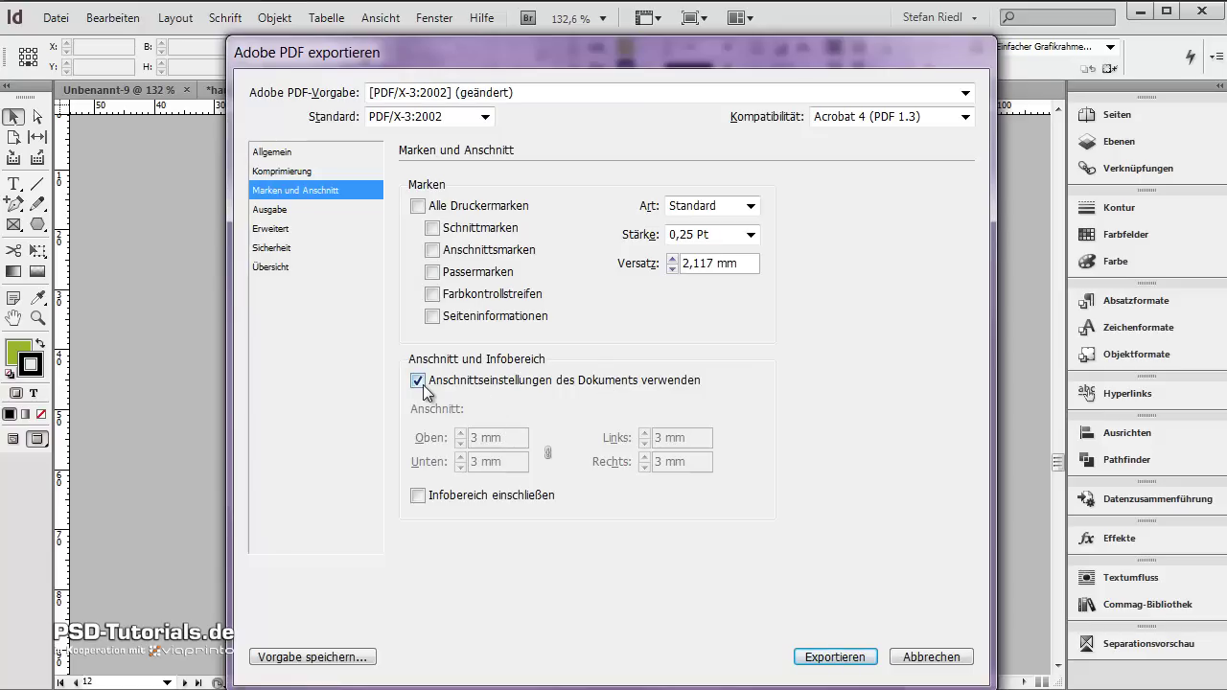
Set the colour conversion to In Zielprofil konvertieren (Werte beibehalten) with ISO Coated v2 300% (ECI) as the destination profile
left_click(311, 213)
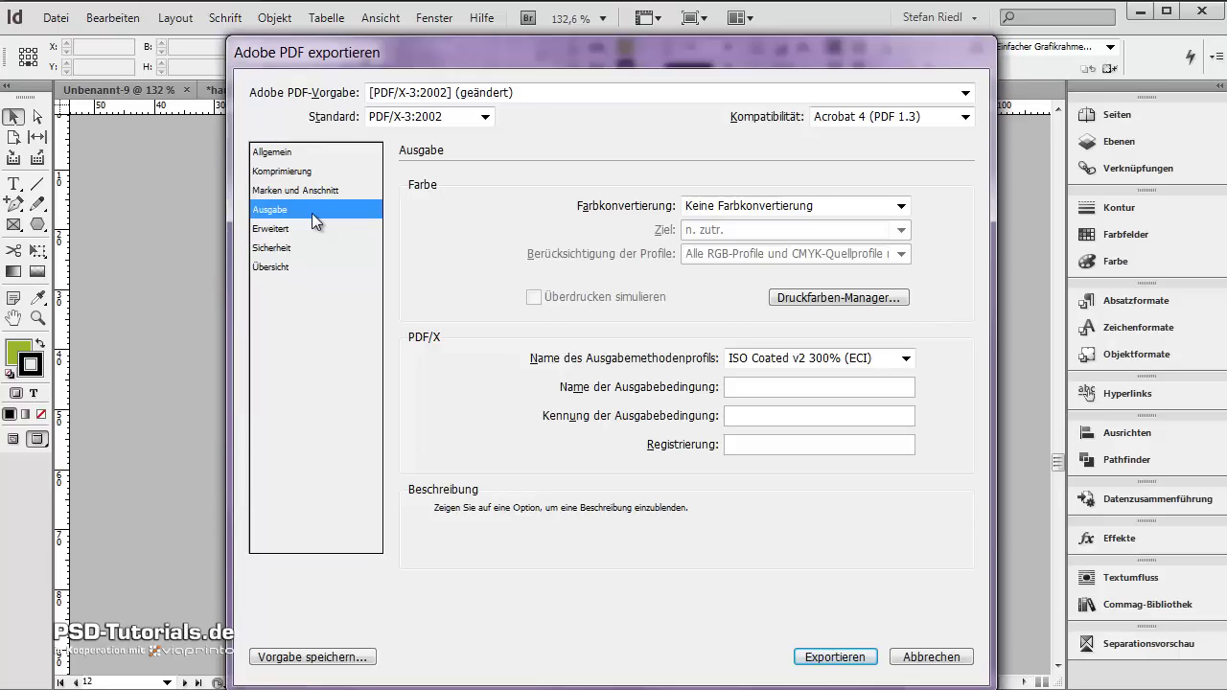
left_click(788, 205)
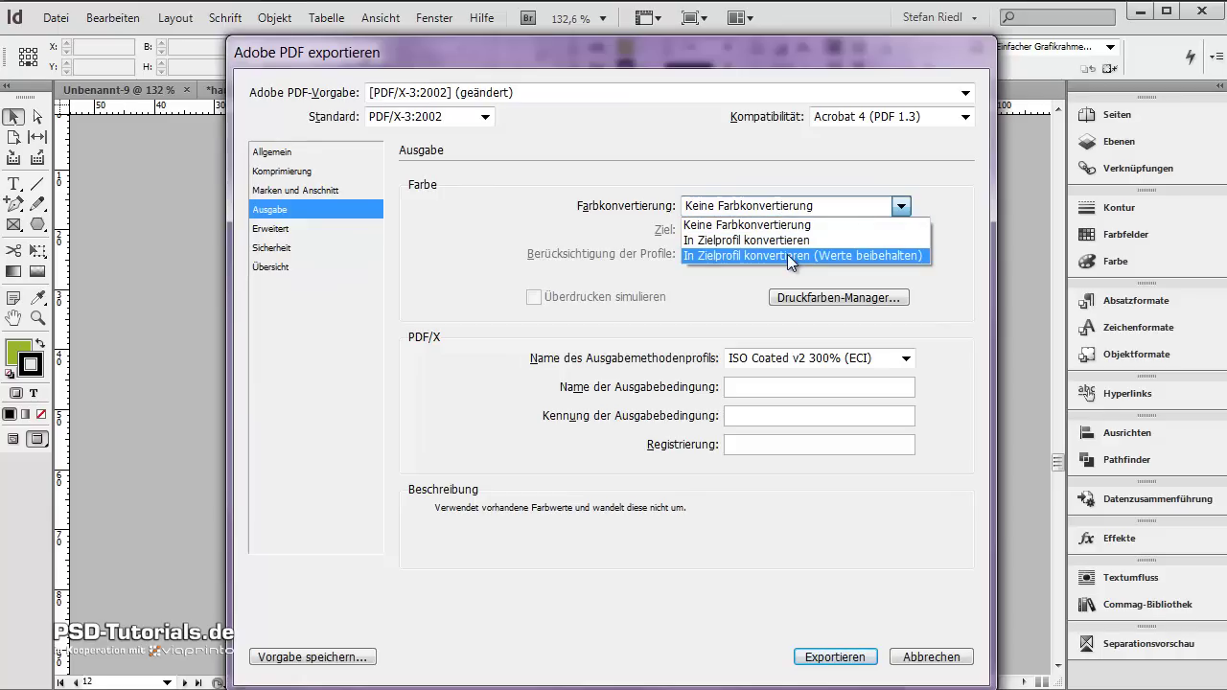
left_click(792, 256)
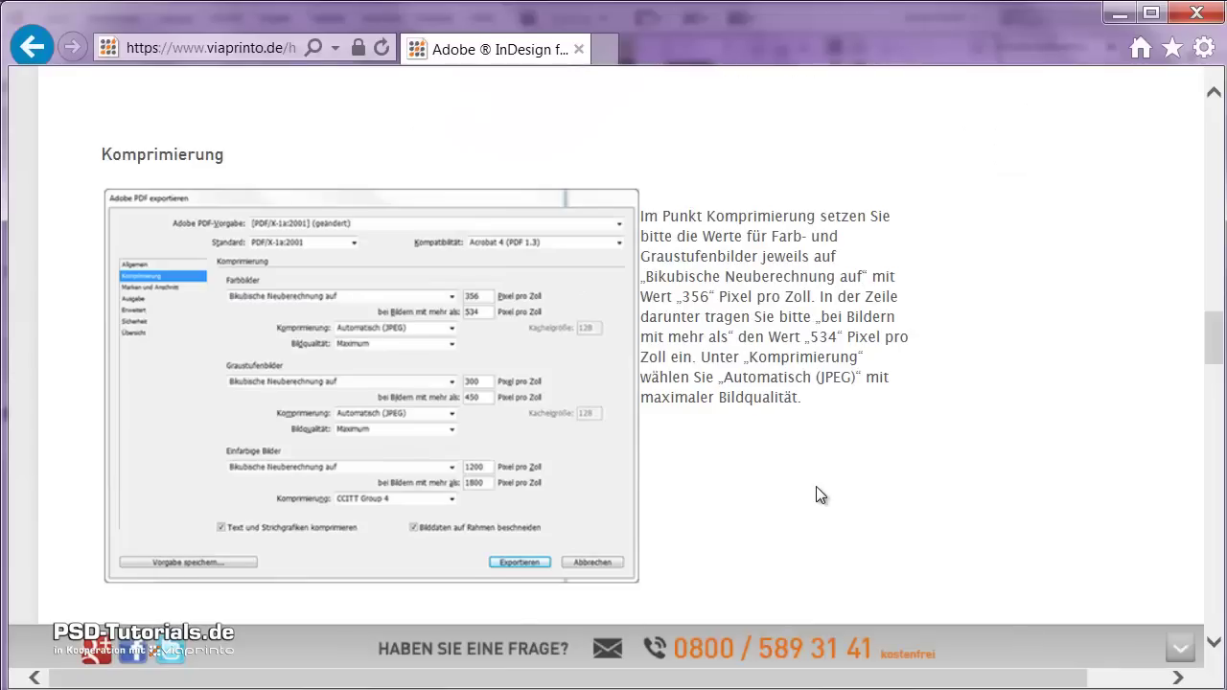
scroll(818, 493, "down", 10)
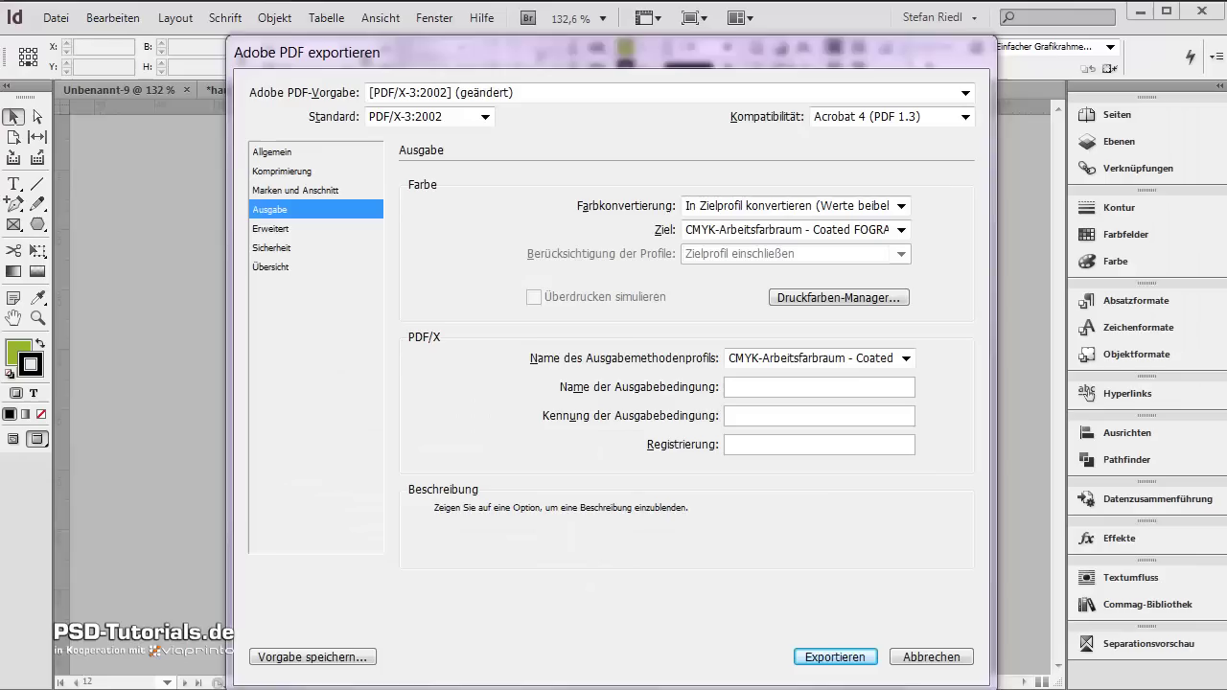
left_click(900, 231)
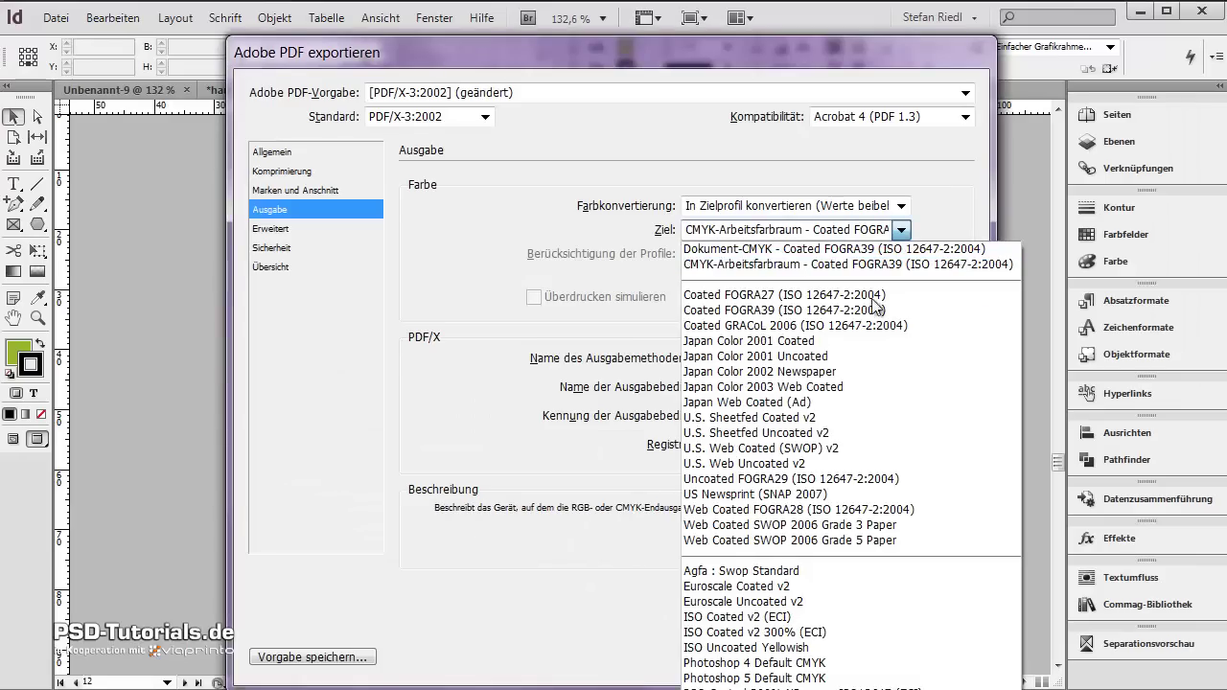
left_click(834, 632)
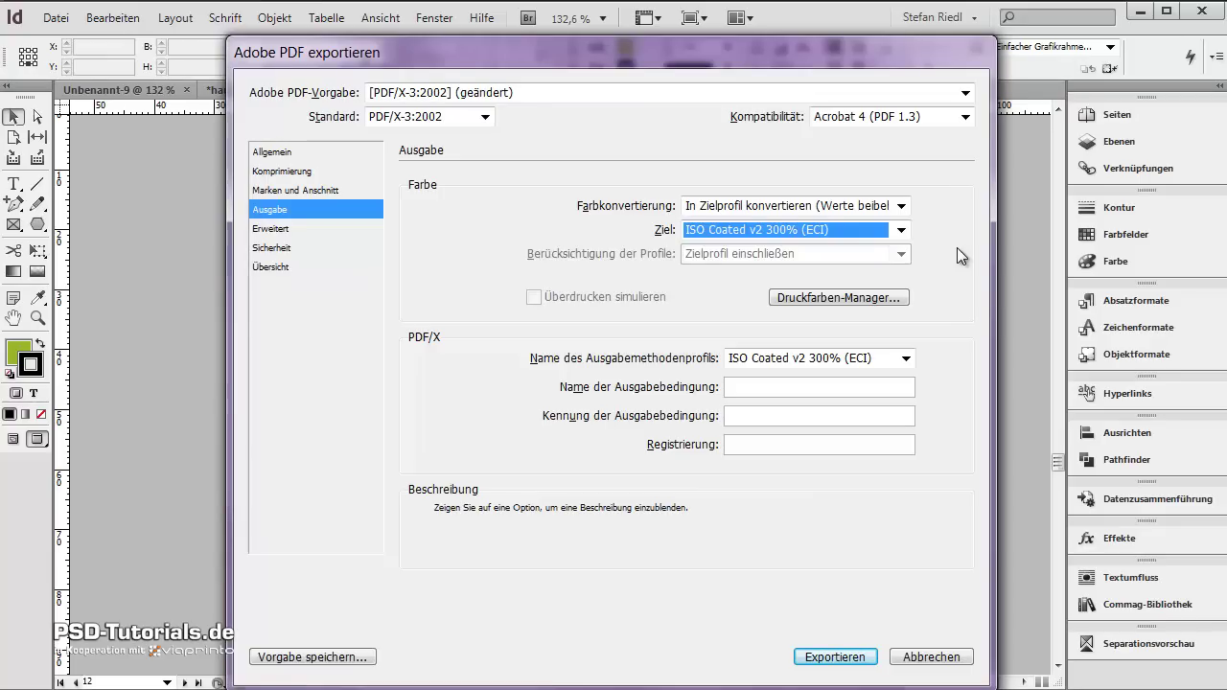
Ignore differing transparency flattening settings on spreads (Abweichende Einstellungen auf Druckbögen ignorieren) and export the PDF
left_click(305, 230)
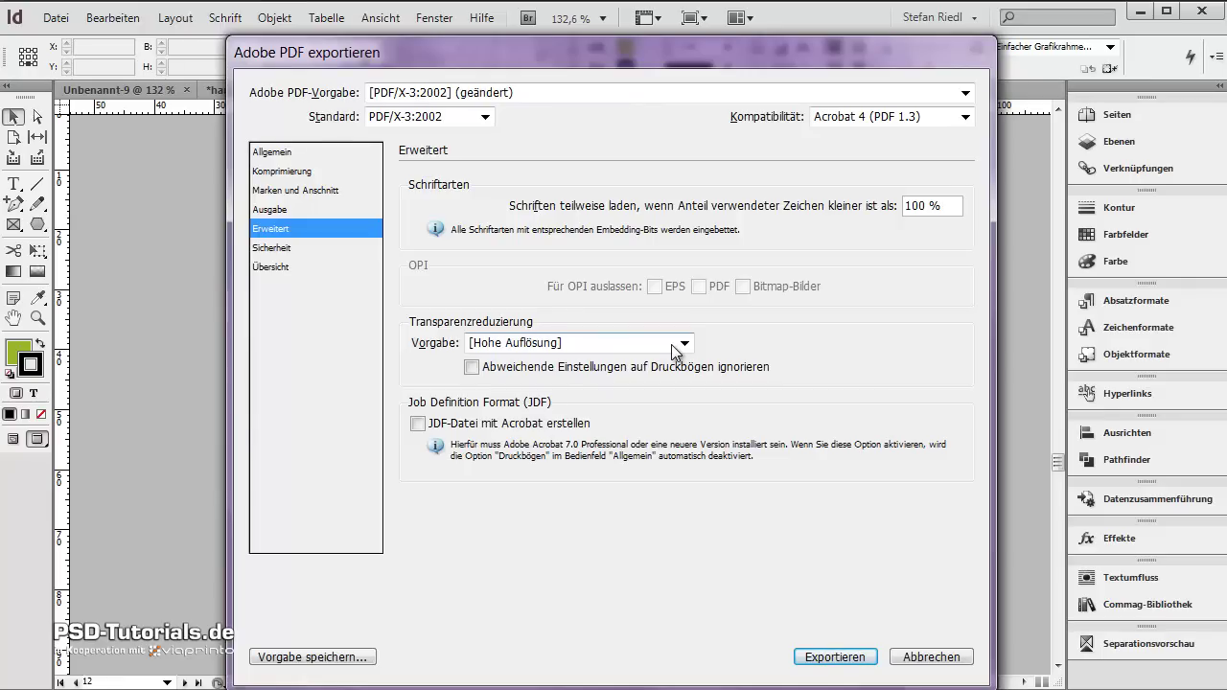
left_click(472, 367)
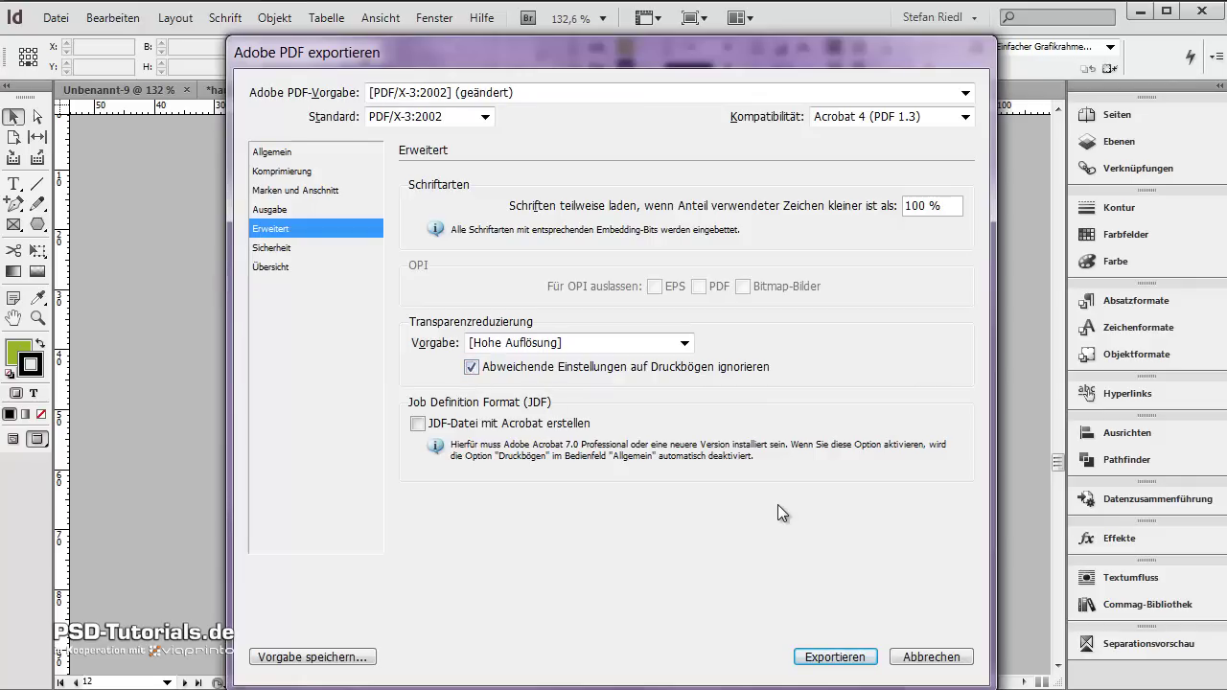
left_click(834, 658)
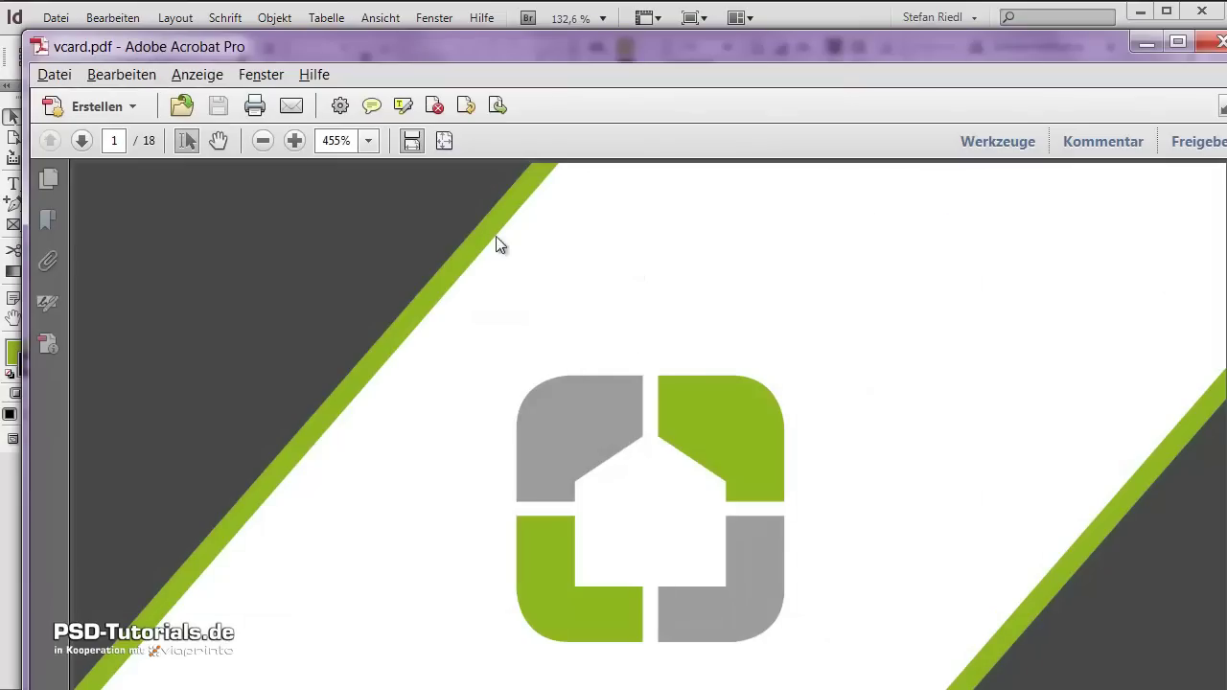
Check the hausfiktiv logo side and the first employee's contact side in the exported vcard.pdf in Acrobat
left_click_drag(307, 44, 276, 20)
left_click(240, 117)
left_click(240, 117)
left_click(240, 117)
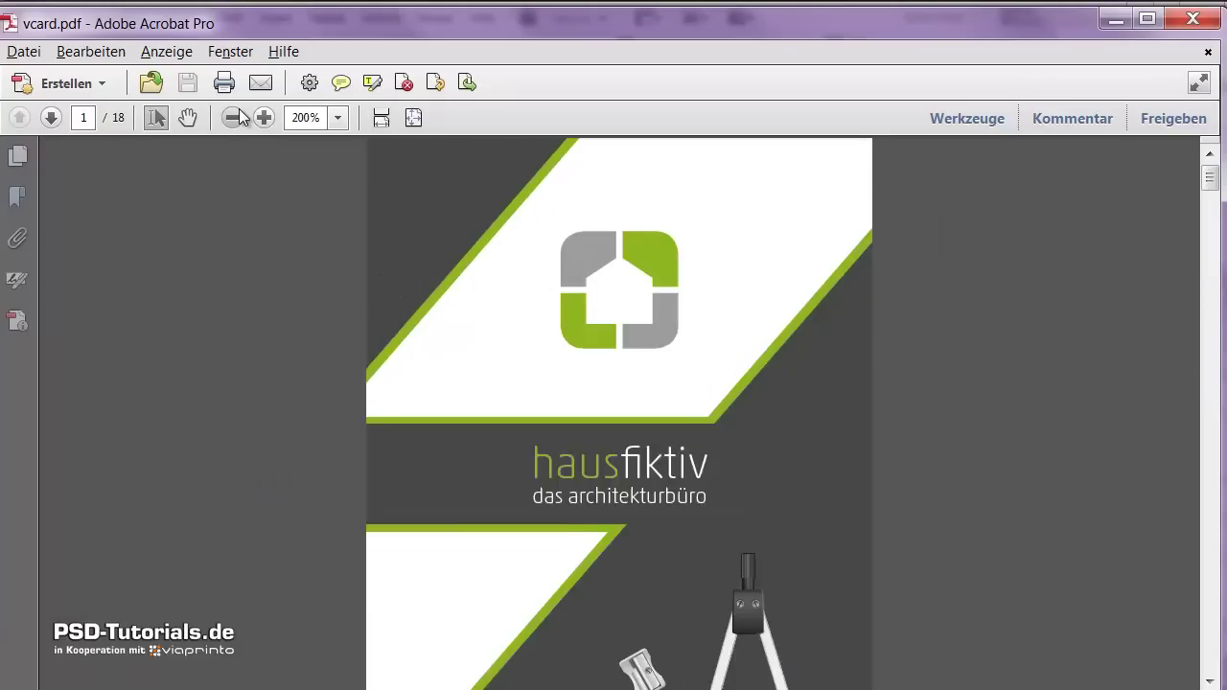
left_click(239, 117)
left_click(51, 117)
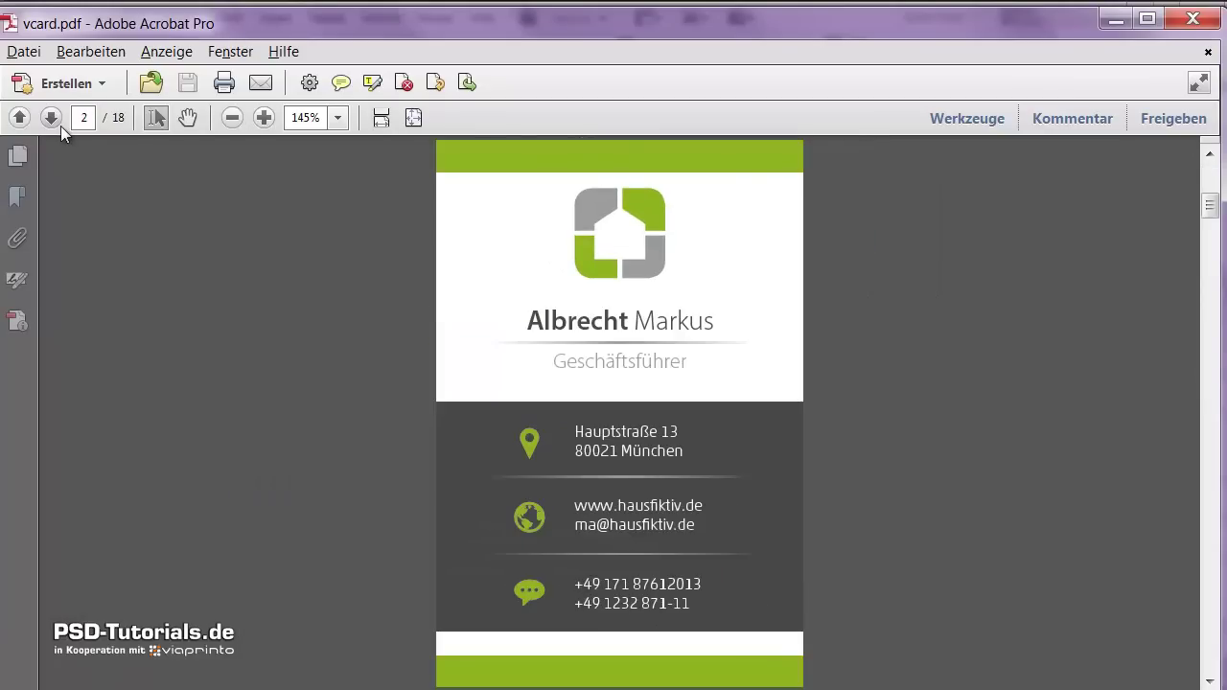